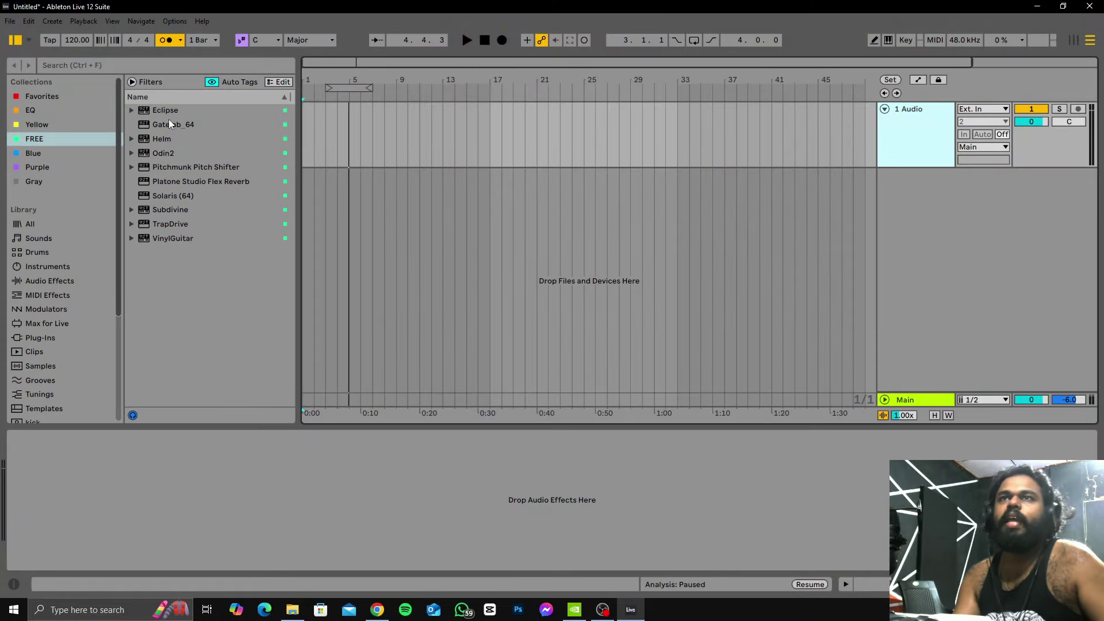
Step: Load the Eclipse instrument from the FREE collection onto a new track, turn its pad layer down fully, and unfold the track
{"action": "left_click_drag", "start_coordinate": [160, 108], "coordinate": [706, 174]}
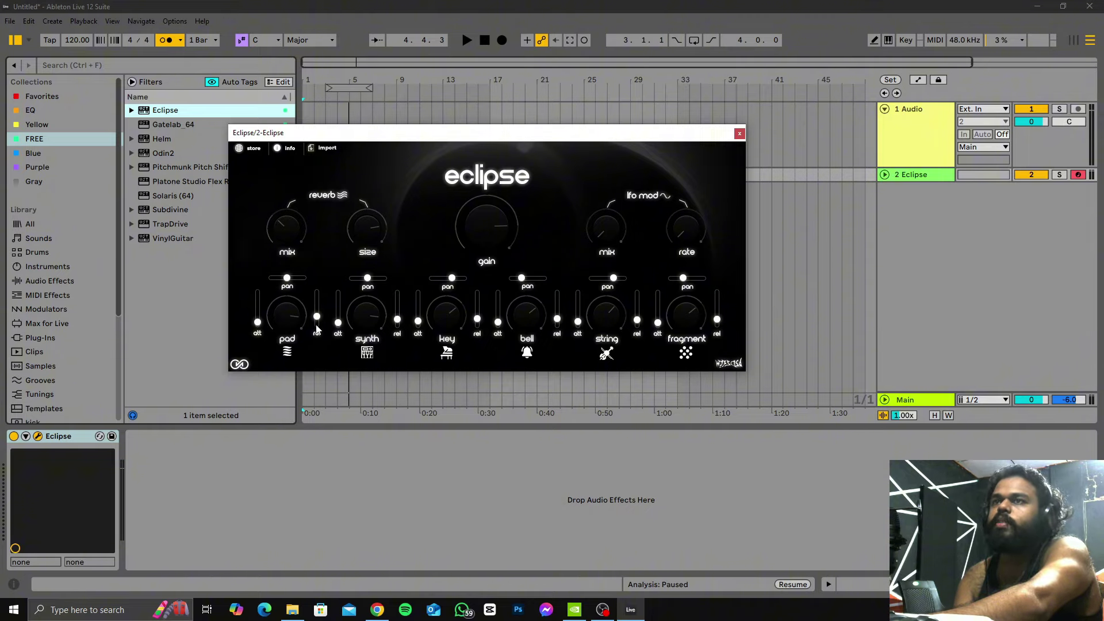
{"action": "left_click_drag", "start_coordinate": [298, 316], "coordinate": [452, 380]}
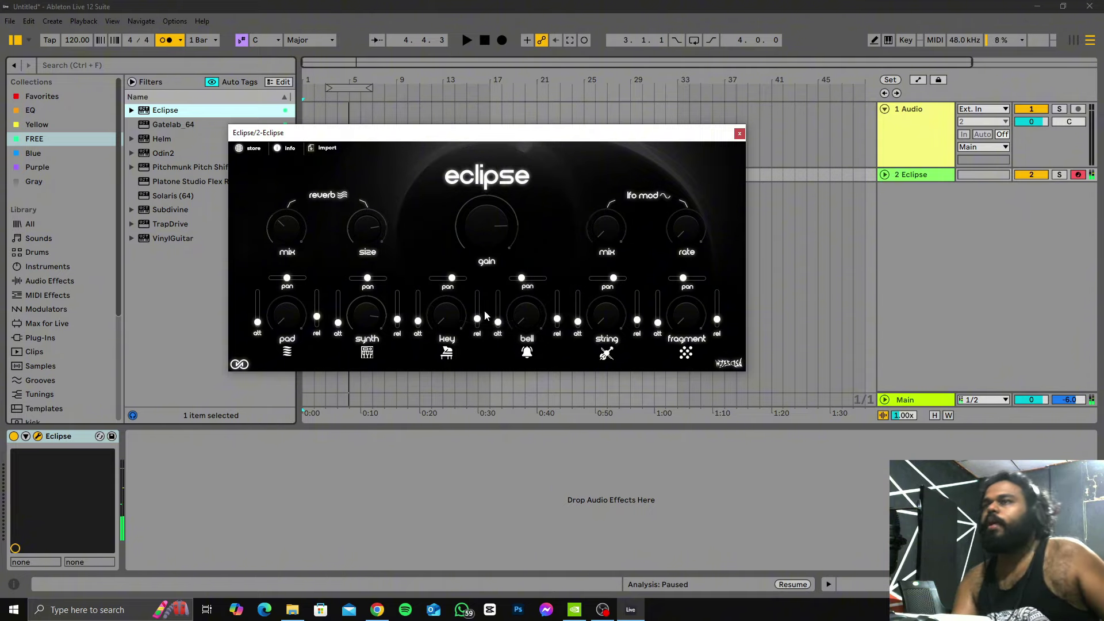
{"action": "left_click", "coordinate": [740, 135]}
{"action": "left_click", "coordinate": [885, 173]}
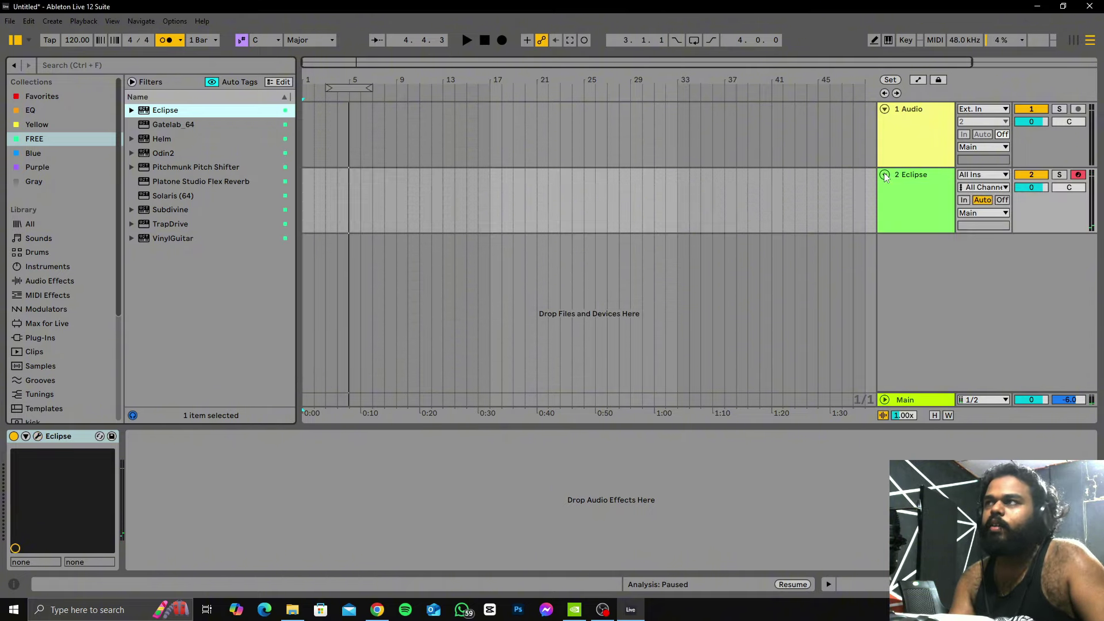
Step: Search the browser for "midi chord" and place the 10 Chords 1 CM clip at the start of the Eclipse track
{"action": "left_click", "coordinate": [63, 69]}
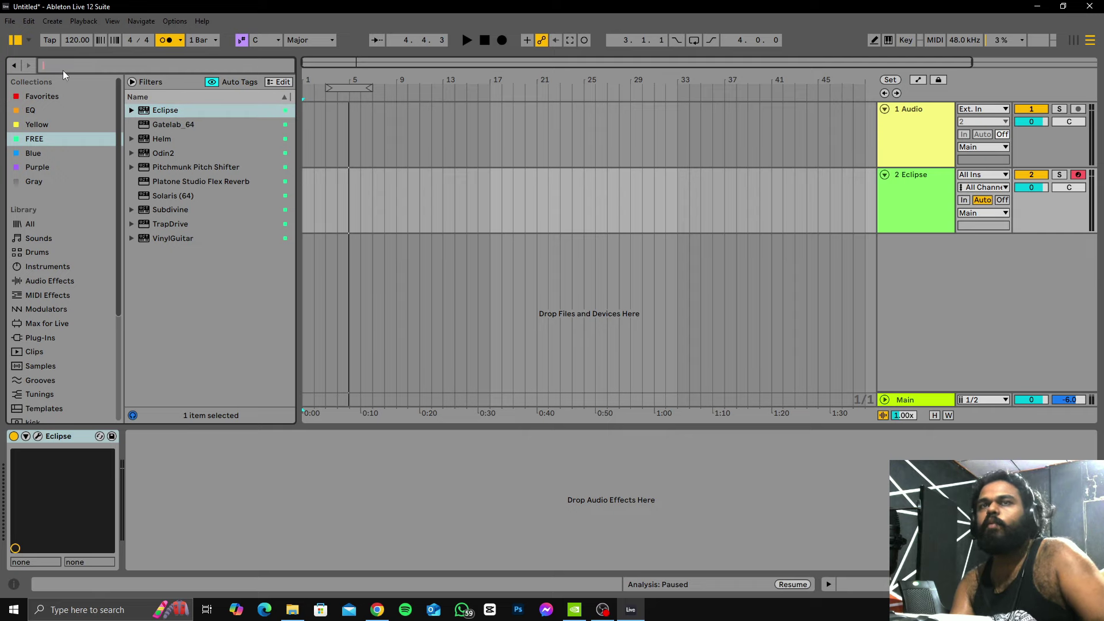
{"action": "type", "text": "midi chord"}
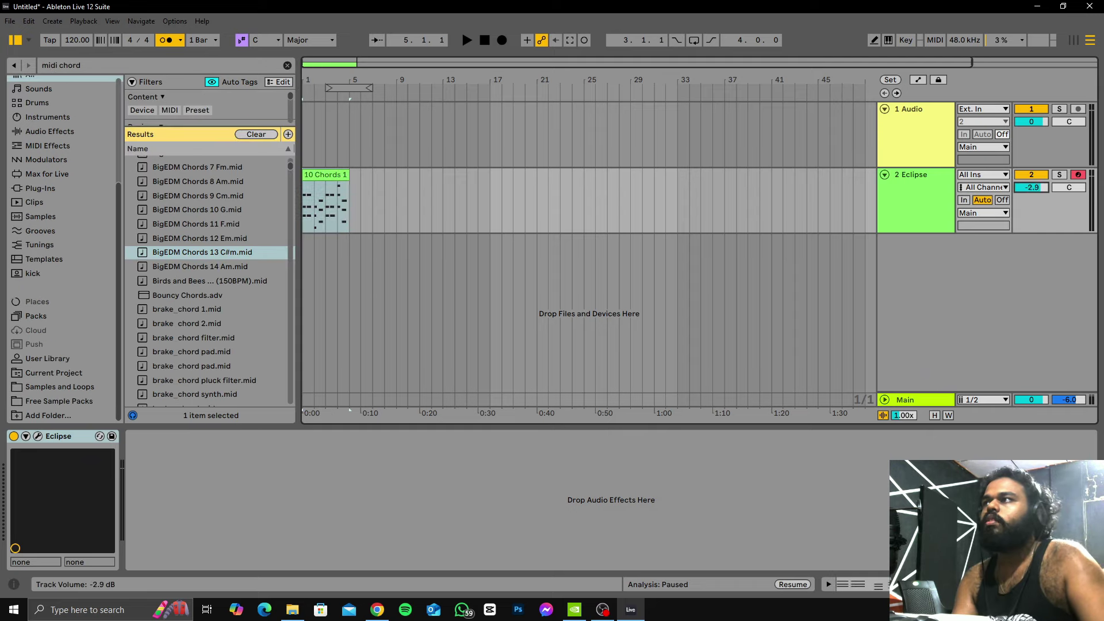
Step: Play the chord clip through Eclipse and turn off the metronome
{"action": "key", "text": "space"}
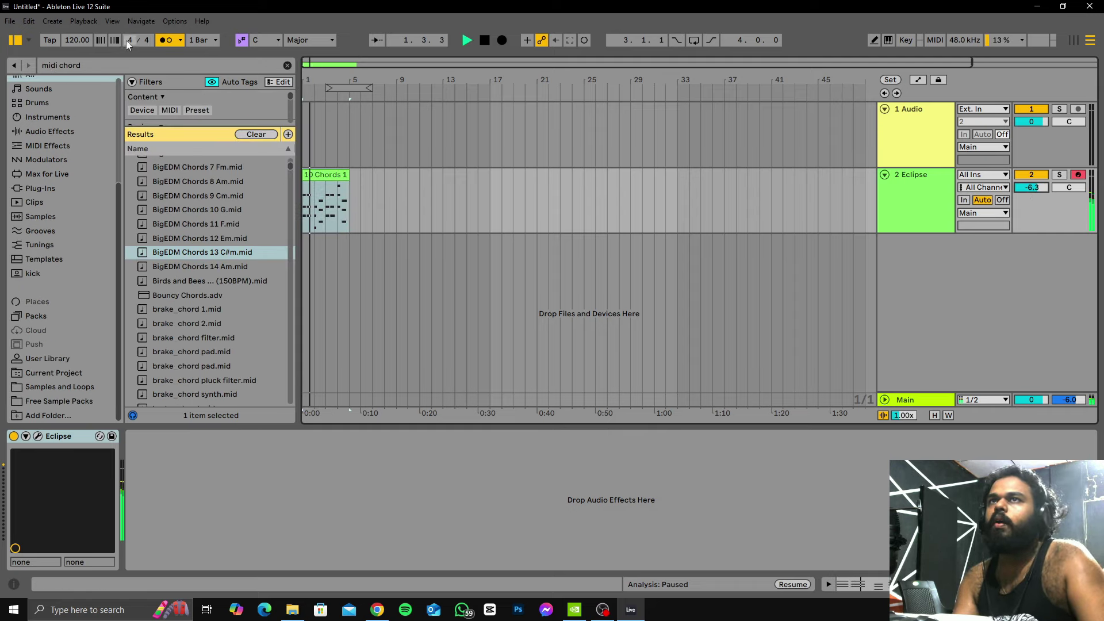
{"action": "left_click", "coordinate": [167, 40]}
{"action": "left_click_drag", "start_coordinate": [320, 80], "coordinate": [320, 127]}
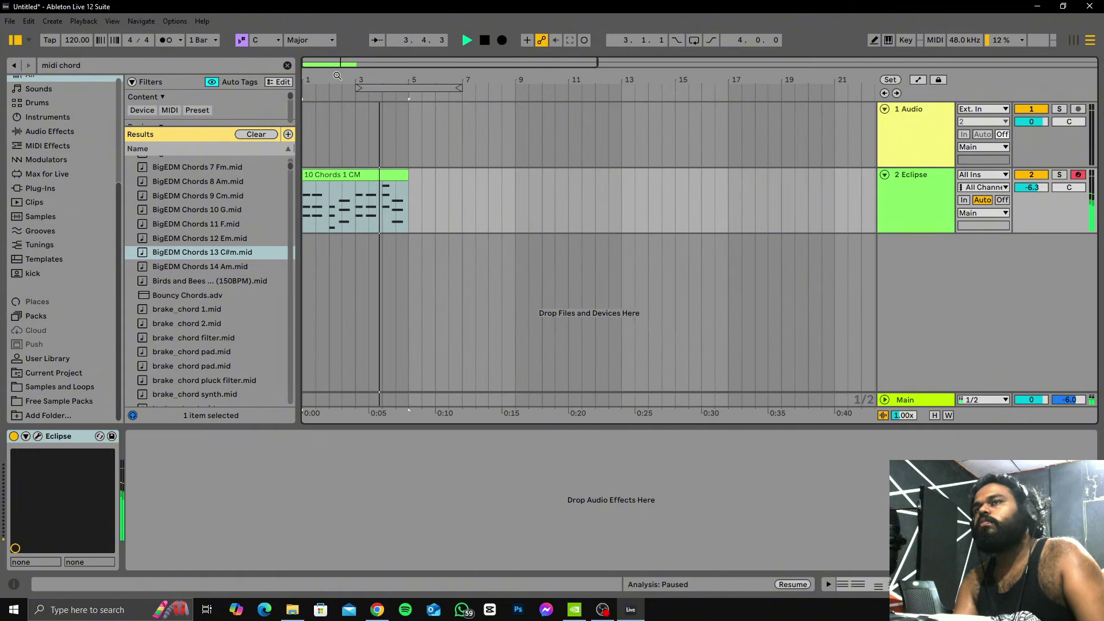
{"action": "key", "text": "space"}
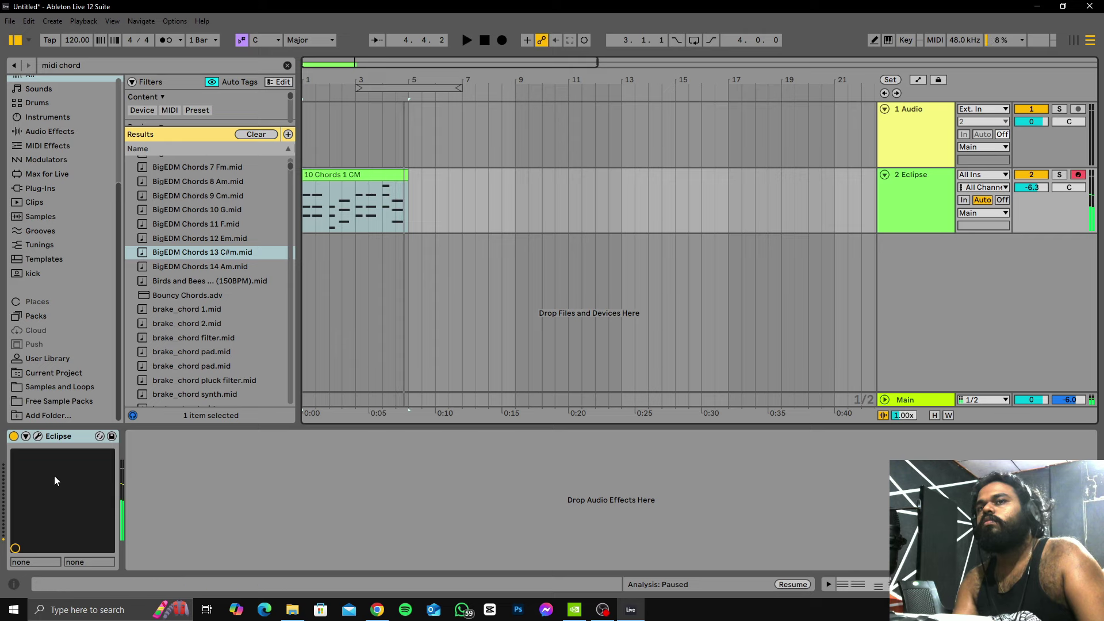
Step: Reopen the Eclipse window clear of the chord clip and adjust the key layer's level during playback
{"action": "left_click", "coordinate": [37, 436]}
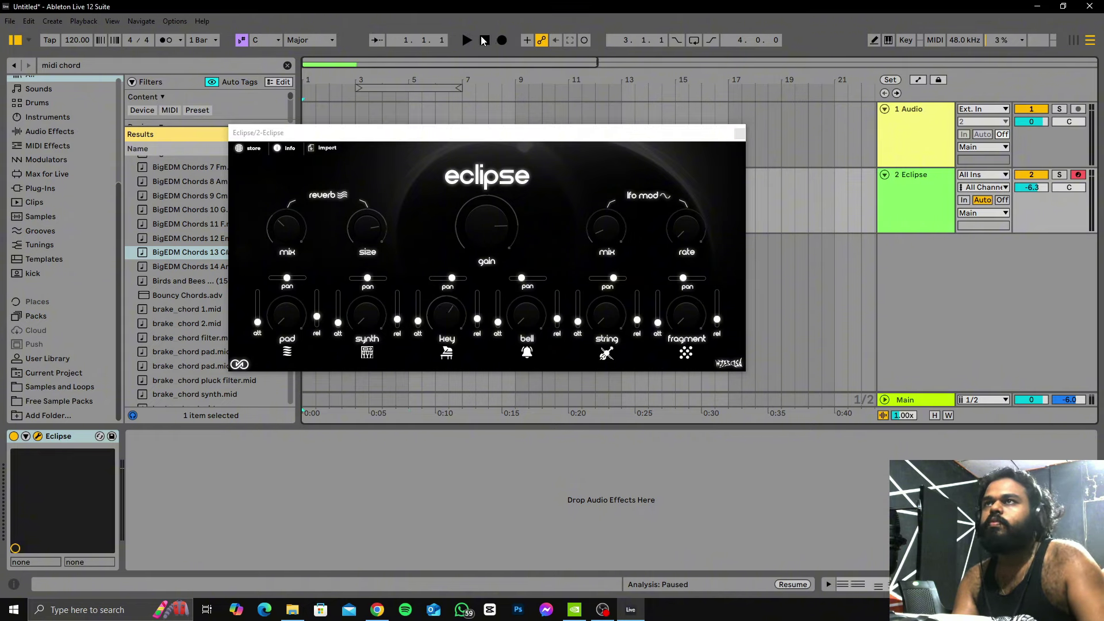
{"action": "key", "text": "space"}
{"action": "left_click_drag", "start_coordinate": [402, 132], "coordinate": [689, 132]}
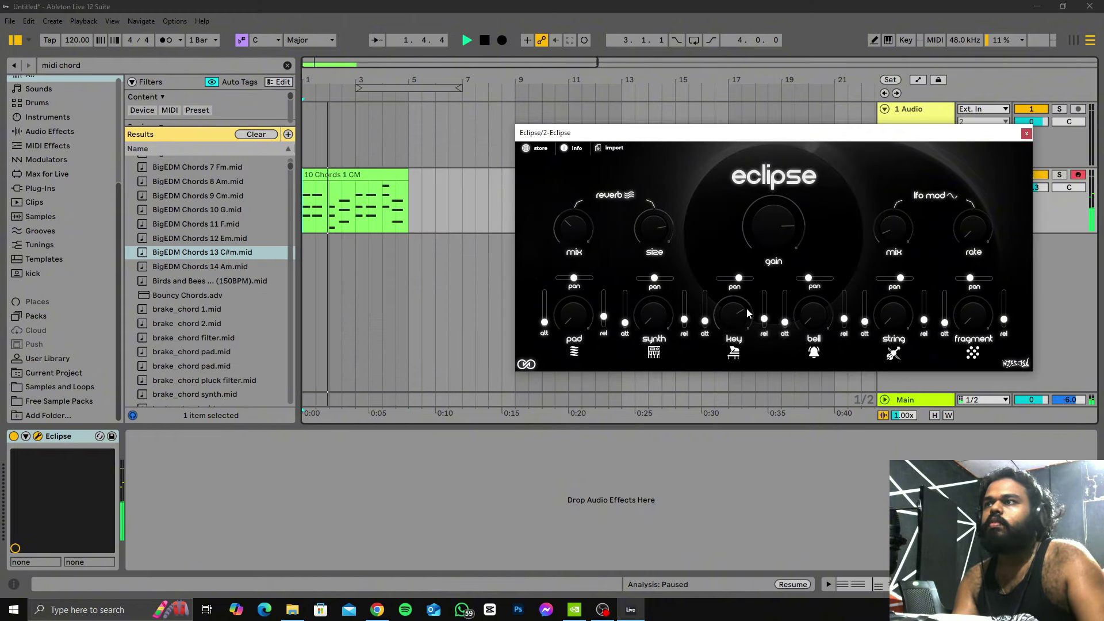
{"action": "mouse_move", "coordinate": [739, 338]}
{"action": "left_mouse_down"}
{"action": "mouse_move", "coordinate": [747, 310]}
{"action": "mouse_move", "coordinate": [732, 352]}
{"action": "left_mouse_up"}
{"action": "key", "text": "space"}
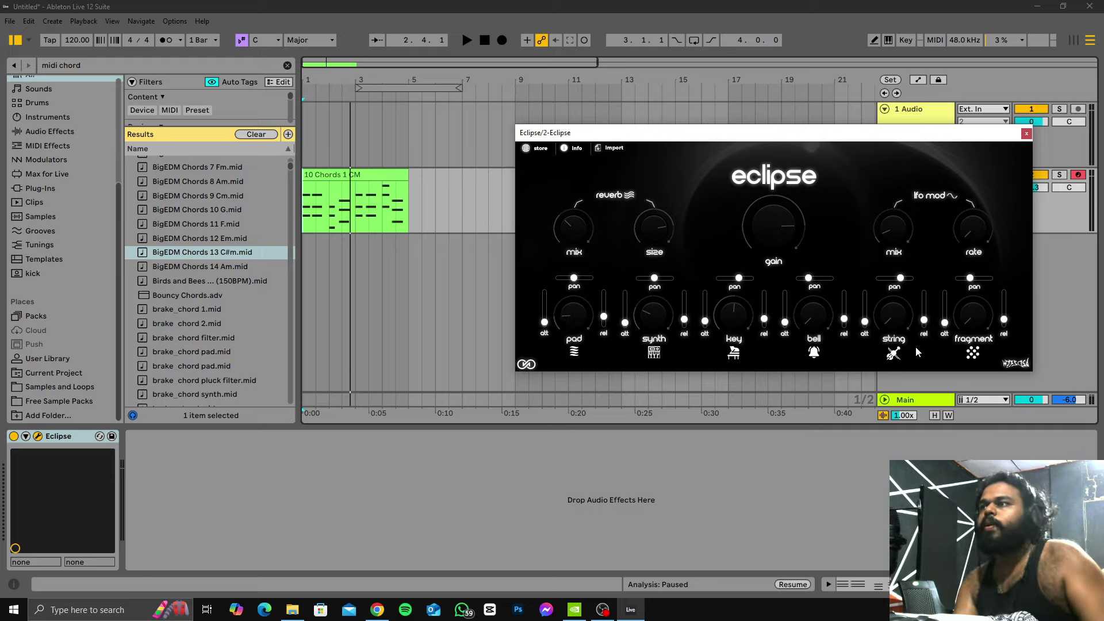
Step: Balance Eclipse's synth, key, bell and string layer levels while auditioning the chord clip
{"action": "key", "text": "space"}
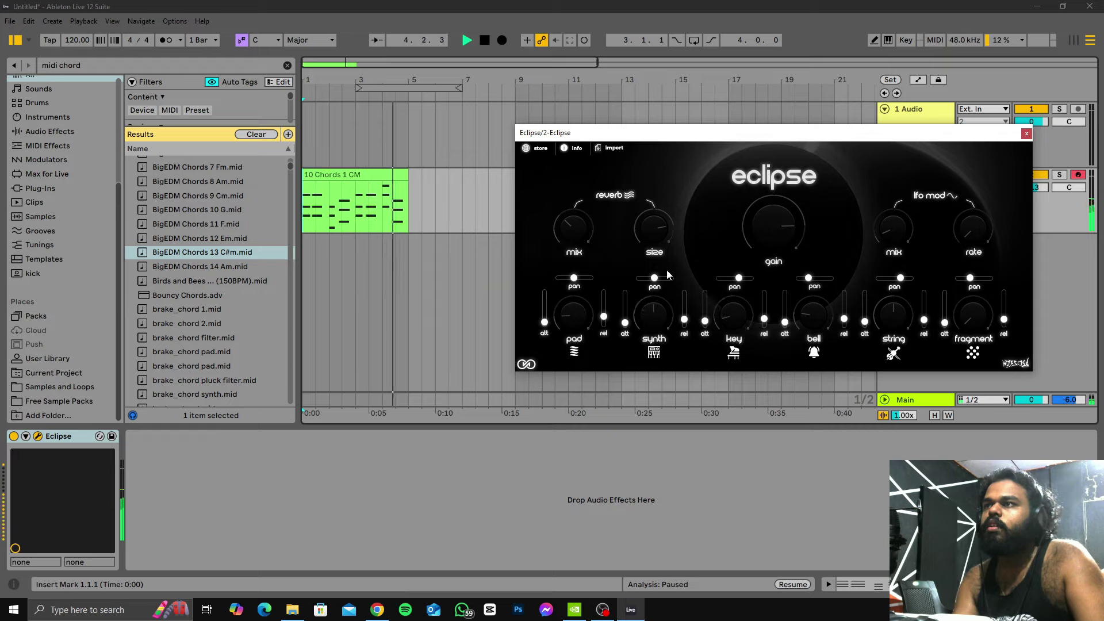
{"action": "key", "text": "space"}
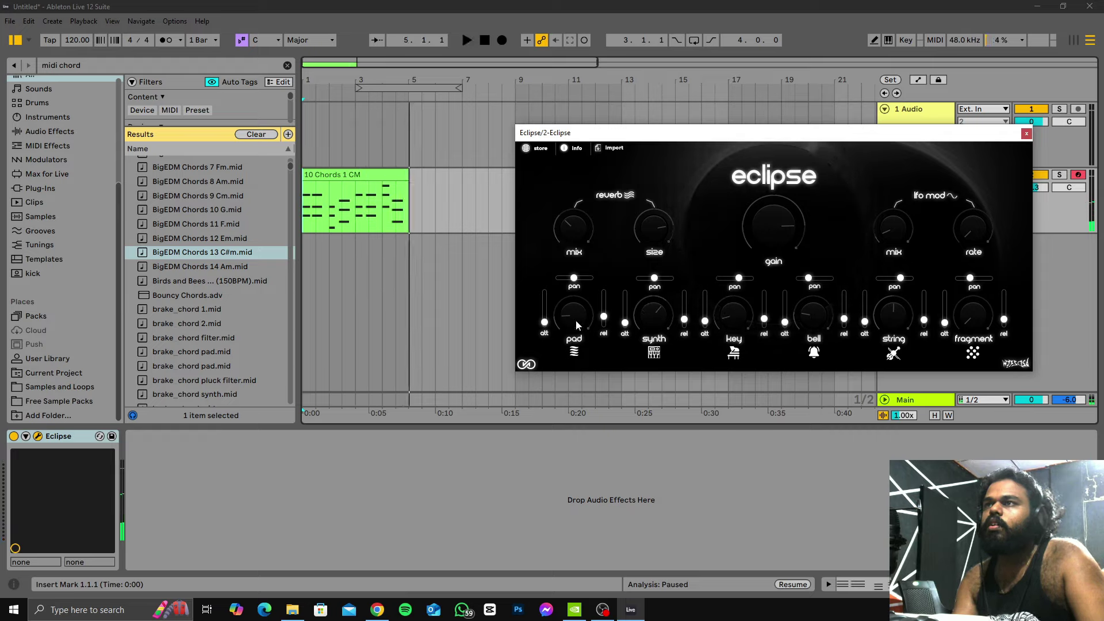
{"action": "key", "text": "space"}
{"action": "left_click_drag", "start_coordinate": [815, 331], "coordinate": [813, 320]}
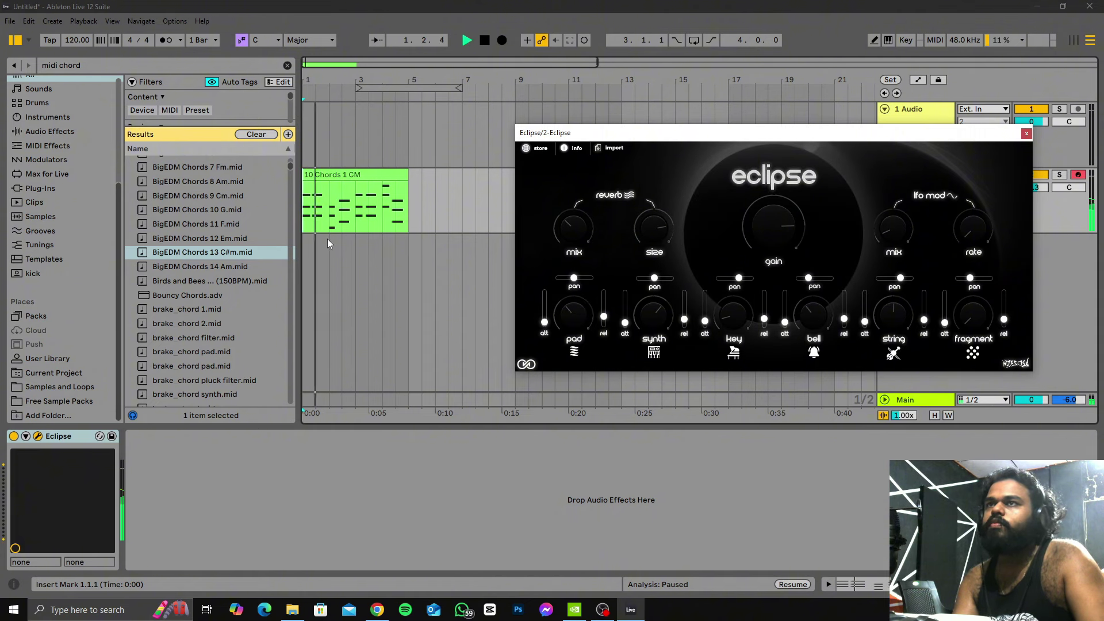
Step: Transpose all notes of the 10 Chords 1 CM clip by octaves to span A2 to B3
{"action": "double_click", "coordinate": [338, 175]}
{"action": "key", "text": "ctrl+a"}
{"action": "key", "text": "shift+Down"}
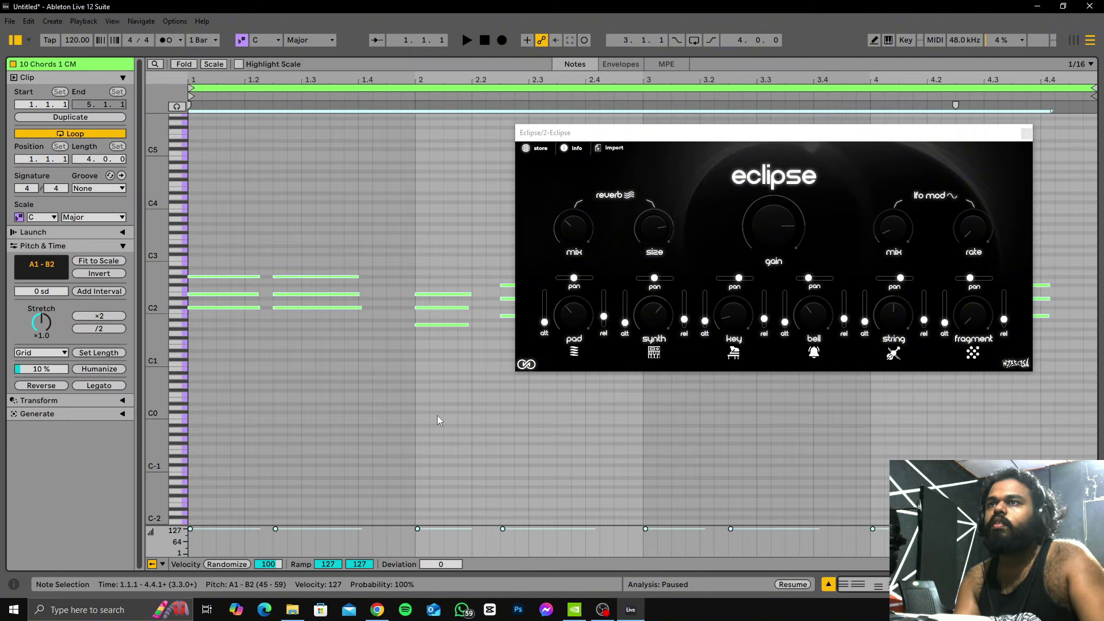
{"action": "key", "text": "shift+Up"}
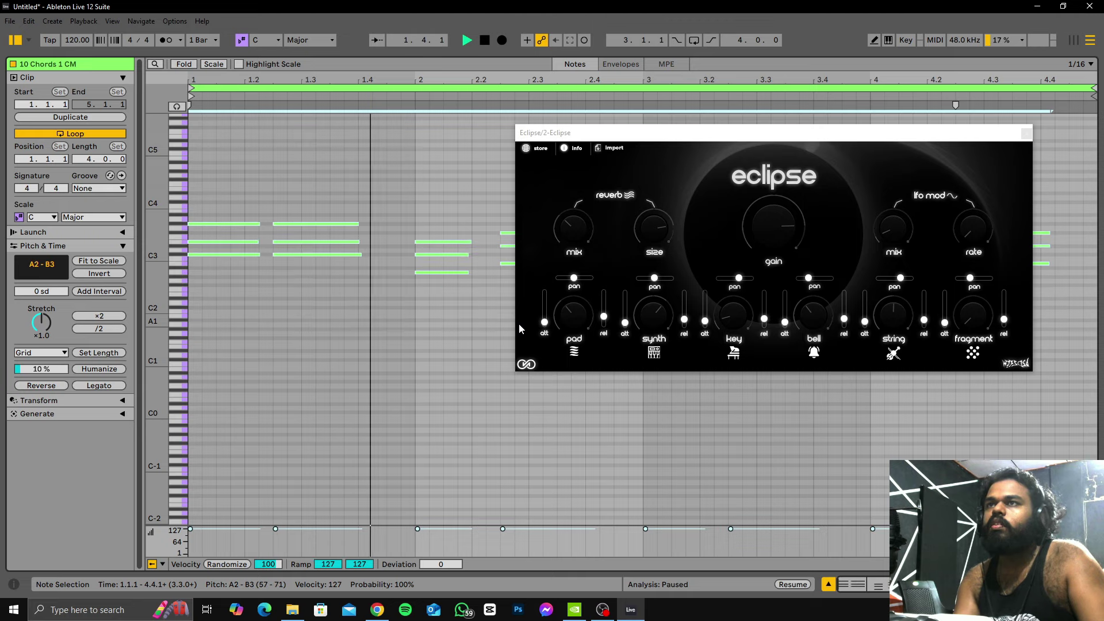
Step: Raise Eclipse's fragment layer and LFO mod mix and rate, audition the chords, and close the instrument window
{"action": "left_click", "coordinate": [720, 325]}
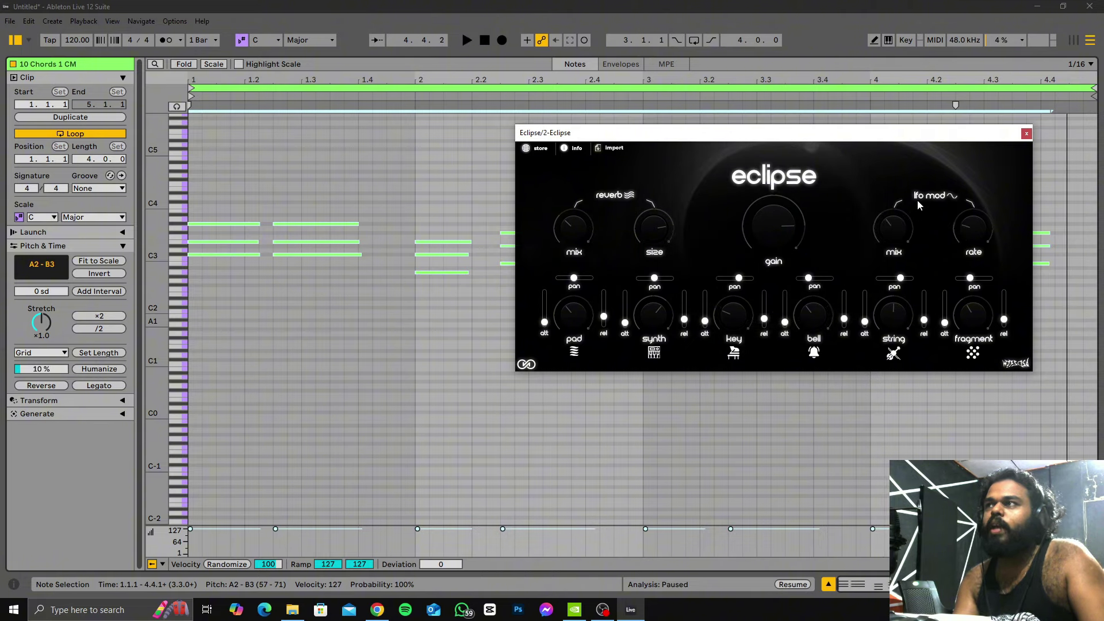
{"action": "left_click_drag", "start_coordinate": [723, 147], "coordinate": [506, 194]}
{"action": "key", "text": "space"}
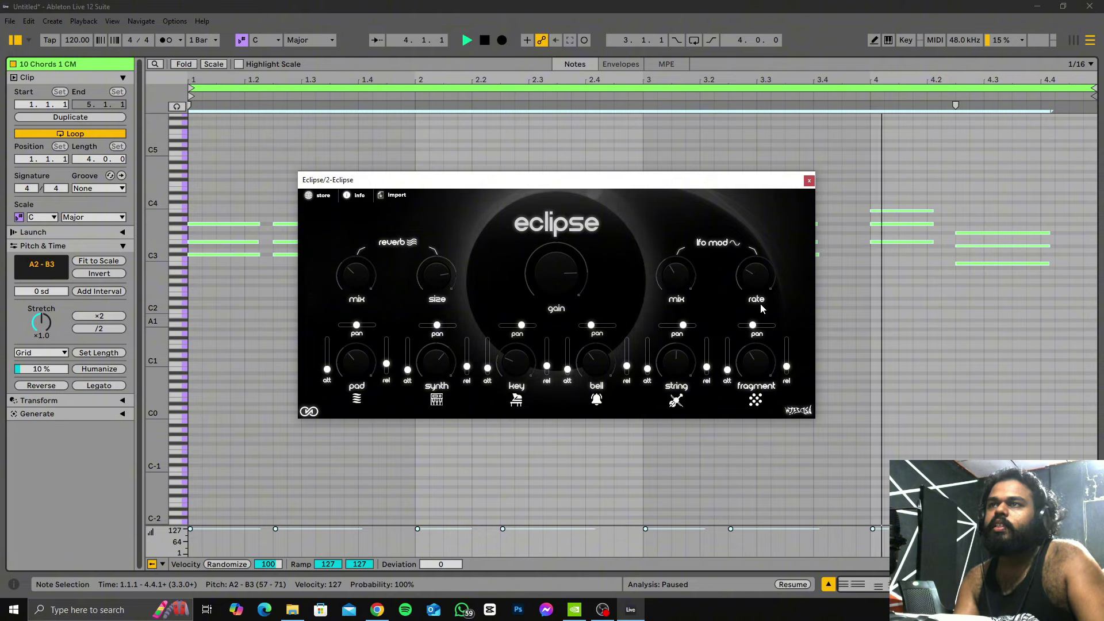
{"action": "key", "text": "space"}
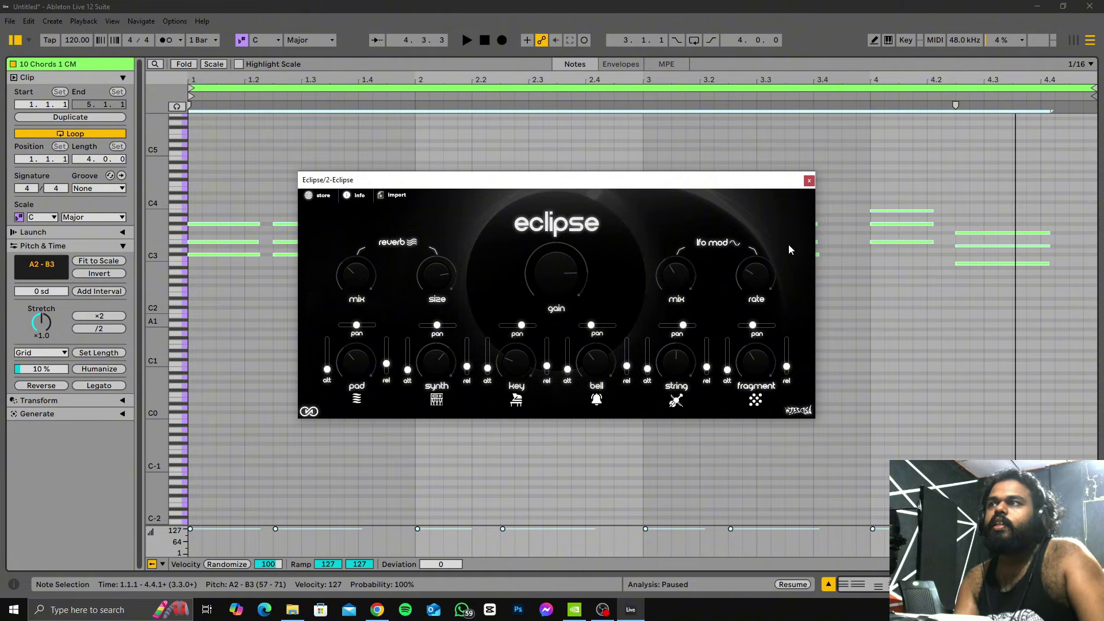
{"action": "left_click", "coordinate": [809, 180]}
Step: Add Gatelab_64 from the FREE collection after Eclipse on its track and audition the chords through it
{"action": "left_click_drag", "start_coordinate": [971, 56], "coordinate": [975, 318]}
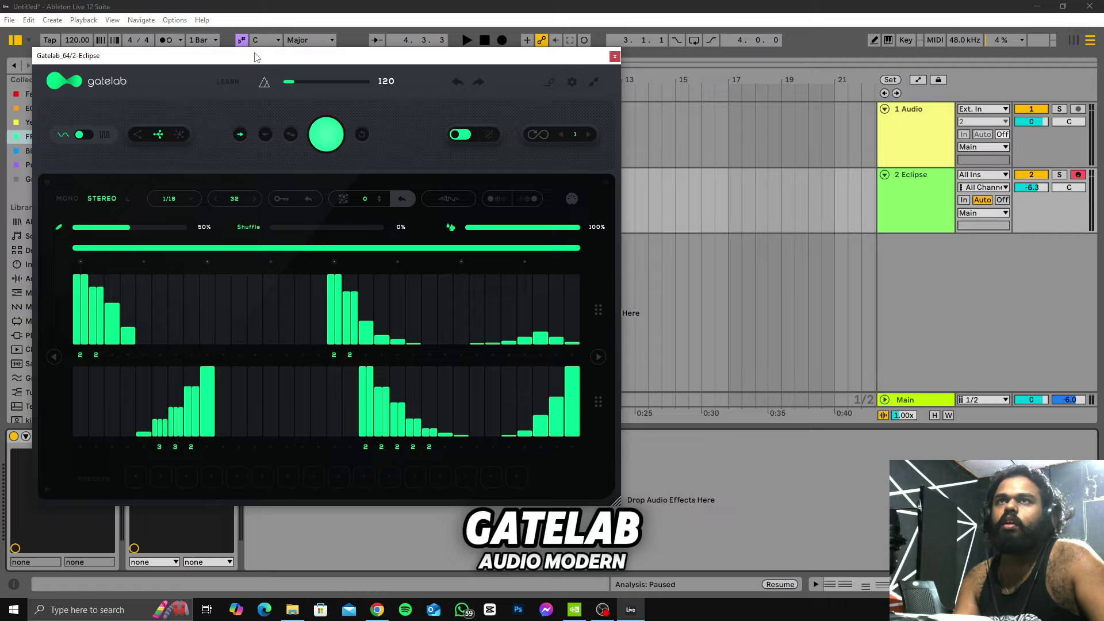
{"action": "left_click_drag", "start_coordinate": [256, 56], "coordinate": [584, 204]}
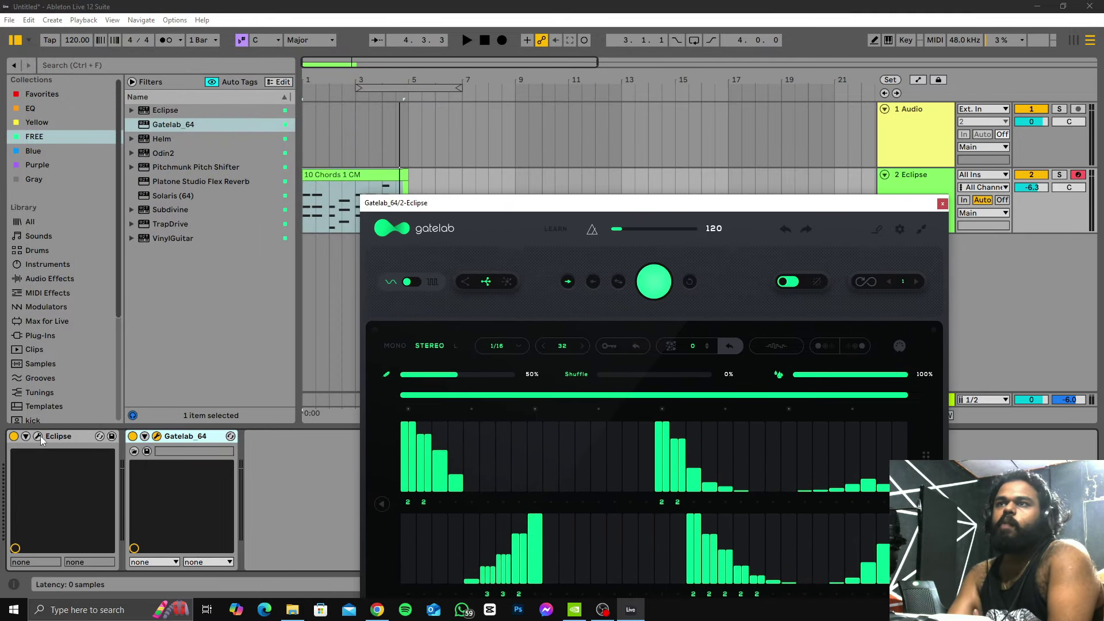
{"action": "left_click_drag", "start_coordinate": [472, 208], "coordinate": [383, 78]}
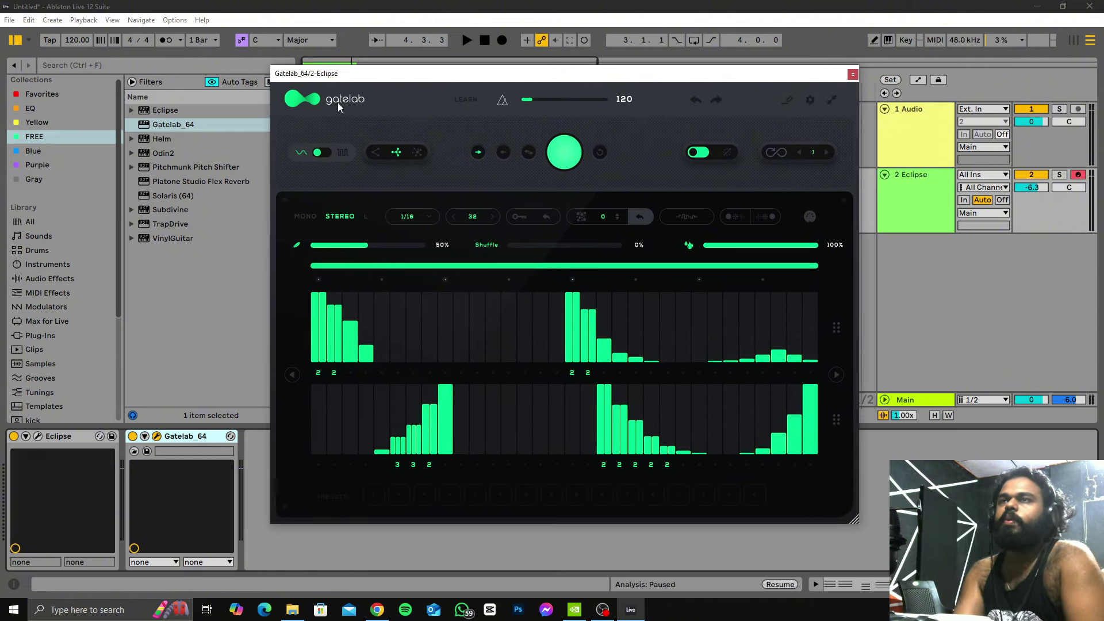
{"action": "left_click", "coordinate": [466, 40]}
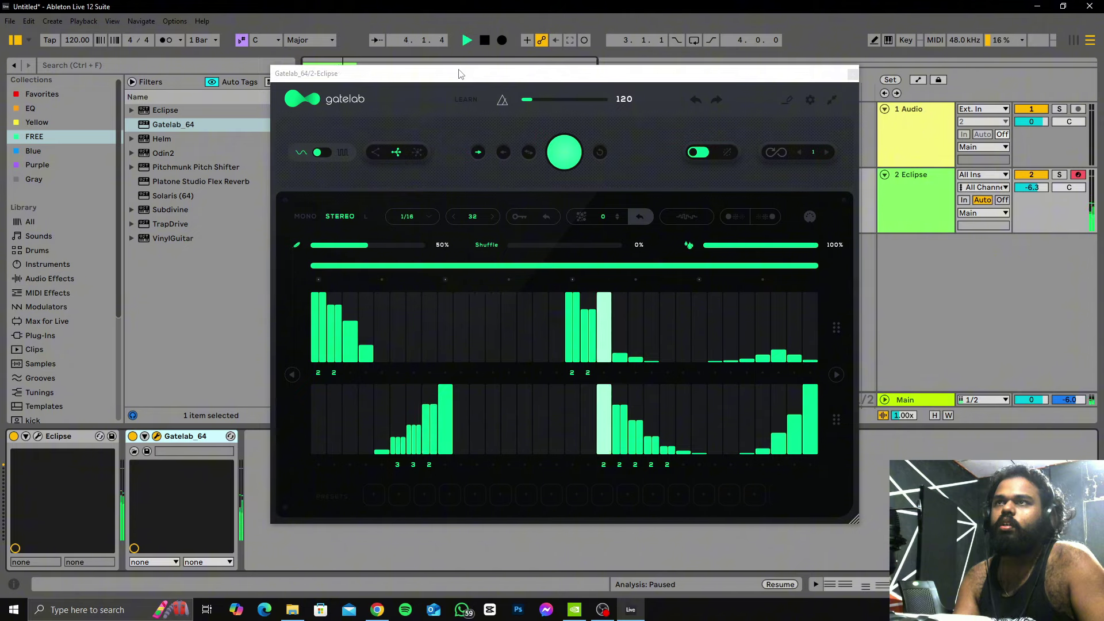
{"action": "left_click", "coordinate": [483, 45]}
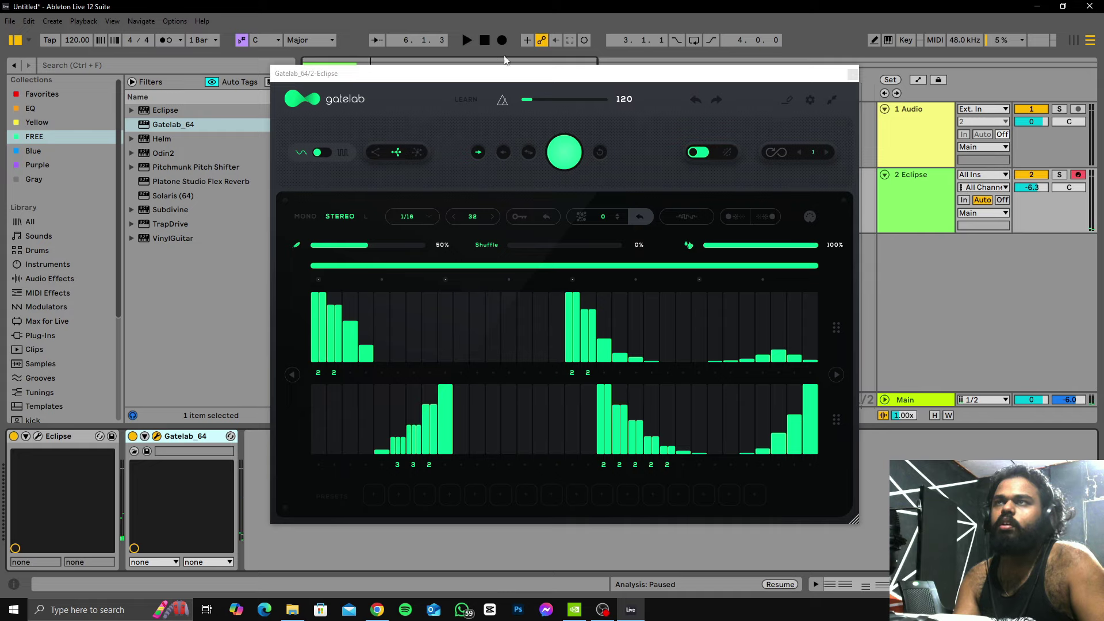
Step: View Gatelab's MIDI learn mode and leave it without mapping any control
{"action": "left_click_drag", "start_coordinate": [437, 73], "coordinate": [459, 77]}
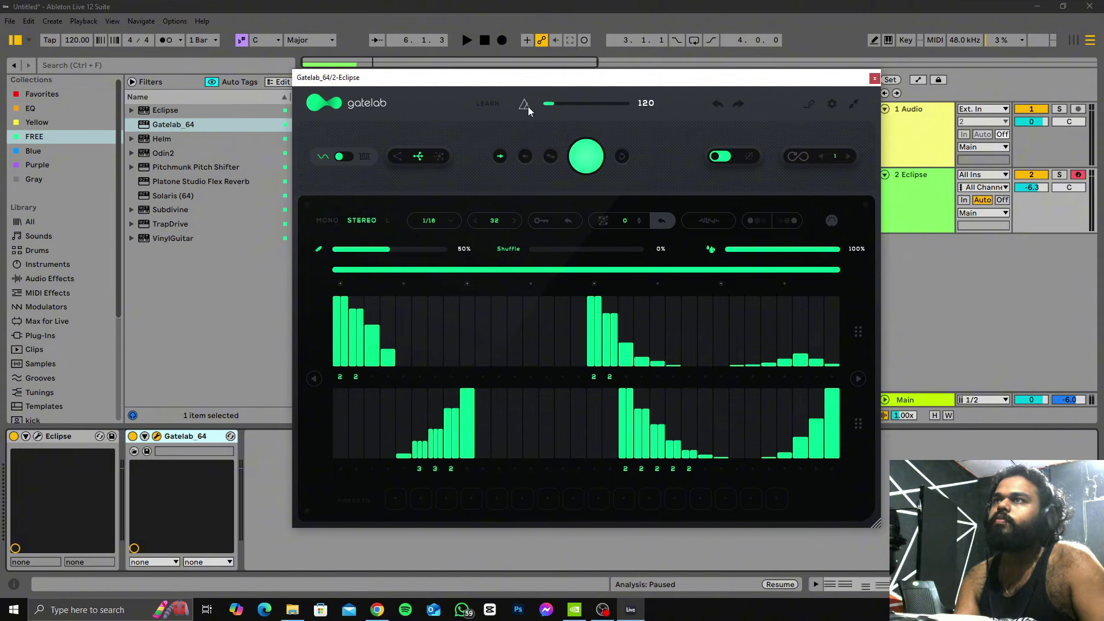
{"action": "left_click", "coordinate": [482, 103]}
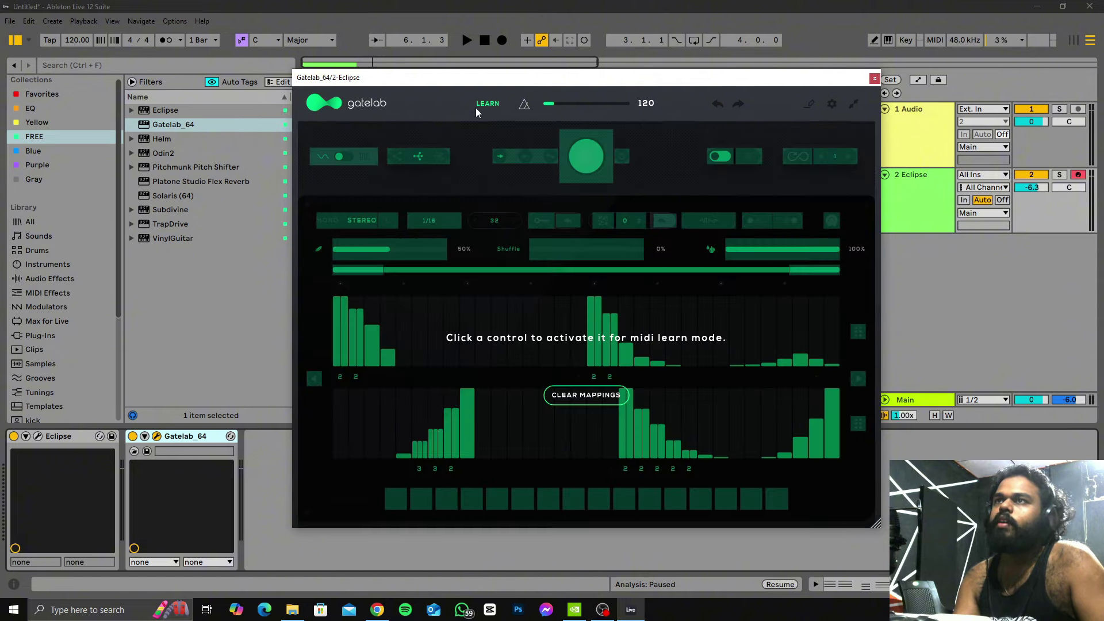
{"action": "left_click", "coordinate": [485, 104]}
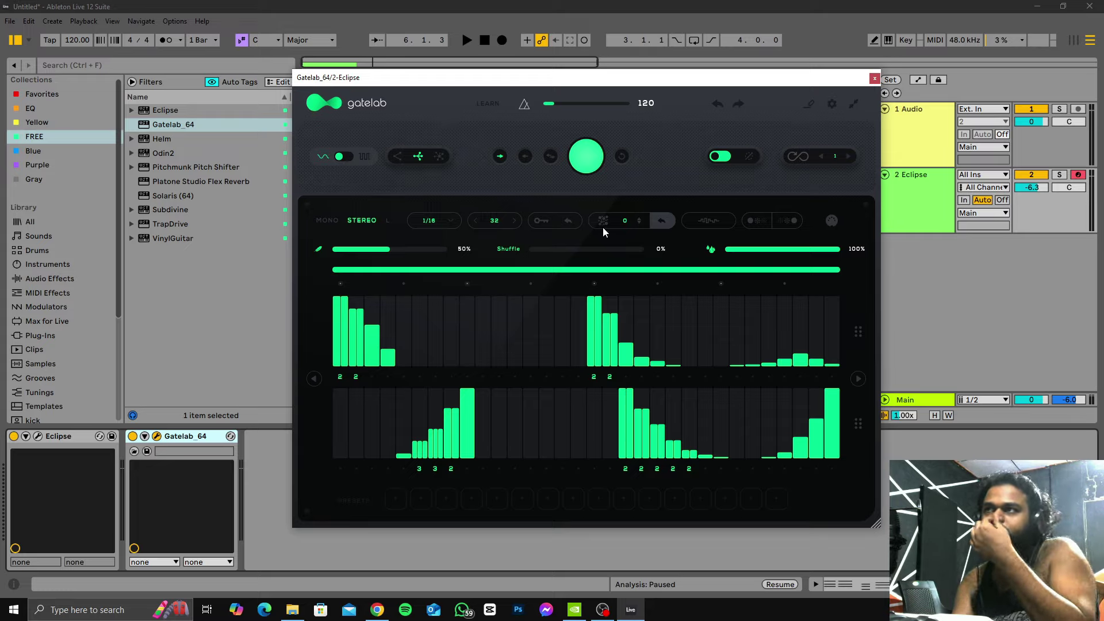
Step: Switch Gatelab from the smooth wave to the square wave mode and audition the chords from the start
{"action": "left_click_drag", "start_coordinate": [783, 78], "coordinate": [1019, 81]}
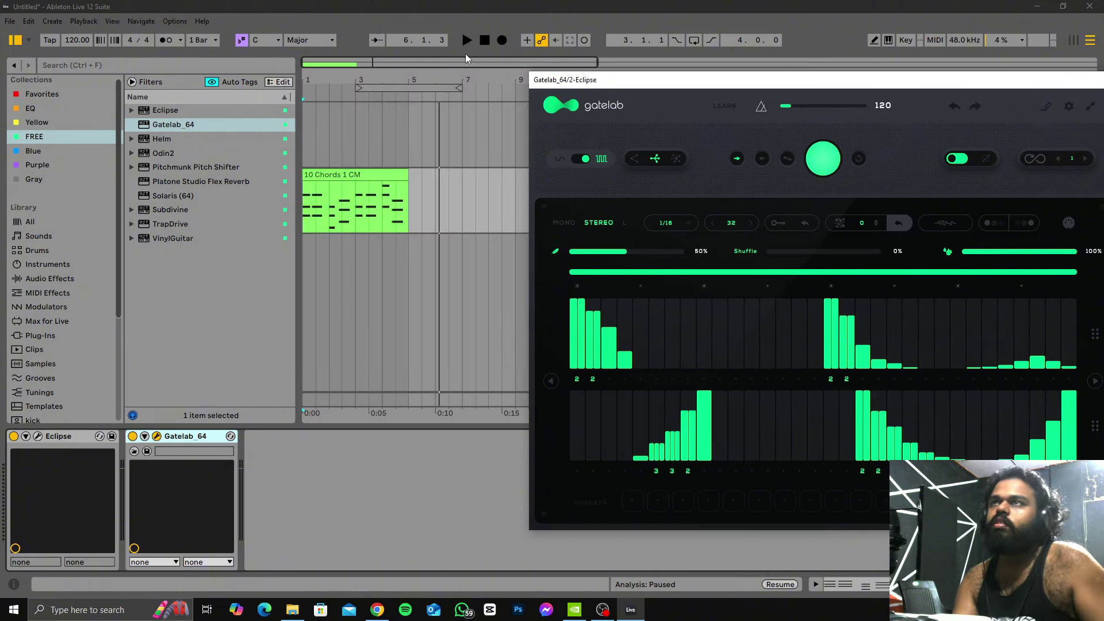
{"action": "left_click", "coordinate": [485, 40]}
{"action": "key", "text": "space"}
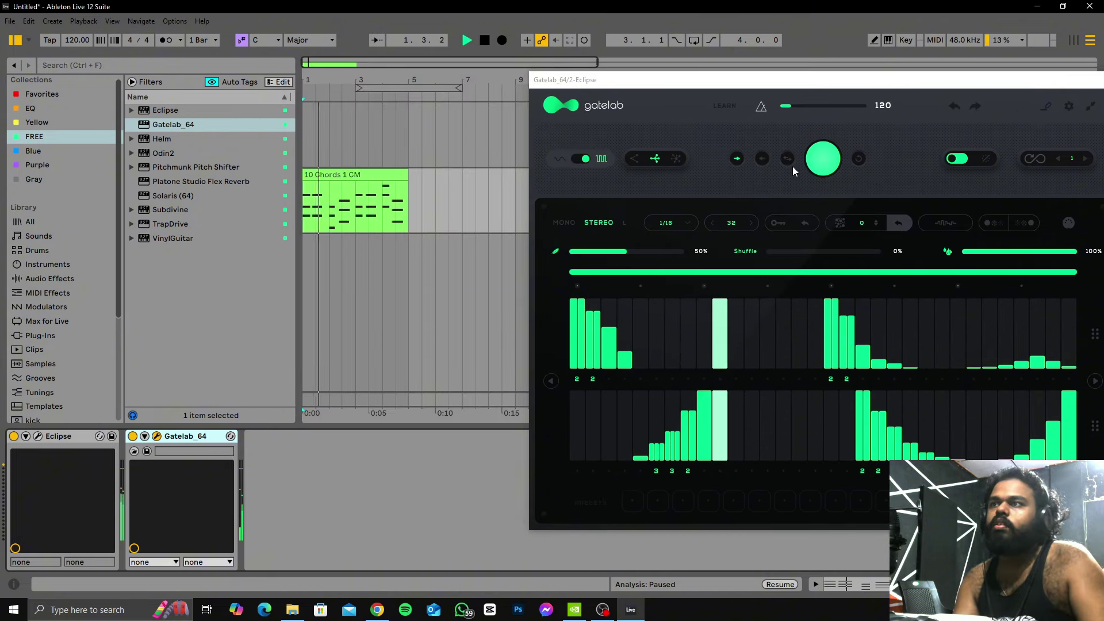
{"action": "left_click_drag", "start_coordinate": [743, 85], "coordinate": [600, 84]}
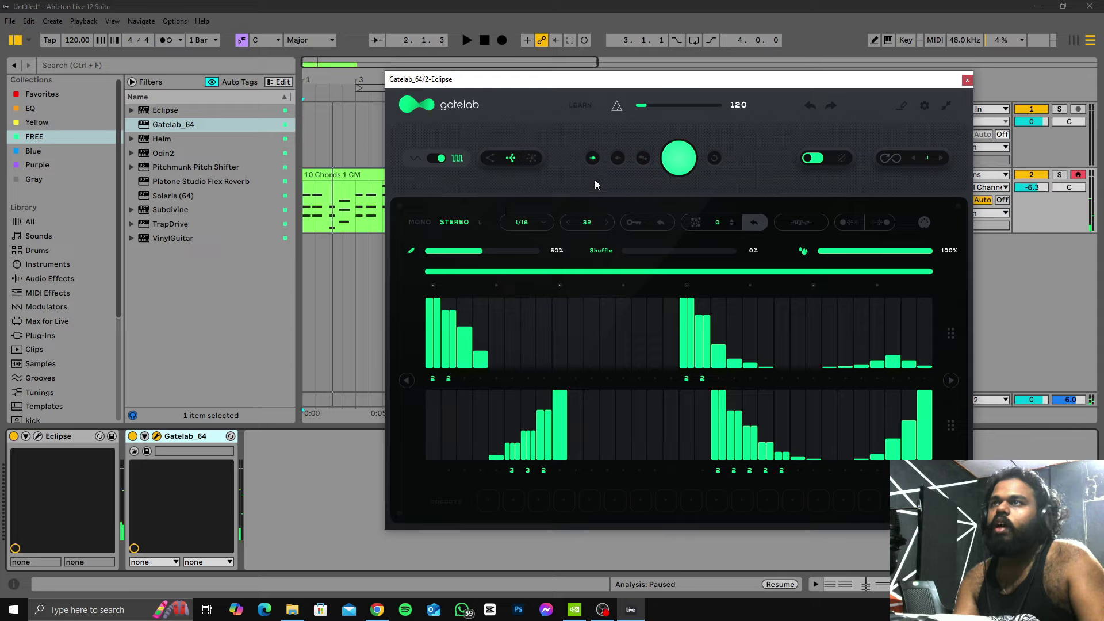
Step: Undo and redo Gatelab's wave mode change repeatedly to compare the smooth and square modes during playback
{"action": "left_click", "coordinate": [811, 106]}
{"action": "left_click", "coordinate": [836, 106]}
{"action": "left_click", "coordinate": [809, 106]}
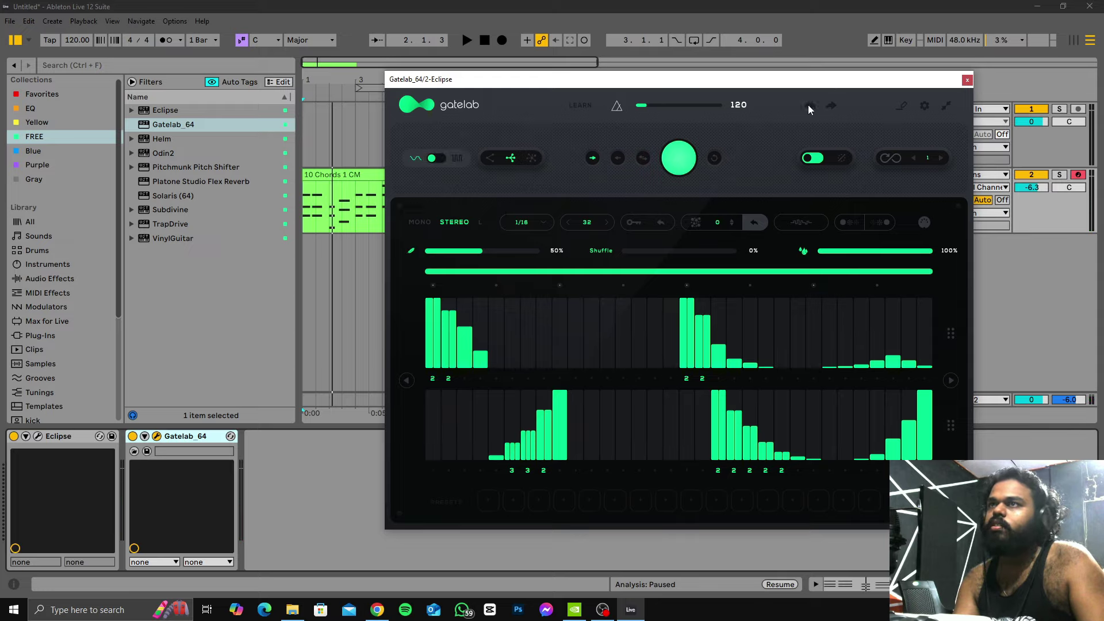
{"action": "left_click", "coordinate": [831, 106]}
{"action": "key", "text": "space"}
{"action": "left_click", "coordinate": [810, 106]}
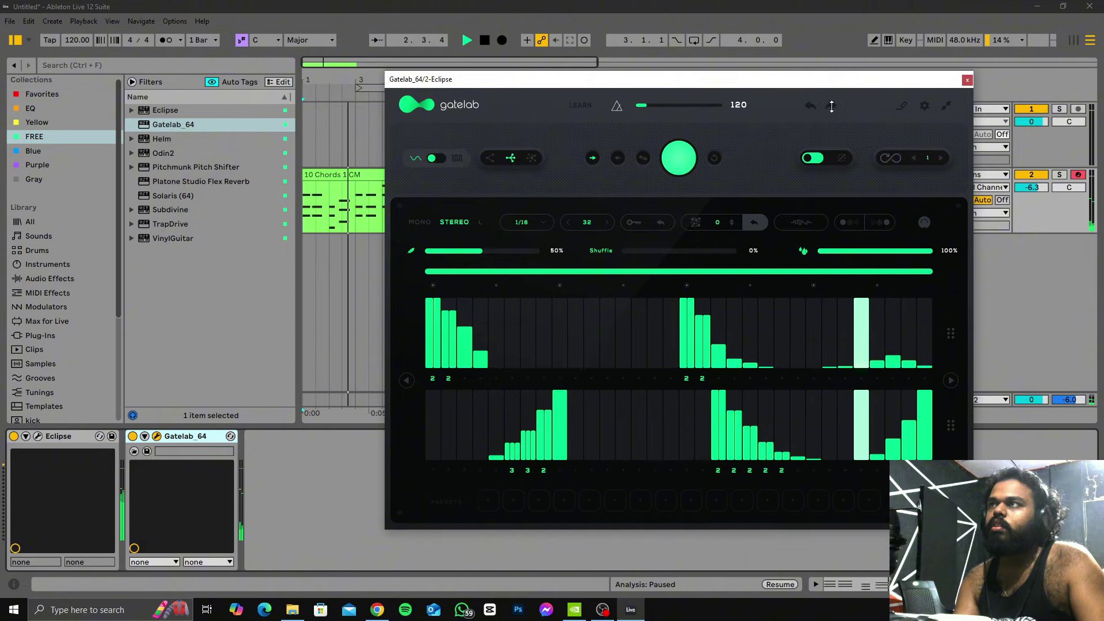
{"action": "left_click", "coordinate": [831, 106]}
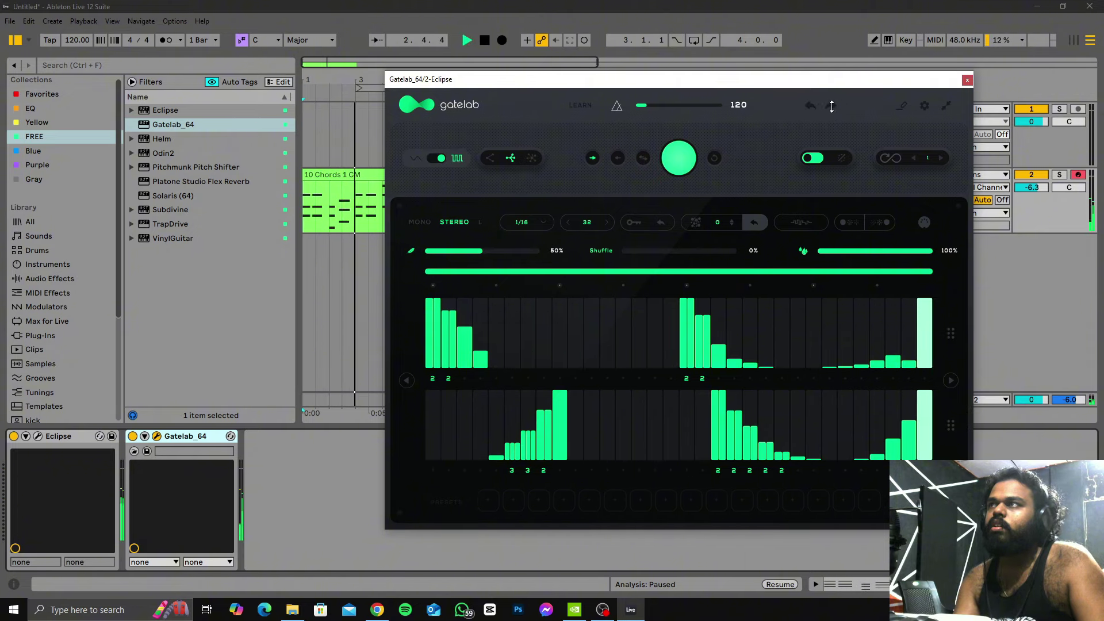
Step: Generate a new random gate pattern for both Gatelab lanes and play the chords through it
{"action": "left_click", "coordinate": [813, 157]}
{"action": "left_click", "coordinate": [812, 157]}
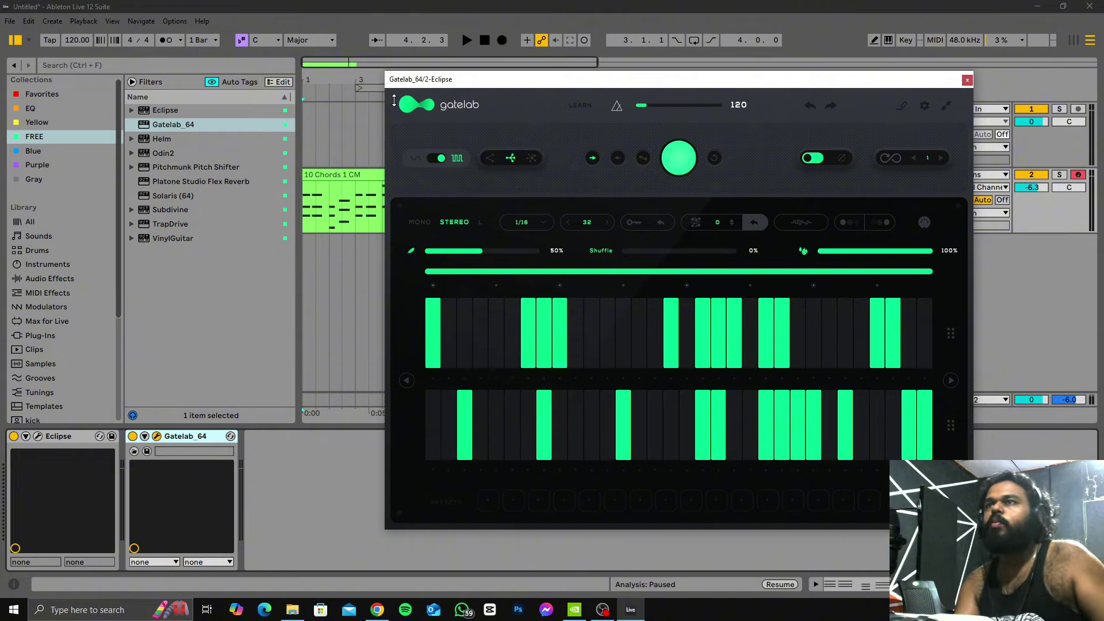
{"action": "key", "text": "space"}
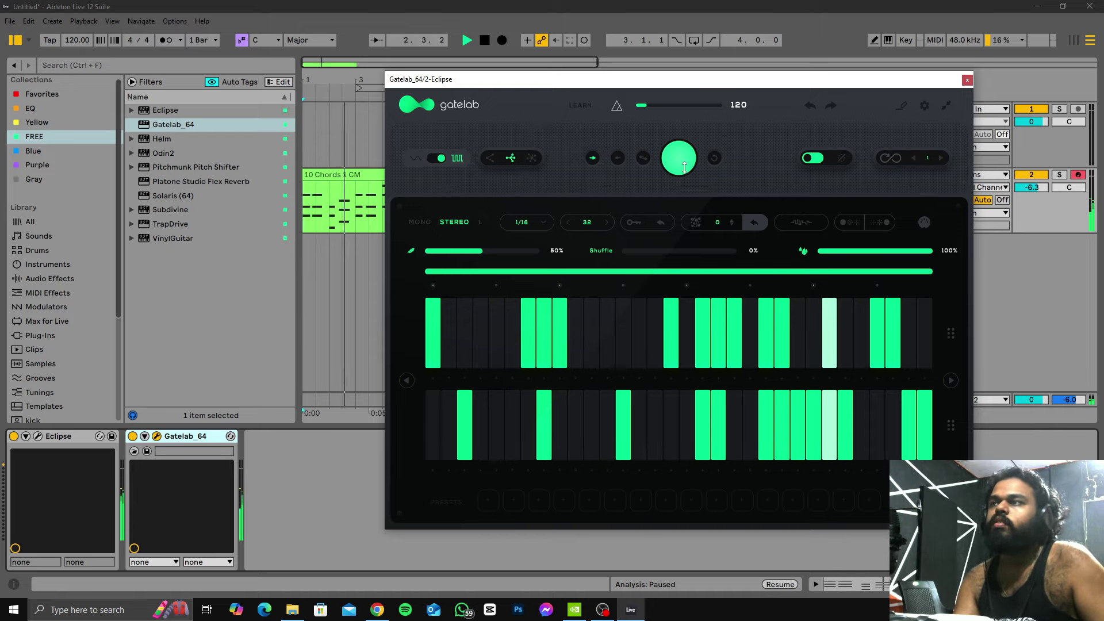
Step: Generate new random gate patterns for both Gatelab lanes while the chords play, and stop playback
{"action": "left_click", "coordinate": [685, 167]}
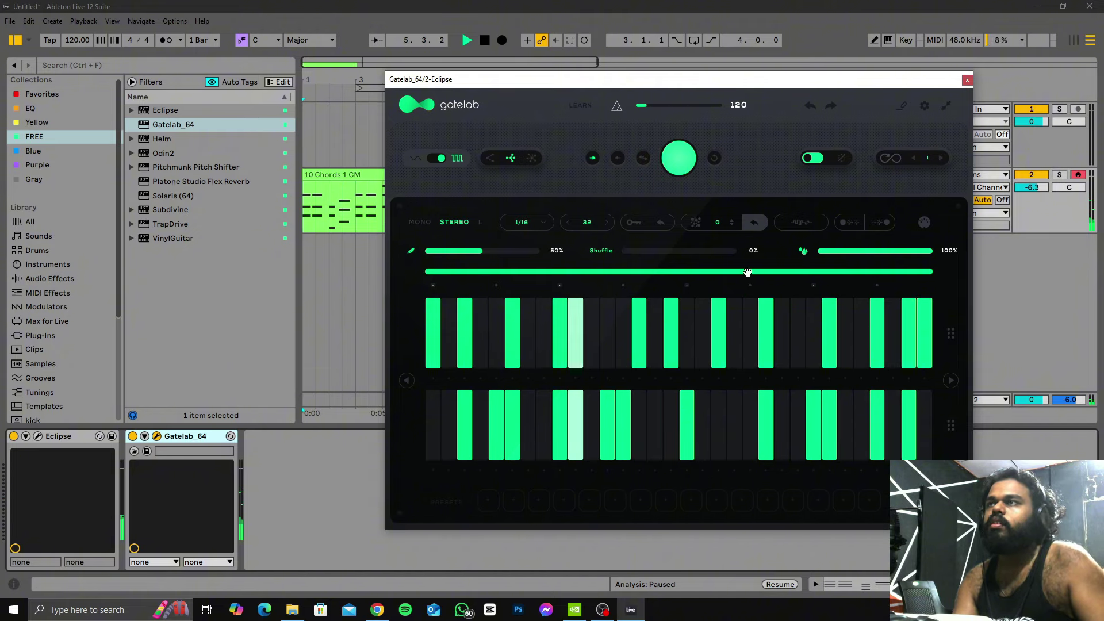
{"action": "left_click", "coordinate": [677, 160]}
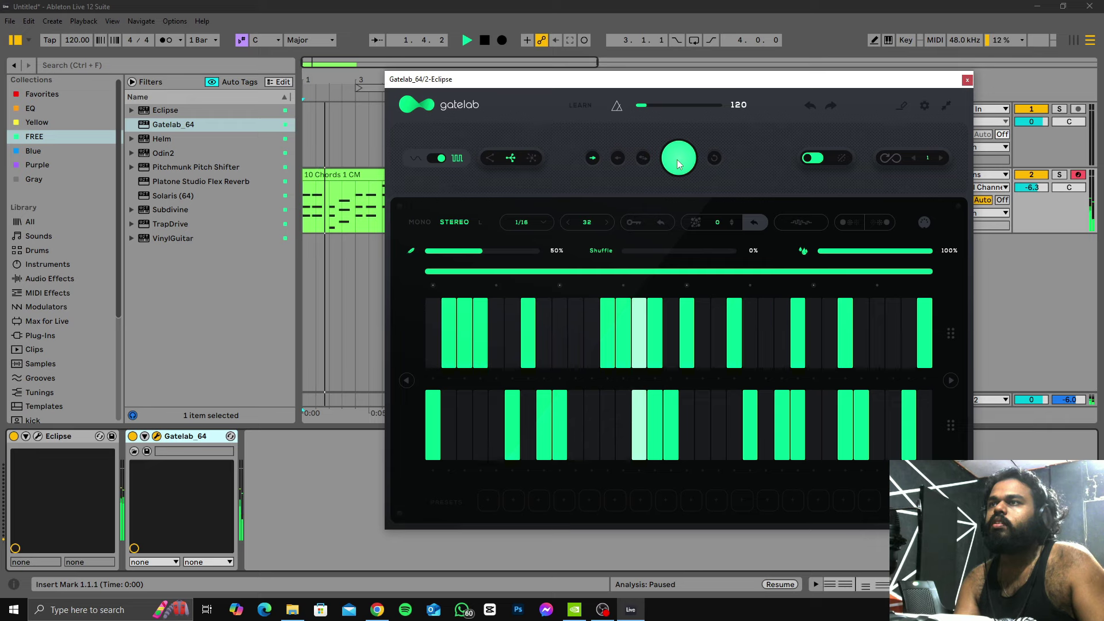
{"action": "key", "text": "space"}
Step: View the Eclipse instrument's controls and close them, resume the chords and generate another random Gatelab pattern
{"action": "left_click", "coordinate": [38, 437]}
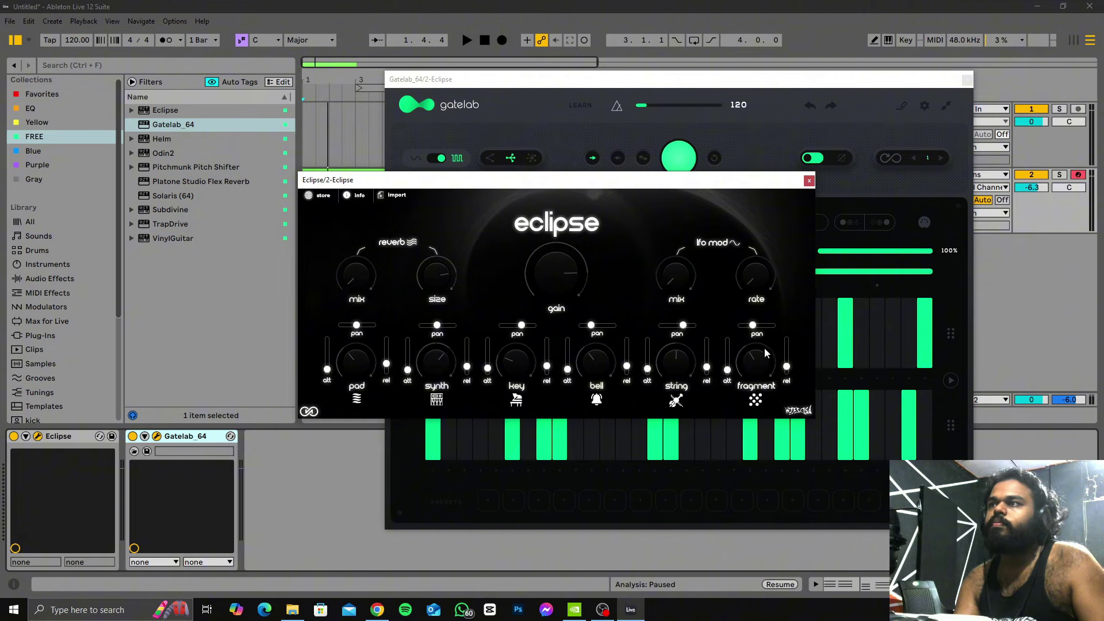
{"action": "left_click", "coordinate": [809, 180]}
{"action": "key", "text": "space"}
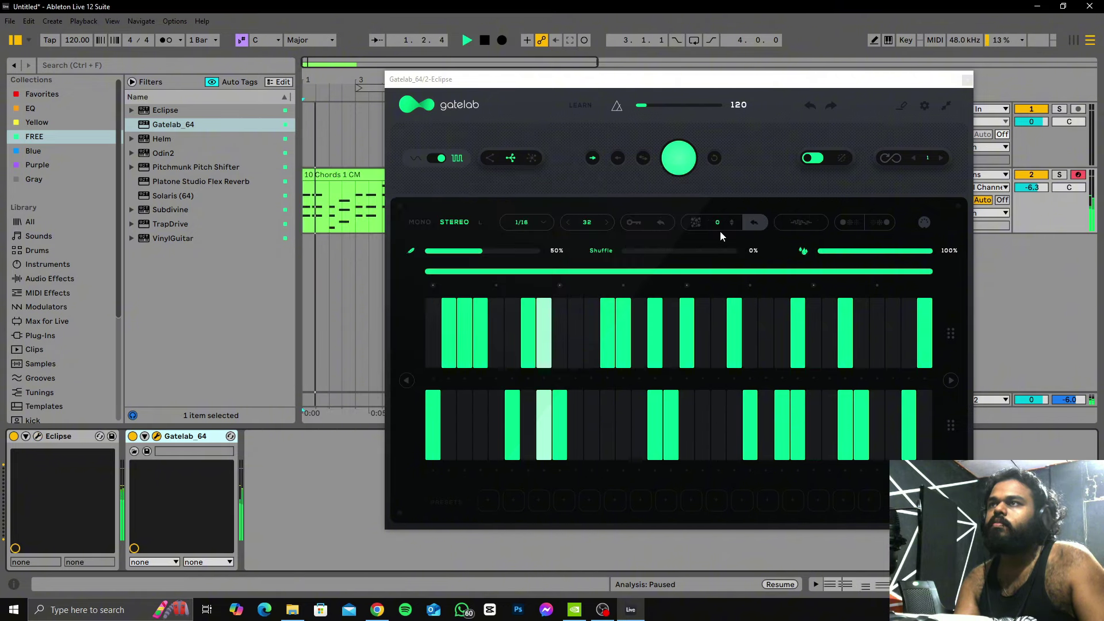
{"action": "left_click", "coordinate": [679, 168]}
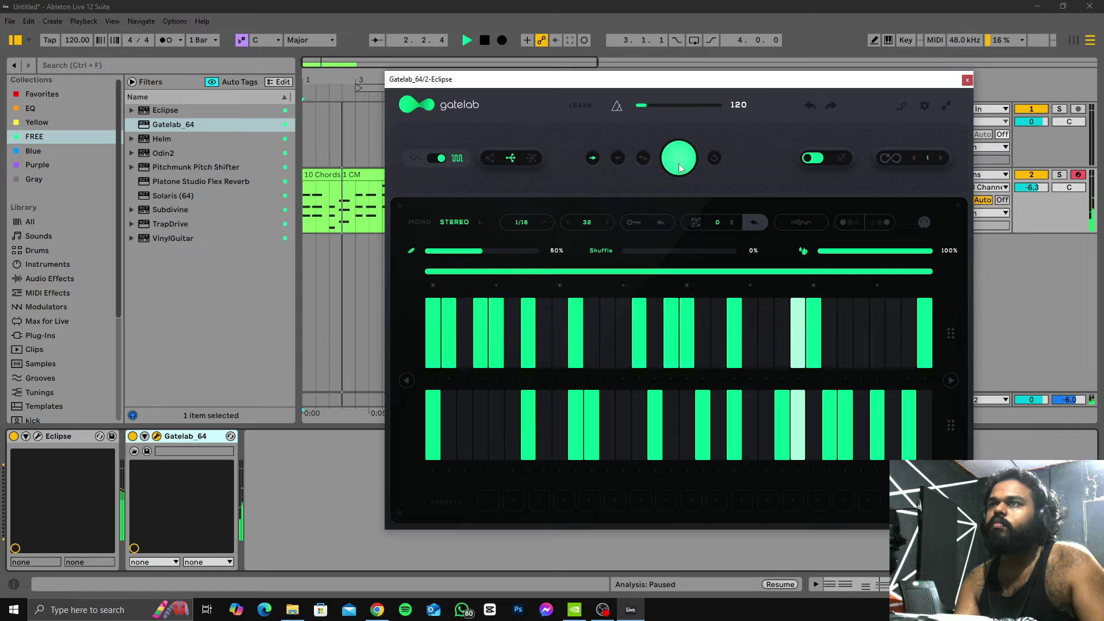
Step: Switch Gatelab to the smooth wave mode and set its sequence direction to reverse while the chords play
{"action": "left_click", "coordinate": [443, 158]}
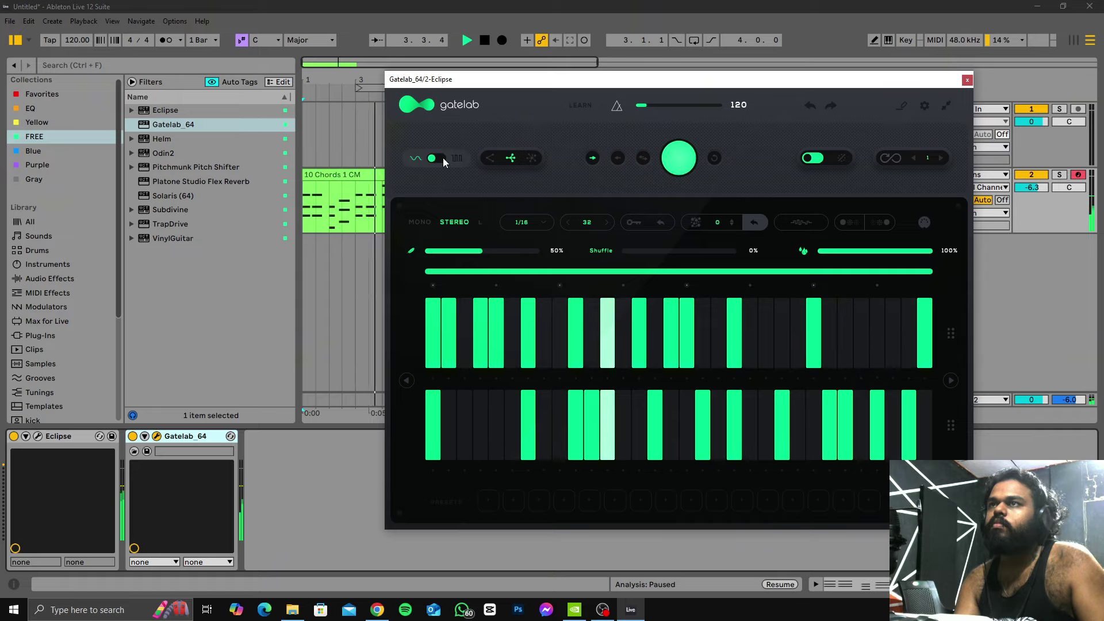
{"action": "left_click", "coordinate": [618, 159]}
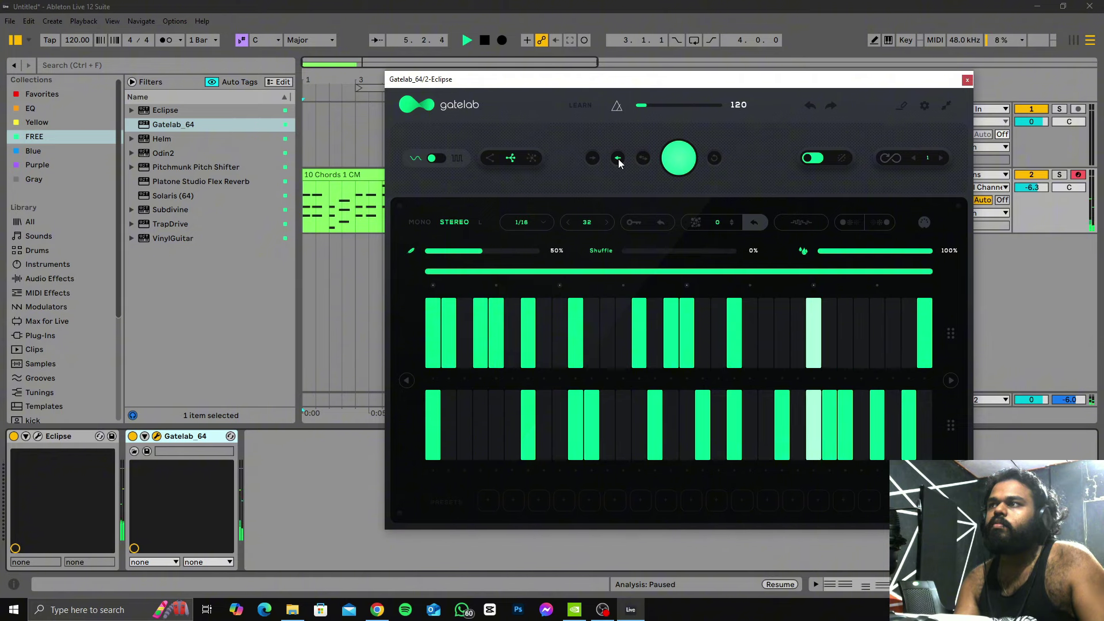
{"action": "key", "text": "space"}
Step: Duplicate the 10 Chords 1 CM clip directly after itself and move the Gatelab window clear of the tracks
{"action": "left_click", "coordinate": [331, 166]}
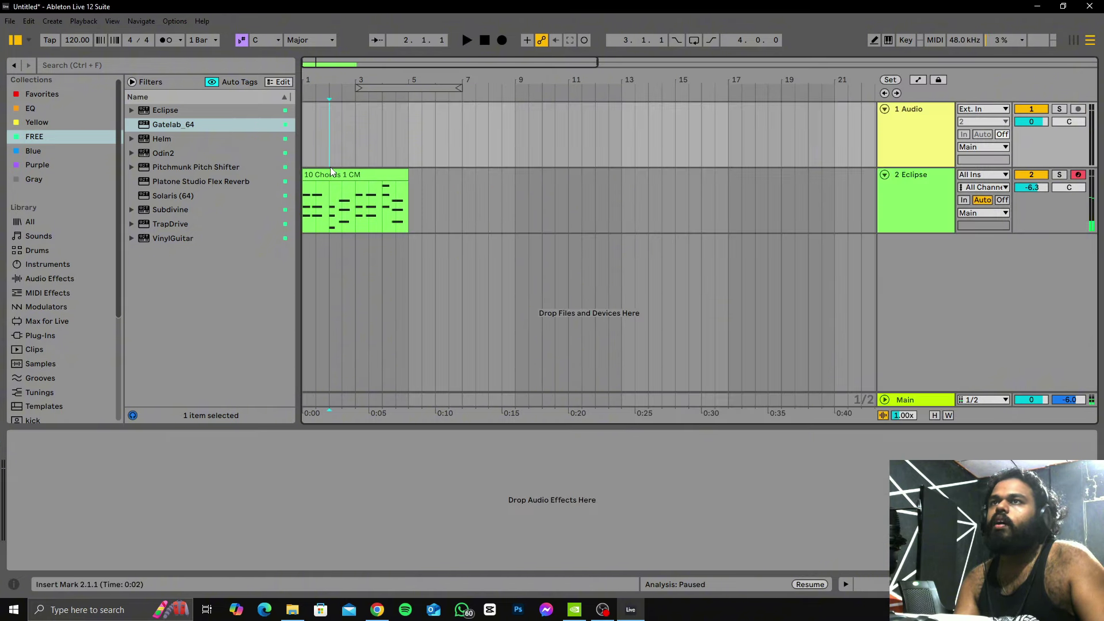
{"action": "left_click", "coordinate": [333, 173]}
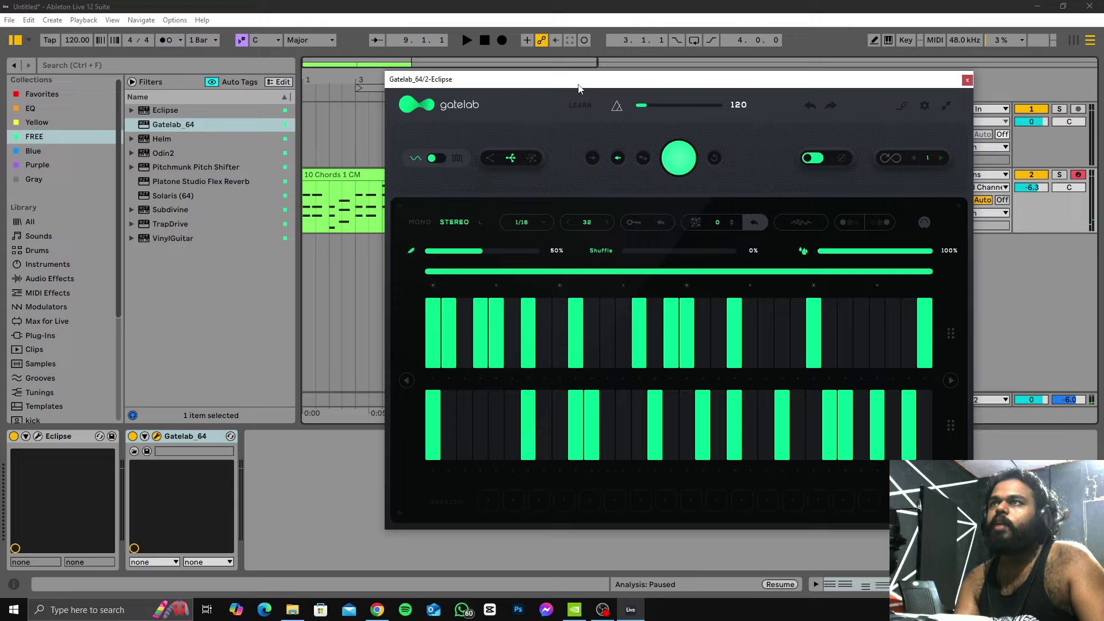
{"action": "left_click_drag", "start_coordinate": [580, 88], "coordinate": [493, 106]}
Step: Play the duplicated chords through Gatelab's reverse direction and its third direction mode, and stop playback
{"action": "key", "text": "space"}
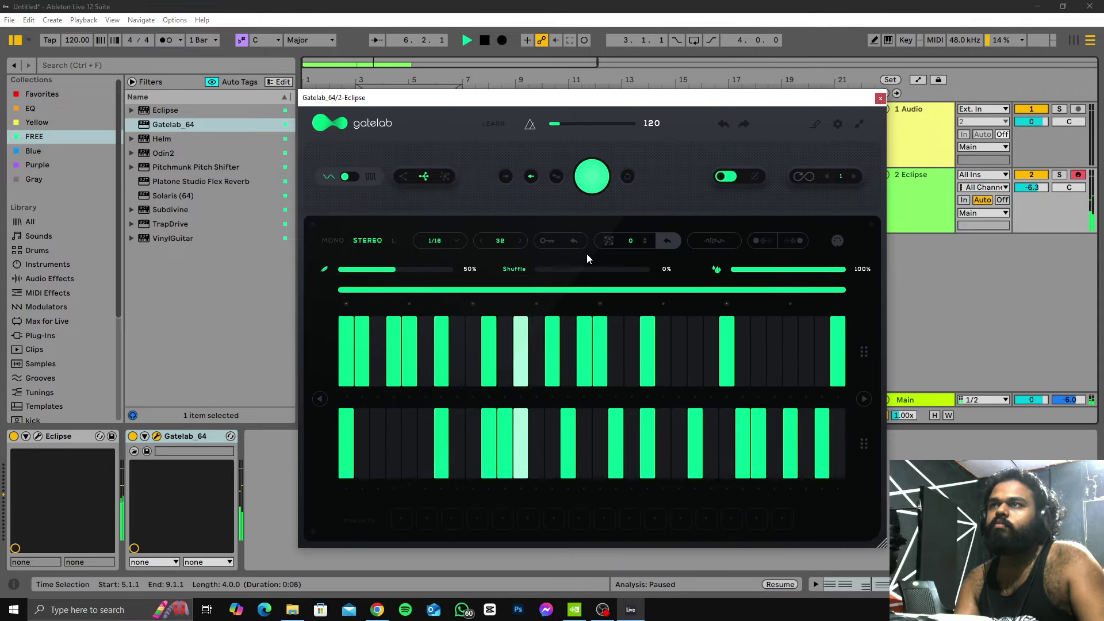
{"action": "key", "text": "space"}
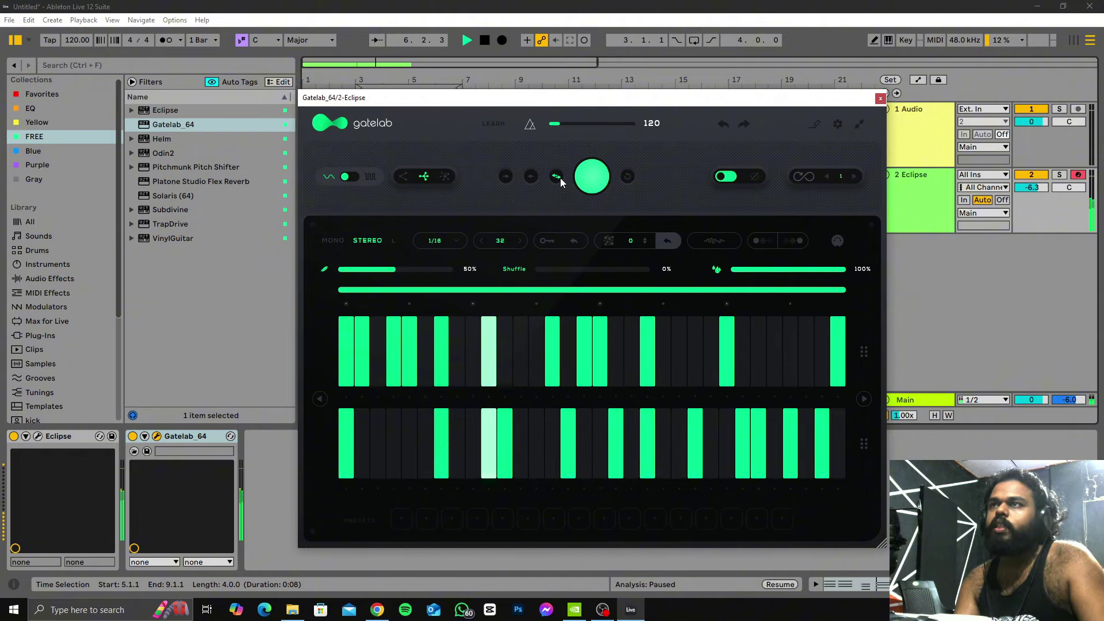
{"action": "key", "text": "space"}
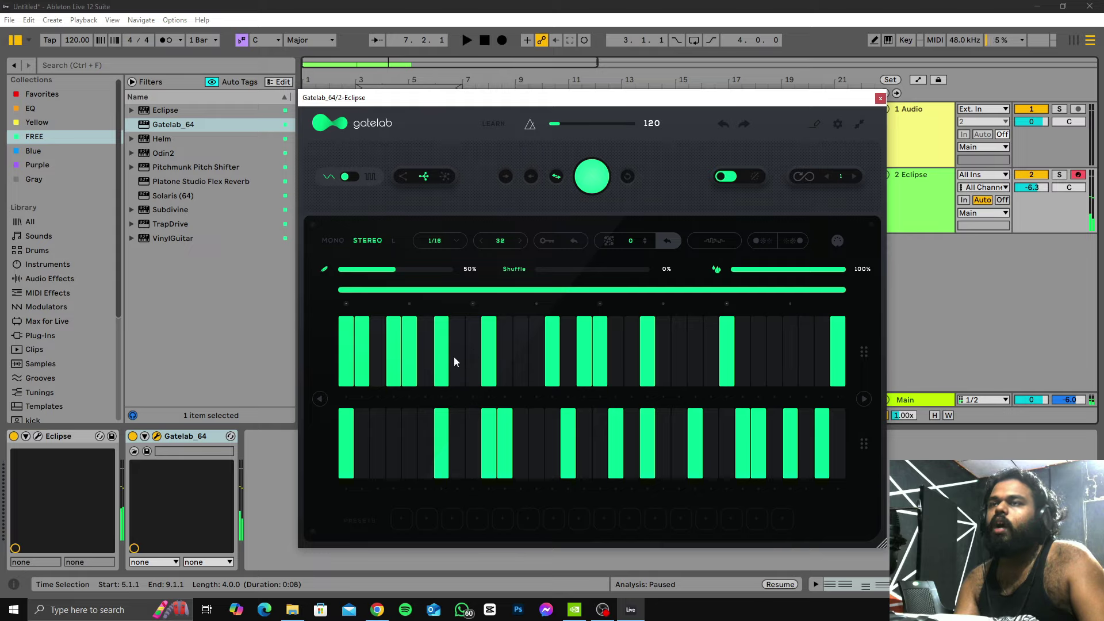
Step: Reset the Gatelab pattern and generate fresh random patterns with varied step heights, playing the chords through them
{"action": "left_click", "coordinate": [627, 177]}
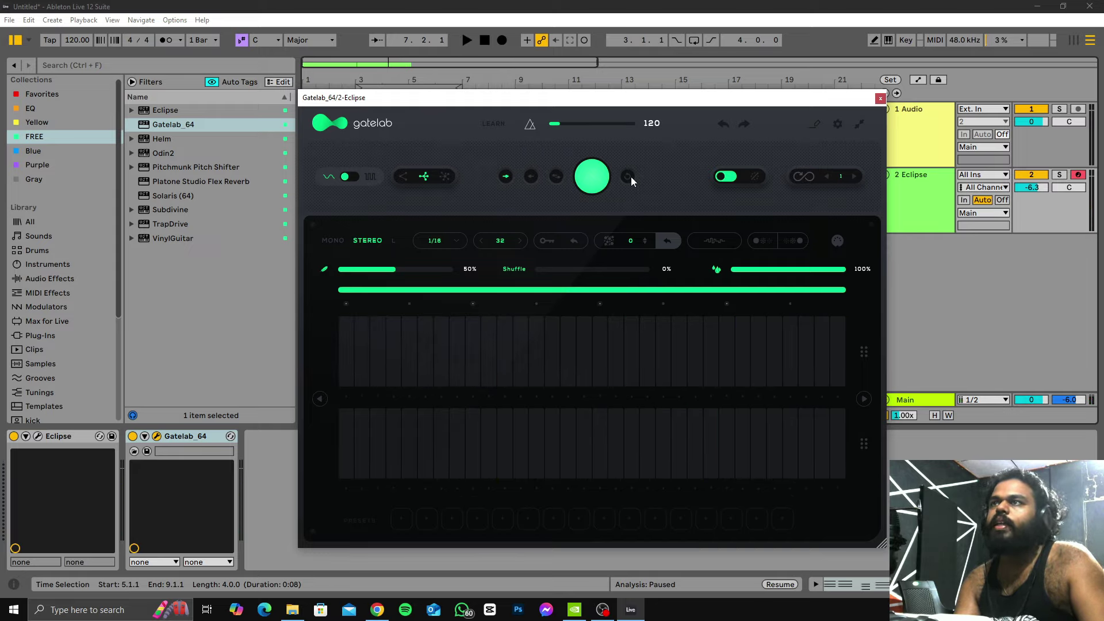
{"action": "left_click", "coordinate": [602, 171]}
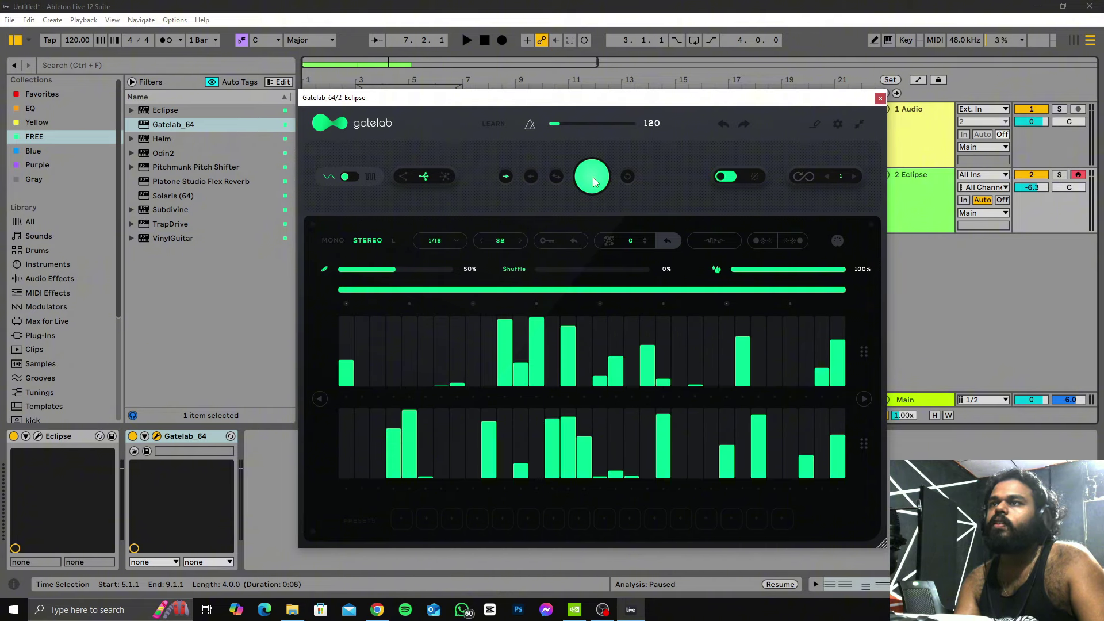
{"action": "key", "text": "space"}
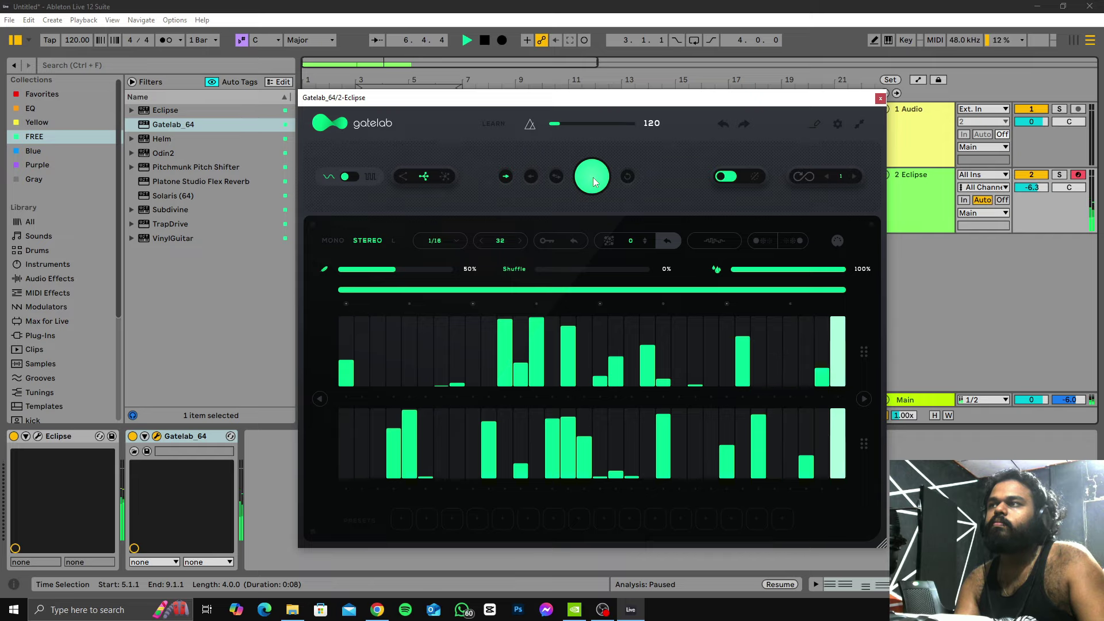
{"action": "left_click", "coordinate": [594, 182]}
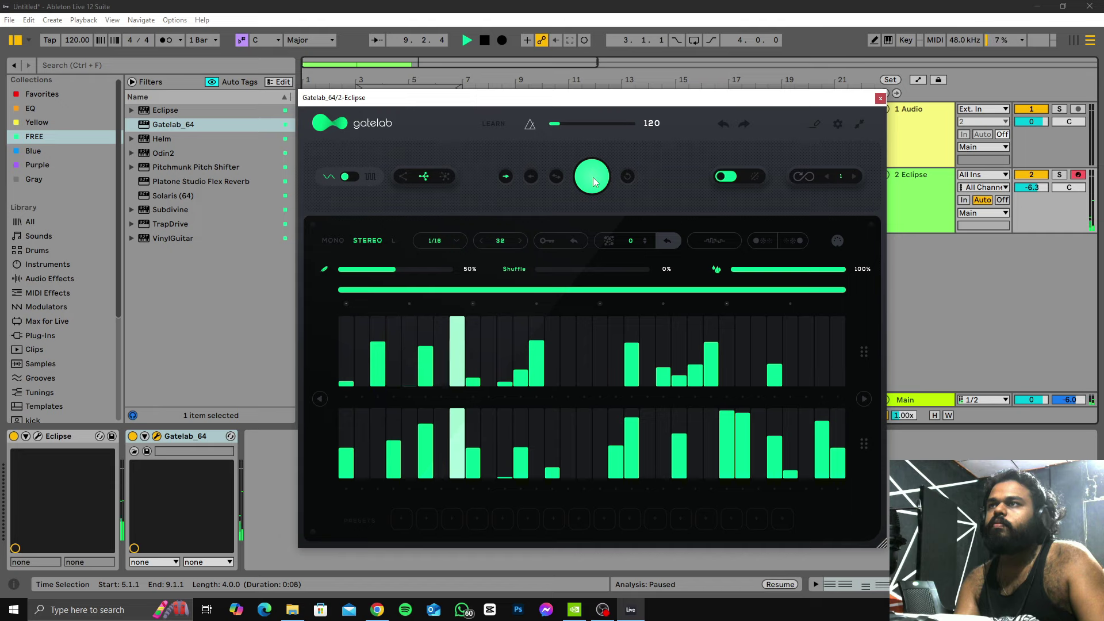
Step: Compare Gatelab's mono and stereo modes with the chords and leave it in mono
{"action": "left_click_drag", "start_coordinate": [504, 101], "coordinate": [431, 96]}
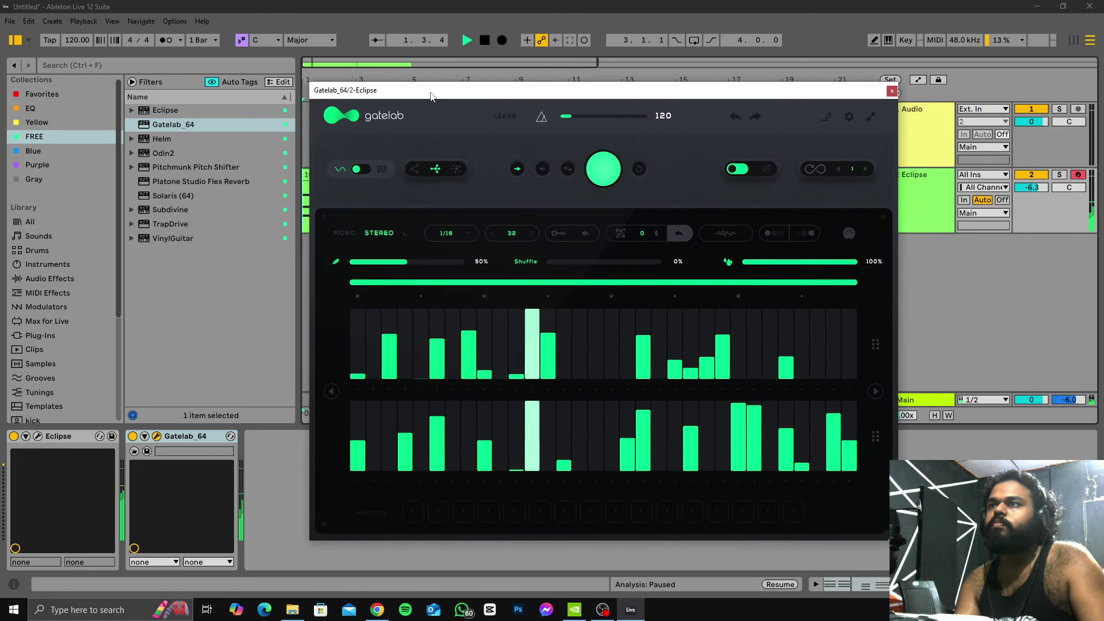
{"action": "left_click", "coordinate": [345, 232]}
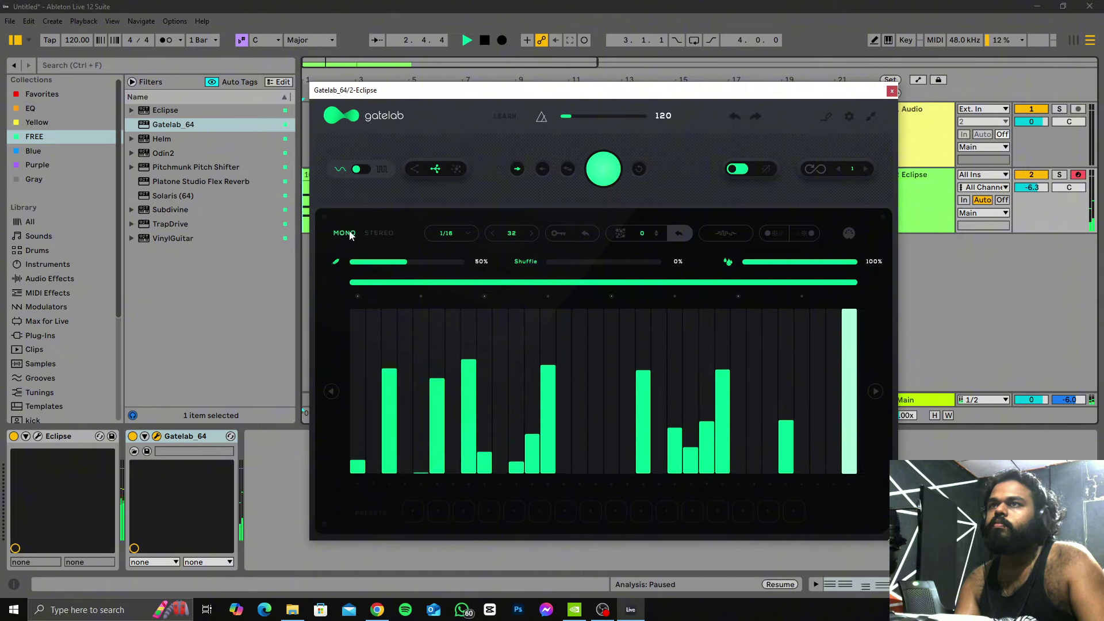
{"action": "key", "text": "space"}
{"action": "left_click", "coordinate": [388, 236]}
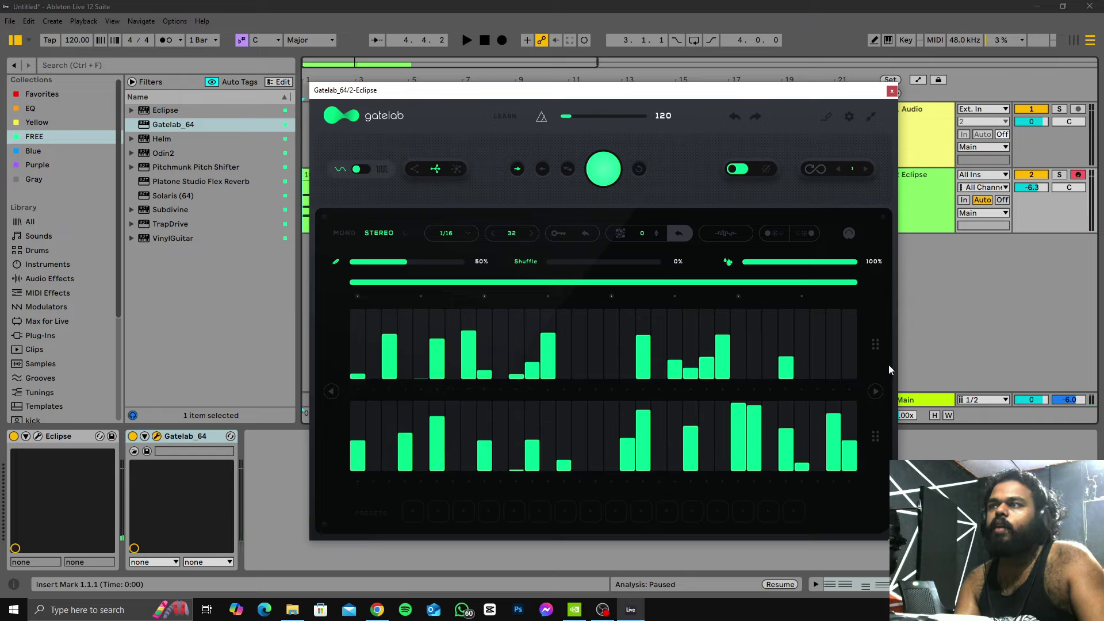
{"action": "left_click", "coordinate": [340, 232]}
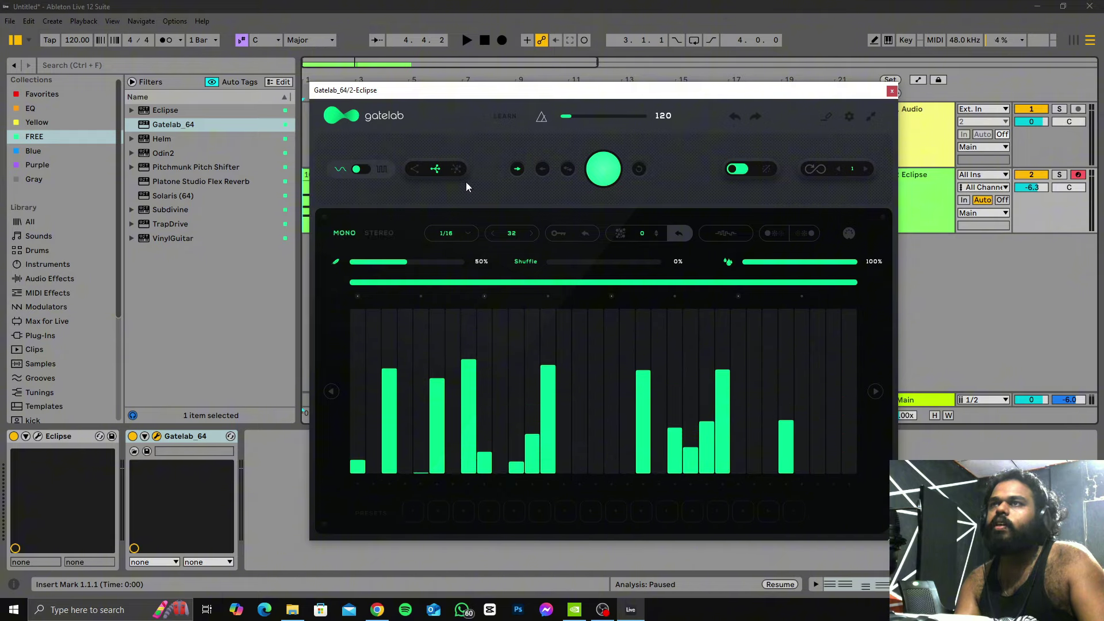
Step: Generate several random mono gate patterns in Gatelab and audition the chords through them
{"action": "left_click", "coordinate": [605, 163]}
{"action": "left_click", "coordinate": [605, 165]}
{"action": "key", "text": "space"}
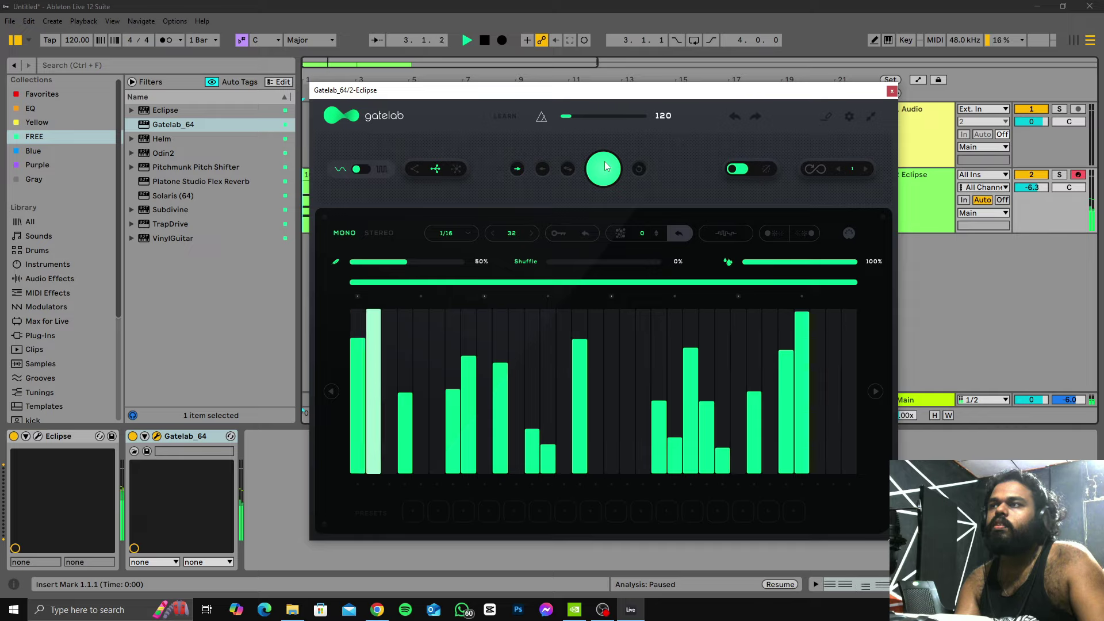
{"action": "key", "text": "space"}
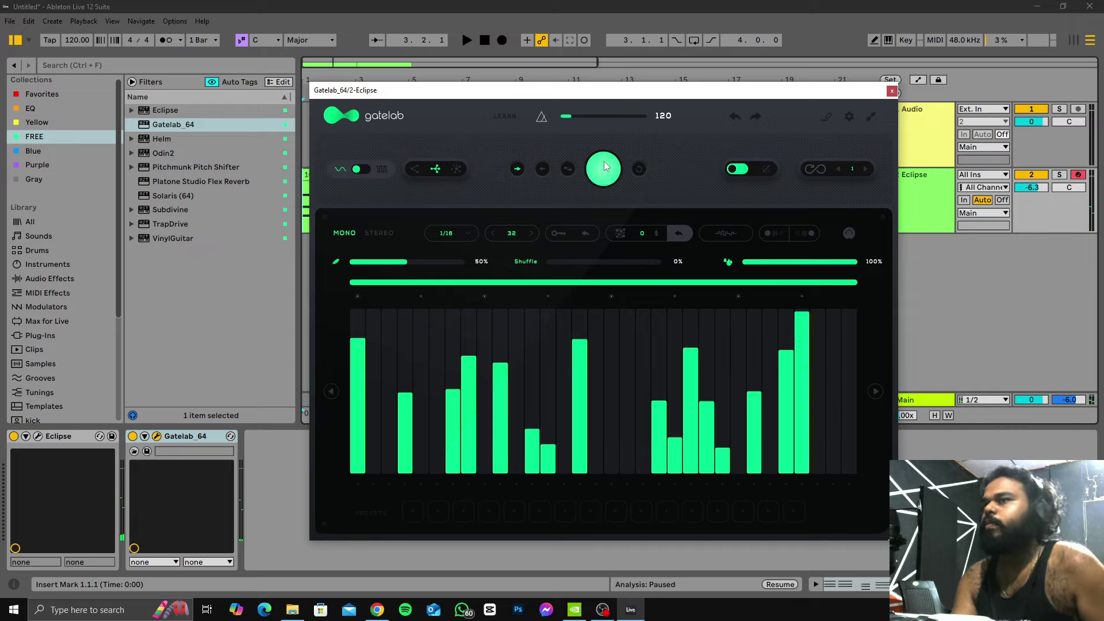
{"action": "left_click", "coordinate": [605, 166]}
{"action": "left_click", "coordinate": [605, 166]}
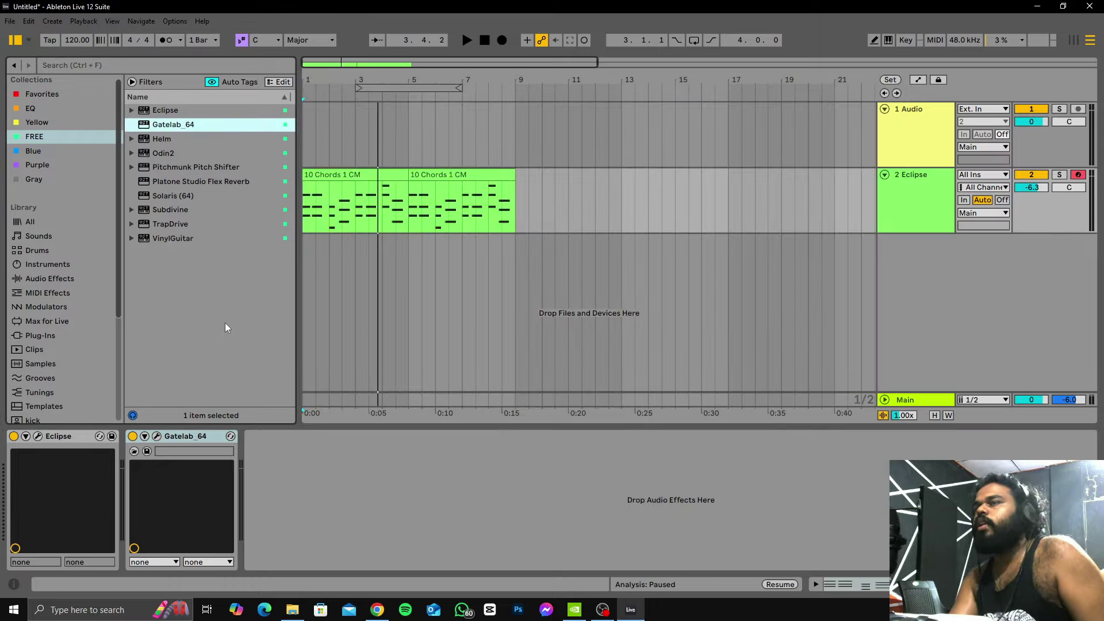
Step: Replace Eclipse with the Helm synth on track 2, play the chords through it and bypass Gatelab
{"action": "left_click_drag", "start_coordinate": [162, 140], "coordinate": [88, 498]}
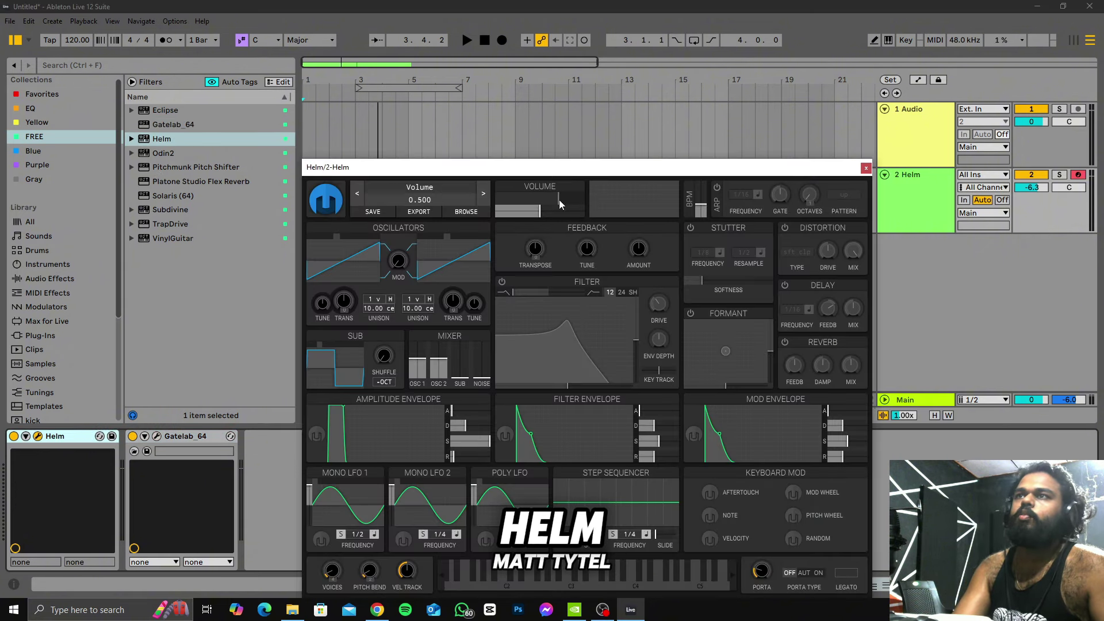
{"action": "left_click_drag", "start_coordinate": [513, 169], "coordinate": [527, 77]}
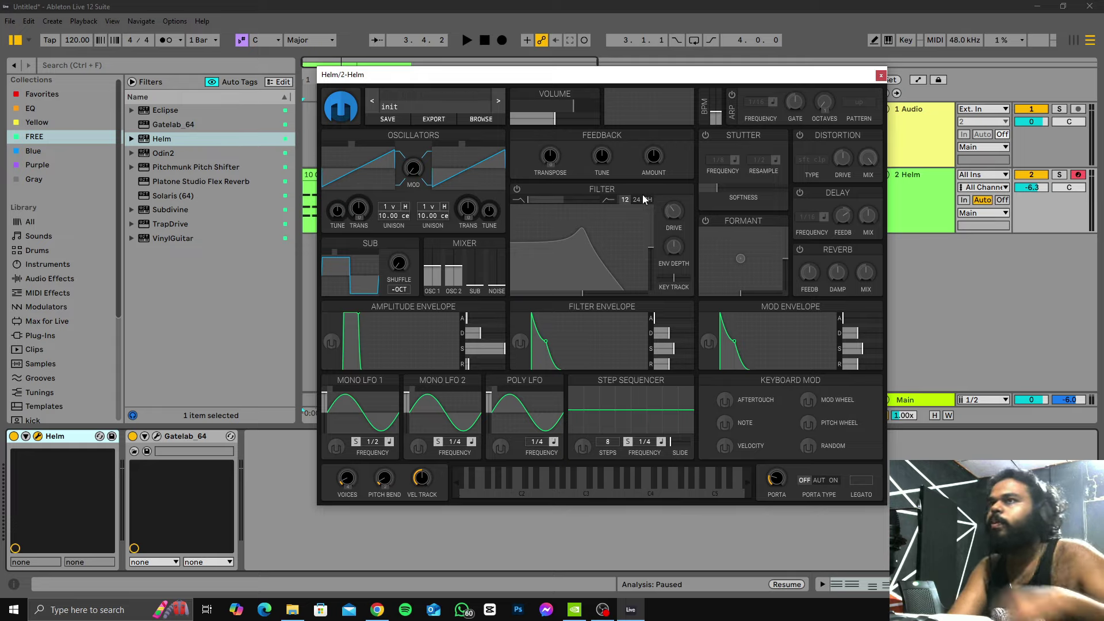
{"action": "left_click", "coordinate": [467, 40]}
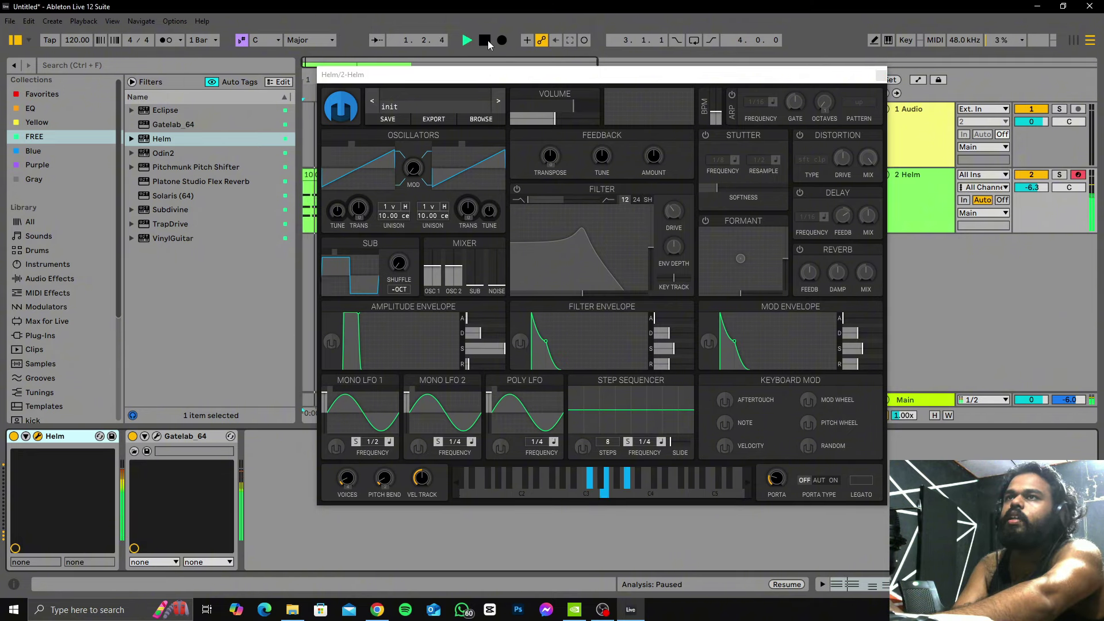
{"action": "left_click", "coordinate": [133, 437]}
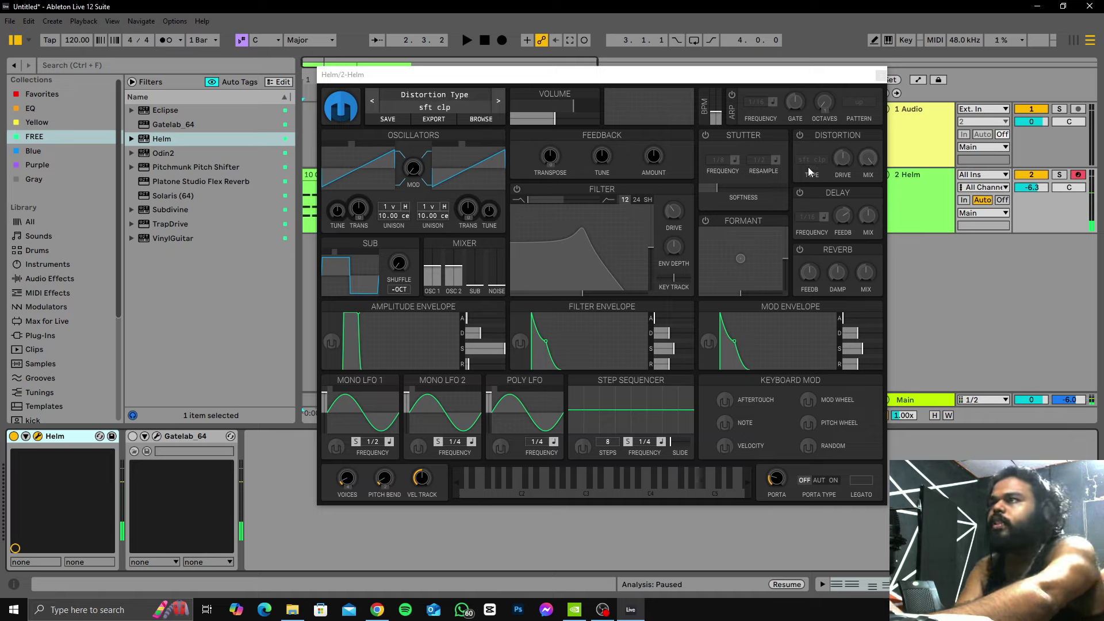
Step: Try Helm's delay on the chords, view its sync options and switch the delay back off
{"action": "left_click", "coordinate": [801, 193]}
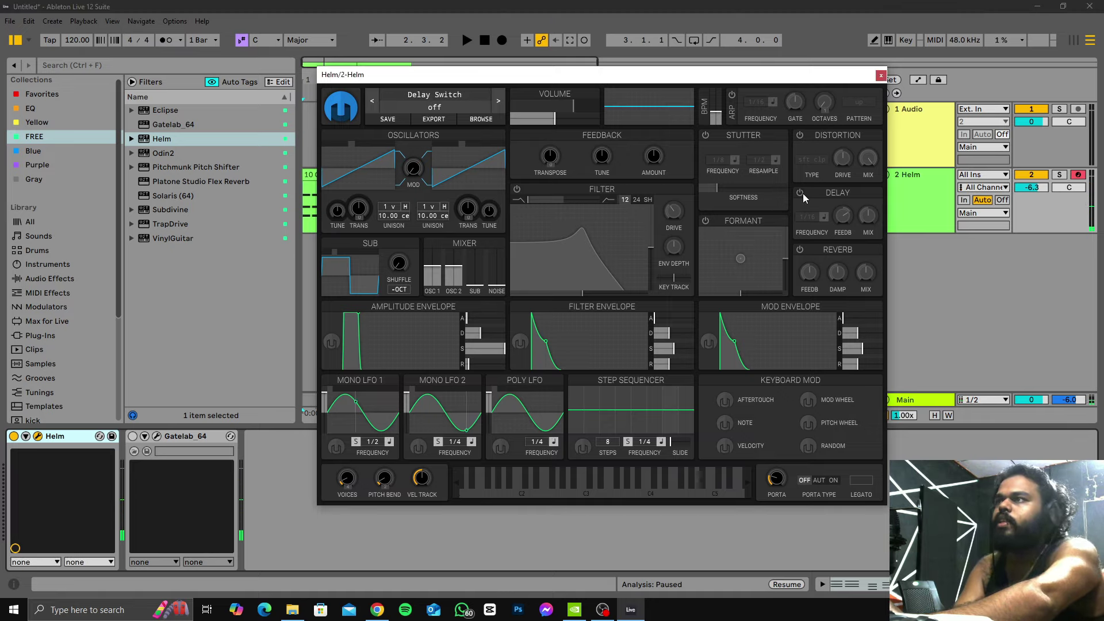
{"action": "left_click", "coordinate": [483, 41]}
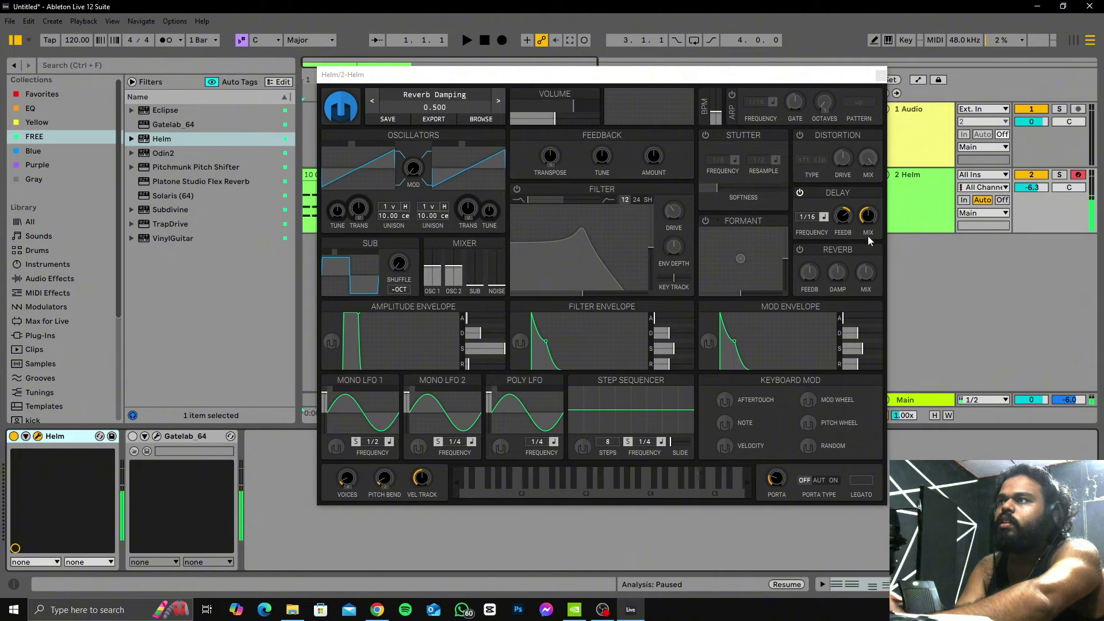
{"action": "left_click", "coordinate": [824, 218]}
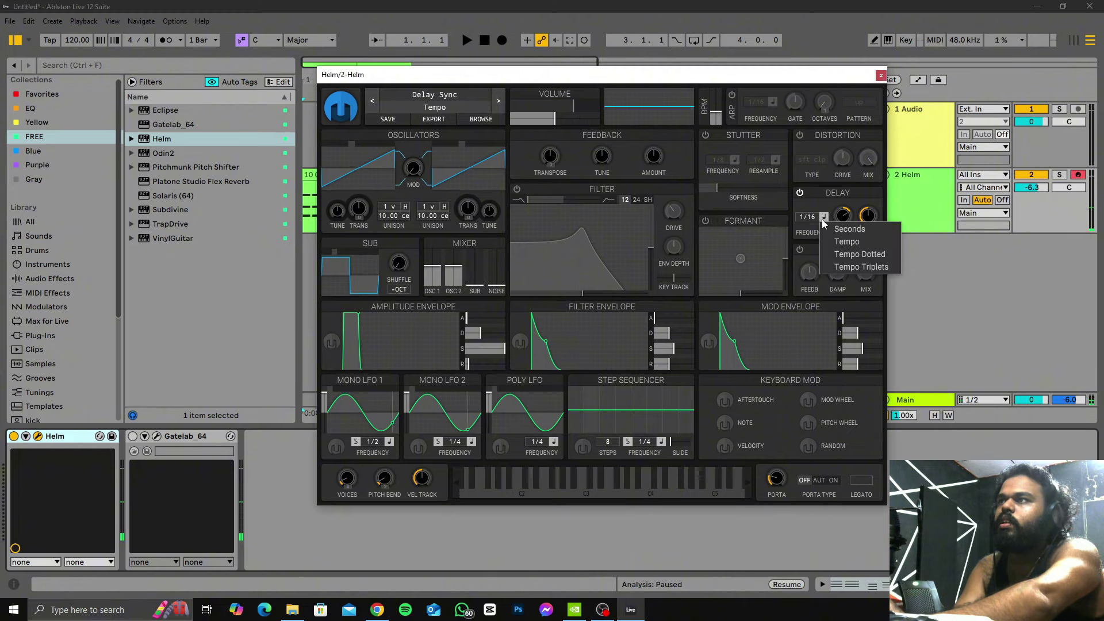
{"action": "left_click", "coordinate": [823, 199]}
{"action": "left_click", "coordinate": [800, 193]}
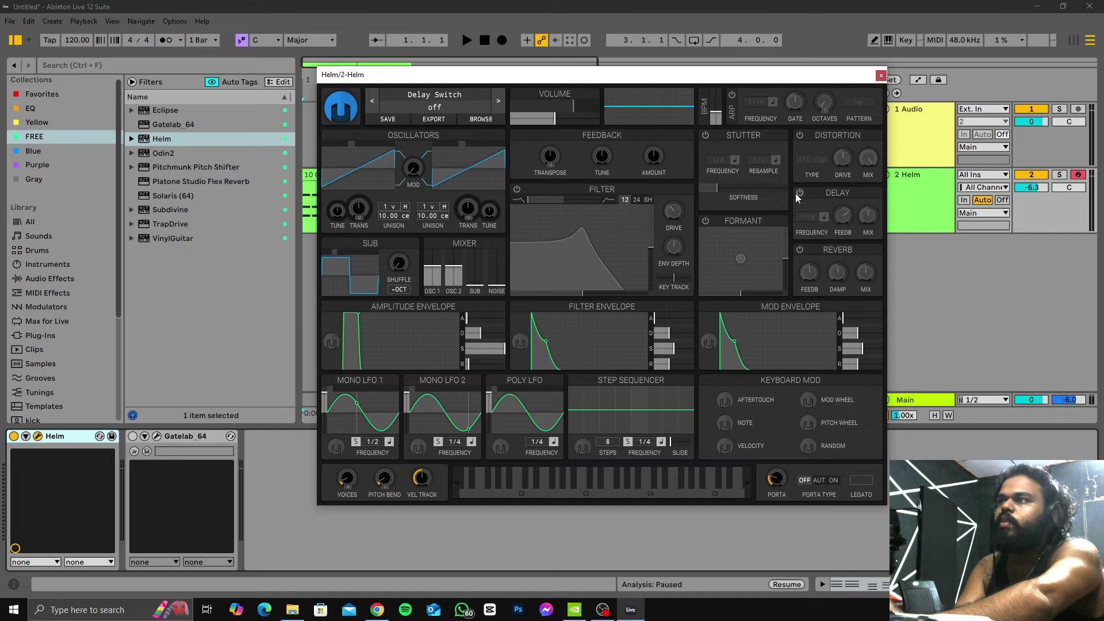
Step: Enable Helm's reverb and adjust its mix, feedback and damping
{"action": "left_click", "coordinate": [802, 251]}
{"action": "left_click_drag", "start_coordinate": [865, 273], "coordinate": [809, 275]}
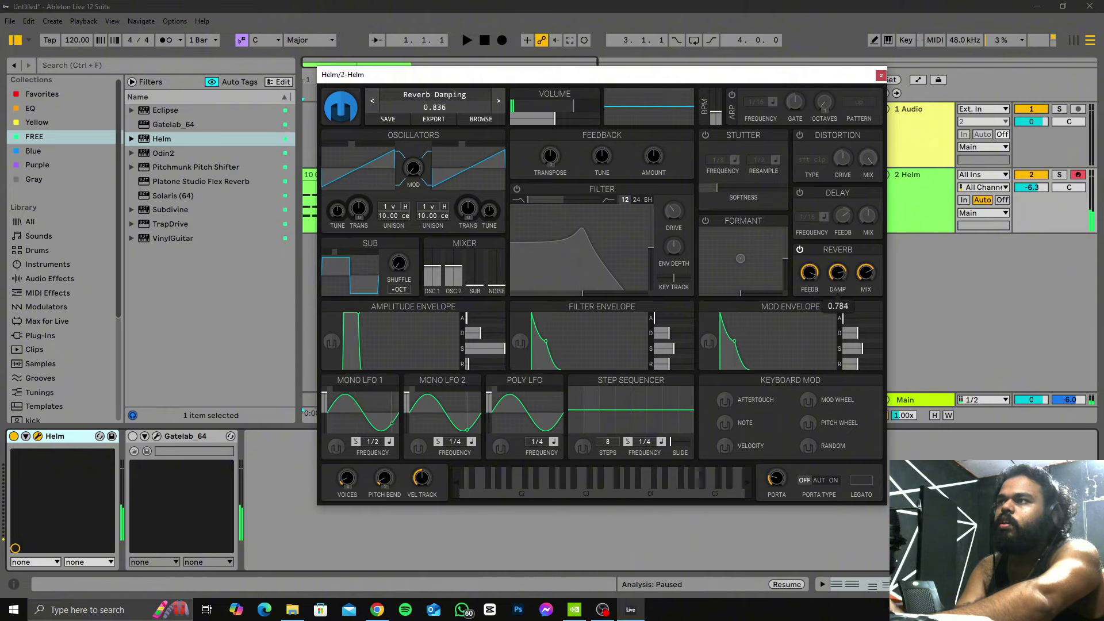
{"action": "left_click_drag", "start_coordinate": [838, 273], "coordinate": [839, 275]}
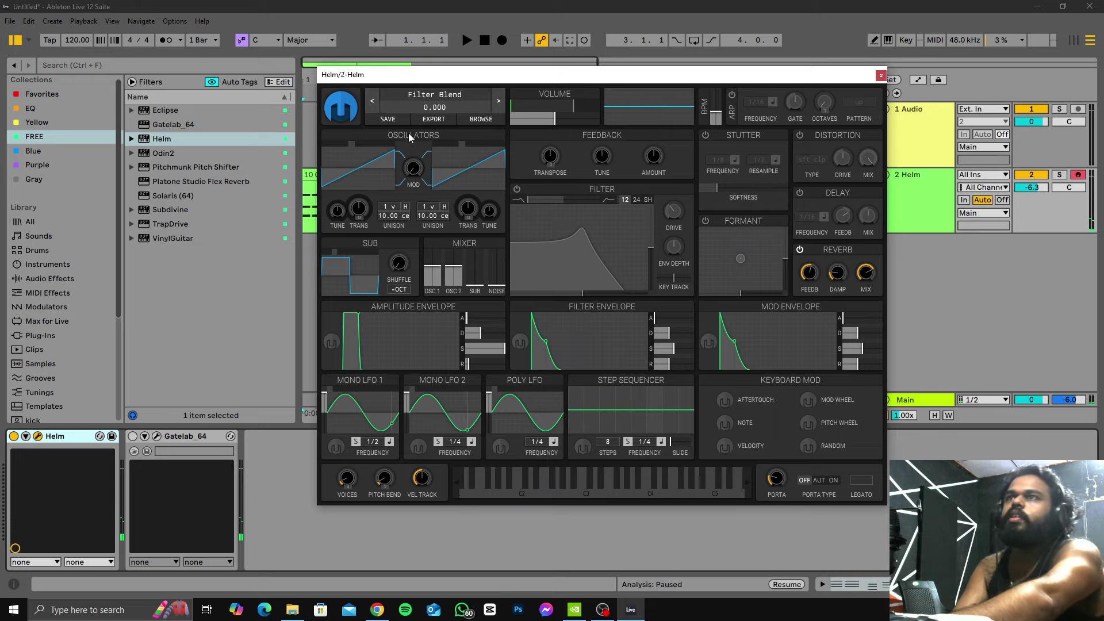
Step: Browse Helm's factory patches and audition the CM Bells and COA Pluck Digital String 1 keys patches
{"action": "left_click", "coordinate": [435, 102]}
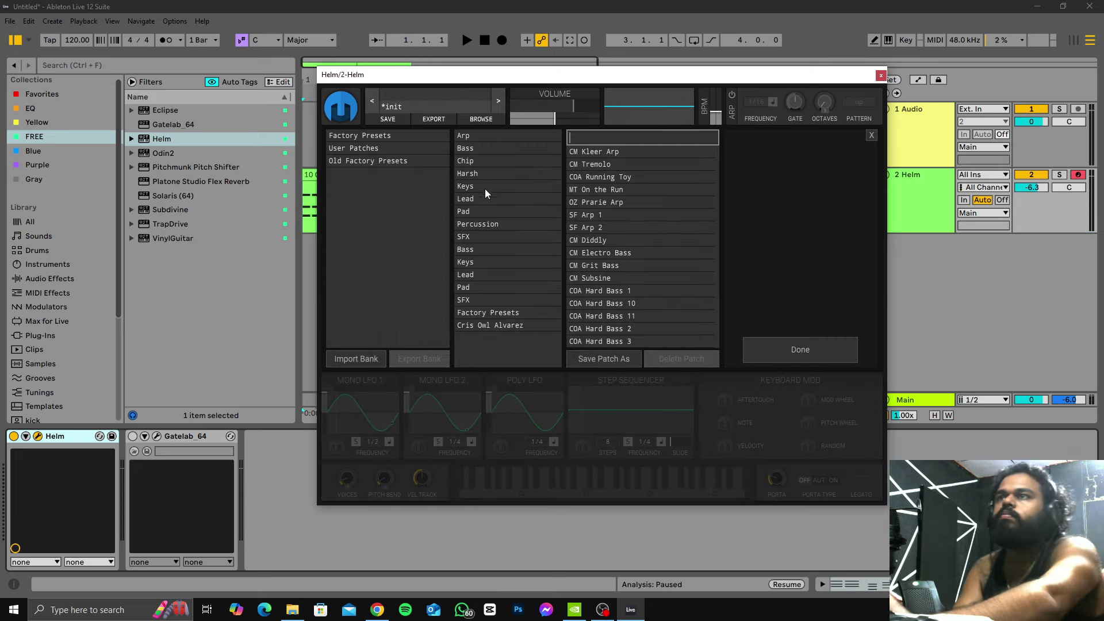
{"action": "scroll", "coordinate": [603, 184], "scroll_direction": "down", "scroll_amount": 5}
{"action": "scroll", "coordinate": [597, 310], "scroll_direction": "down", "scroll_amount": 5}
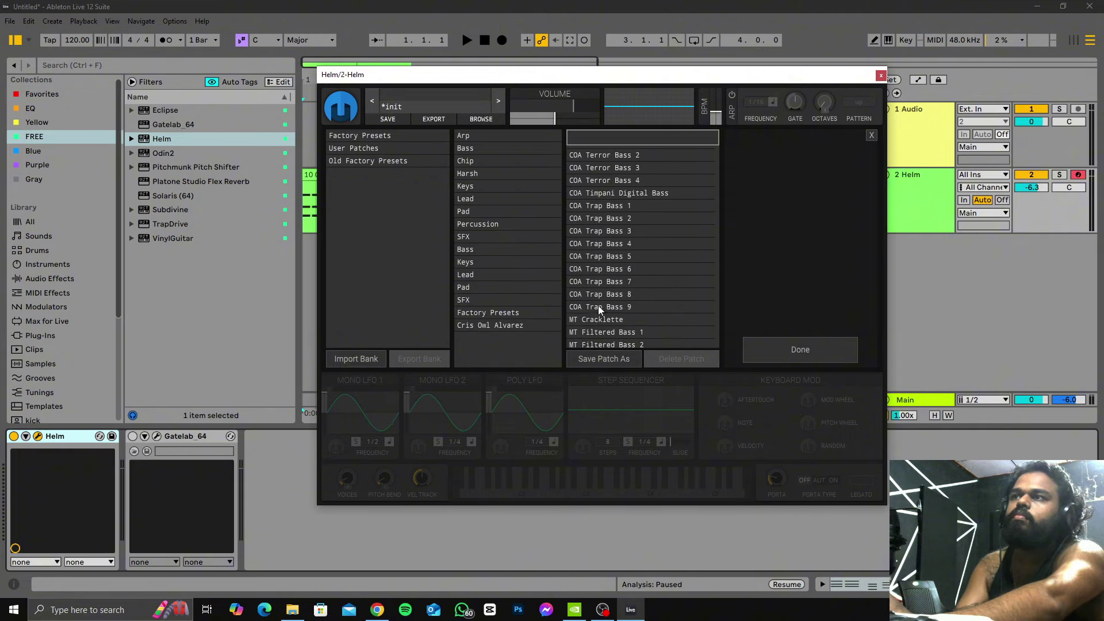
{"action": "scroll", "coordinate": [609, 248], "scroll_direction": "down", "scroll_amount": 5}
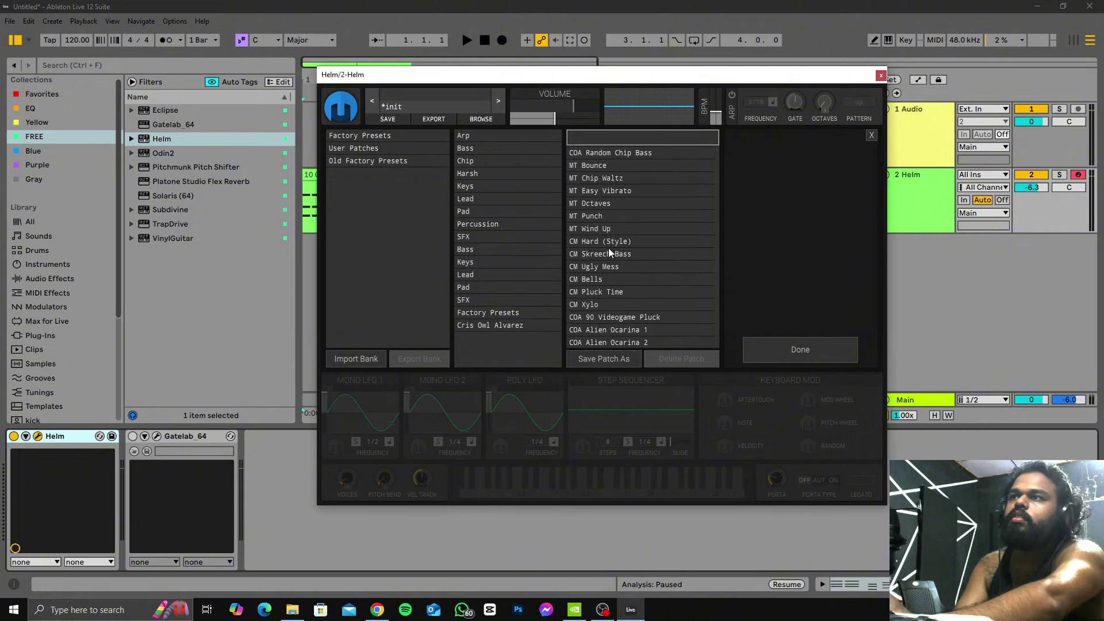
{"action": "left_click", "coordinate": [609, 268]}
{"action": "left_click", "coordinate": [609, 276]}
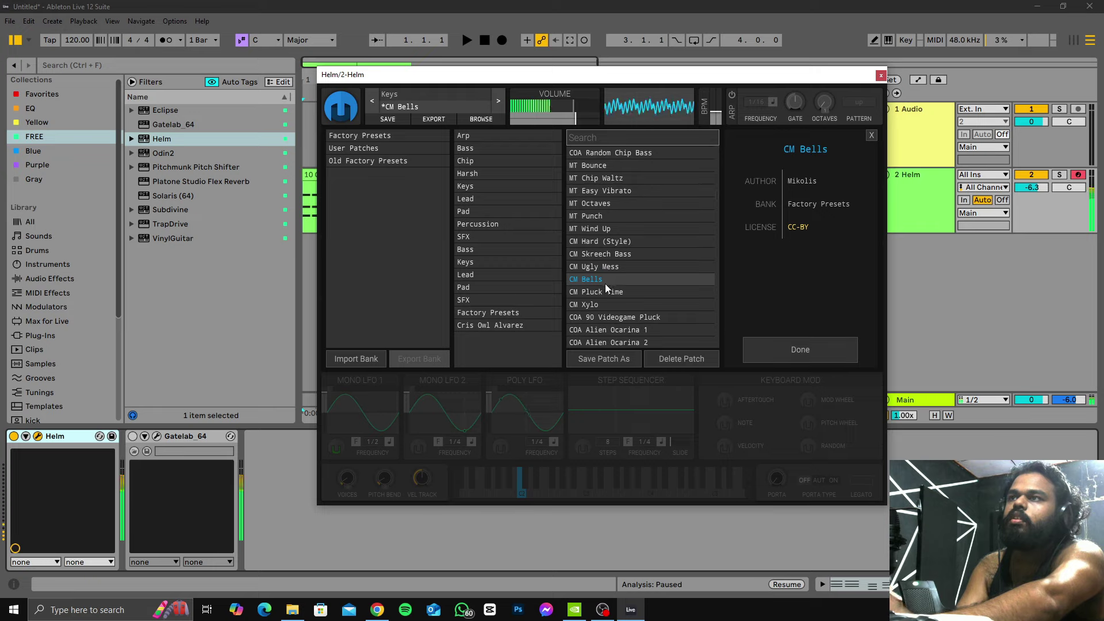
{"action": "scroll", "coordinate": [605, 285], "scroll_direction": "down", "scroll_amount": 2}
{"action": "left_click", "coordinate": [605, 286]}
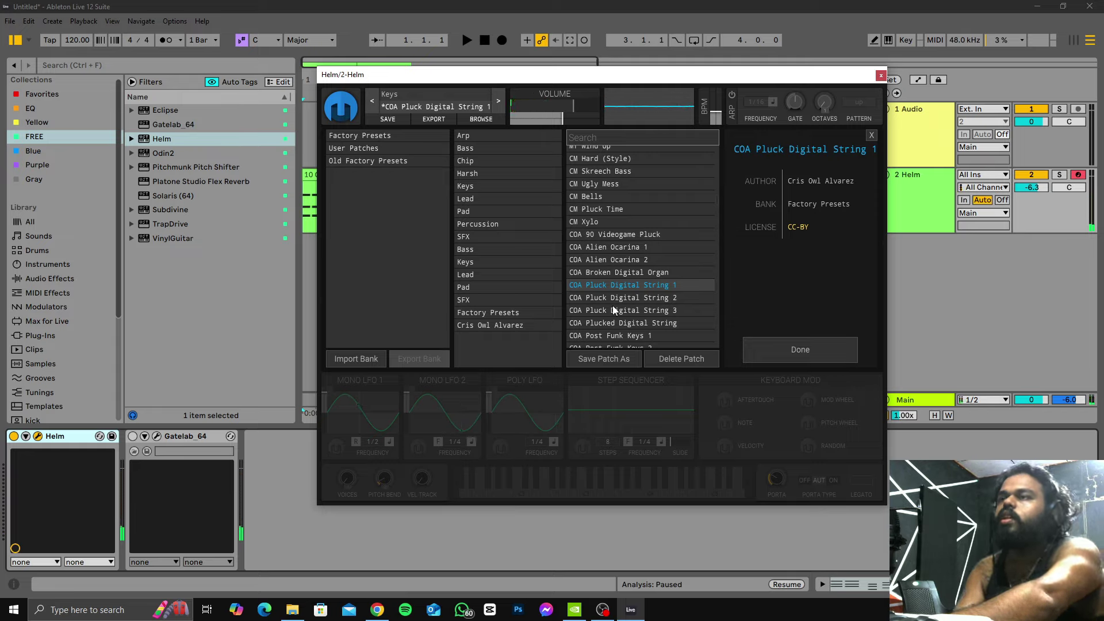
Step: Audition Helm's COA Post Funk Keys 1 and MT Eighties Science Movie patches
{"action": "scroll", "coordinate": [613, 309], "scroll_direction": "down", "scroll_amount": 1}
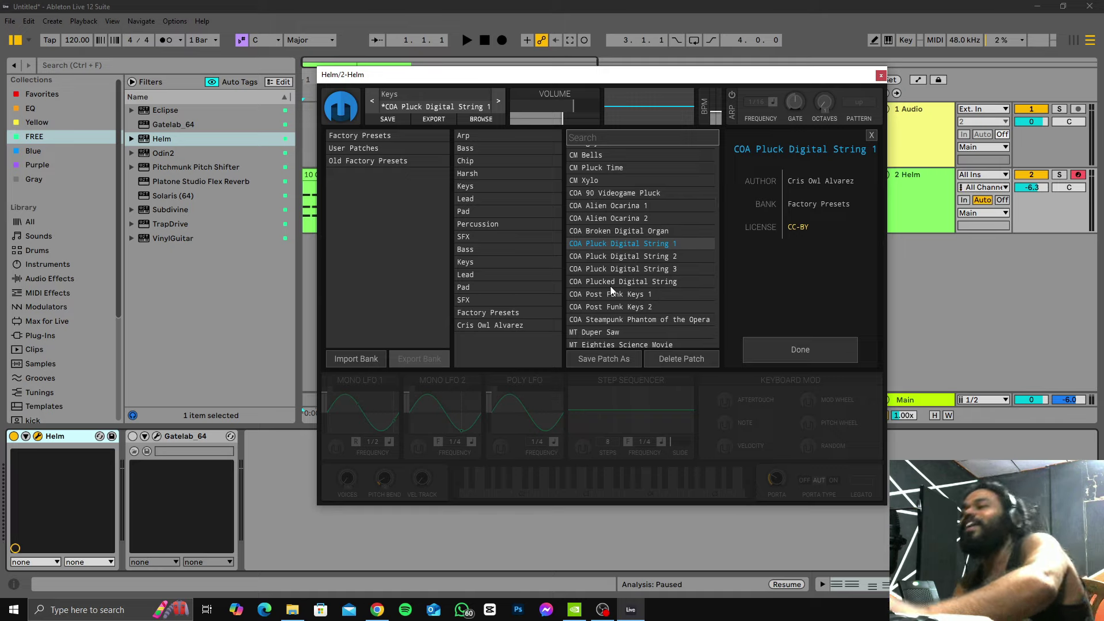
{"action": "left_click", "coordinate": [610, 286]}
{"action": "left_click", "coordinate": [611, 292]}
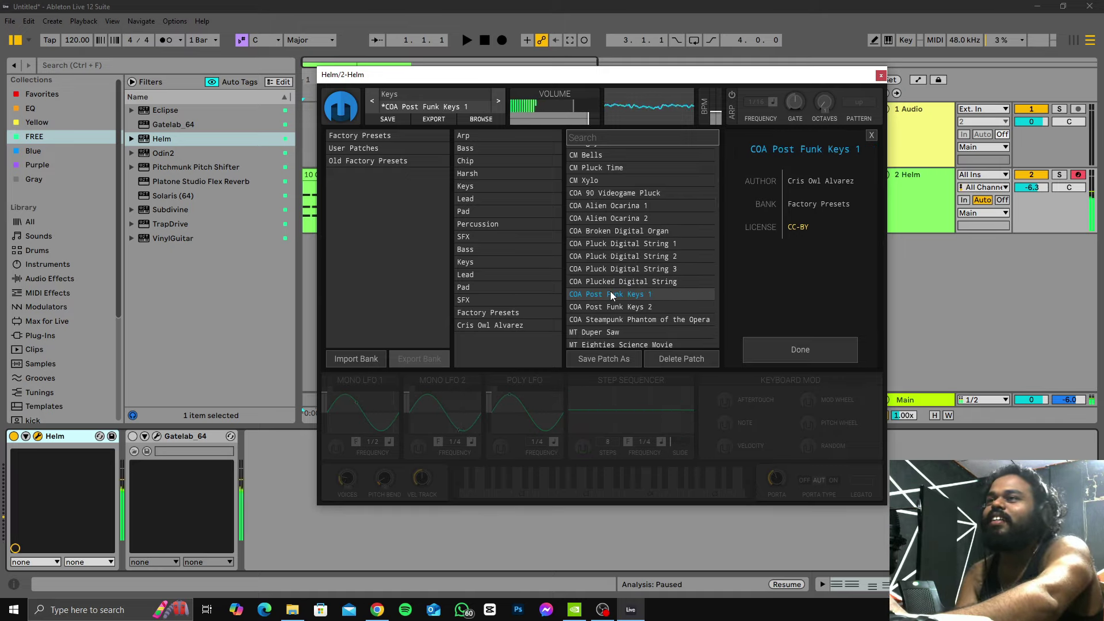
{"action": "scroll", "coordinate": [620, 299], "scroll_direction": "down", "scroll_amount": 1}
{"action": "left_click", "coordinate": [633, 308]}
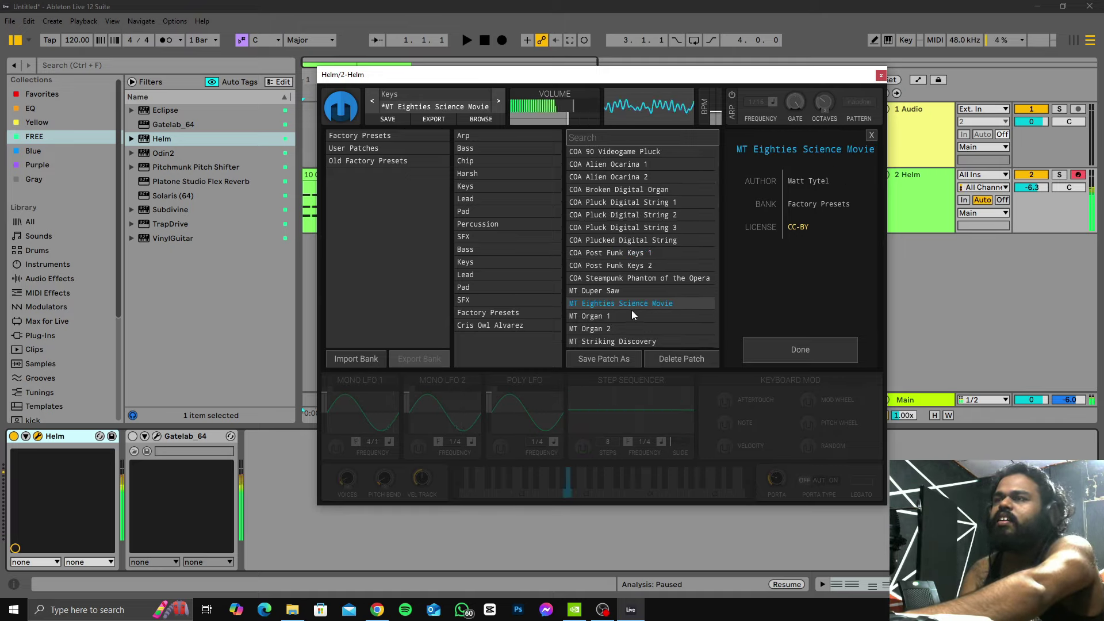
Step: Audition further Helm keys patches, including OZ Skewd and SF Formant 1
{"action": "left_click", "coordinate": [627, 312]}
{"action": "scroll", "coordinate": [626, 312], "scroll_direction": "down", "scroll_amount": 3}
{"action": "left_click", "coordinate": [627, 312]}
{"action": "scroll", "coordinate": [627, 313], "scroll_direction": "down", "scroll_amount": 2}
{"action": "left_click", "coordinate": [627, 312]}
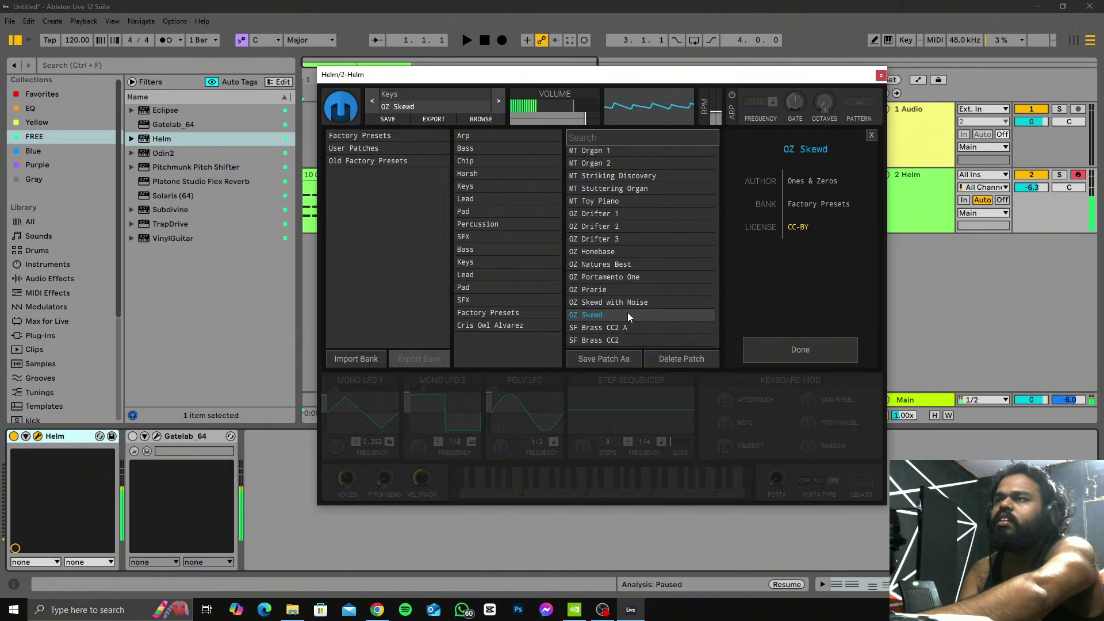
{"action": "scroll", "coordinate": [627, 312], "scroll_direction": "down", "scroll_amount": 2}
{"action": "left_click", "coordinate": [627, 313]}
{"action": "scroll", "coordinate": [627, 312], "scroll_direction": "down", "scroll_amount": 2}
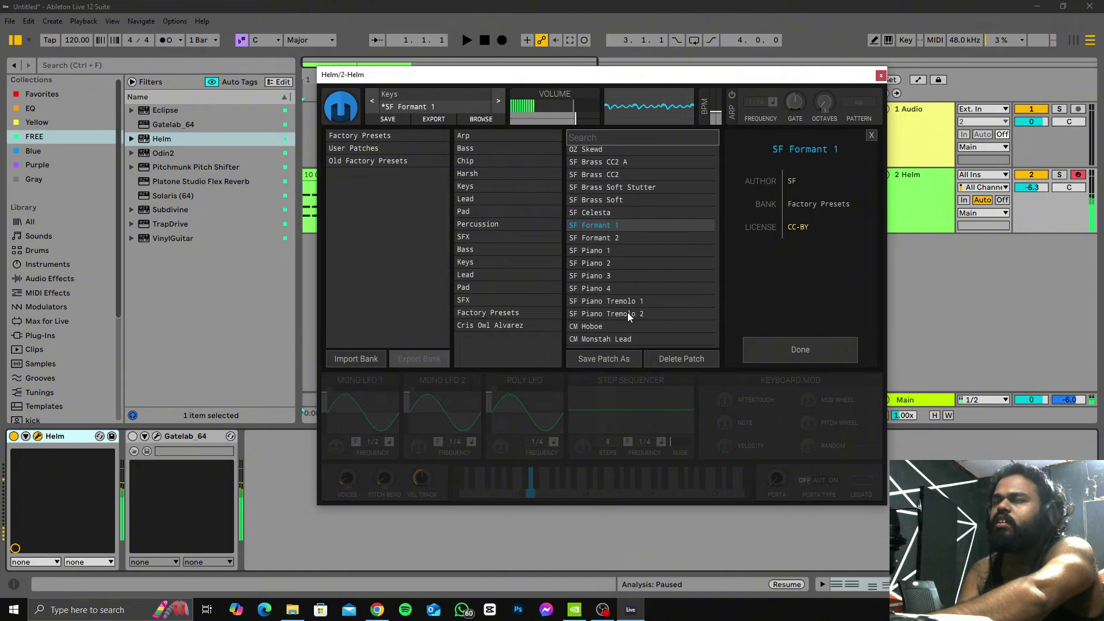
Step: Play the chords through SF Formant 1 with Gatelab enabled and its window open, bypass Gatelab again and close the window
{"action": "left_click", "coordinate": [467, 39]}
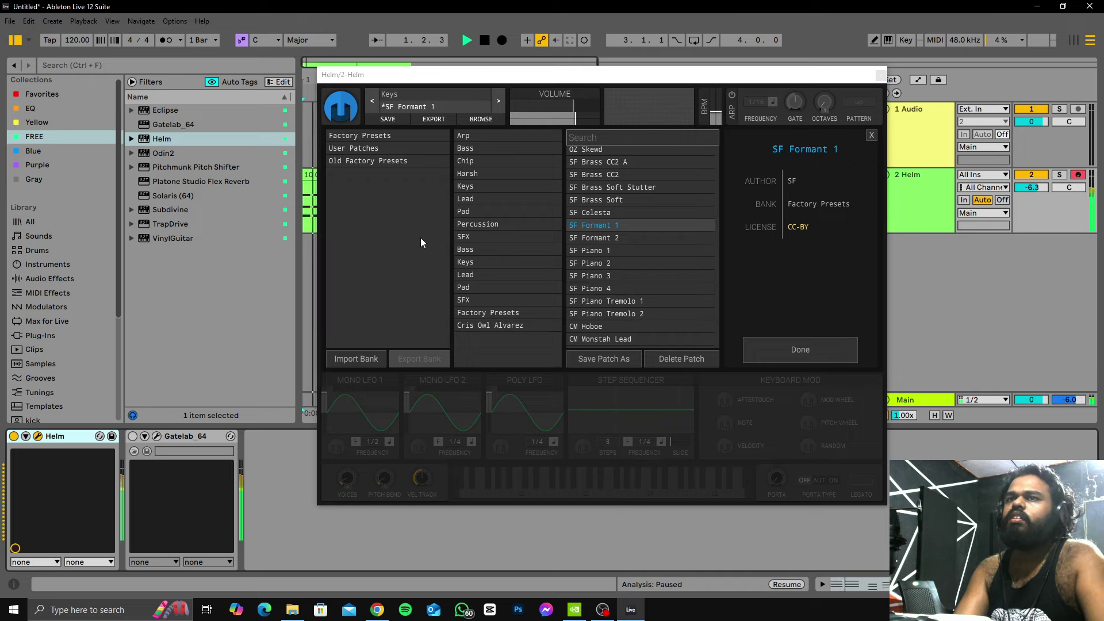
{"action": "left_click", "coordinate": [133, 437]}
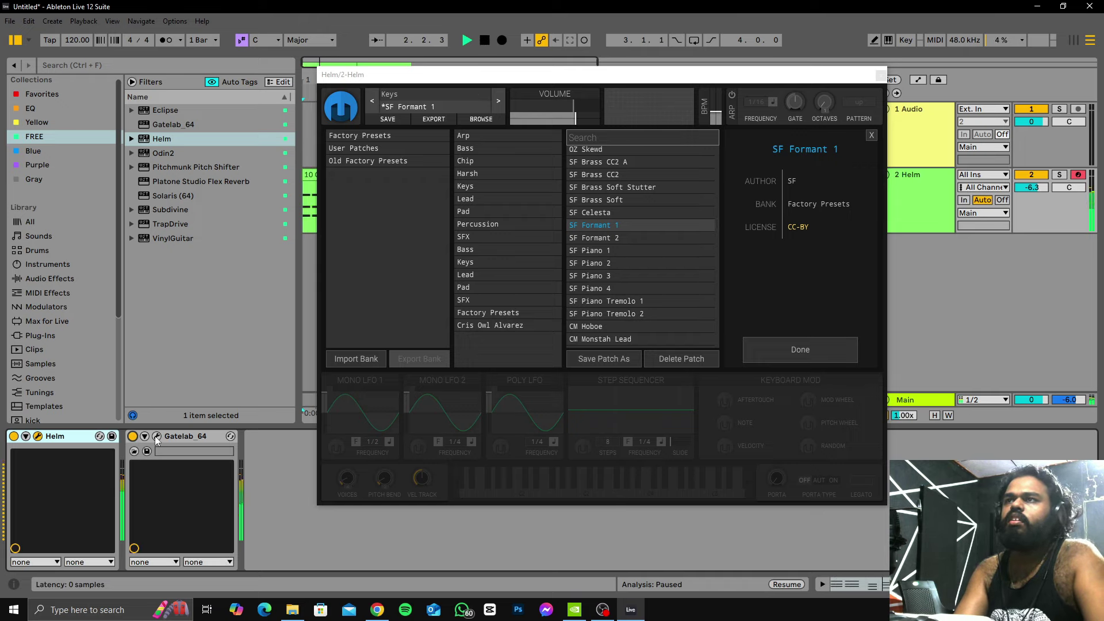
{"action": "left_click", "coordinate": [157, 437]}
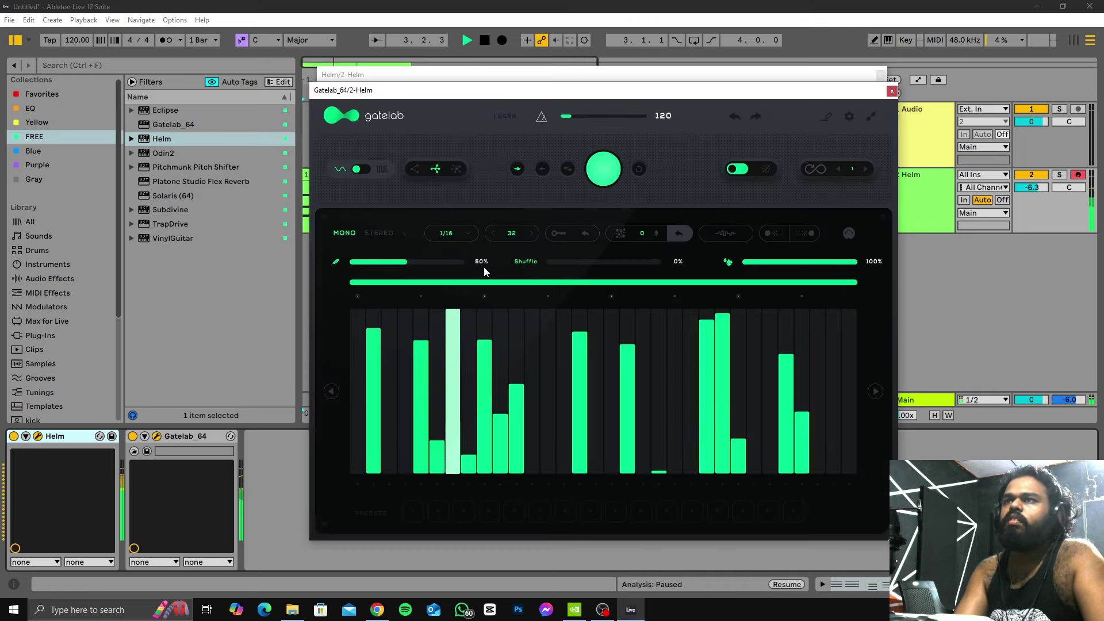
{"action": "left_click", "coordinate": [133, 437]}
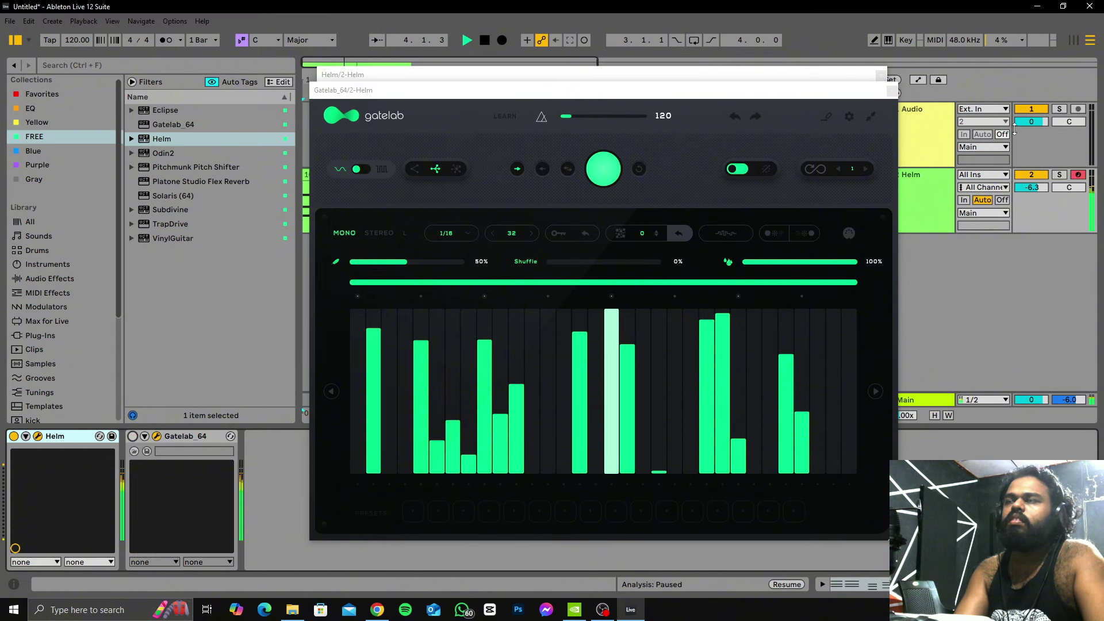
{"action": "left_click", "coordinate": [894, 92]}
Step: Audition the chords with Helm's SF Piano 3 and SF Piano 2 patches
{"action": "left_click", "coordinate": [656, 267]}
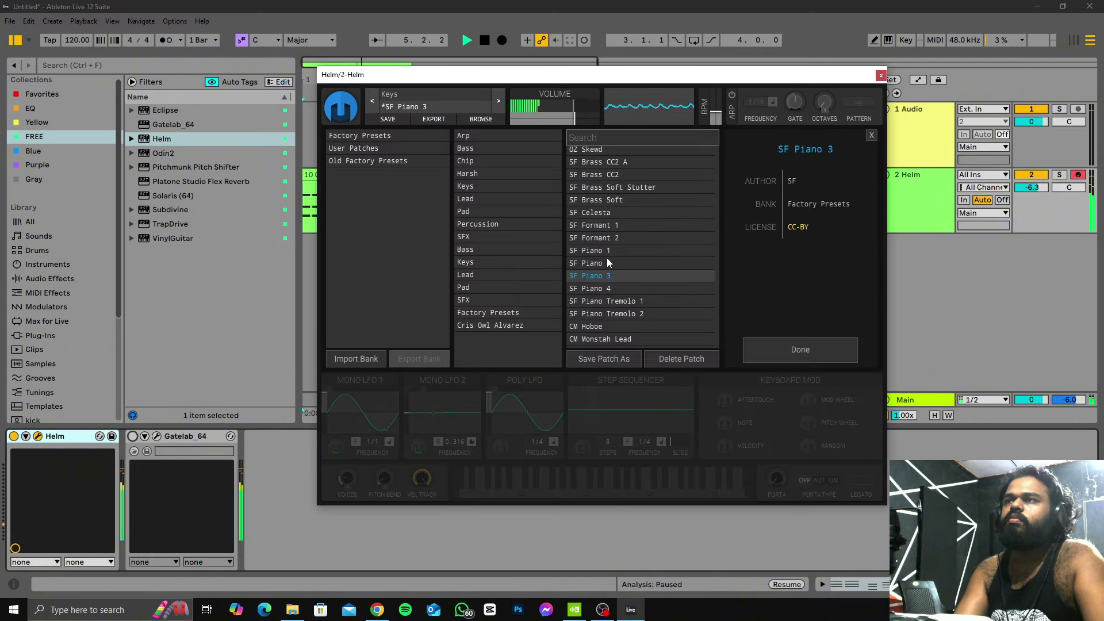
{"action": "scroll", "coordinate": [606, 257], "scroll_direction": "down", "scroll_amount": 3}
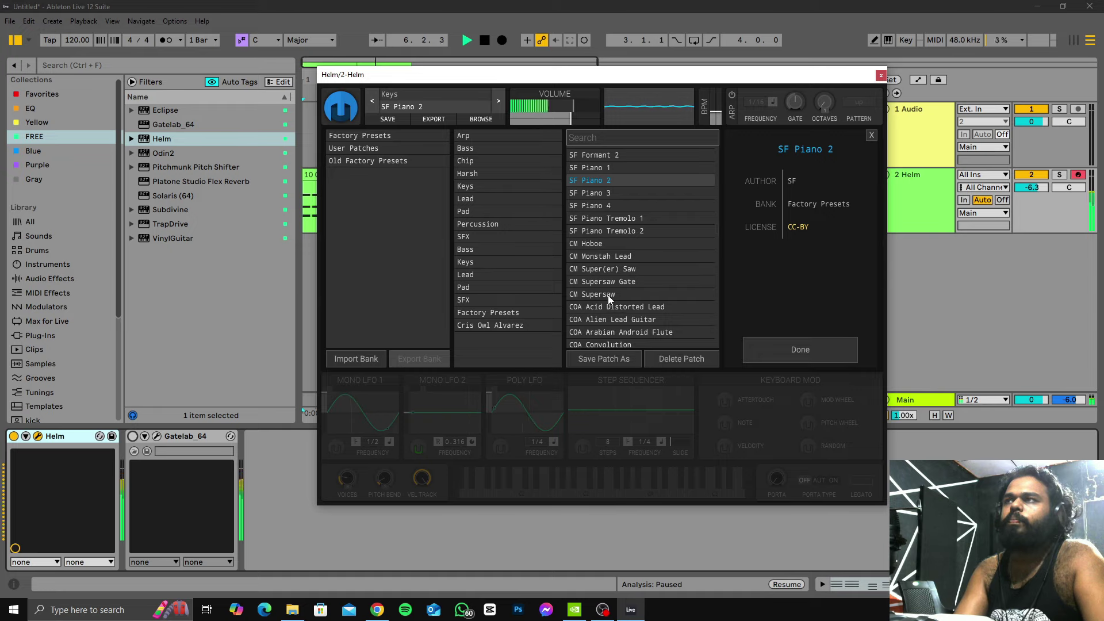
{"action": "scroll", "coordinate": [609, 295], "scroll_direction": "up", "scroll_amount": 1}
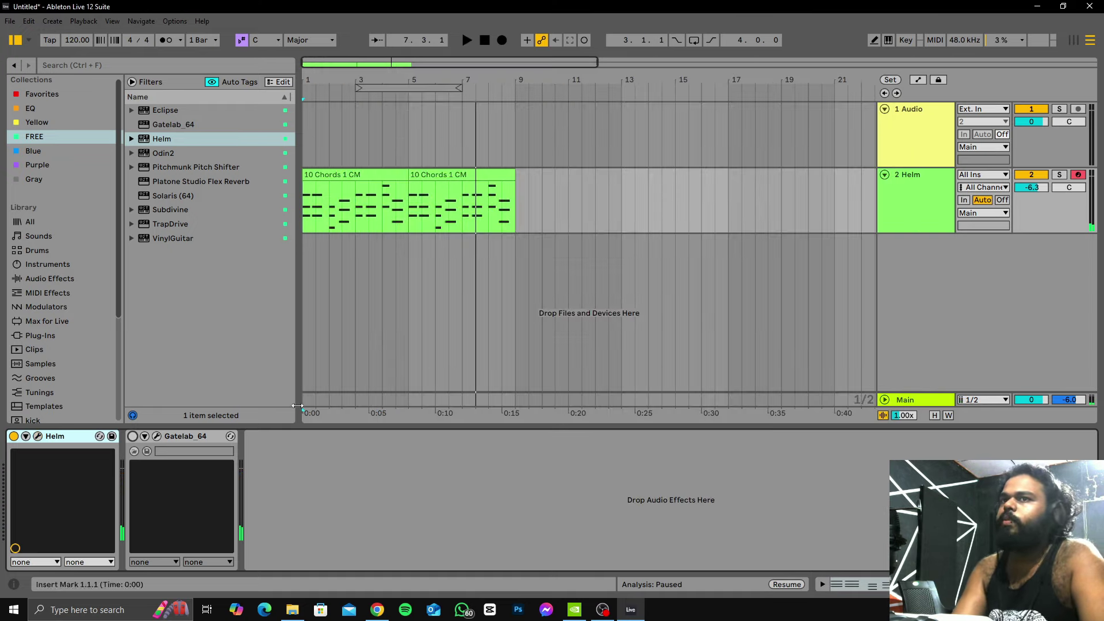
Step: Play the Ghosthack piano loop and try Helm's CM Kleer Arp and CM Tremolo patches on it
{"action": "key", "text": "space"}
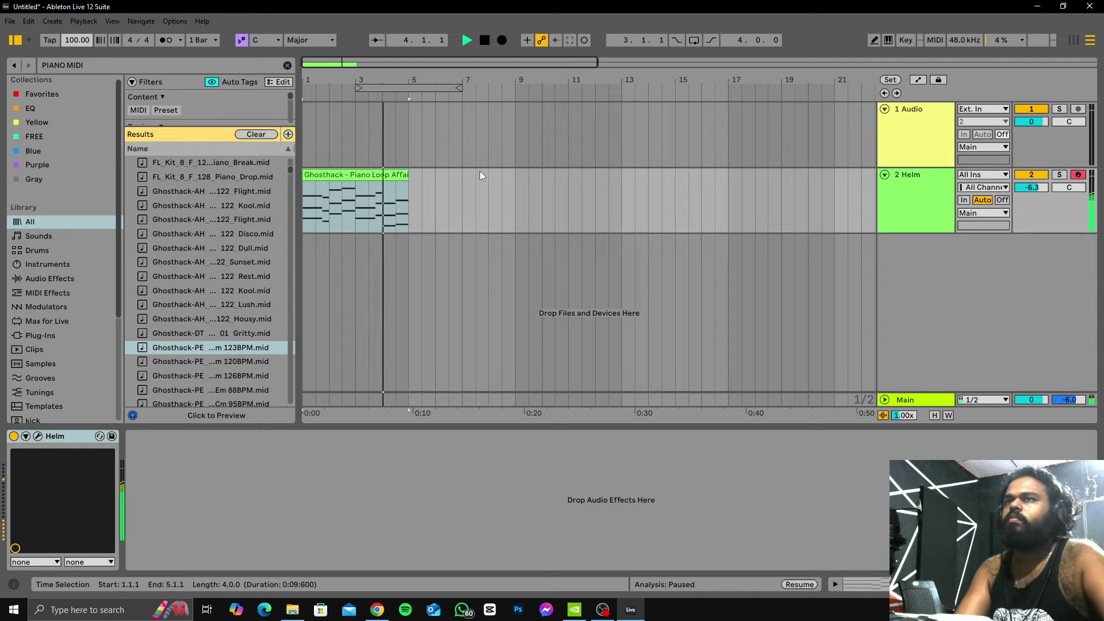
{"action": "left_click", "coordinate": [38, 437]}
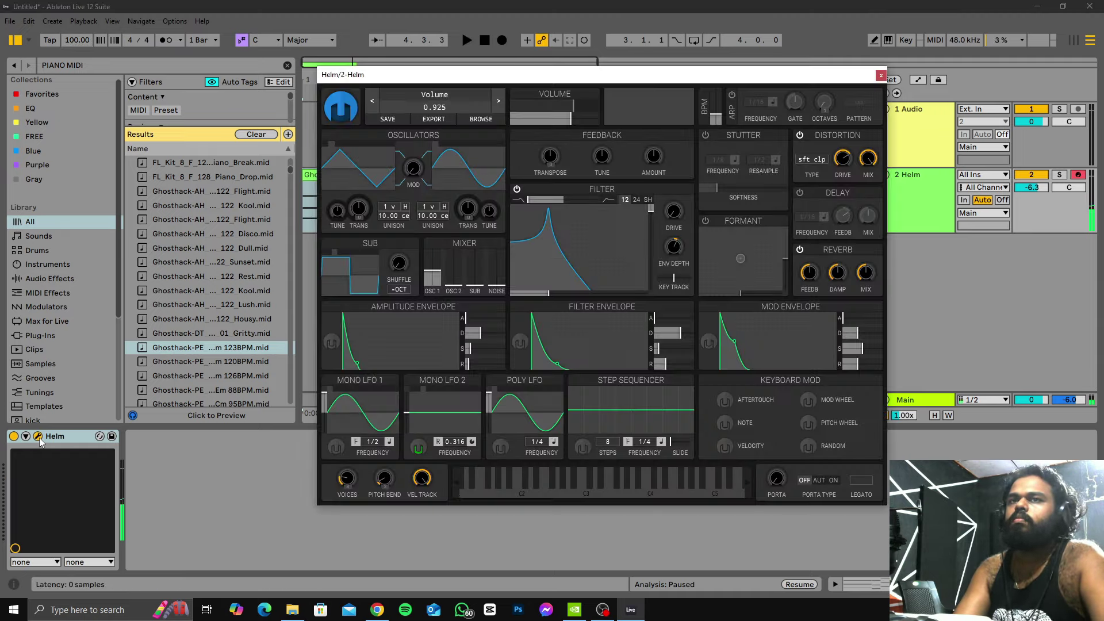
{"action": "left_click", "coordinate": [497, 103]}
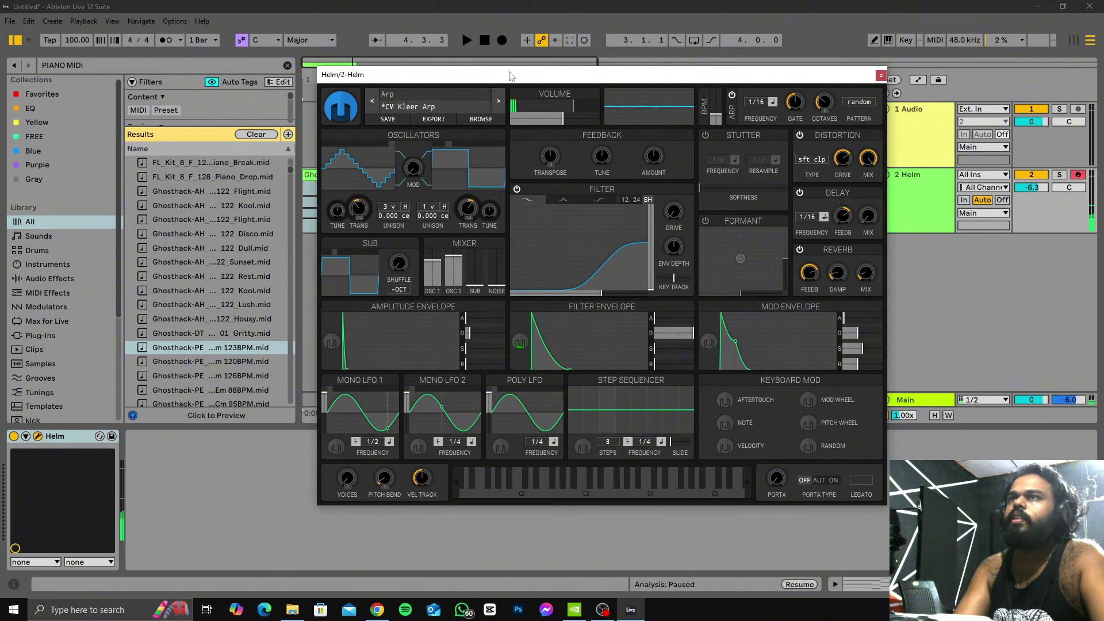
{"action": "key", "text": "space"}
{"action": "left_click_drag", "start_coordinate": [514, 73], "coordinate": [558, 89]}
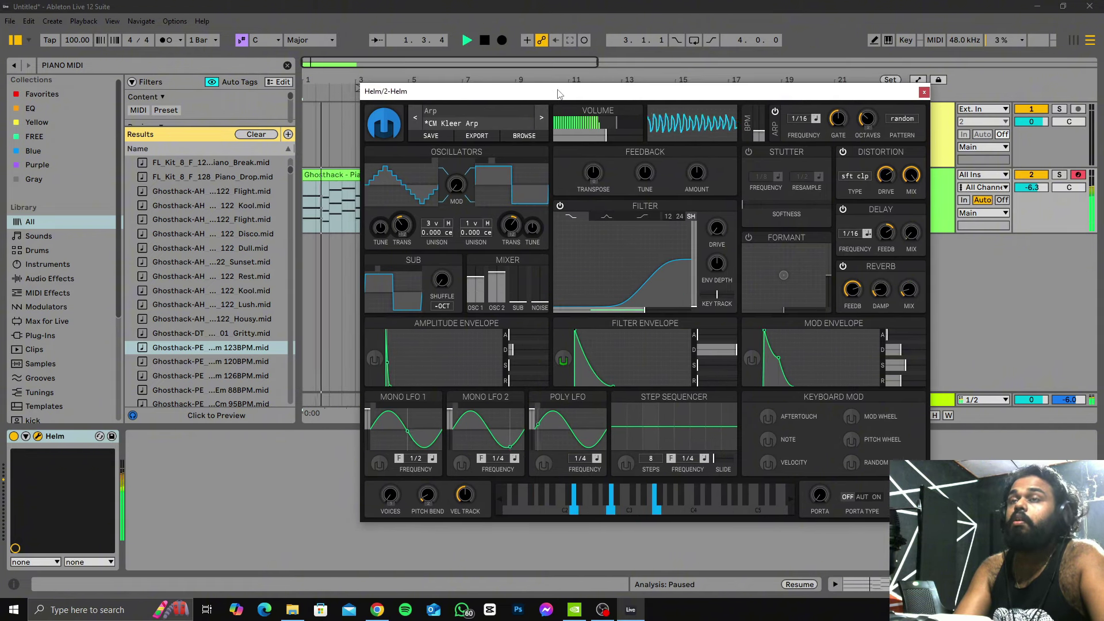
{"action": "left_click", "coordinate": [539, 126]}
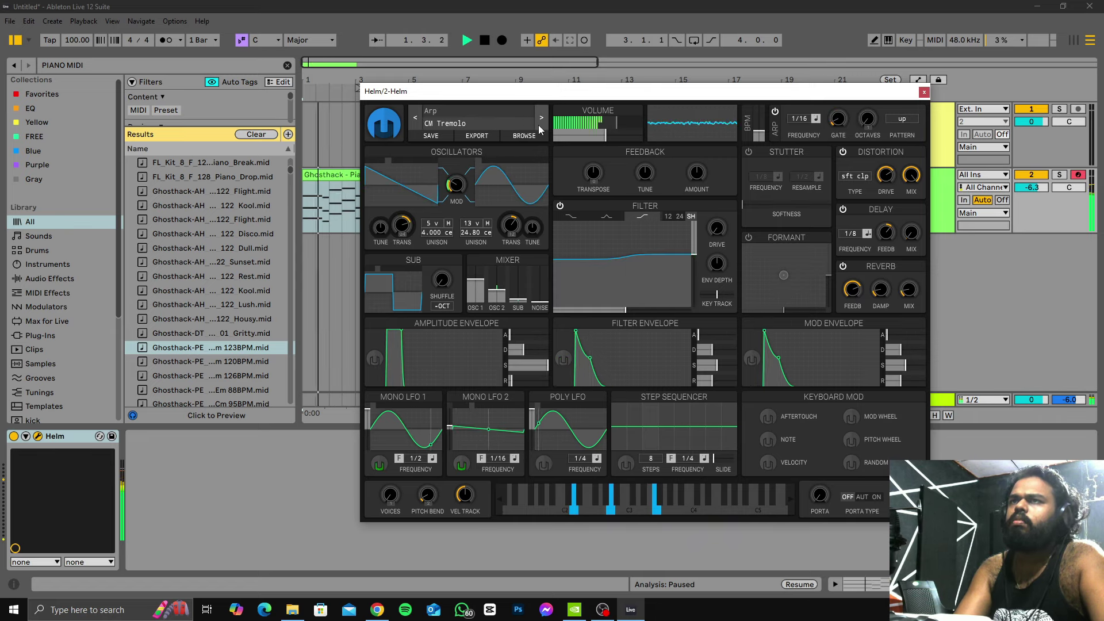
Step: Audition the piano loop with the COA Running Toy, MT On the Run, OZ Prarie Arp and SF Arp 1 patches
{"action": "key", "text": "space"}
{"action": "left_click", "coordinate": [538, 126]}
{"action": "key", "text": "space"}
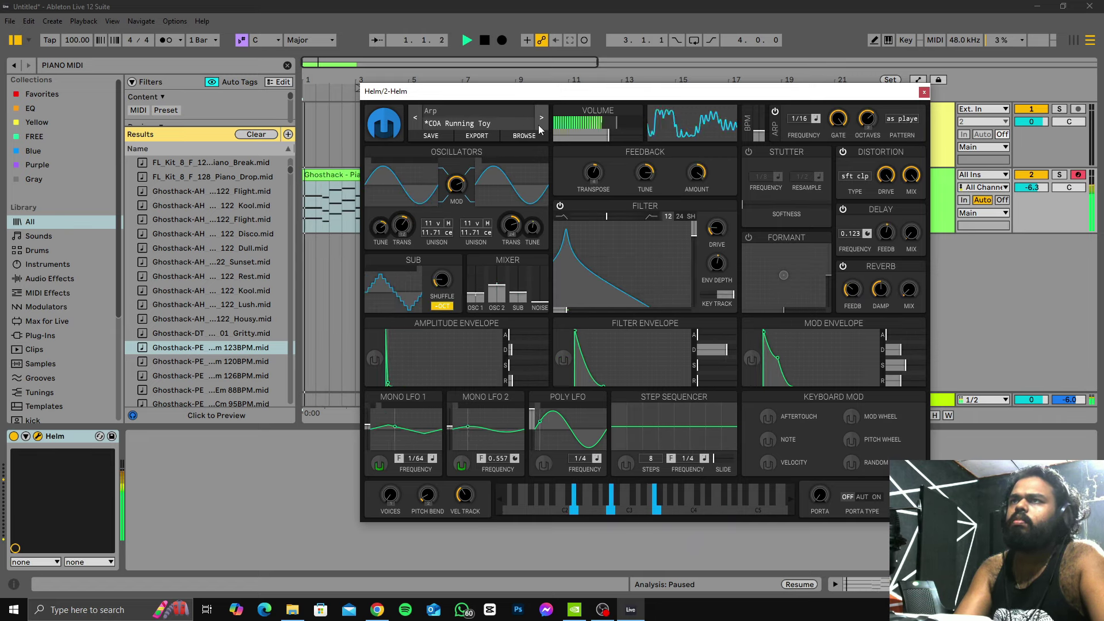
{"action": "left_click", "coordinate": [538, 125]}
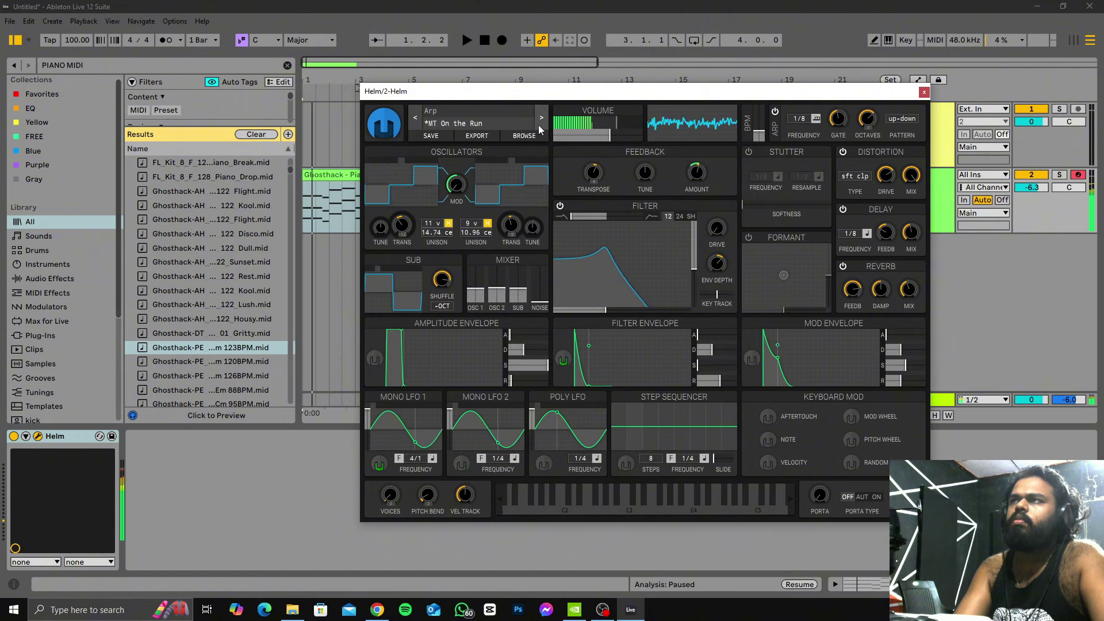
{"action": "left_click", "coordinate": [538, 125]}
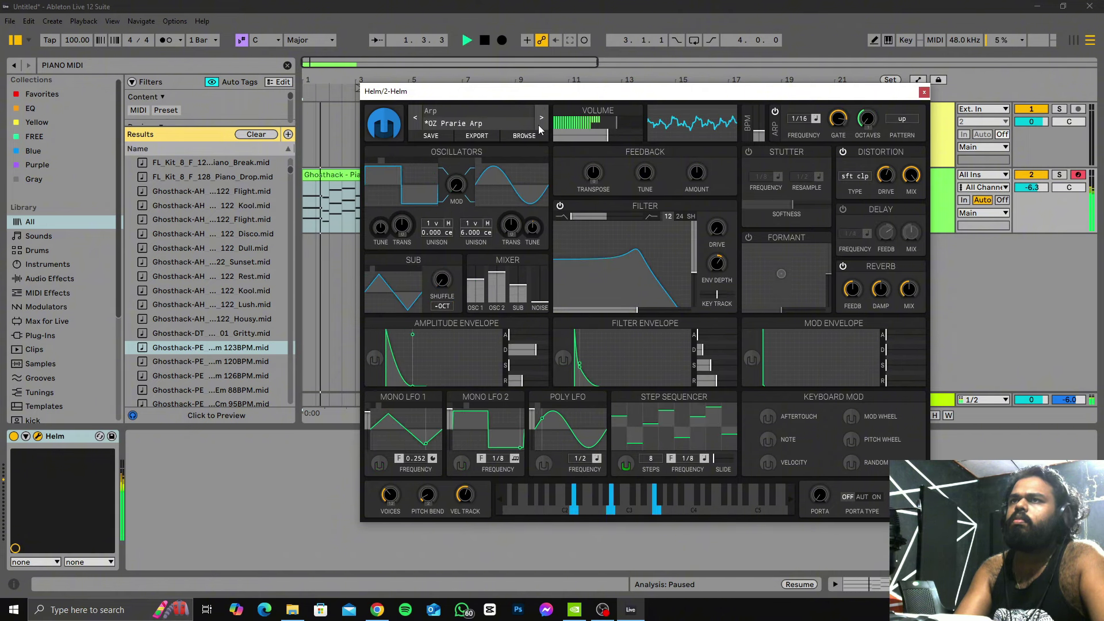
{"action": "left_click", "coordinate": [539, 125]}
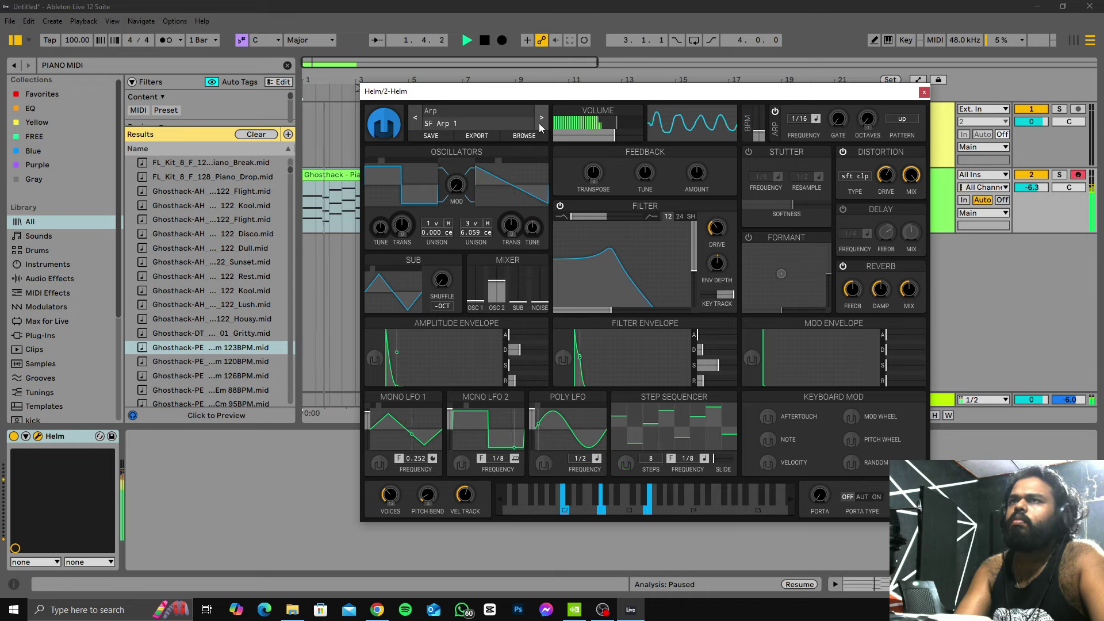
{"action": "key", "text": "space"}
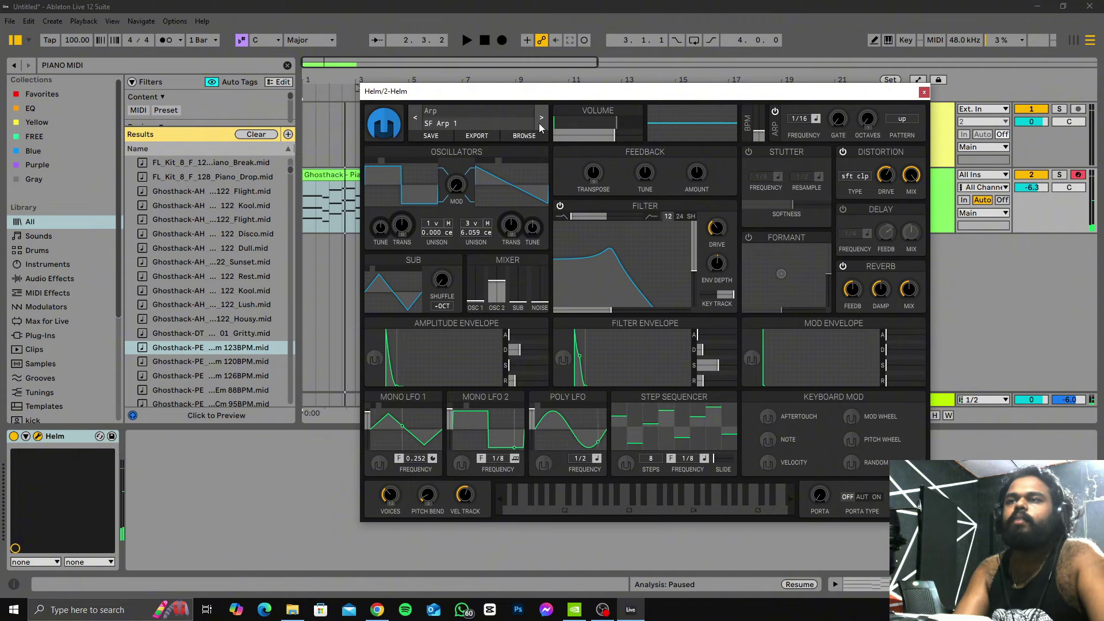
Step: Load Helm's SF Arp 2 patch and play the piano loop through it
{"action": "mouse_move", "coordinate": [551, 100]}
{"action": "left_mouse_down"}
{"action": "mouse_move", "coordinate": [568, 371]}
{"action": "mouse_move", "coordinate": [547, 118]}
{"action": "left_mouse_up"}
{"action": "left_click", "coordinate": [539, 136]}
{"action": "key", "text": "space"}
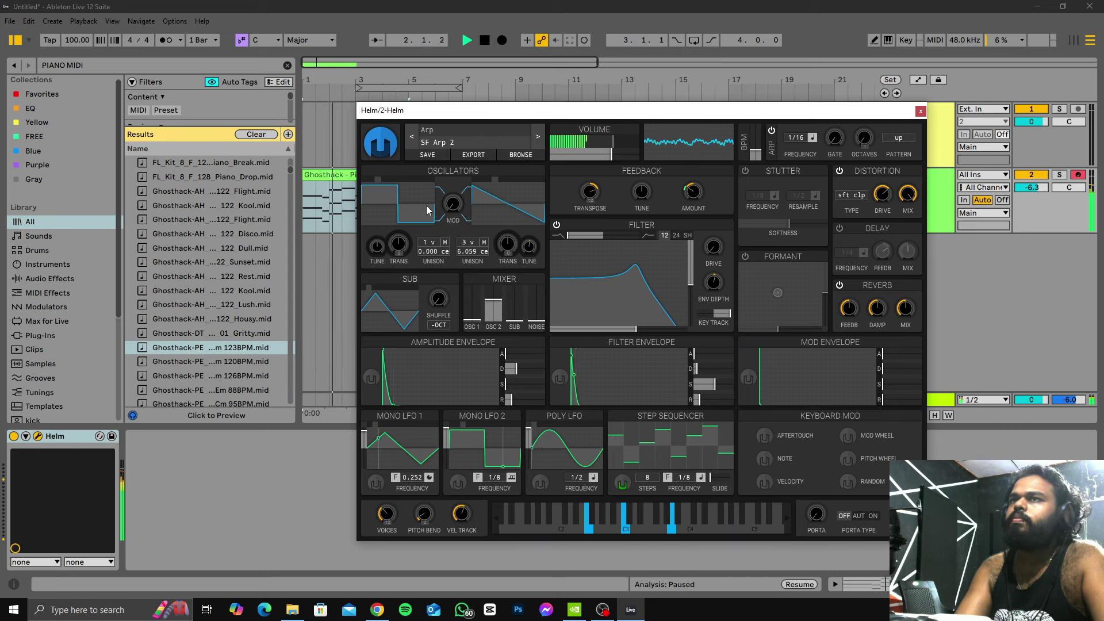
Step: Open the Ghosthack piano loop clip to show its MIDI notes and play it briefly
{"action": "left_click", "coordinate": [325, 176]}
{"action": "key", "text": "space"}
{"action": "double_click", "coordinate": [326, 177]}
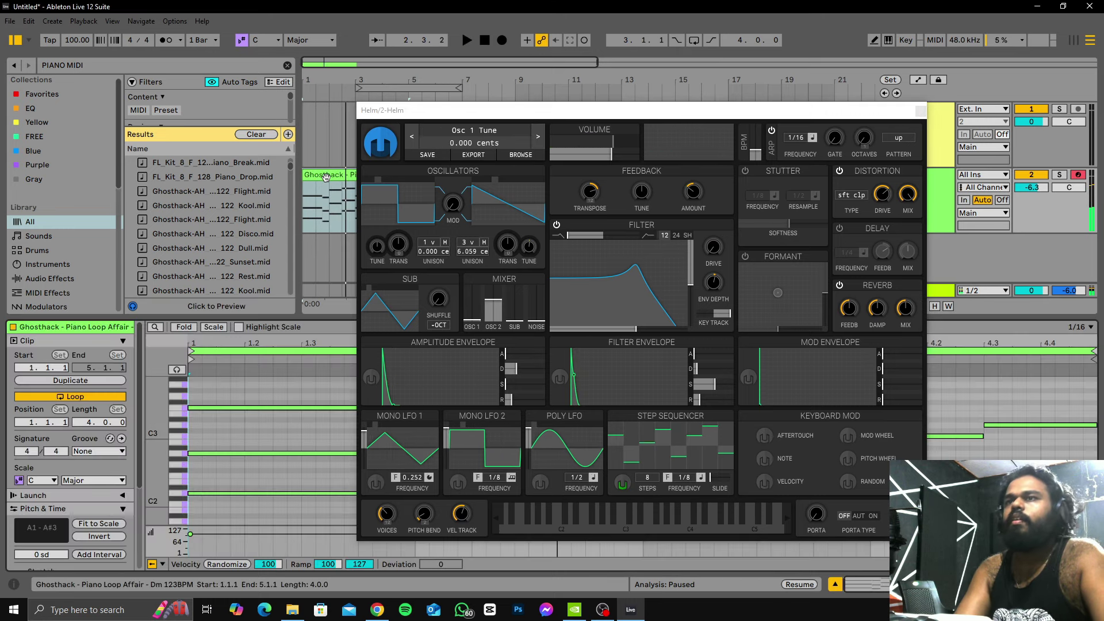
{"action": "key", "text": "space"}
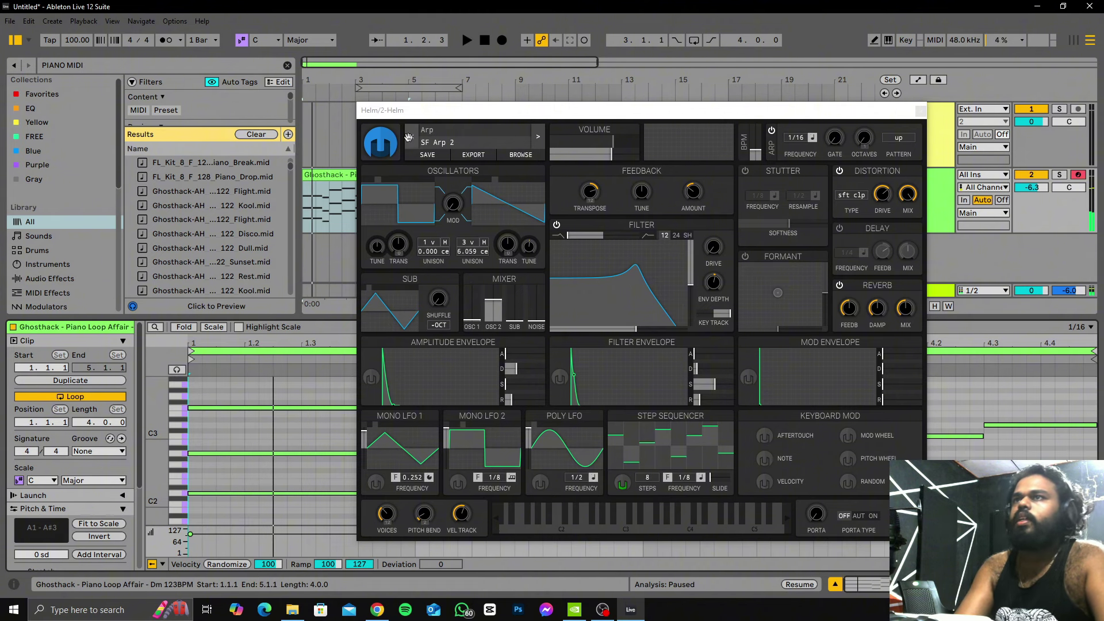
Step: Browse Helm's patches and load the COA Electro Tom 1 percussion patch
{"action": "left_click", "coordinate": [440, 138]}
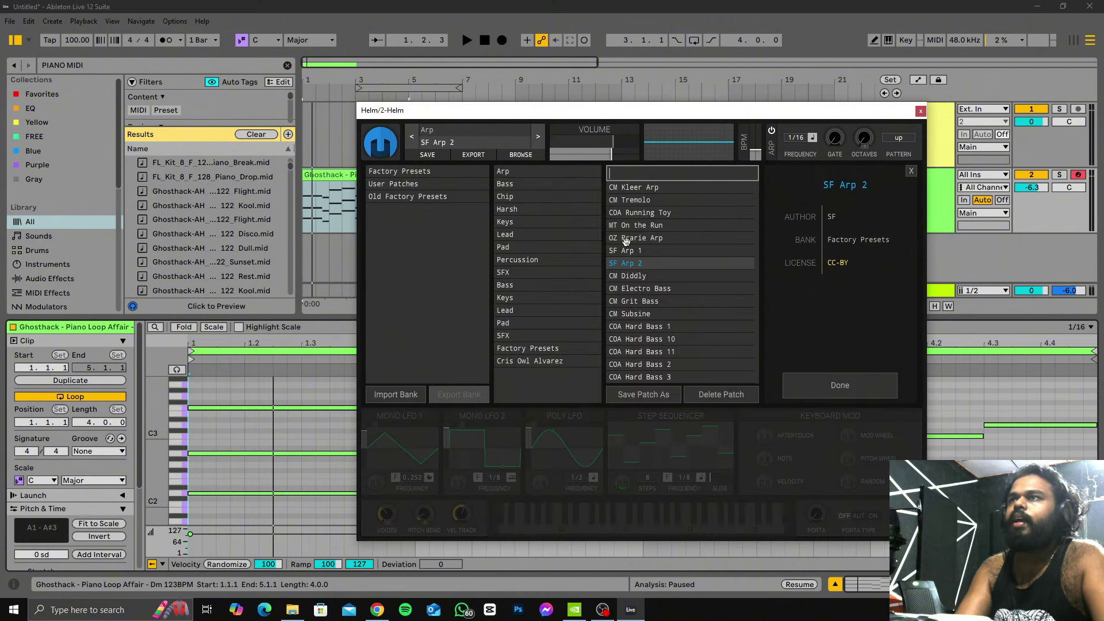
{"action": "scroll", "coordinate": [626, 241], "scroll_direction": "down", "scroll_amount": 20}
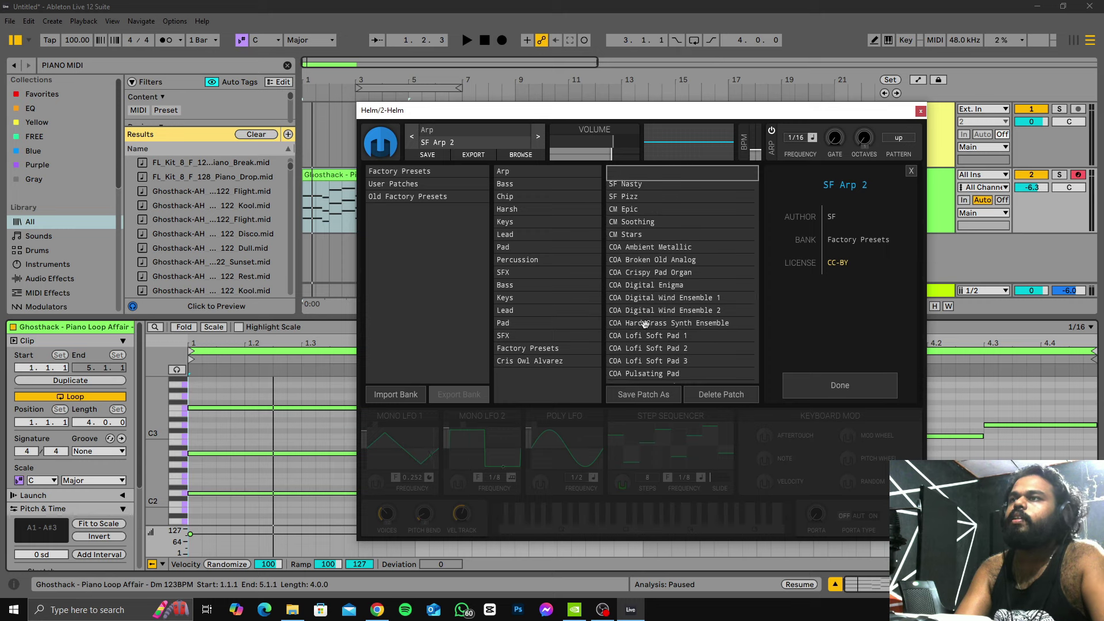
{"action": "scroll", "coordinate": [645, 324], "scroll_direction": "down", "scroll_amount": 3}
{"action": "left_click", "coordinate": [660, 352]}
Step: Load Helm's SF Brass CC2 keys patch, play the piano loop through it and close the patch browser
{"action": "scroll", "coordinate": [662, 354], "scroll_direction": "down", "scroll_amount": 5}
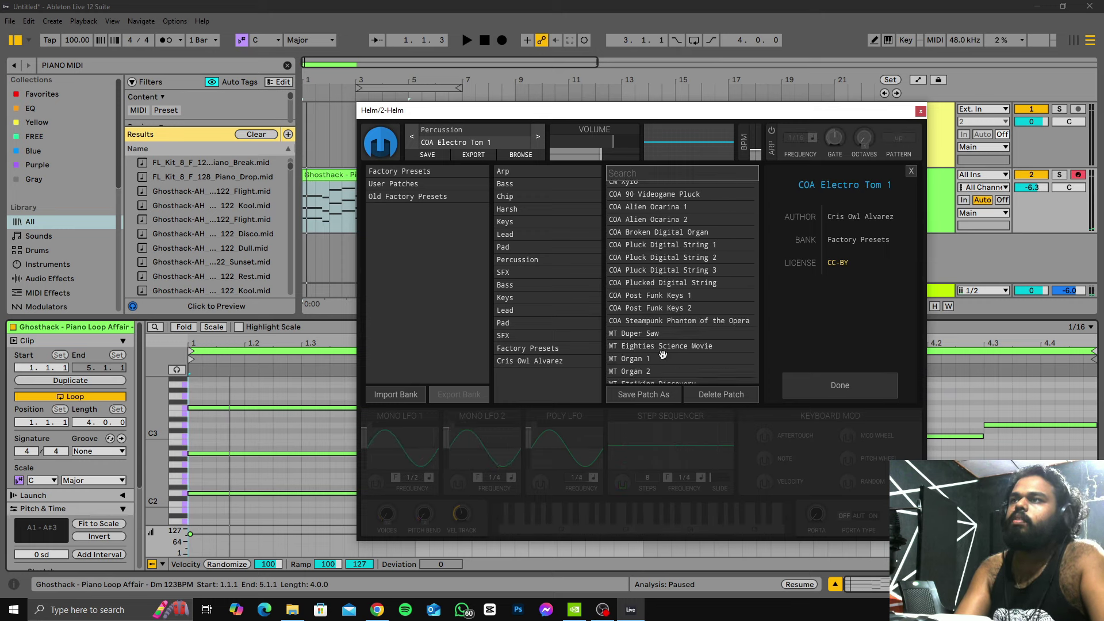
{"action": "scroll", "coordinate": [663, 354], "scroll_direction": "down", "scroll_amount": 5}
{"action": "left_click", "coordinate": [661, 341]}
{"action": "key", "text": "space"}
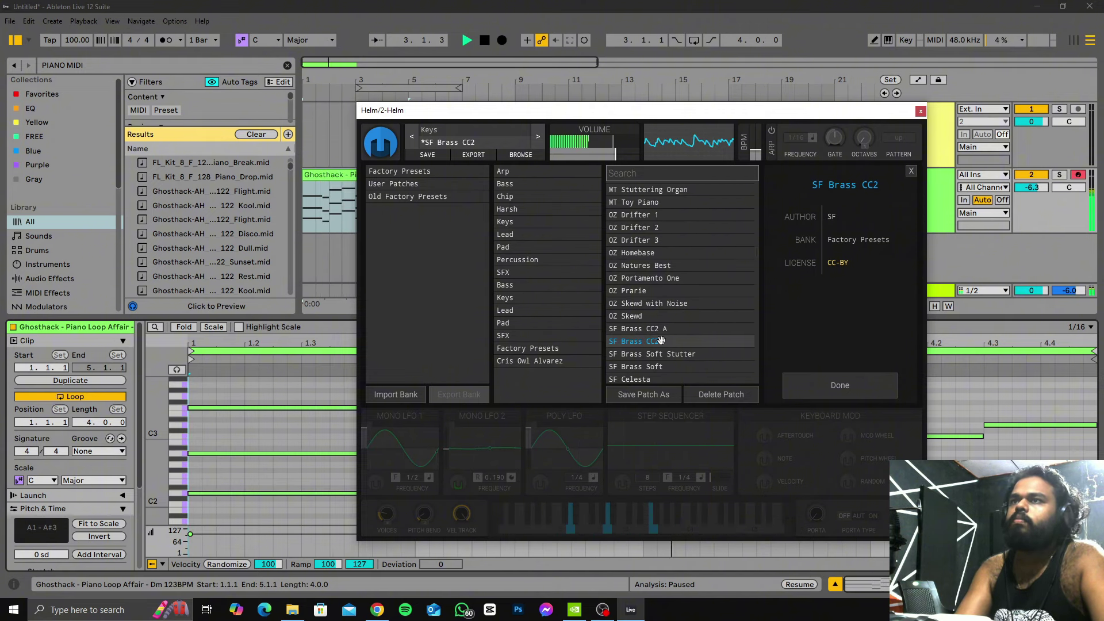
{"action": "left_click", "coordinate": [896, 385]}
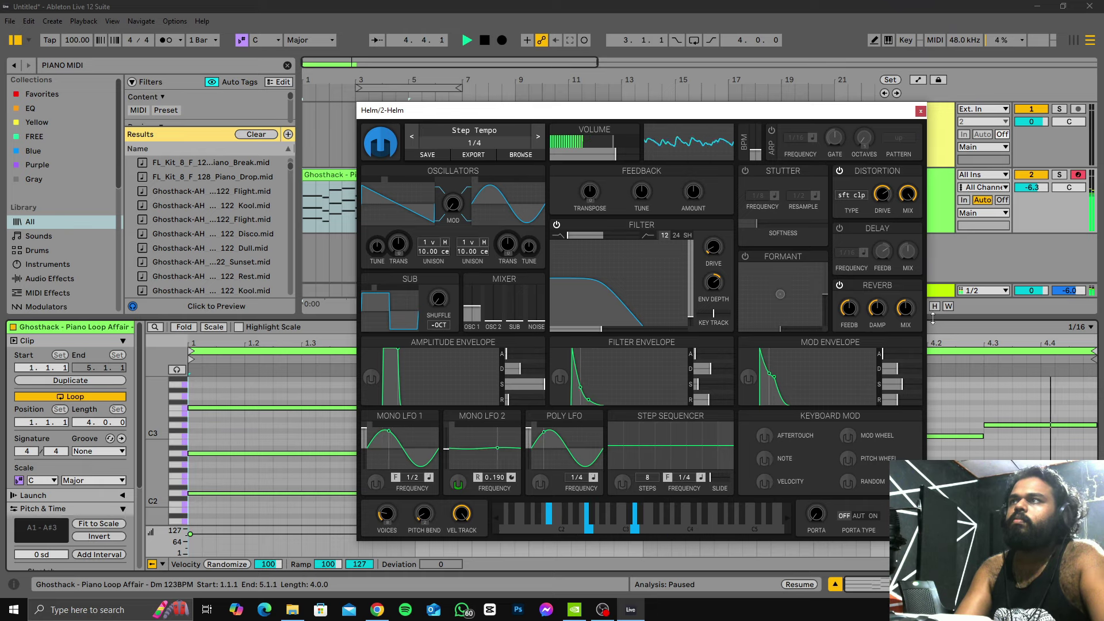
Step: Play the piano loop through Helm's SF Brass CC2 patch and raise the filter cutoff
{"action": "key", "text": "space"}
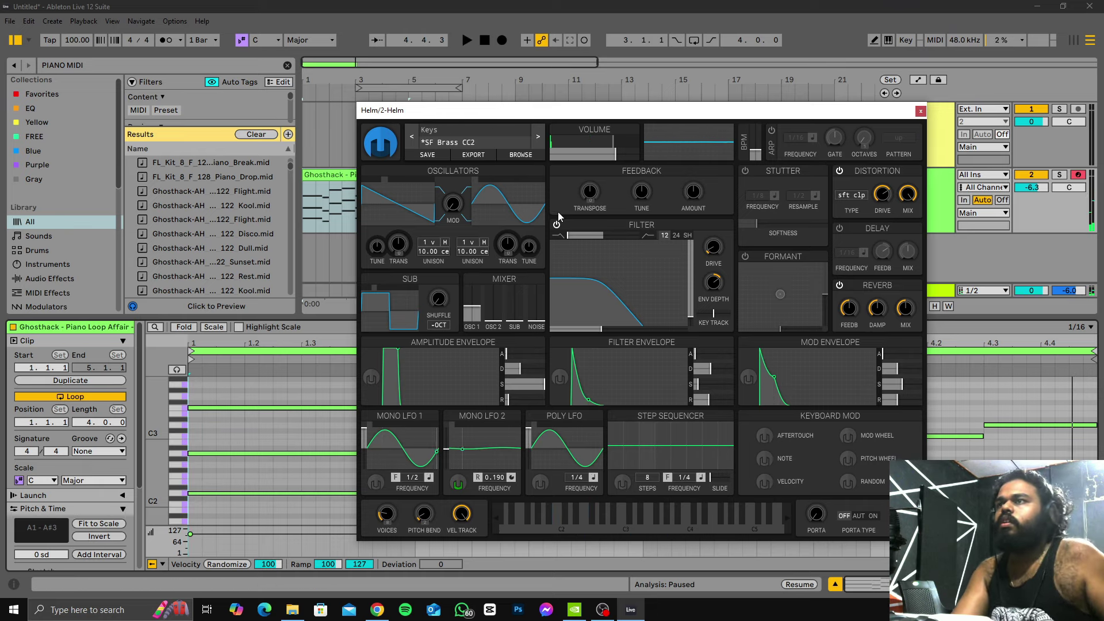
{"action": "key", "text": "space"}
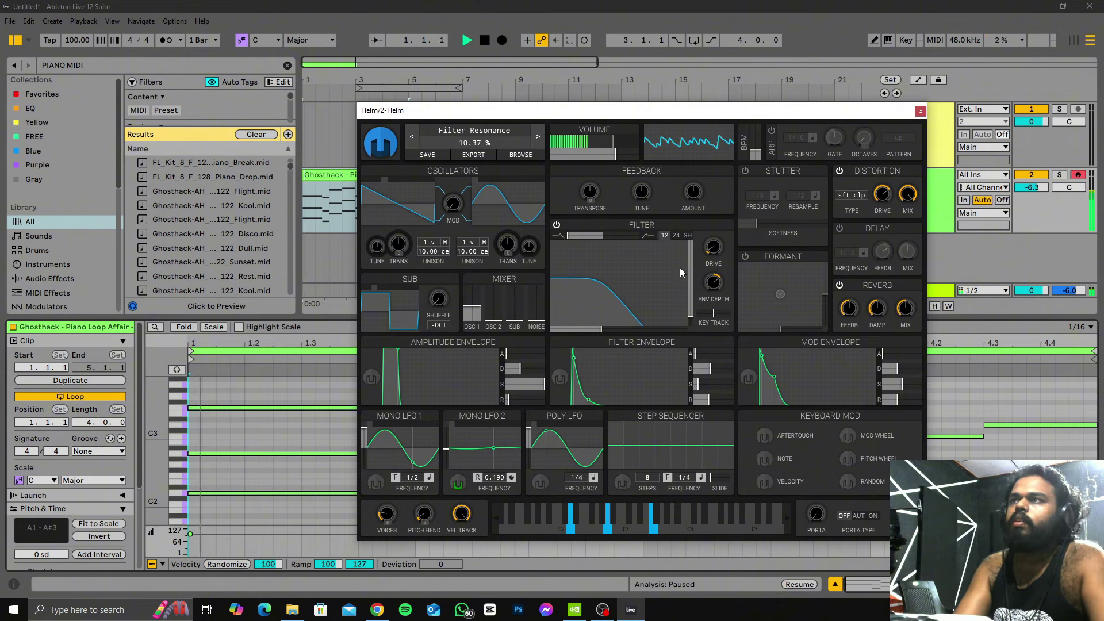
{"action": "left_click", "coordinate": [713, 247]}
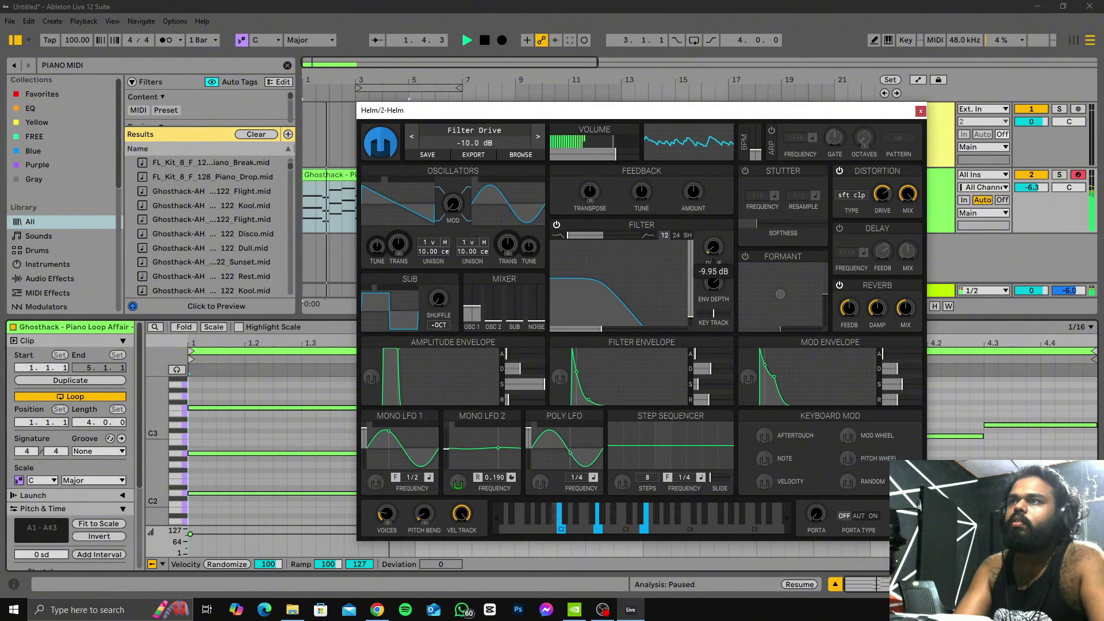
{"action": "key", "text": "space"}
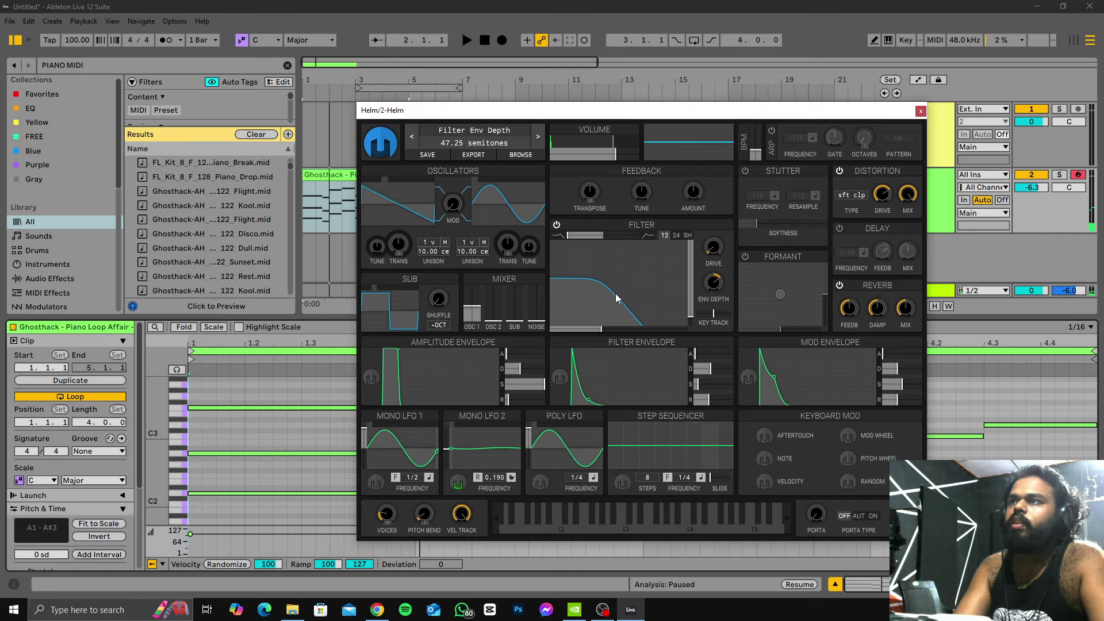
{"action": "key", "text": "space"}
{"action": "left_click_drag", "start_coordinate": [663, 319], "coordinate": [638, 328]}
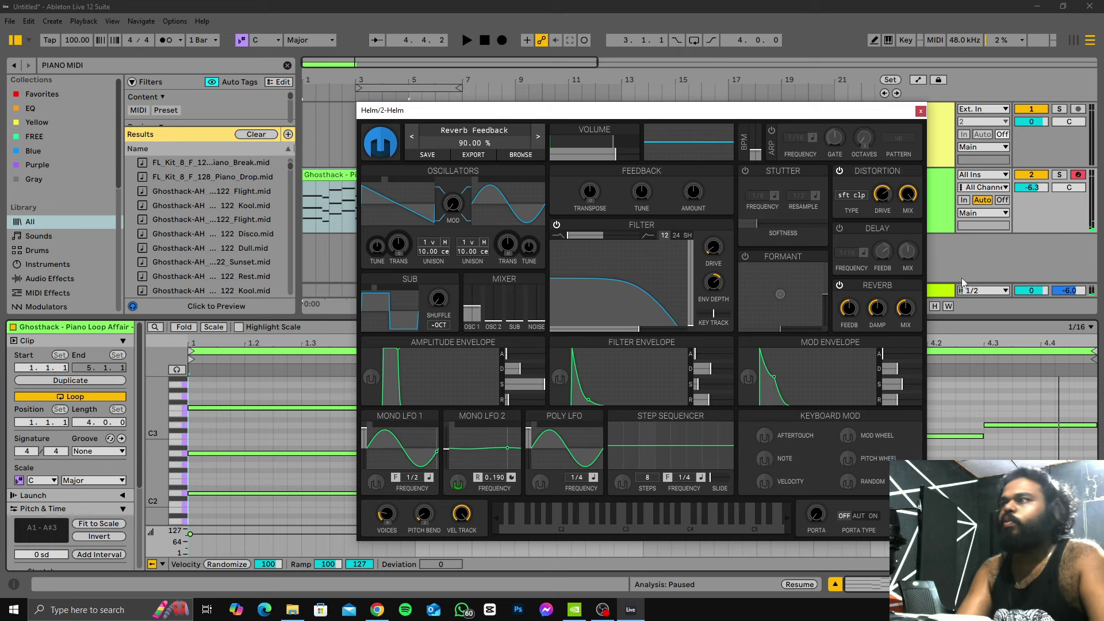
Step: Show the Helm track's device, expand its parameters and assign the XY pad's vertical axis to cutoff
{"action": "double_click", "coordinate": [932, 203]}
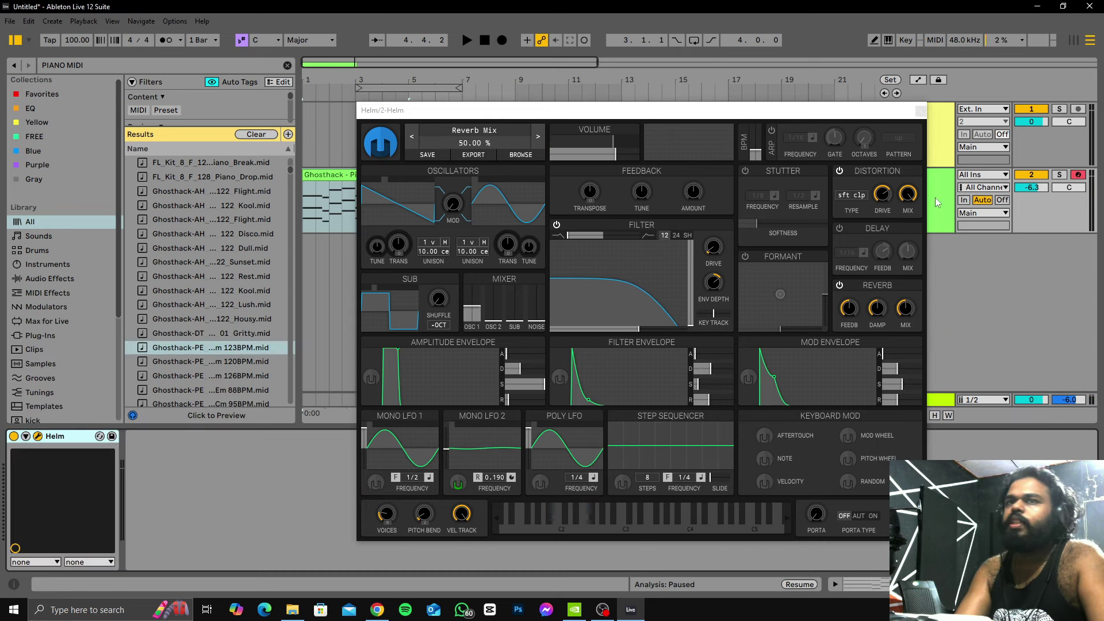
{"action": "left_click", "coordinate": [25, 436]}
{"action": "left_click", "coordinate": [86, 562]}
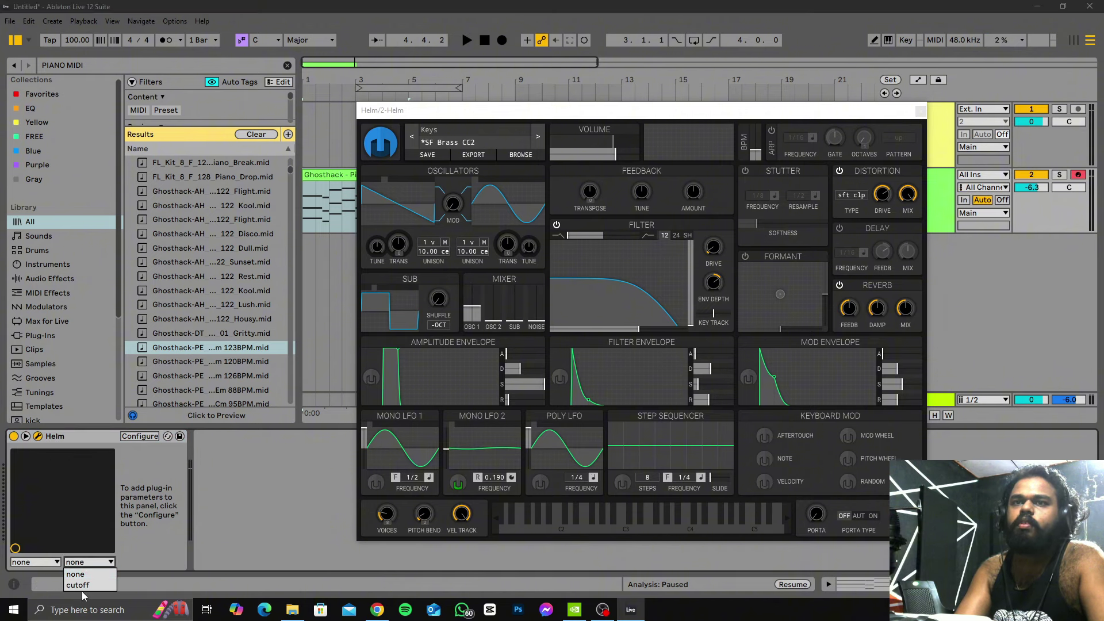
{"action": "left_click", "coordinate": [79, 586]}
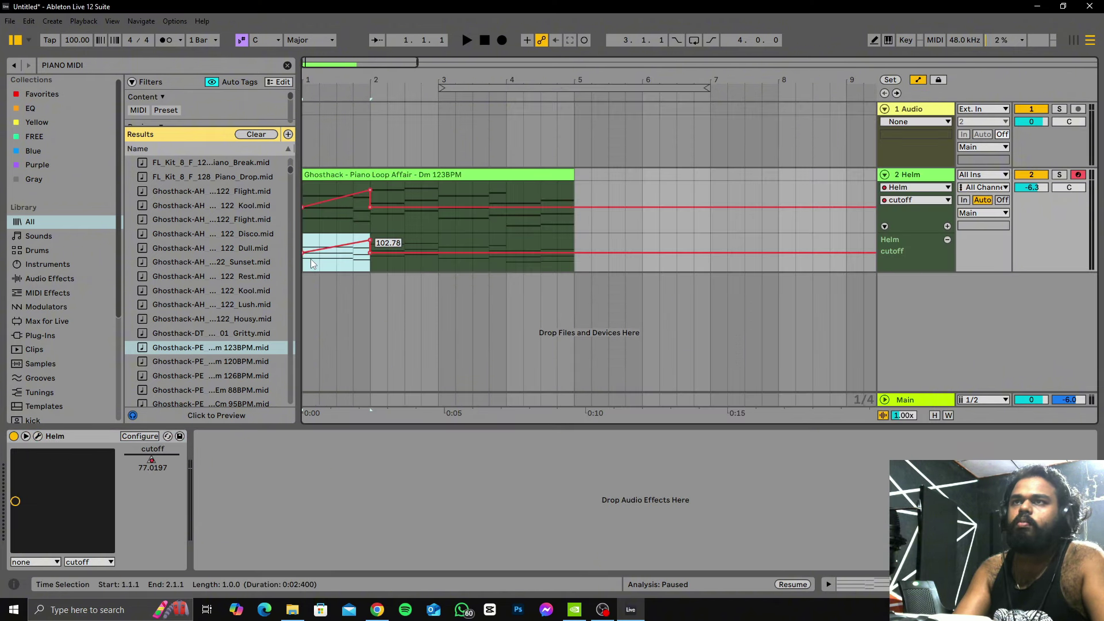
Step: Duplicate the one-bar rising cutoff automation across all four bars of the piano loop and play it from the start
{"action": "key", "text": "ctrl+d"}
{"action": "key", "text": "ctrl+d"}
{"action": "key", "text": "ctrl+d"}
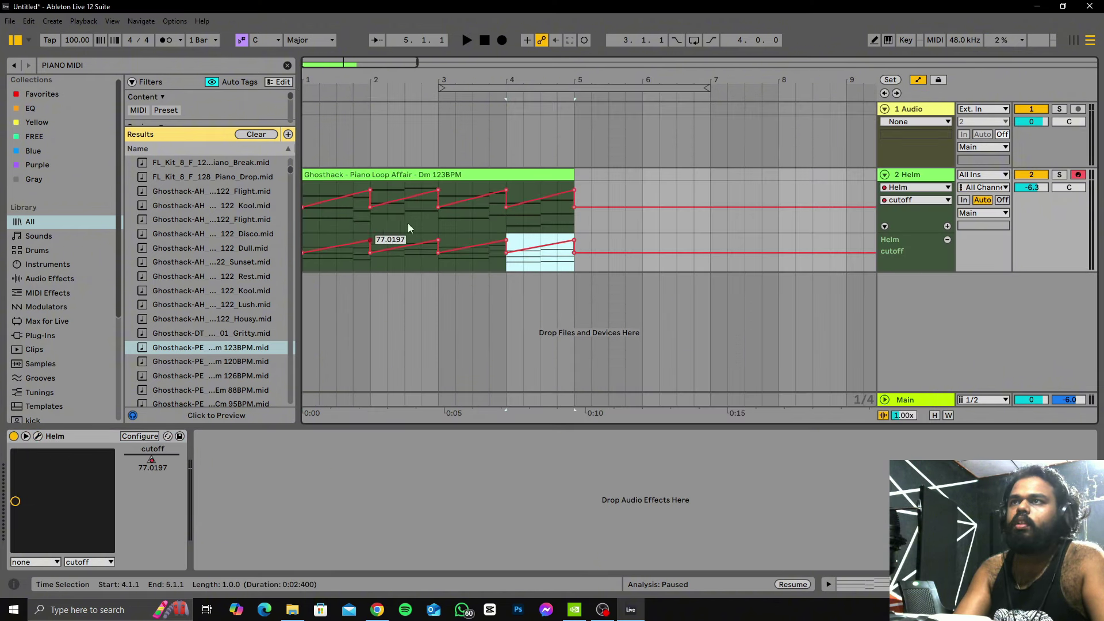
{"action": "key", "text": "Home"}
{"action": "key", "text": "space"}
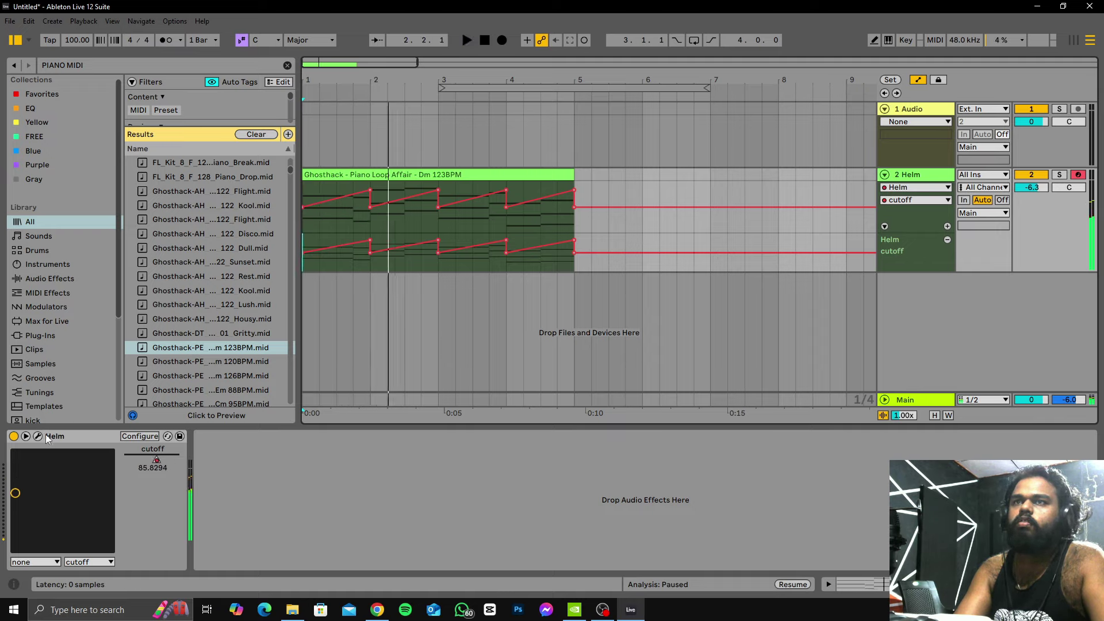
Step: Lower the starting point of the first bar's cutoff ramp and repeat that bar across the rest of the four-bar loop
{"action": "left_click_drag", "start_coordinate": [304, 253], "coordinate": [303, 264]}
{"action": "left_click", "coordinate": [348, 270]}
{"action": "key", "text": "ctrl+d"}
{"action": "key", "text": "ctrl+d"}
{"action": "key", "text": "ctrl+d"}
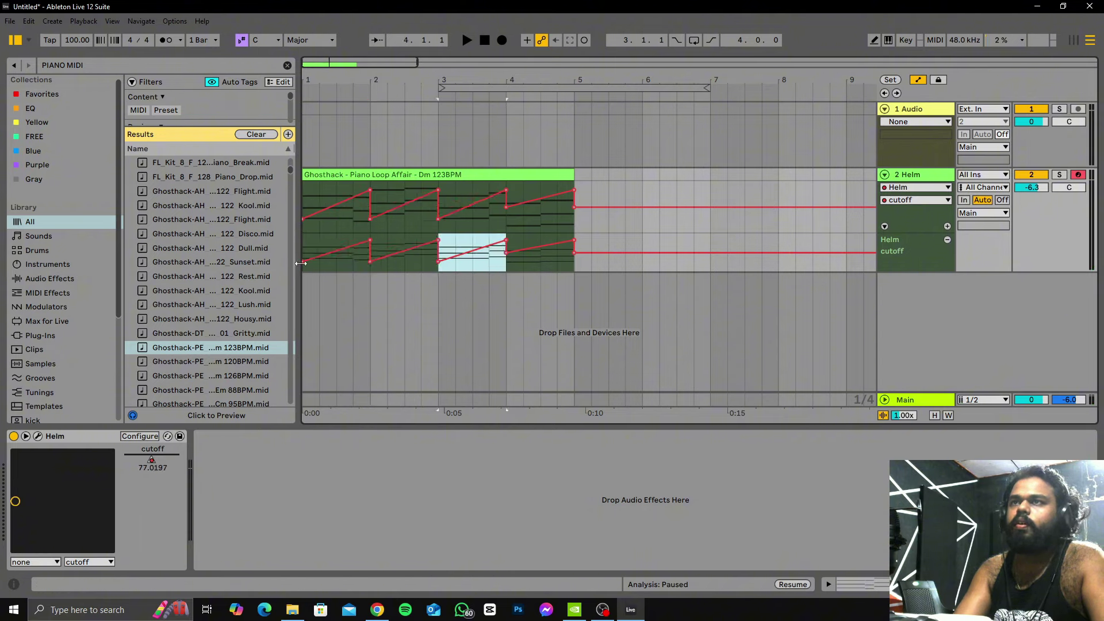
Step: Play the automated loop from the start, reopen Helm's window and adjust the filter's envelope depth
{"action": "left_click", "coordinate": [483, 41]}
{"action": "key", "text": "space"}
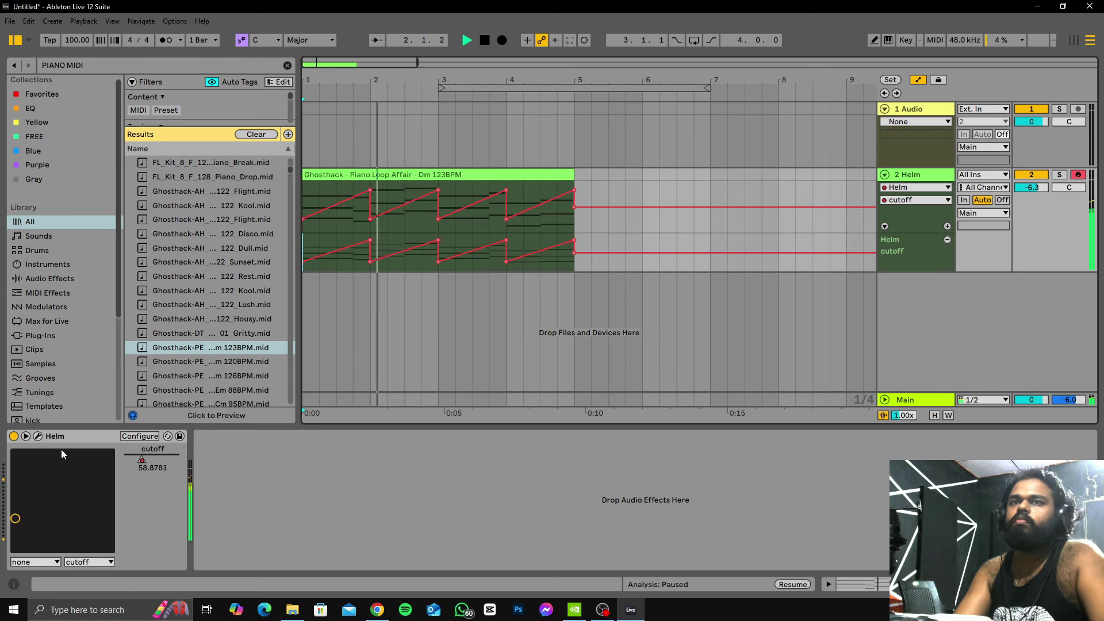
{"action": "left_click", "coordinate": [38, 436]}
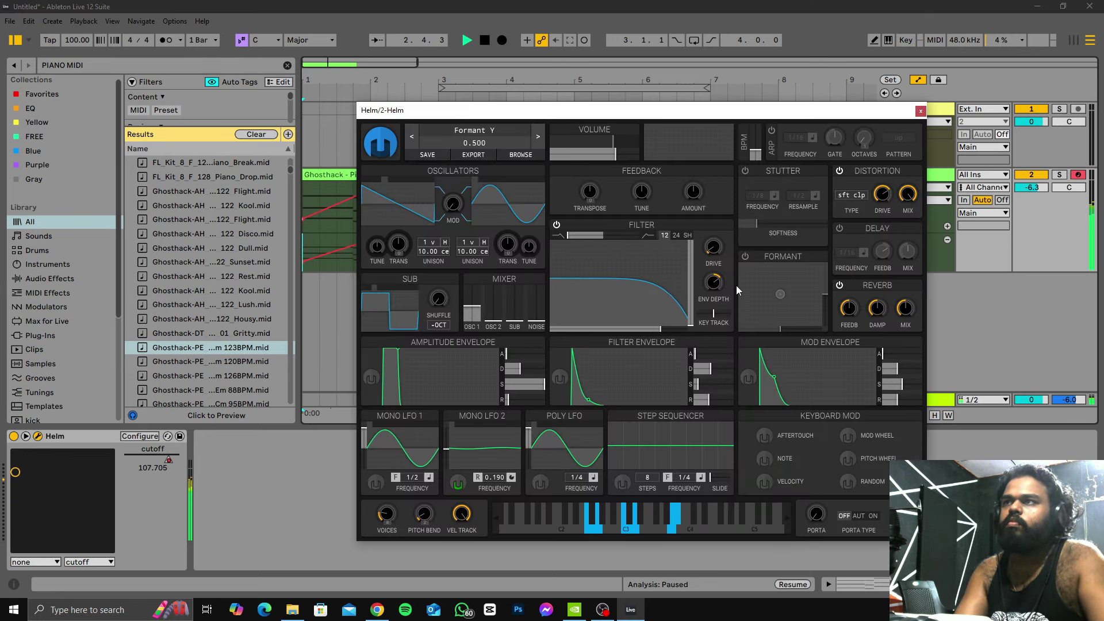
{"action": "left_click_drag", "start_coordinate": [714, 282], "coordinate": [717, 294]}
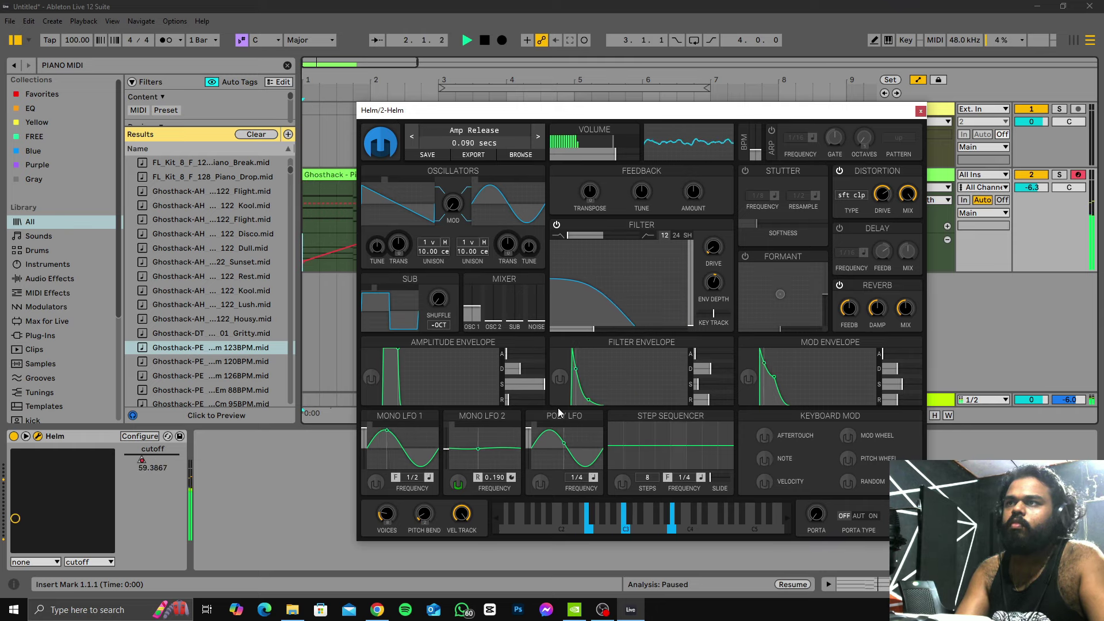
Step: Raise the sustain point of Helm's filter envelope and play the loop with the new shape
{"action": "key", "text": "space"}
{"action": "left_click_drag", "start_coordinate": [588, 399], "coordinate": [594, 388]}
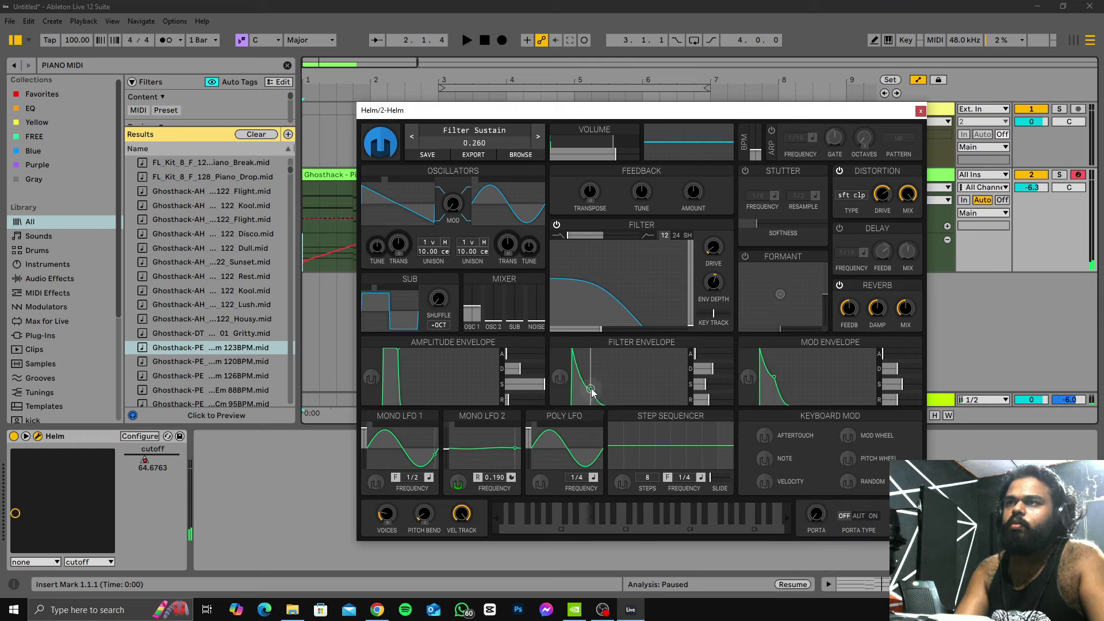
{"action": "key", "text": "space"}
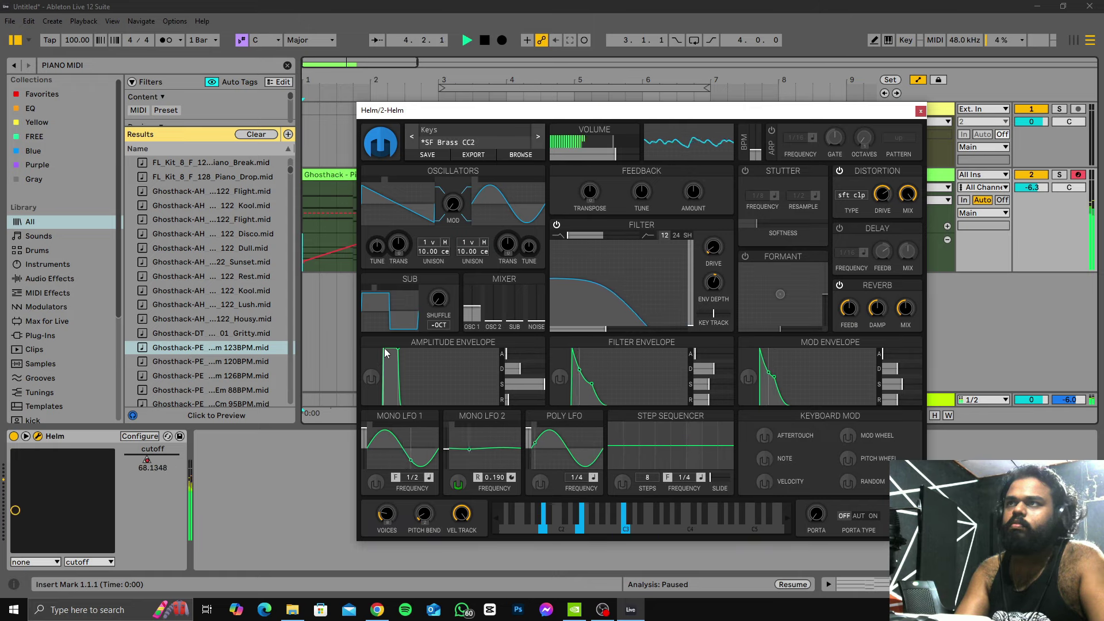
{"action": "key", "text": "space"}
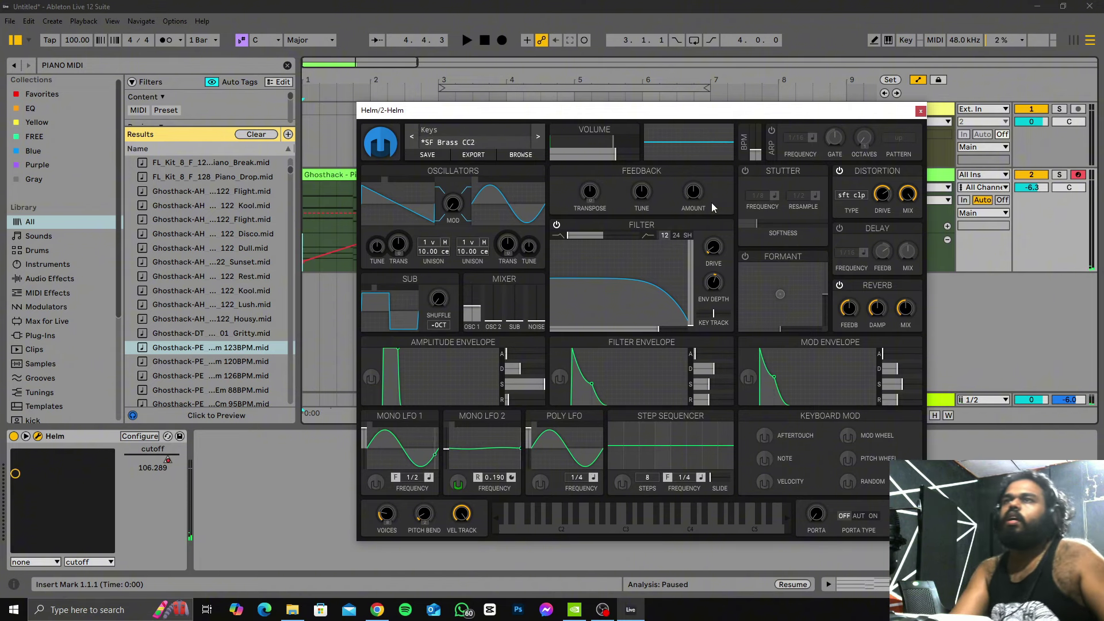
Step: Replace Helm with Odin2 from the FREE collection, set the track volume to -10.0 dB and move the plug-in window higher
{"action": "left_click", "coordinate": [266, 136]}
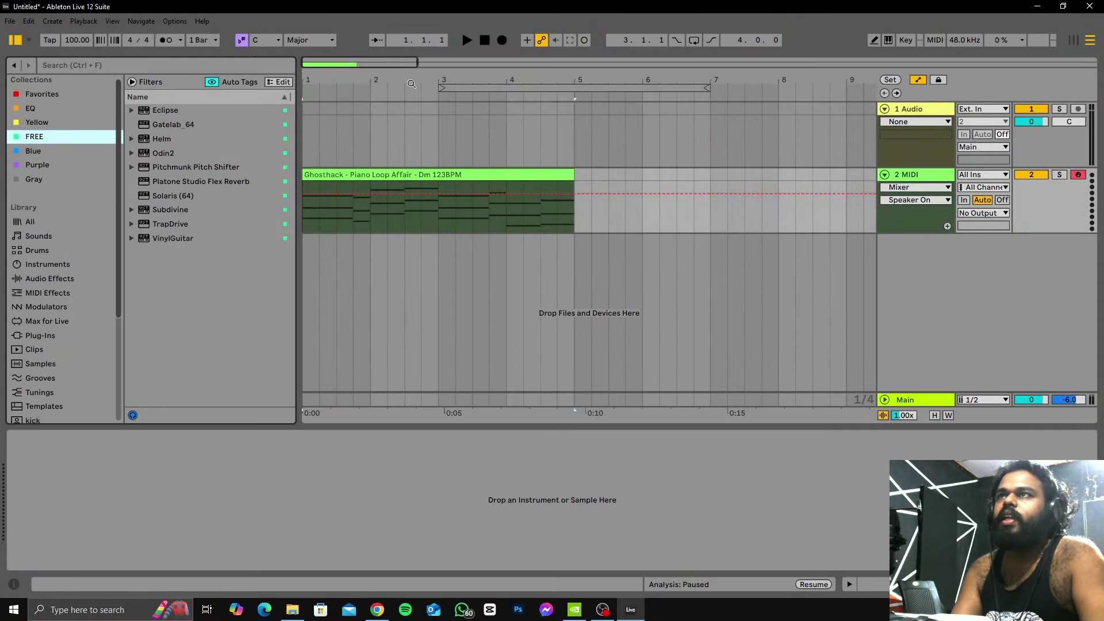
{"action": "double_click", "coordinate": [170, 153]}
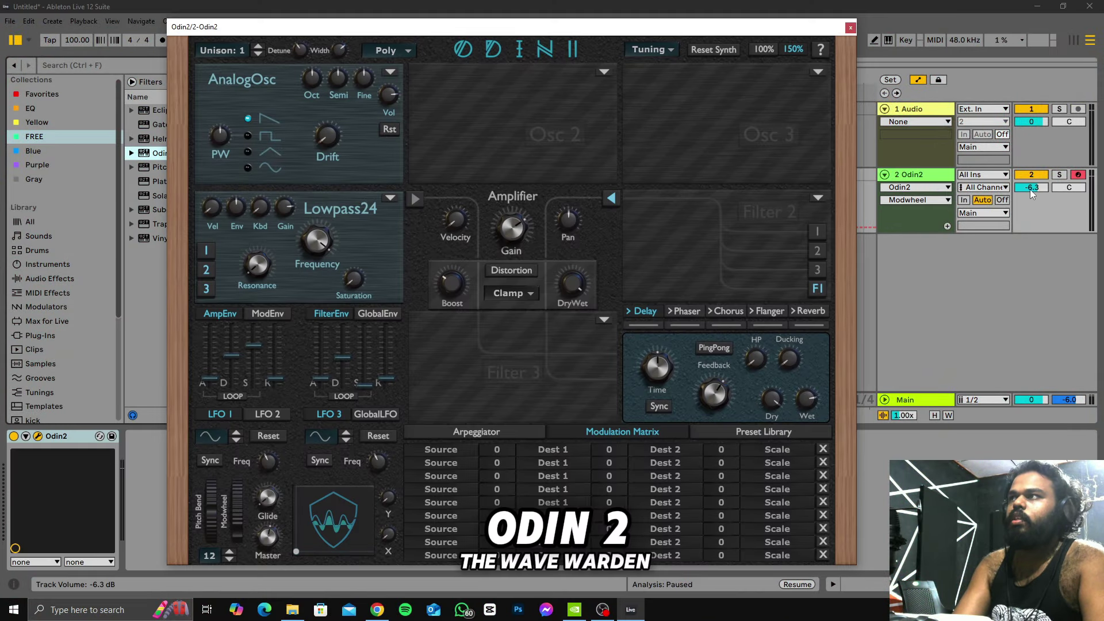
{"action": "left_click_drag", "start_coordinate": [1030, 190], "coordinate": [1031, 200]}
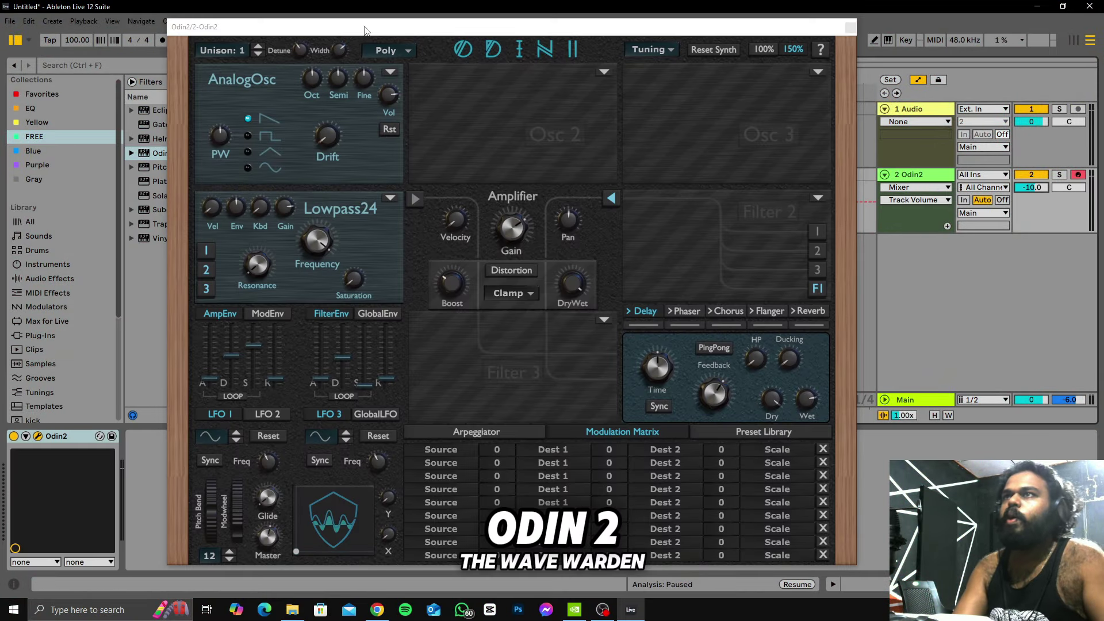
{"action": "left_click_drag", "start_coordinate": [377, 28], "coordinate": [382, 28]}
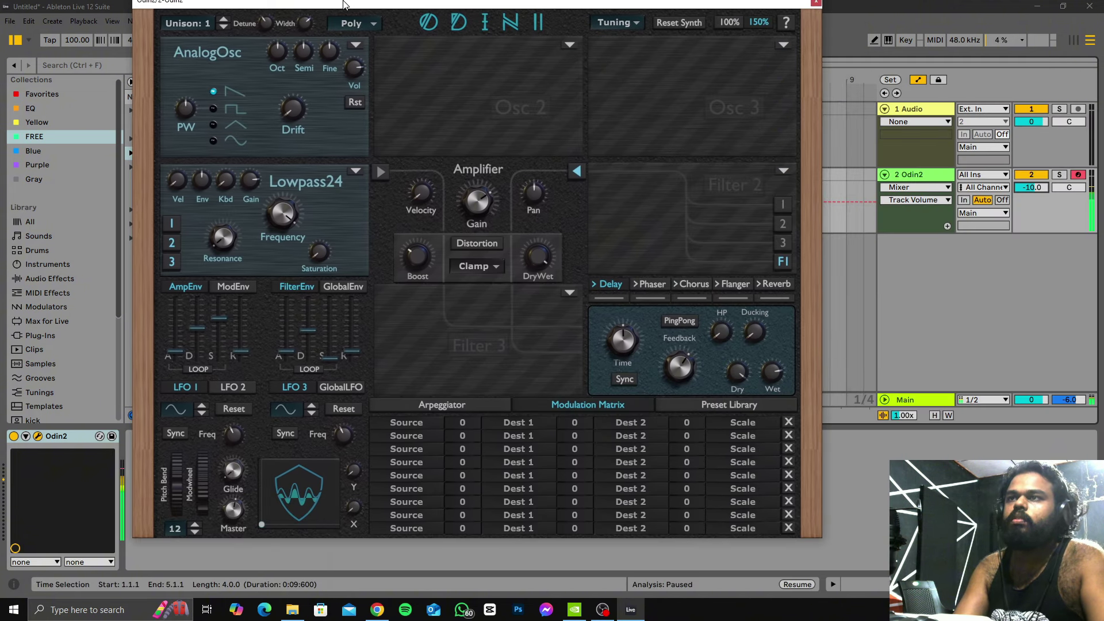
{"action": "left_click_drag", "start_coordinate": [344, 0], "coordinate": [345, 4]}
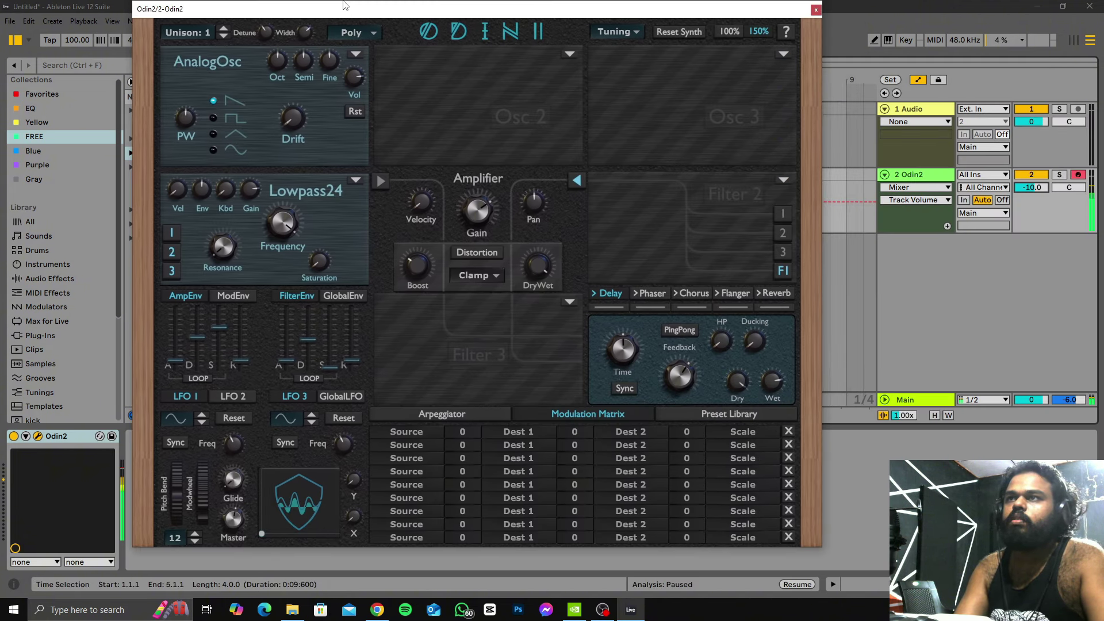
{"action": "left_click_drag", "start_coordinate": [345, 4], "coordinate": [358, 9]}
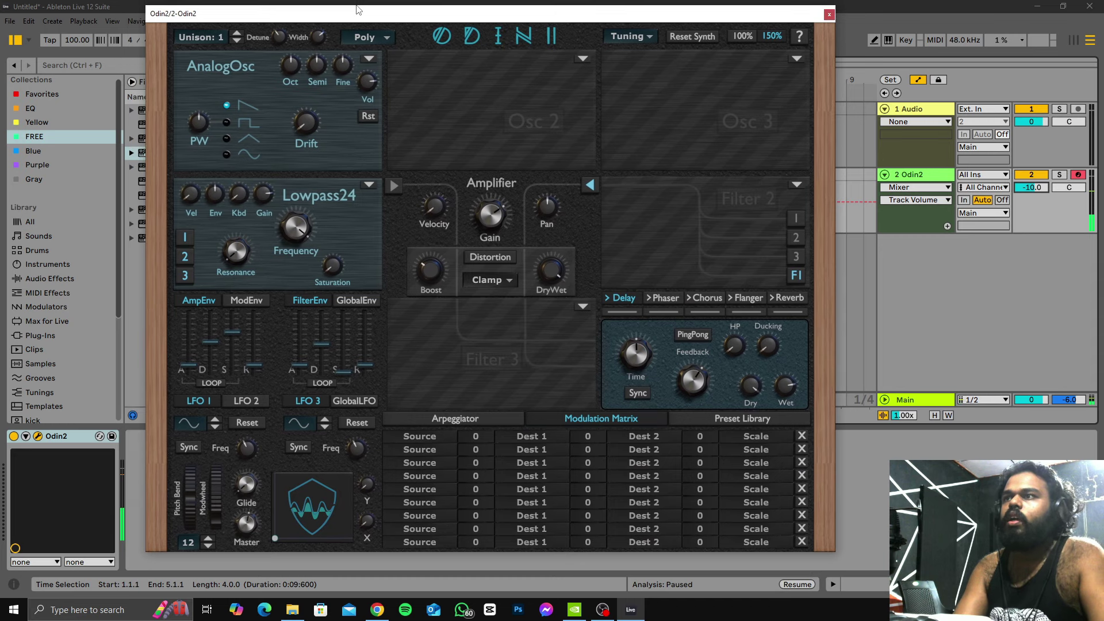
Step: Turn on Odin2's arpeggiator at a 1/16 rate and place Delay first in the effects chain
{"action": "left_click", "coordinate": [471, 419]}
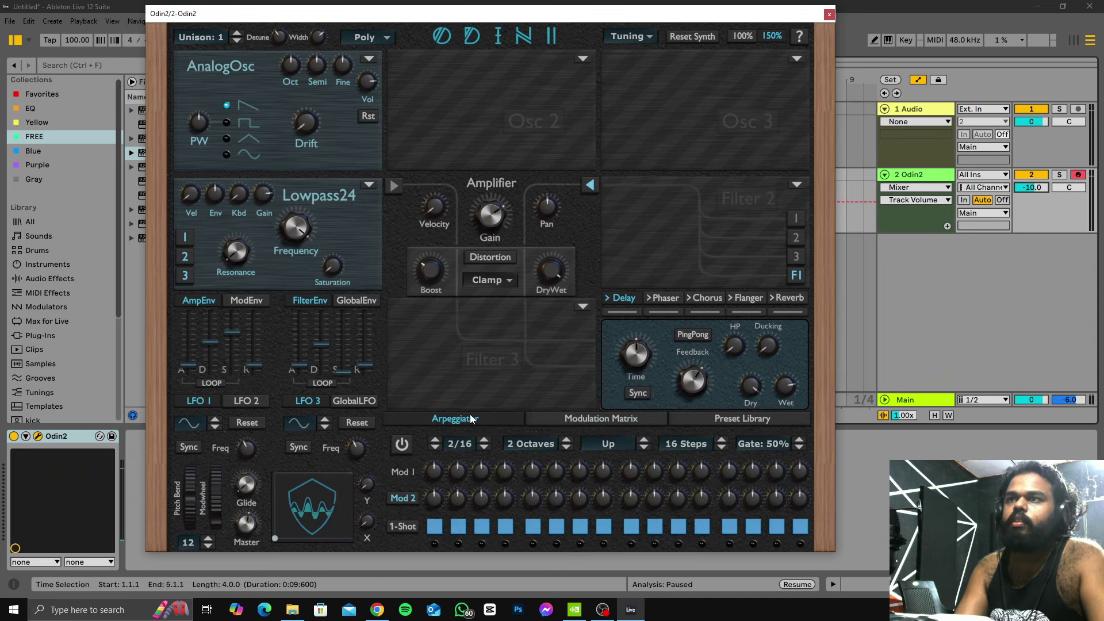
{"action": "left_click", "coordinate": [402, 445]}
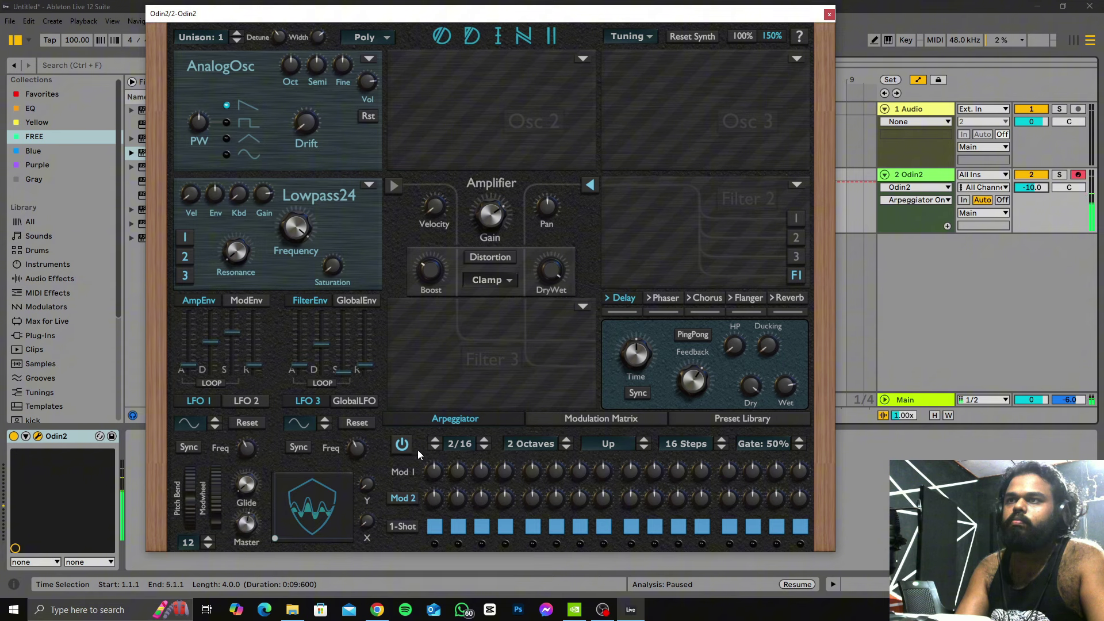
{"action": "left_click", "coordinate": [435, 442]}
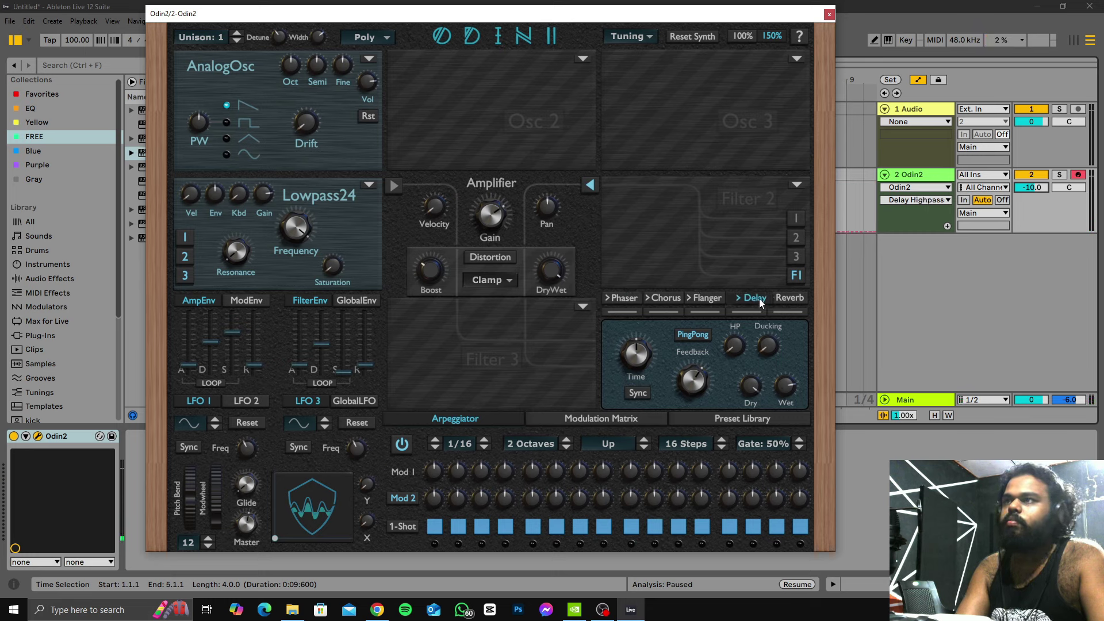
{"action": "left_click_drag", "start_coordinate": [786, 299], "coordinate": [612, 303]}
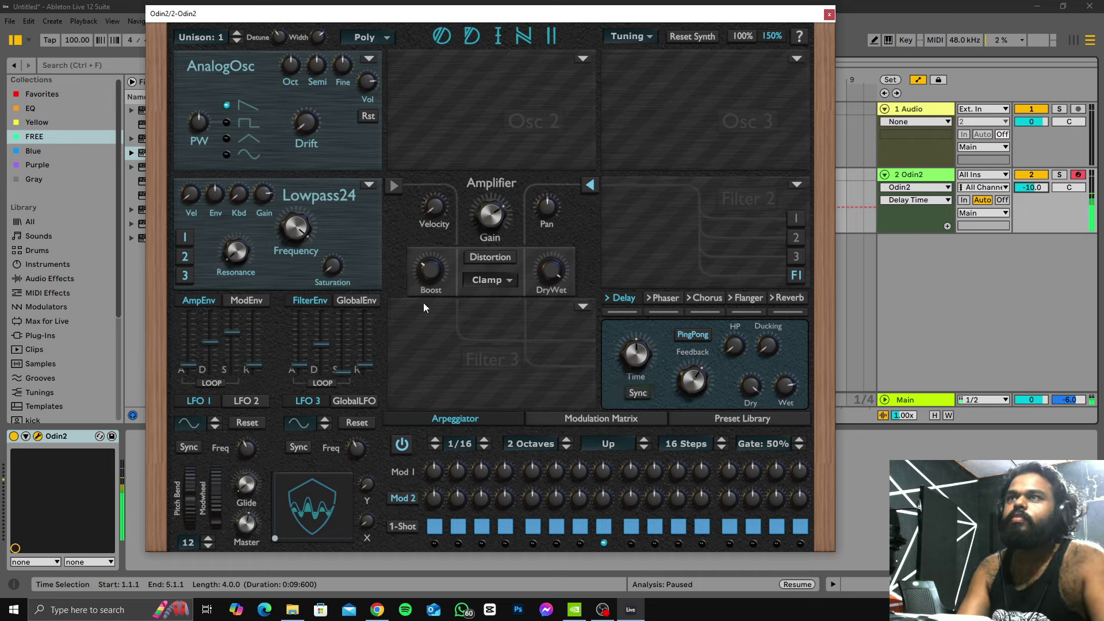
Step: Switch Odin2's analog oscillator to a square wave, try a 1/32 arpeggio, and set it to 4 octaves at 1/16
{"action": "left_click", "coordinate": [300, 130]}
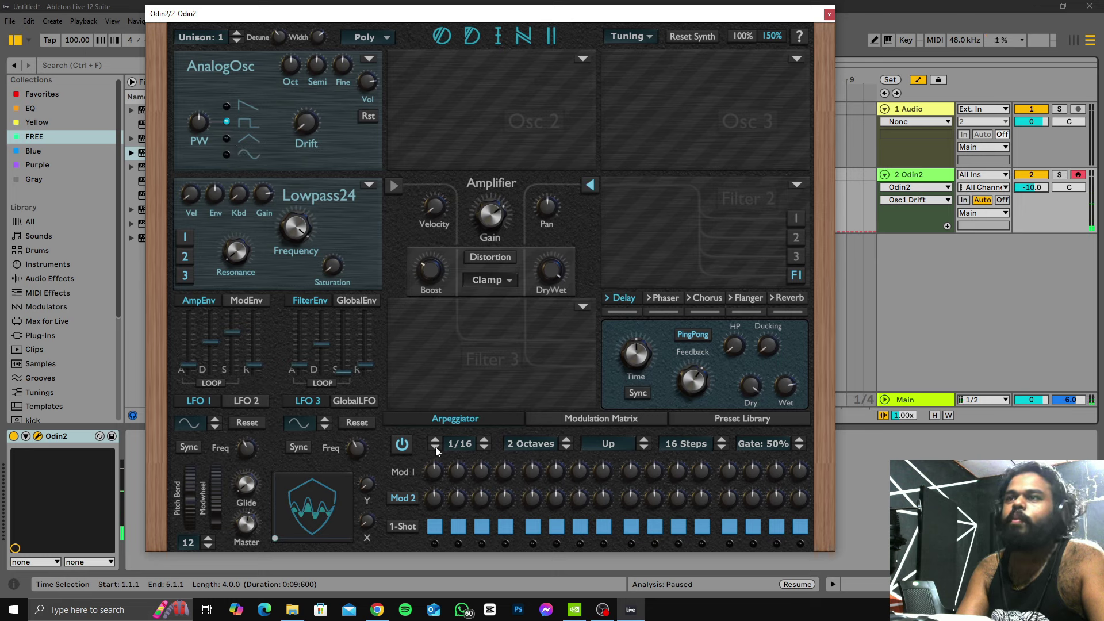
{"action": "left_click", "coordinate": [485, 442]}
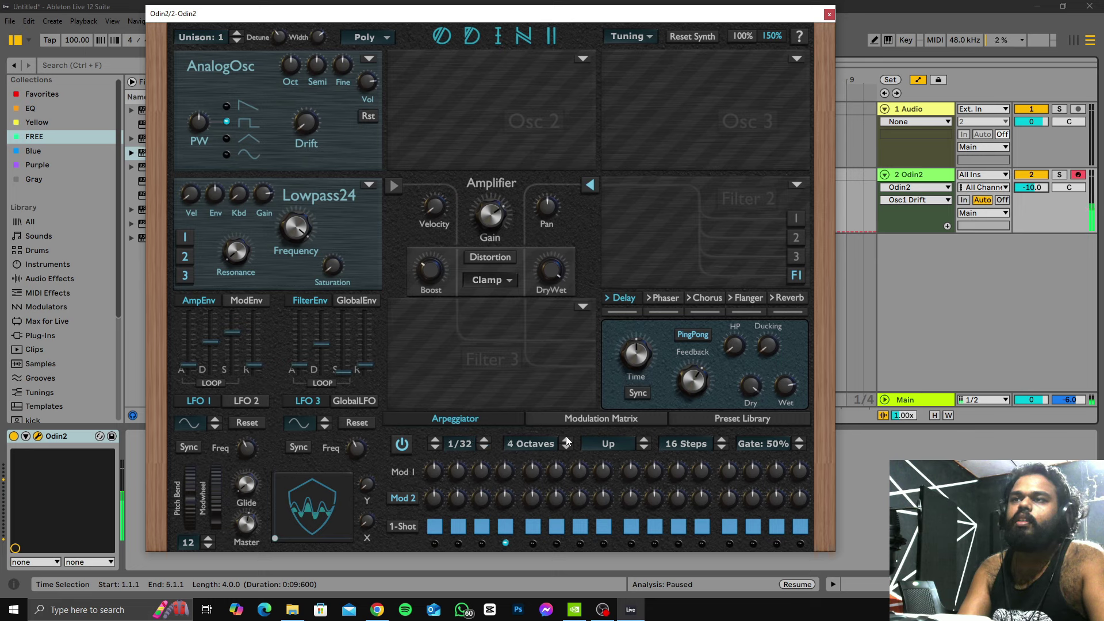
{"action": "left_click", "coordinate": [483, 448]}
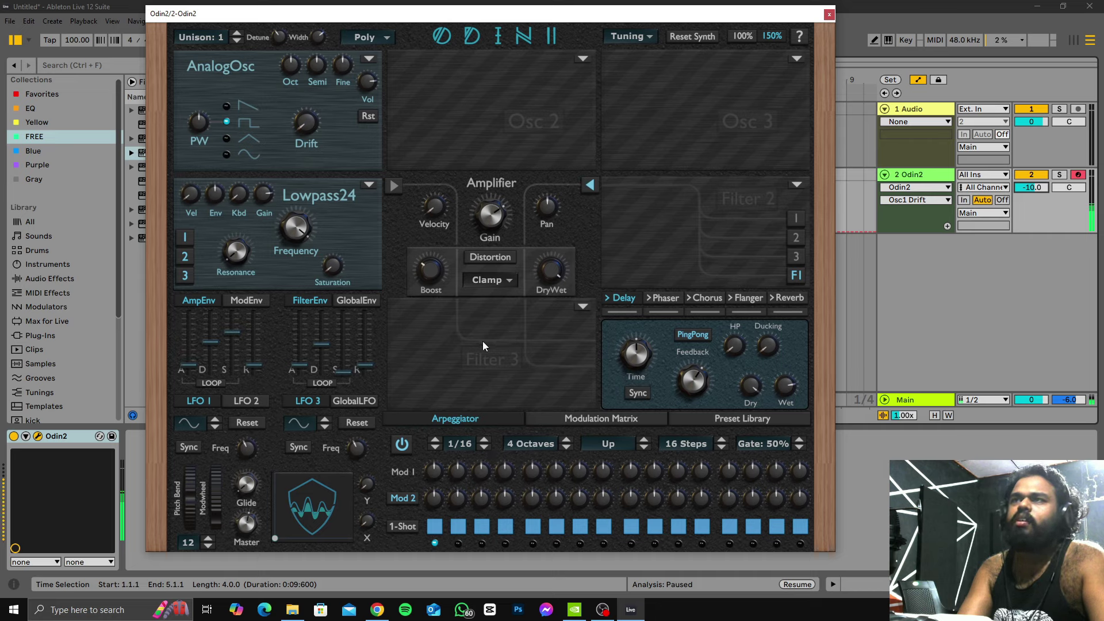
Step: Browse Odin2's factory Arps & Sequences presets, try Arp Chopper [RM] and load Arp Charger [RM]
{"action": "left_click", "coordinate": [712, 415]}
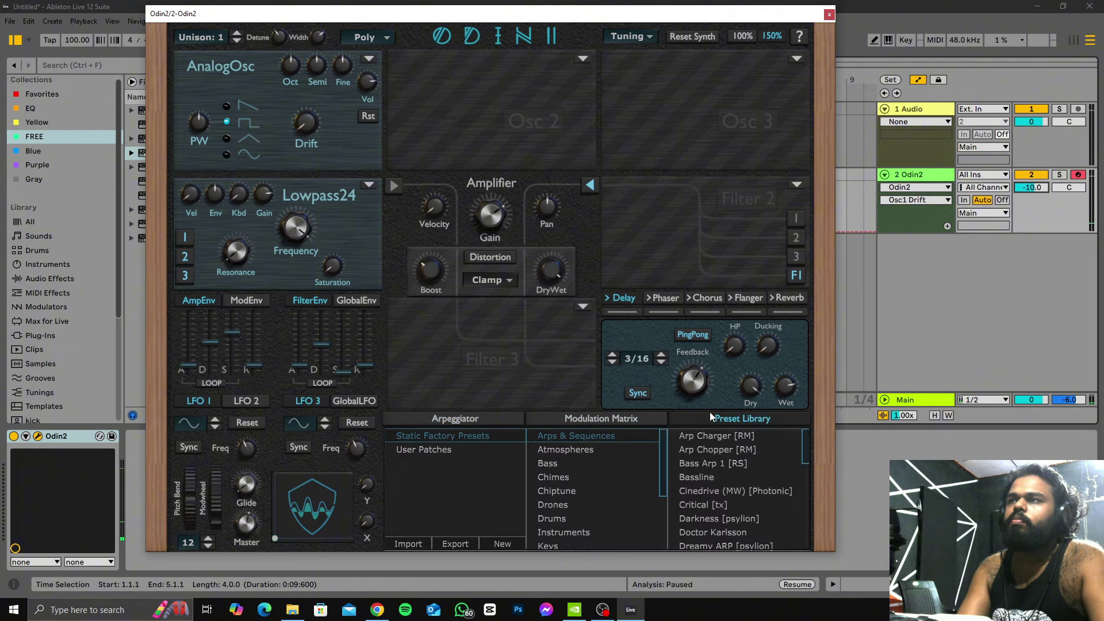
{"action": "scroll", "coordinate": [598, 511], "scroll_direction": "down", "scroll_amount": 3}
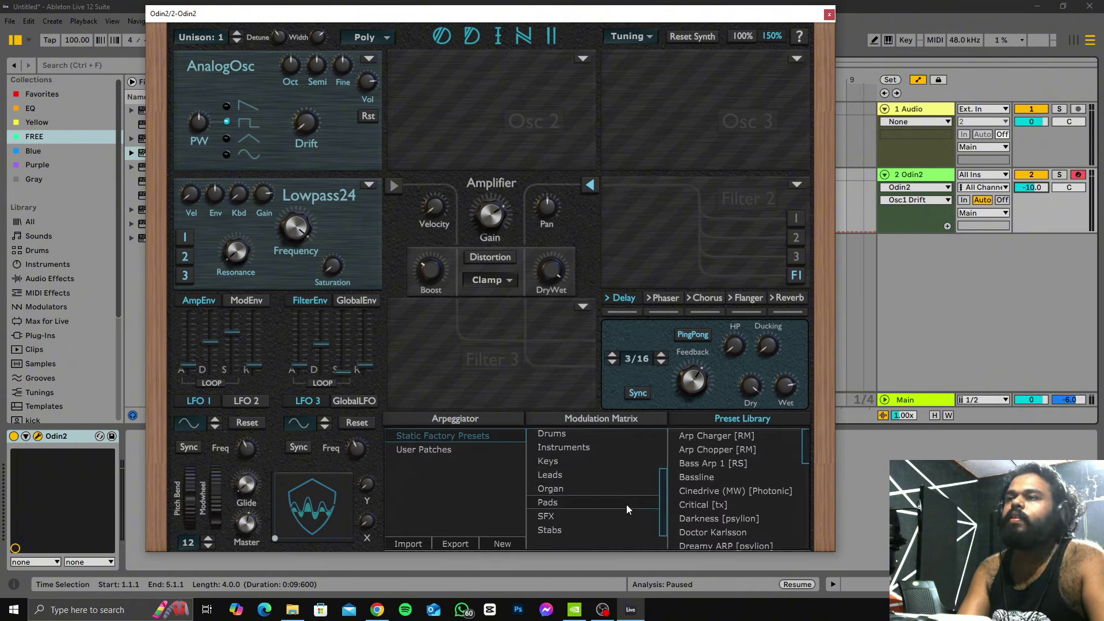
{"action": "scroll", "coordinate": [589, 516], "scroll_direction": "up", "scroll_amount": 1}
{"action": "scroll", "coordinate": [589, 515], "scroll_direction": "down", "scroll_amount": 2}
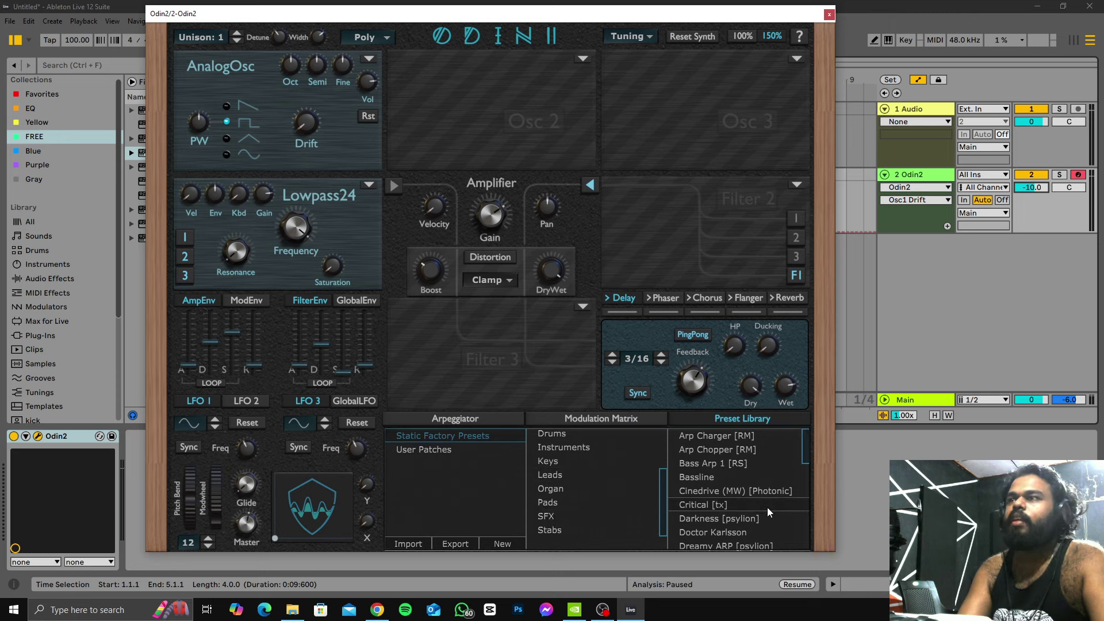
{"action": "left_click", "coordinate": [735, 438]}
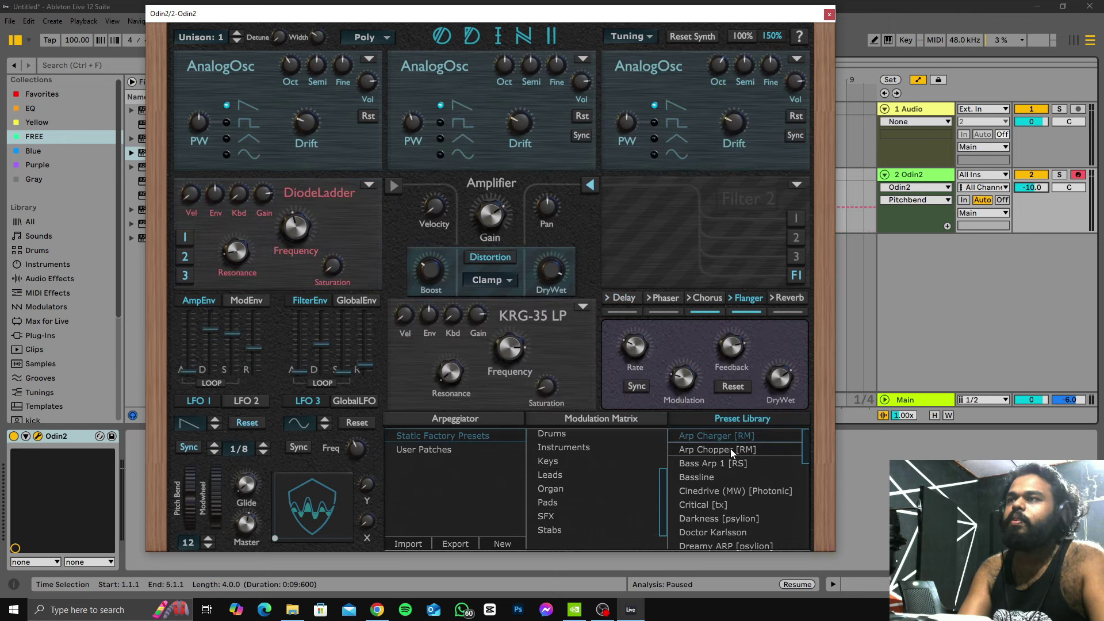
{"action": "left_click", "coordinate": [731, 449]}
{"action": "left_click", "coordinate": [730, 439]}
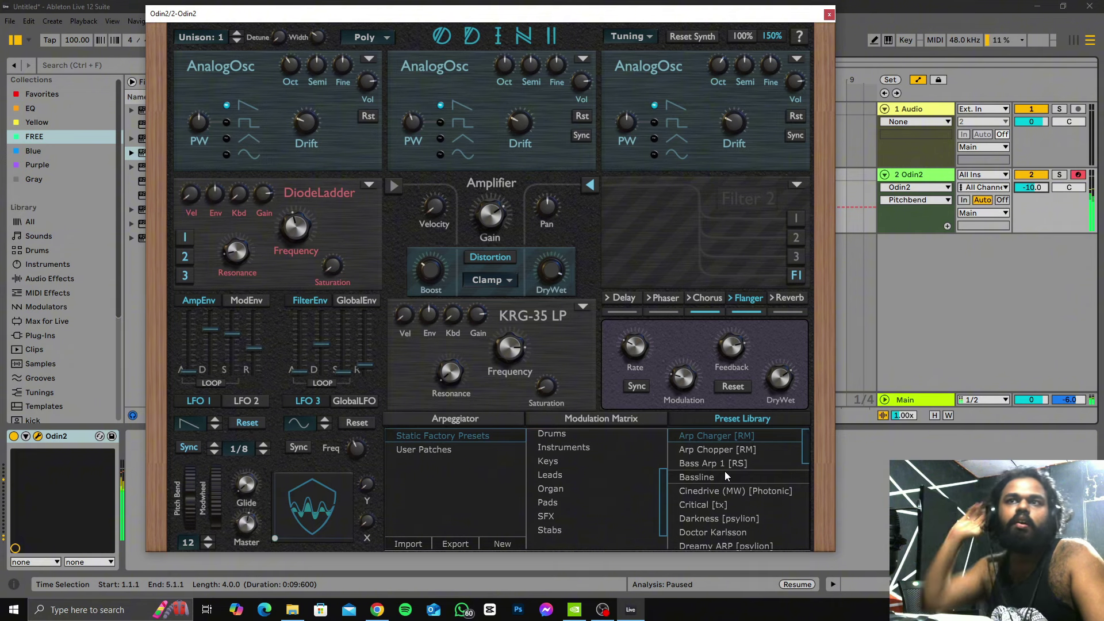
Step: Try the Funk Acid 2 [psylion] preset from Arps & Sequences, followed by Rect In Peace from the Chiptune category
{"action": "scroll", "coordinate": [626, 517], "scroll_direction": "up", "scroll_amount": 4}
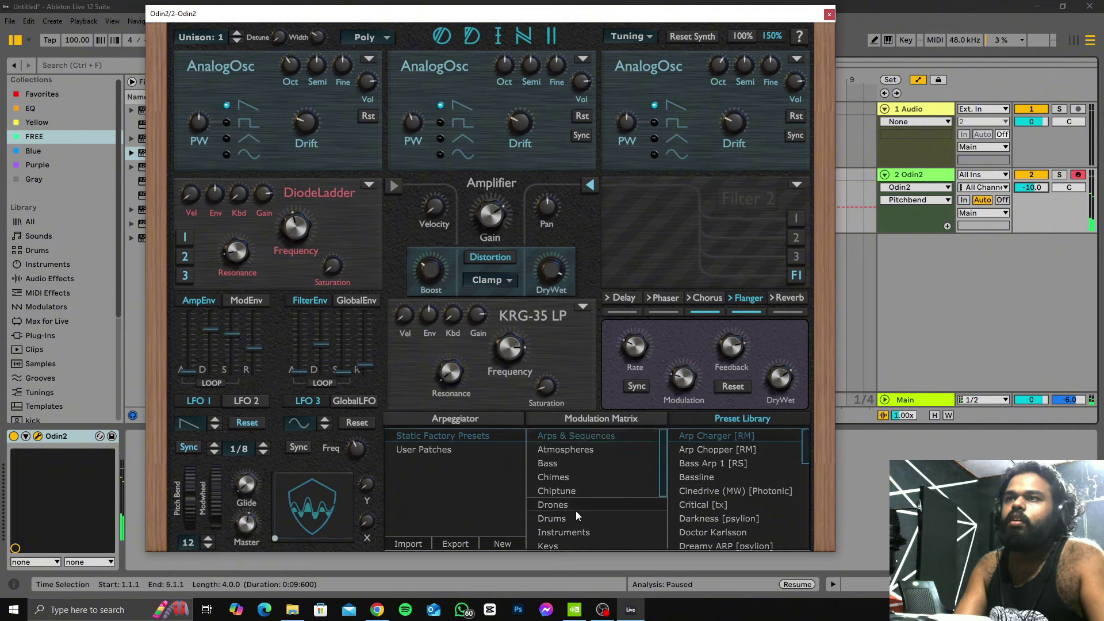
{"action": "scroll", "coordinate": [729, 499], "scroll_direction": "down", "scroll_amount": 2}
{"action": "left_click", "coordinate": [730, 501]}
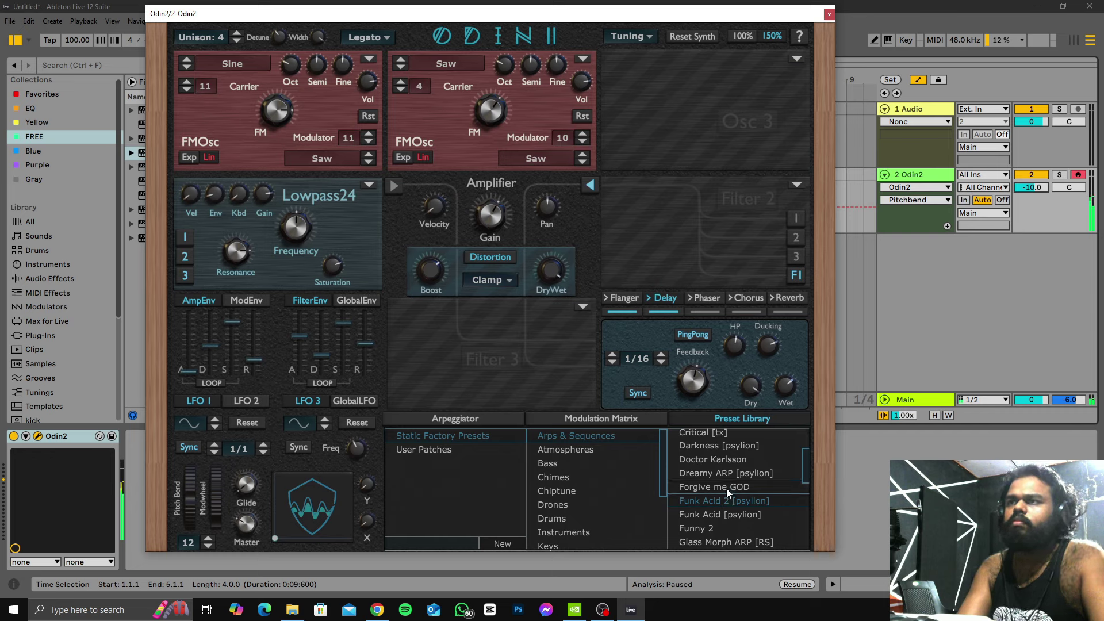
{"action": "left_click", "coordinate": [638, 490]}
{"action": "left_click", "coordinate": [741, 472]}
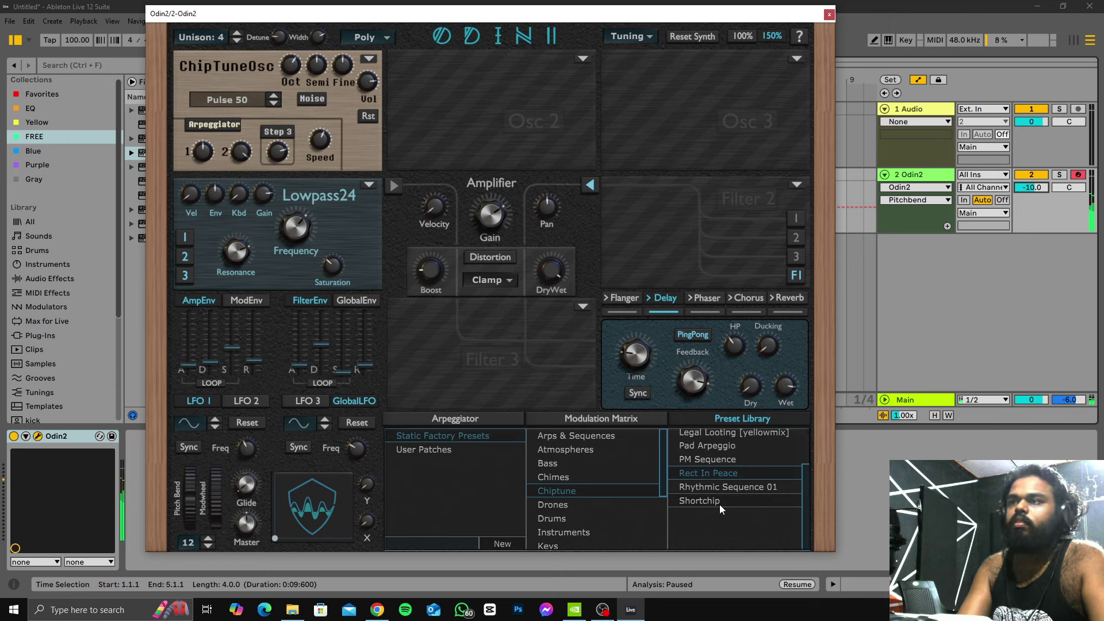
Step: Look through the Drums presets, then try MusicBox [Photonic] and Steel Drums from the Instruments category
{"action": "left_click", "coordinate": [633, 521]}
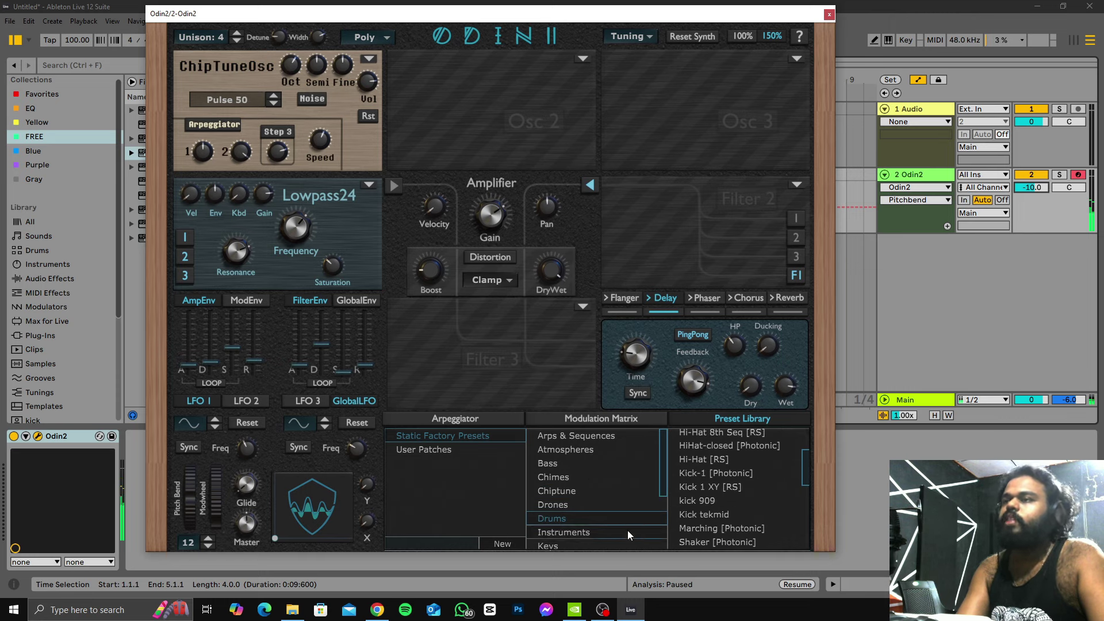
{"action": "left_click", "coordinate": [627, 530]}
{"action": "left_click", "coordinate": [701, 500]}
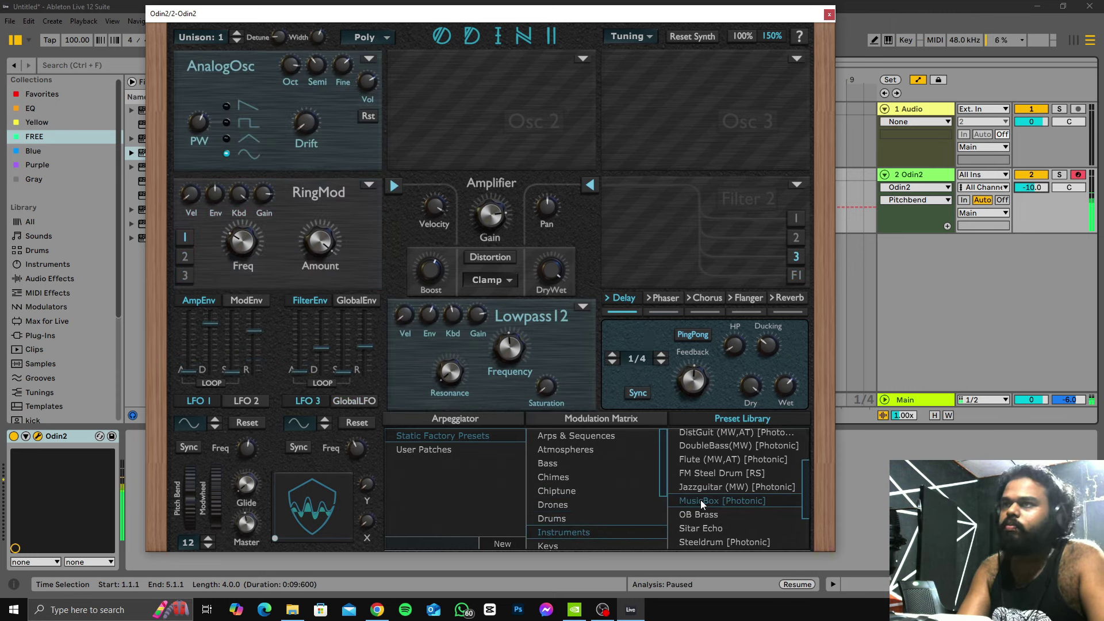
{"action": "scroll", "coordinate": [700, 499], "scroll_direction": "down", "scroll_amount": 2}
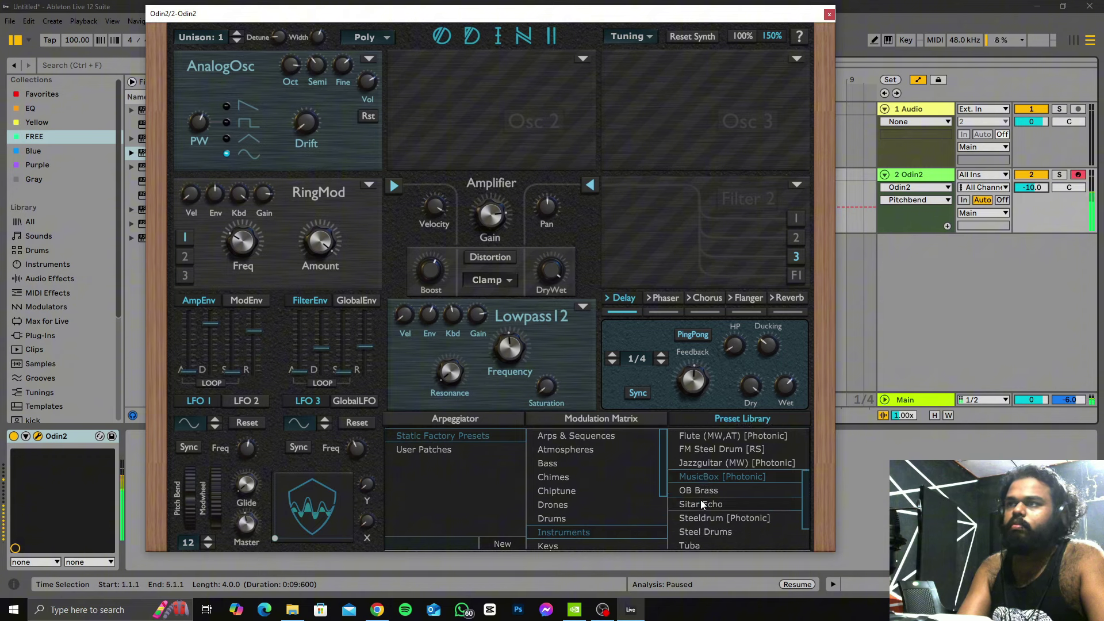
{"action": "scroll", "coordinate": [700, 499], "scroll_direction": "down", "scroll_amount": 1}
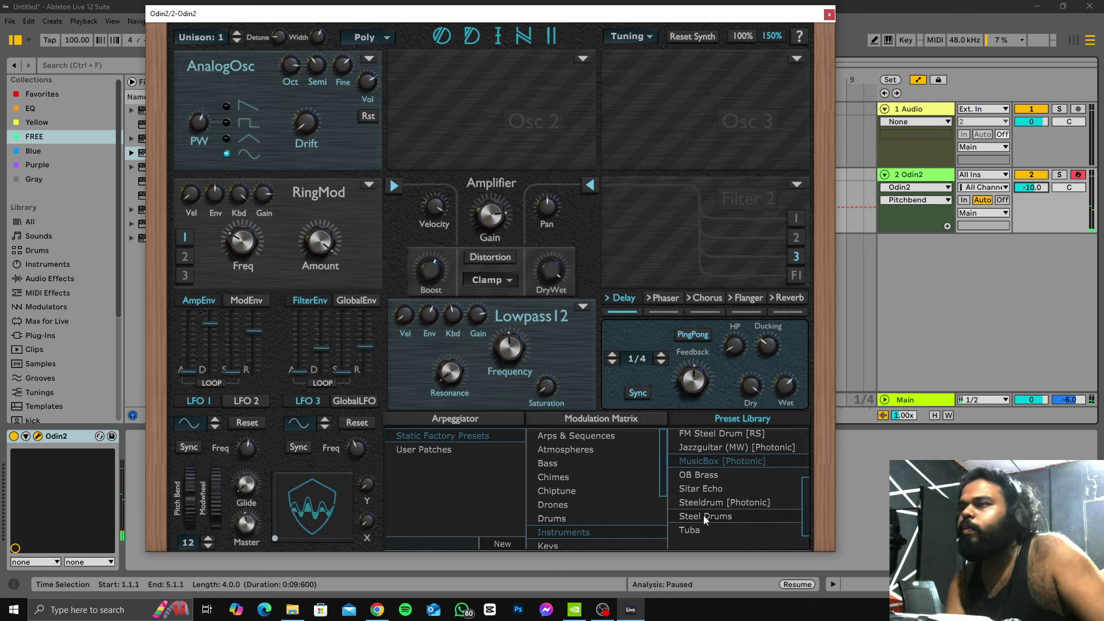
{"action": "left_click", "coordinate": [703, 516]}
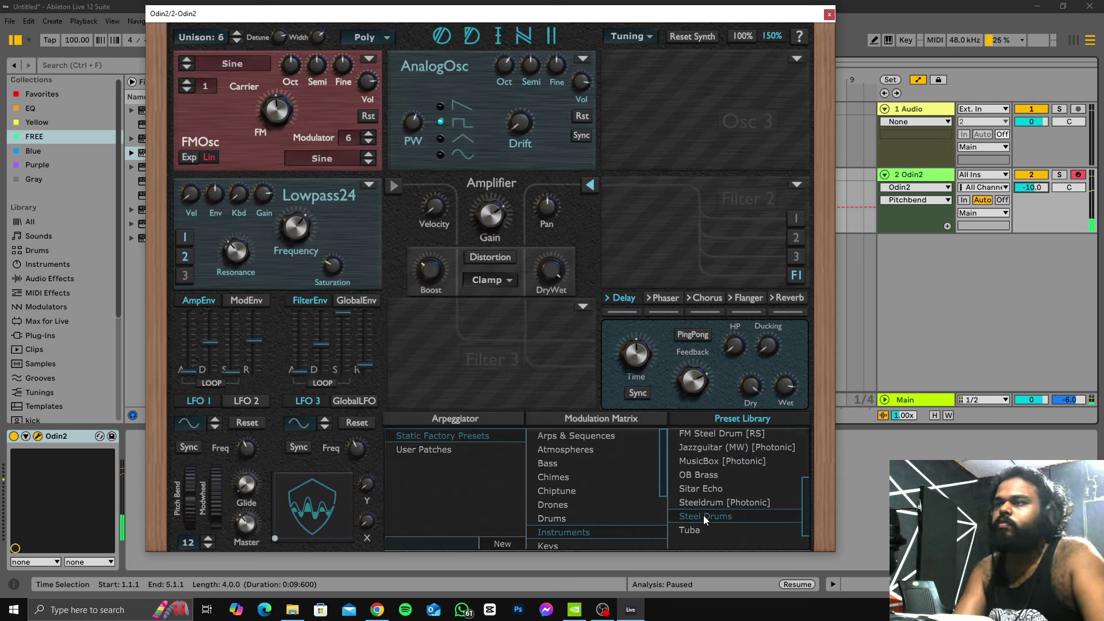
Step: Try Piano [Photonic] from the Keys presets and load SynKeys 3XY [RS]
{"action": "scroll", "coordinate": [633, 506], "scroll_direction": "down", "scroll_amount": 2}
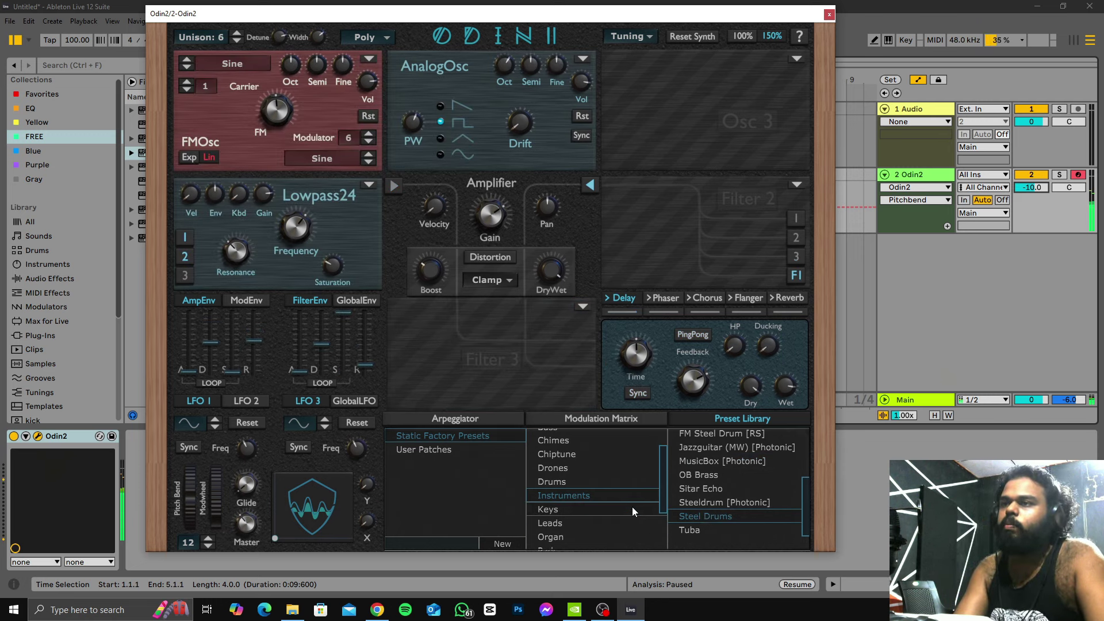
{"action": "left_click", "coordinate": [588, 508]}
{"action": "left_click", "coordinate": [717, 489]}
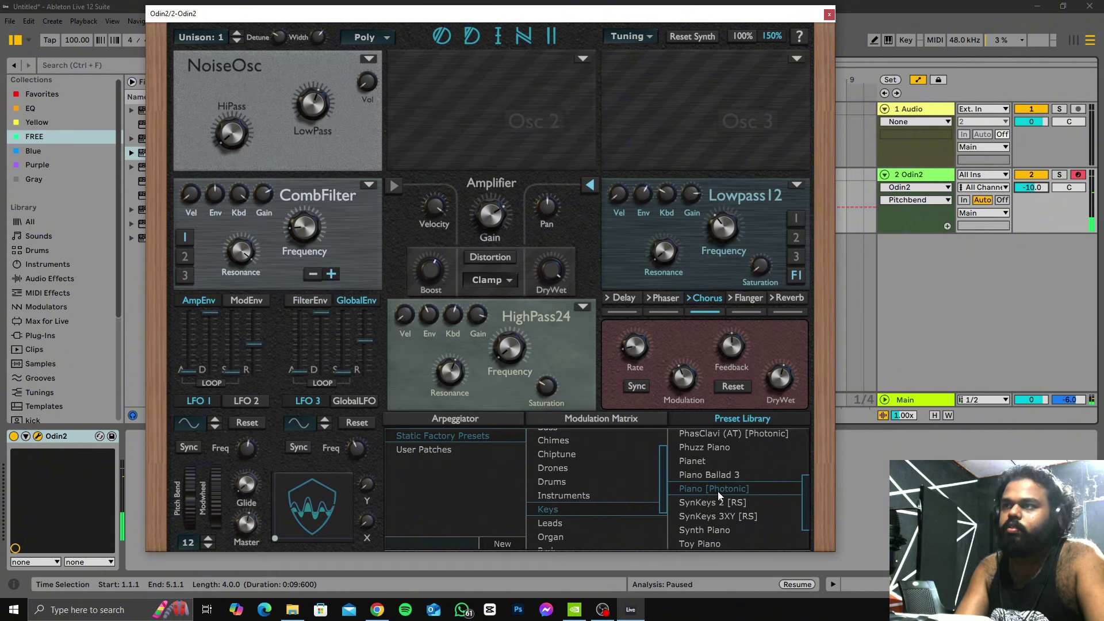
{"action": "left_click", "coordinate": [718, 517]}
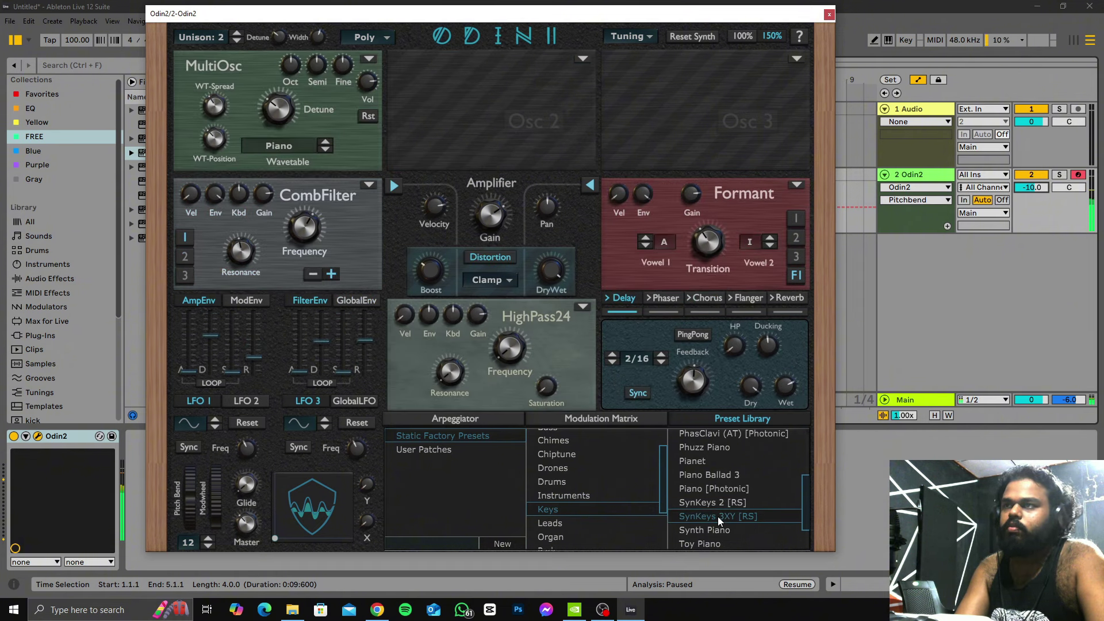
{"action": "scroll", "coordinate": [717, 517], "scroll_direction": "down", "scroll_amount": 1}
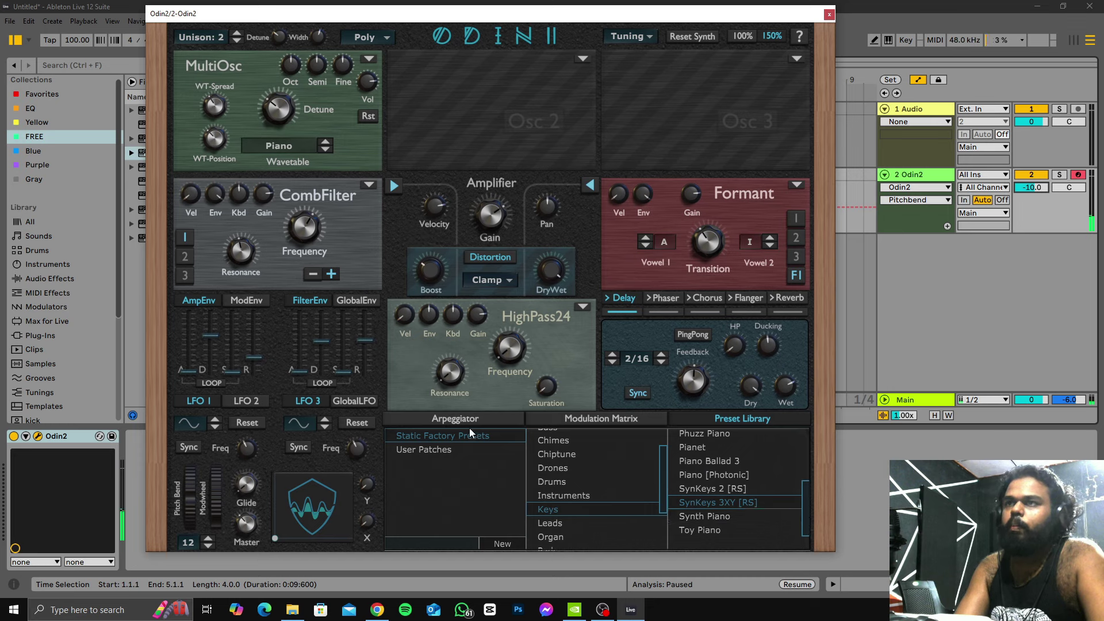
Step: Turn on Odin2's arpeggiator and set its rate to 2/32
{"action": "left_click", "coordinate": [455, 419]}
{"action": "left_click", "coordinate": [405, 445]}
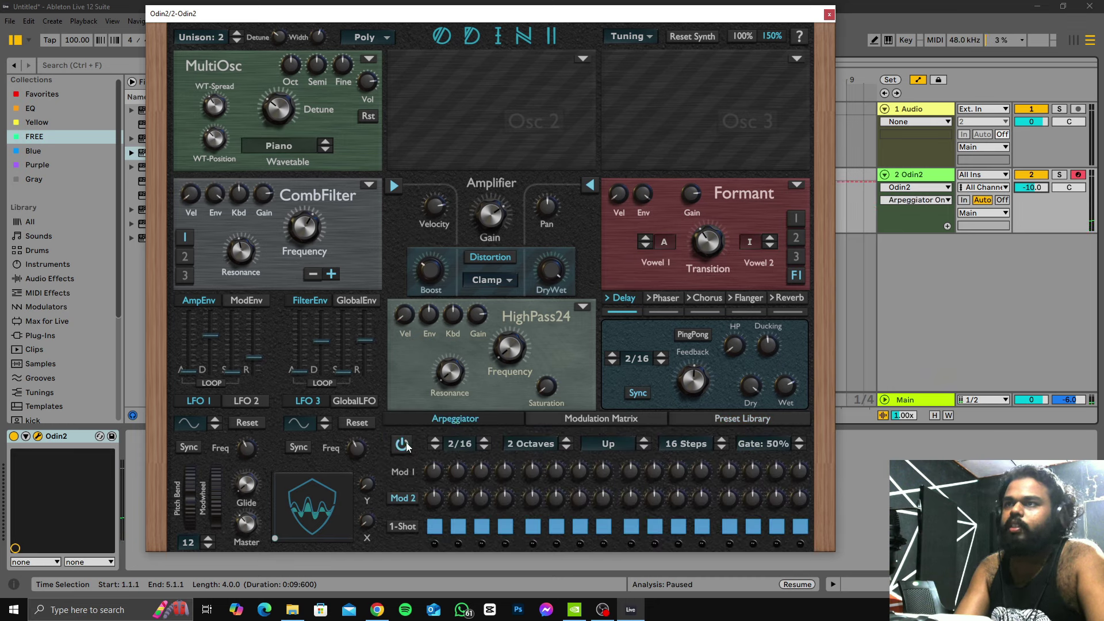
{"action": "left_click", "coordinate": [485, 440]}
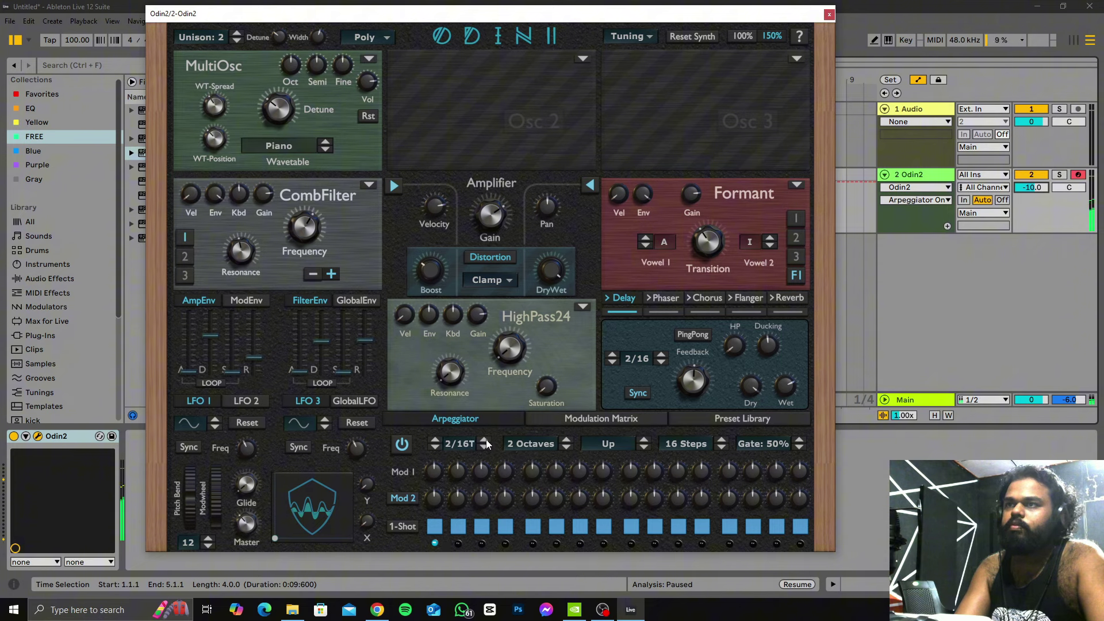
{"action": "left_click", "coordinate": [485, 441]}
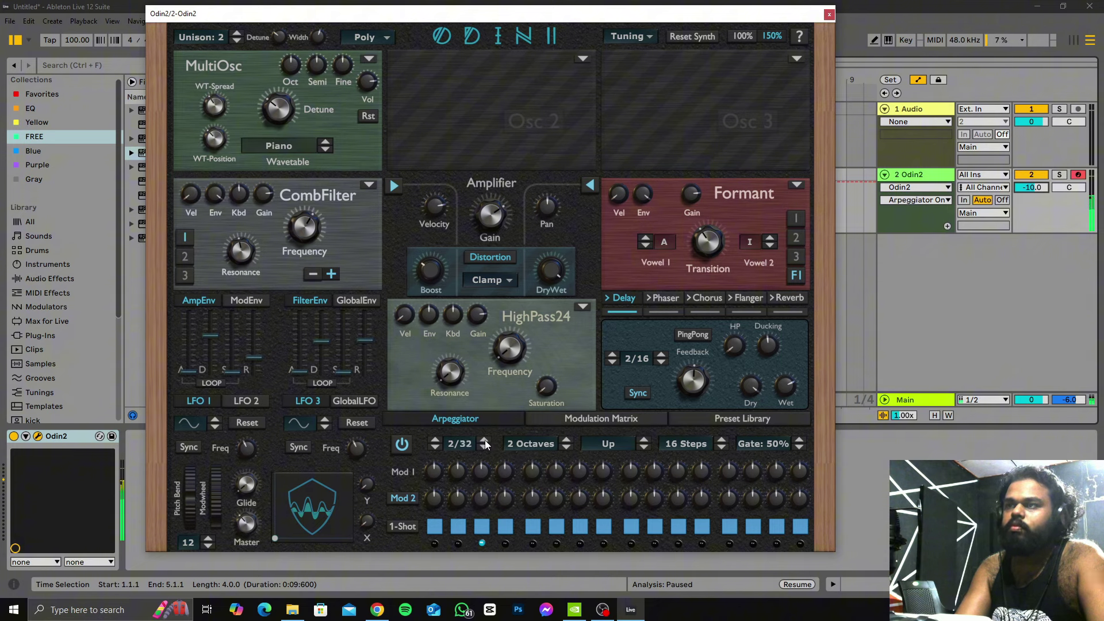
Step: Try the arpeggio over 3 and 4 octaves, set its gate to 100% and return it to 2 octaves
{"action": "left_click", "coordinate": [567, 440]}
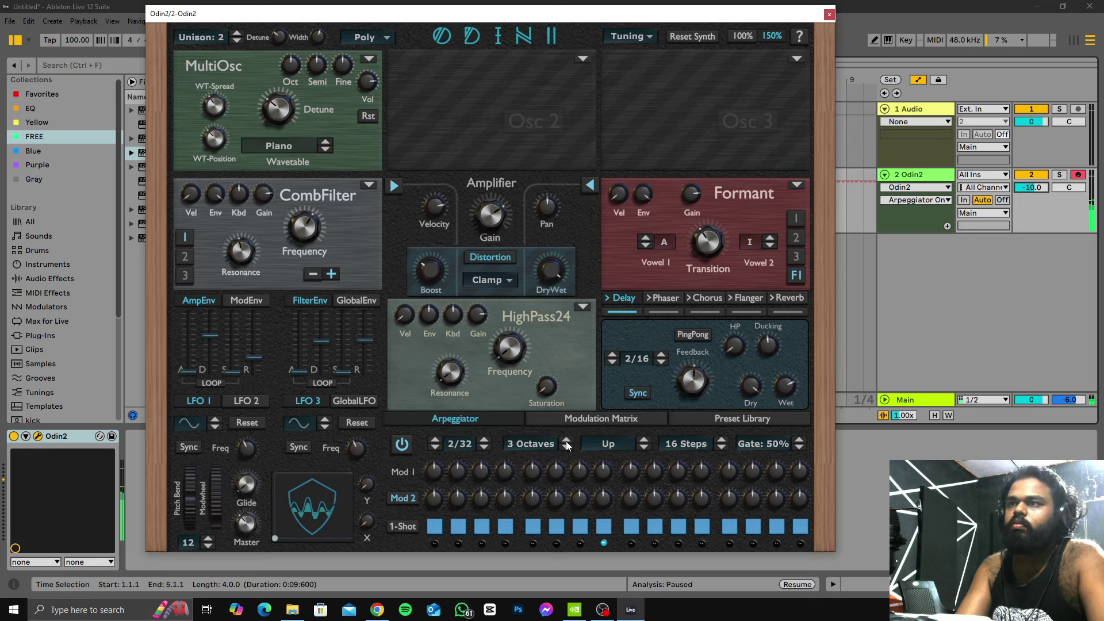
{"action": "left_click", "coordinate": [567, 440]}
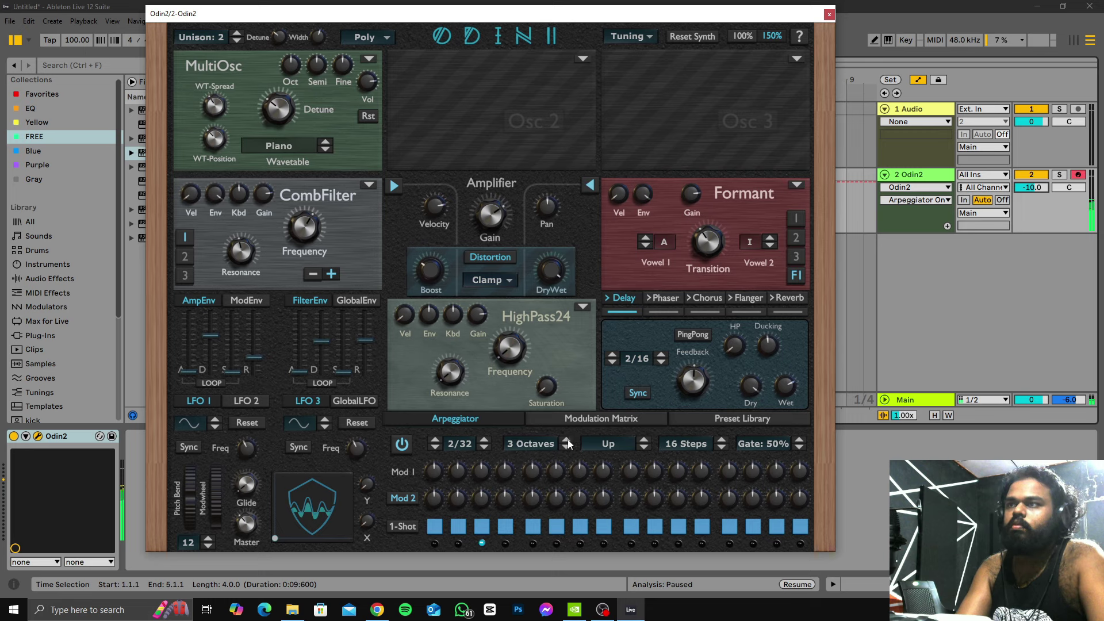
{"action": "left_click", "coordinate": [799, 440]}
{"action": "left_click", "coordinate": [799, 441]}
{"action": "left_click", "coordinate": [798, 441]}
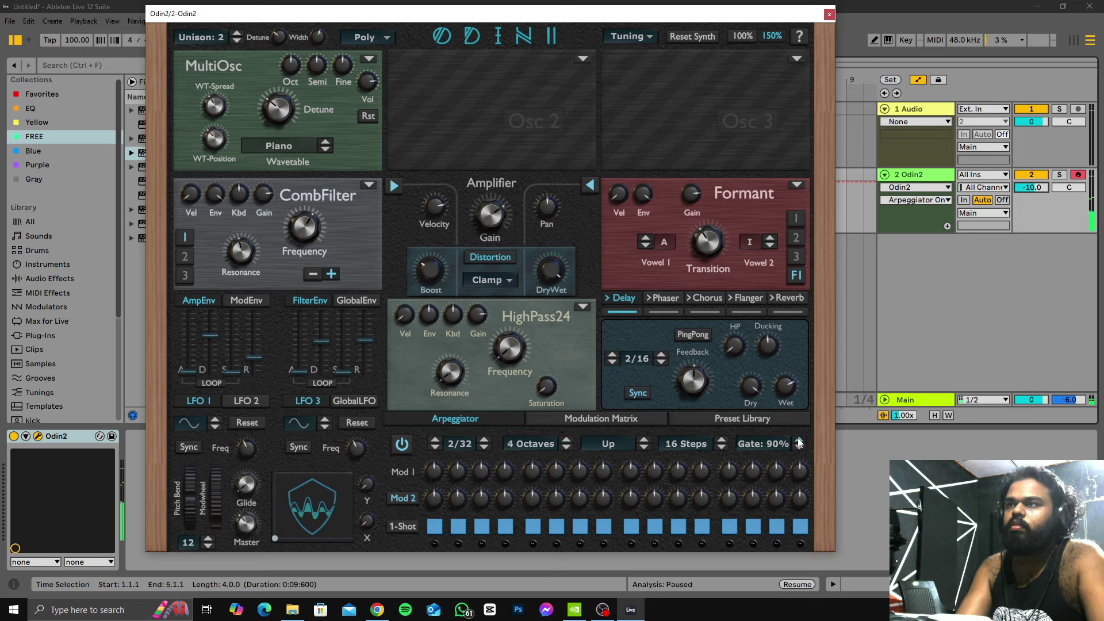
{"action": "left_click", "coordinate": [799, 441]}
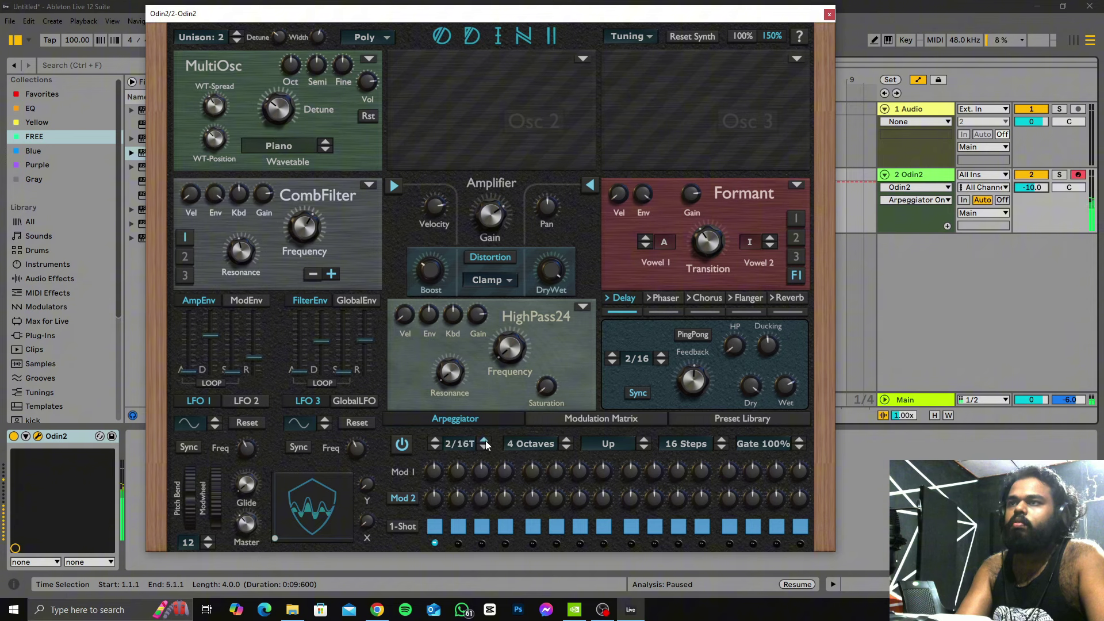
{"action": "left_click", "coordinate": [565, 451]}
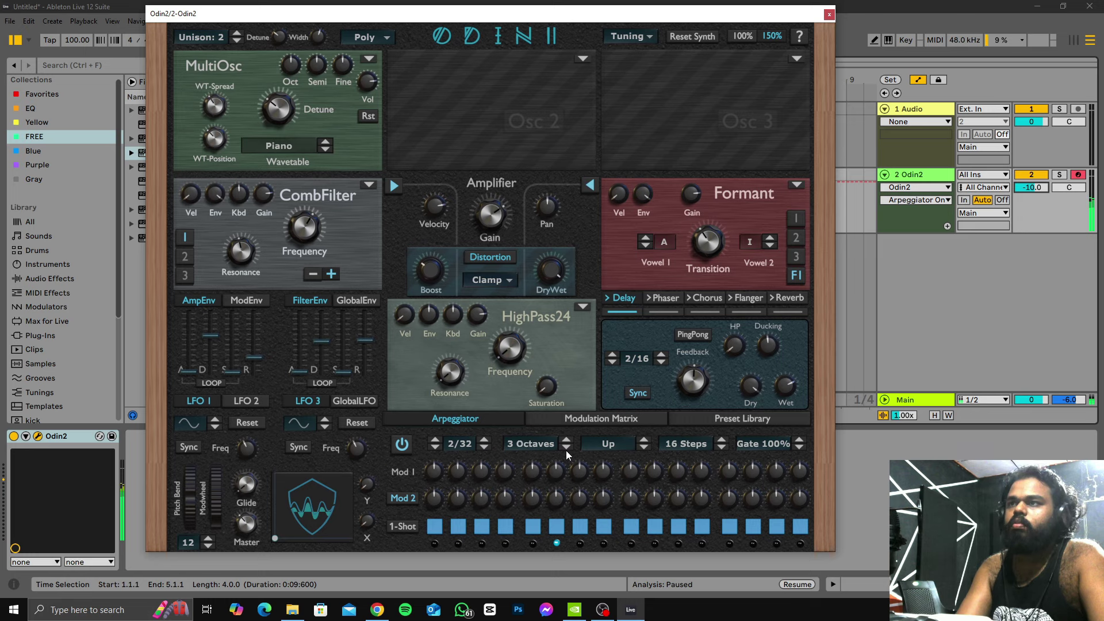
{"action": "left_click", "coordinate": [566, 450]}
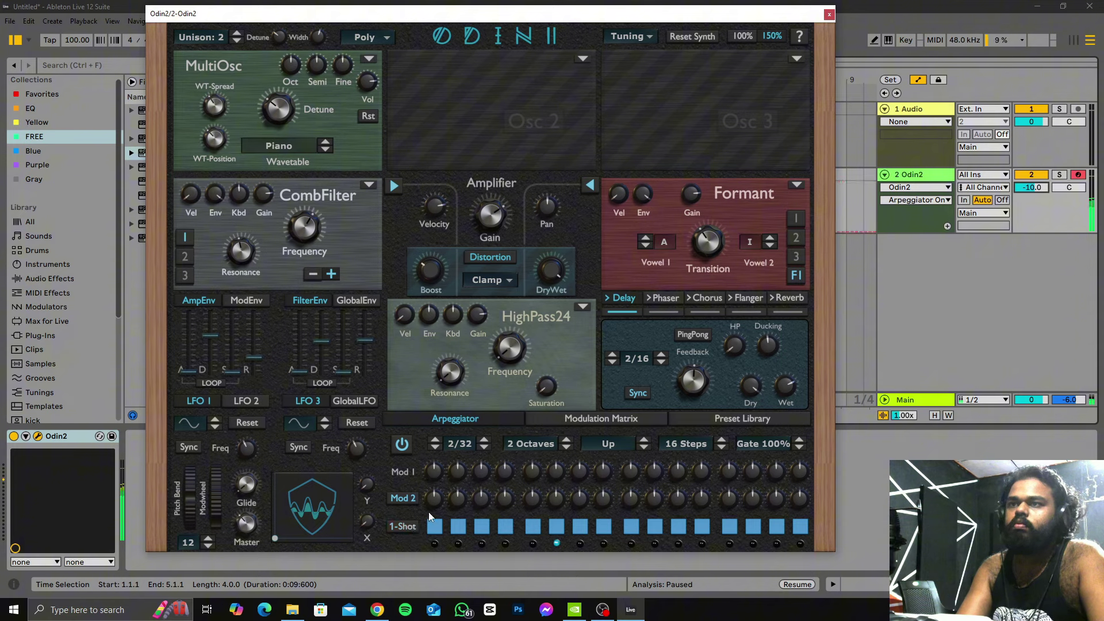
Step: Try a Mod 2 amount of -0.100 on the first arpeggiator step and vary Odin2's Glide amount
{"action": "left_click_drag", "start_coordinate": [432, 499], "coordinate": [441, 506]}
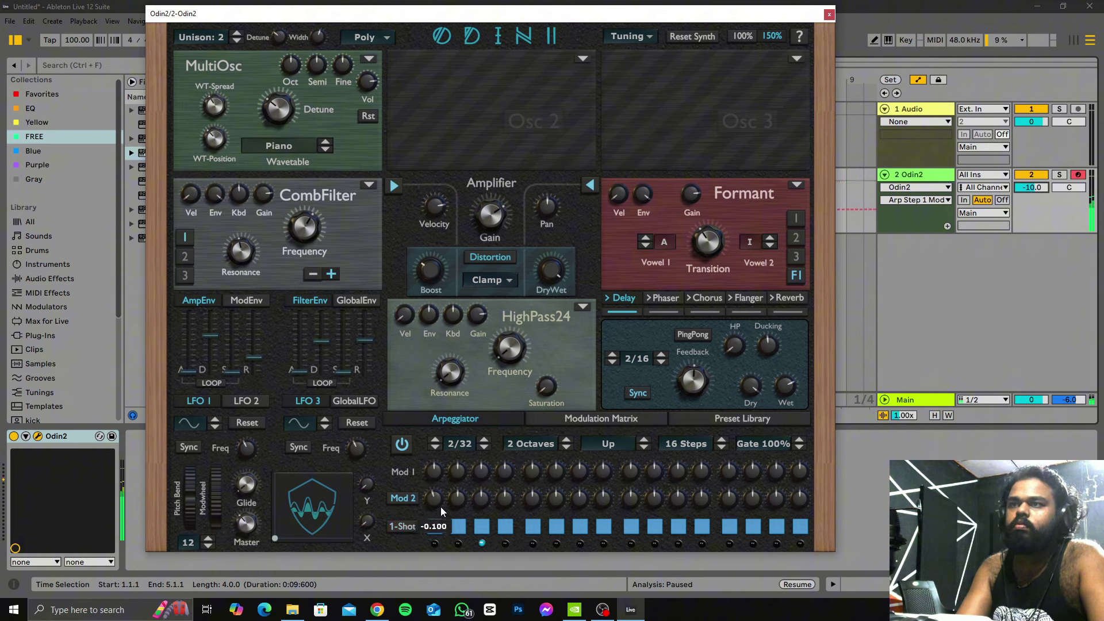
{"action": "left_click_drag", "start_coordinate": [246, 486], "coordinate": [253, 445]}
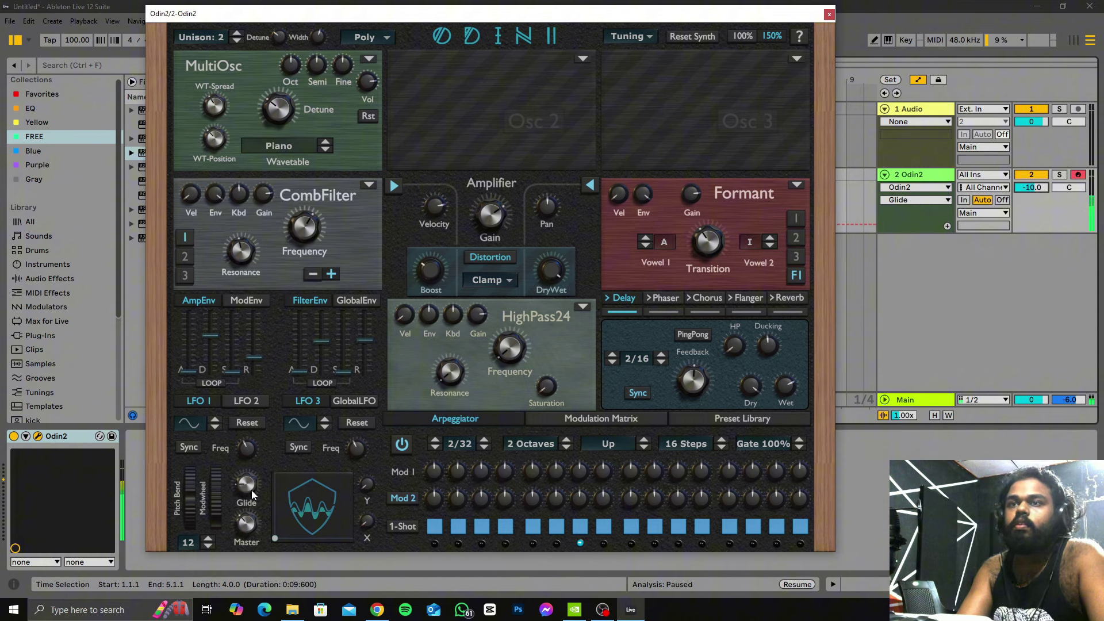
{"action": "left_click_drag", "start_coordinate": [252, 526], "coordinate": [252, 492]}
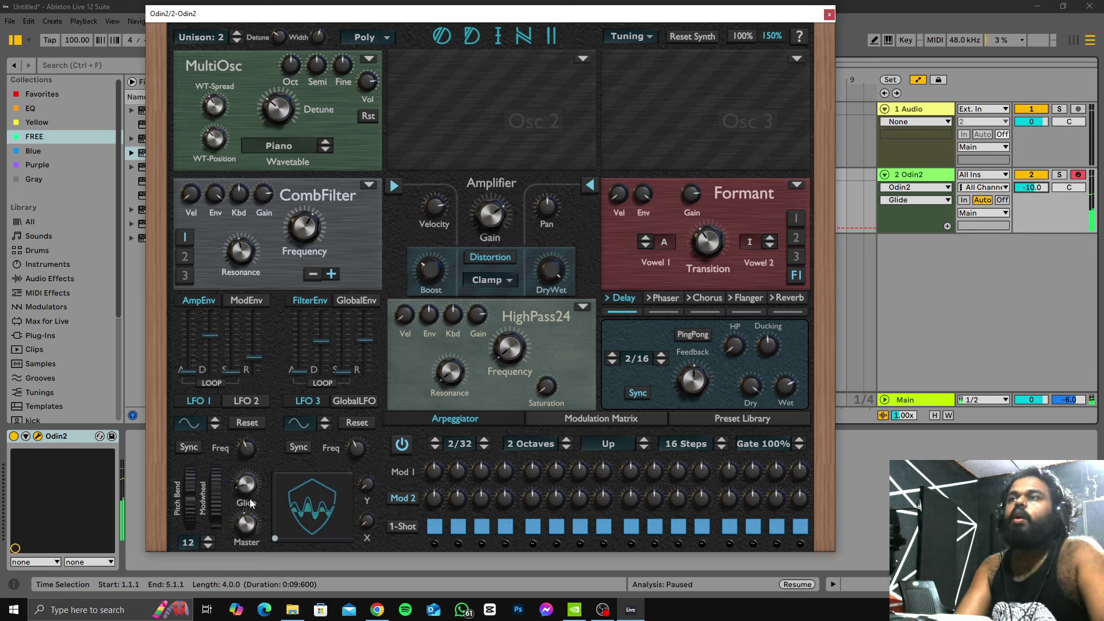
Step: Switch the MultiOsc wavetable to Strings, stop playback and move the point on Odin2's XY pad
{"action": "left_click", "coordinate": [325, 142]}
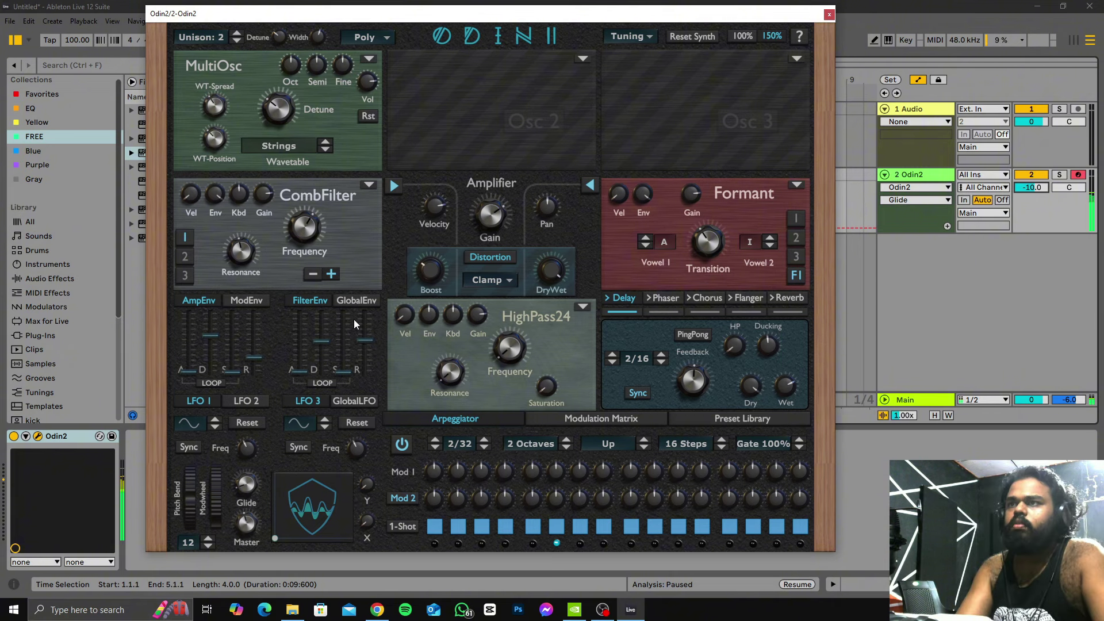
{"action": "left_click_drag", "start_coordinate": [334, 19], "coordinate": [875, 28]}
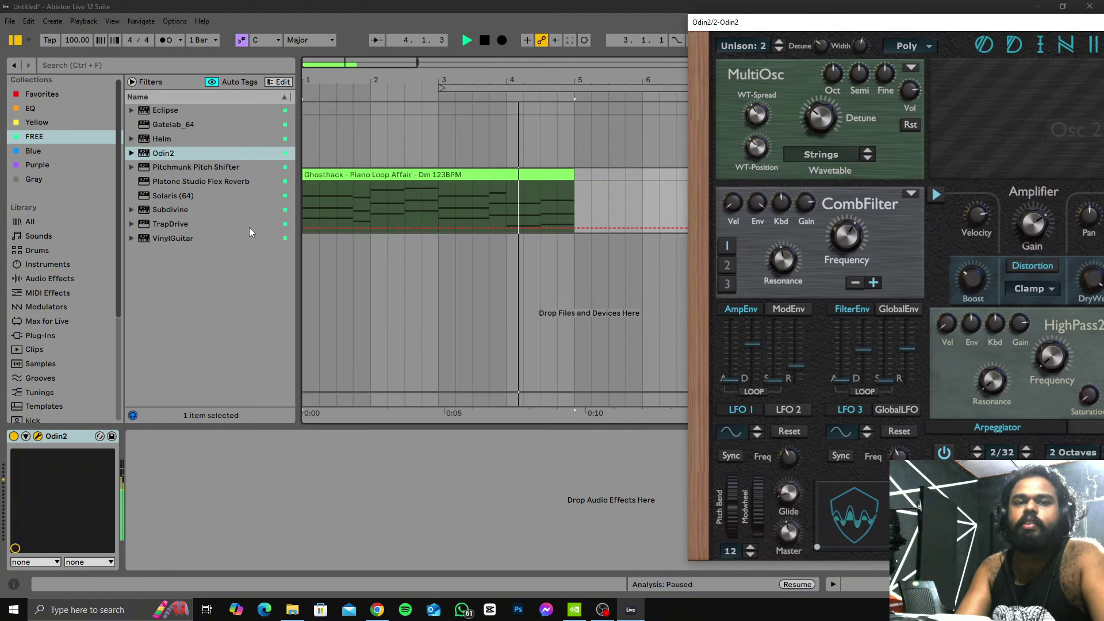
{"action": "left_click", "coordinate": [485, 41]}
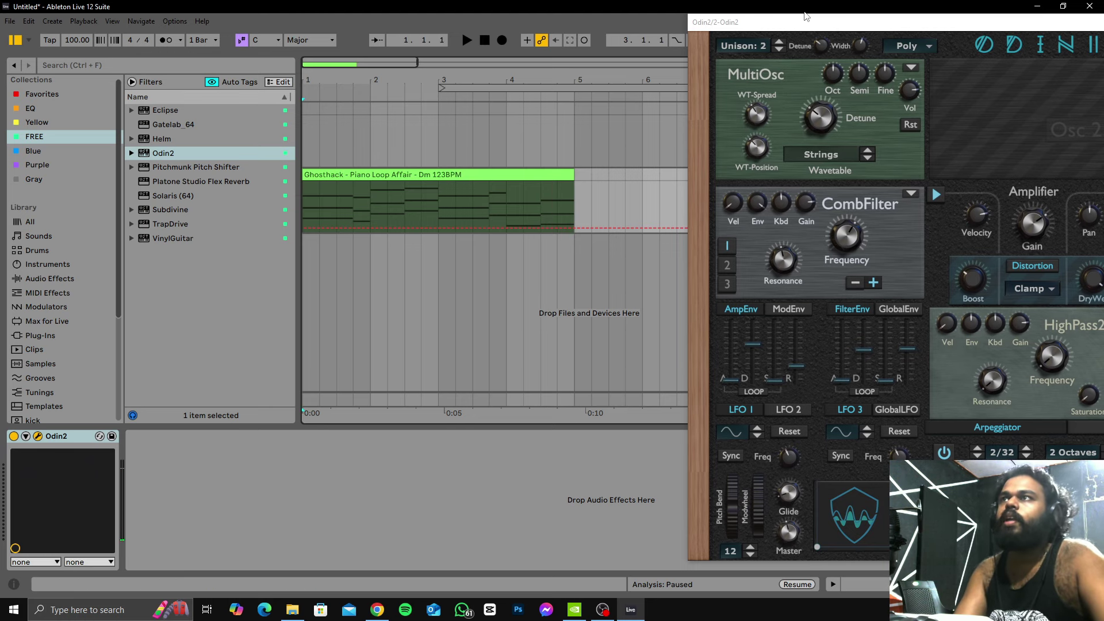
{"action": "left_click_drag", "start_coordinate": [799, 22], "coordinate": [308, 27]}
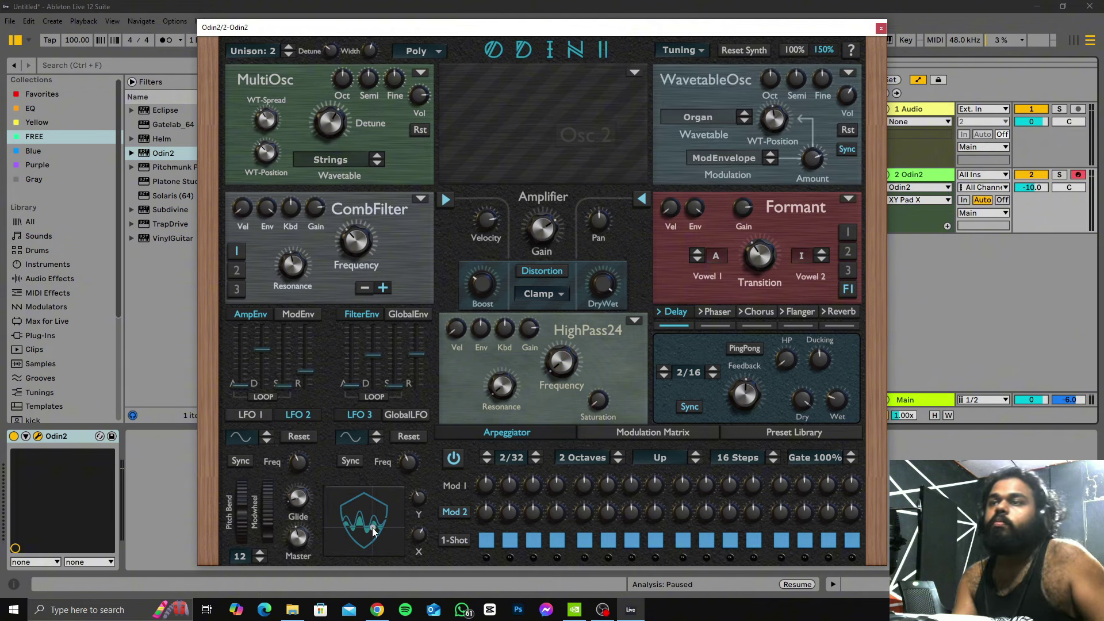
{"action": "mouse_move", "coordinate": [370, 524]}
{"action": "left_mouse_down"}
{"action": "mouse_move", "coordinate": [330, 513]}
{"action": "mouse_move", "coordinate": [319, 473]}
{"action": "mouse_move", "coordinate": [405, 490]}
{"action": "mouse_move", "coordinate": [431, 535]}
{"action": "mouse_move", "coordinate": [416, 559]}
{"action": "mouse_move", "coordinate": [355, 531]}
{"action": "mouse_move", "coordinate": [340, 540]}
{"action": "mouse_move", "coordinate": [360, 524]}
{"action": "left_mouse_up"}
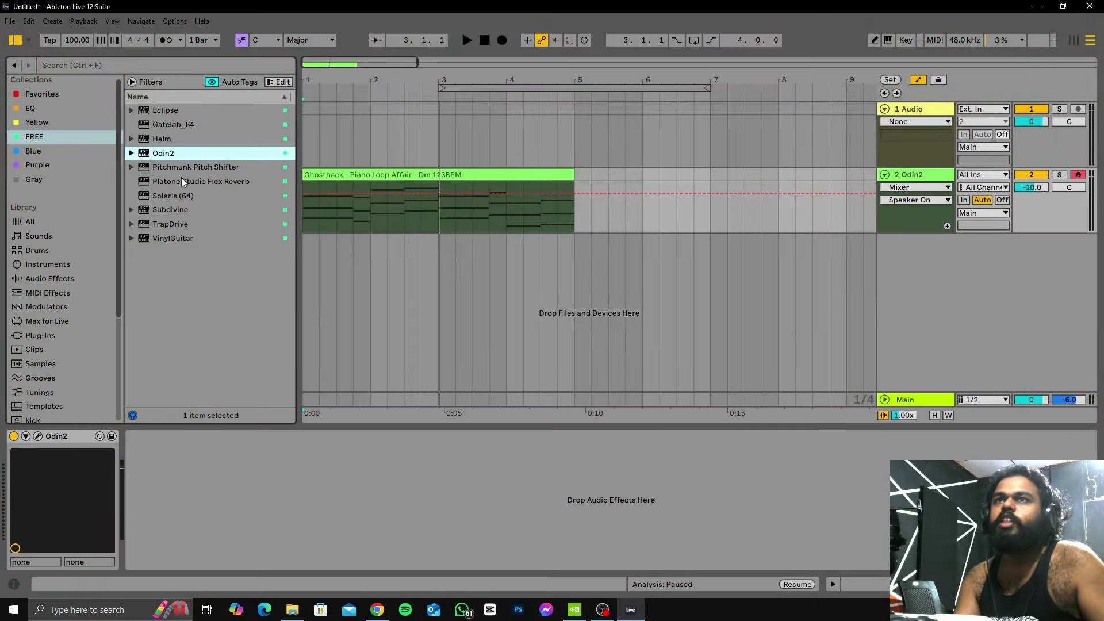
Step: Add Pitchmunk Pitch Shifter after Odin2, move its window off the clip and play from the start
{"action": "left_click_drag", "start_coordinate": [187, 167], "coordinate": [271, 509]}
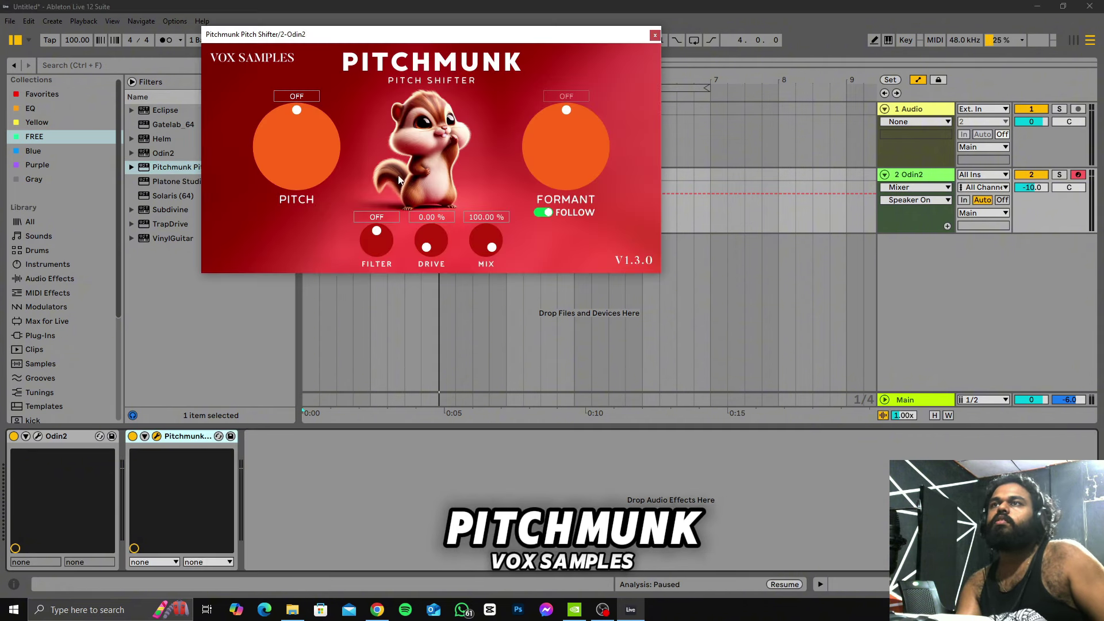
{"action": "left_click_drag", "start_coordinate": [393, 38], "coordinate": [660, 240]}
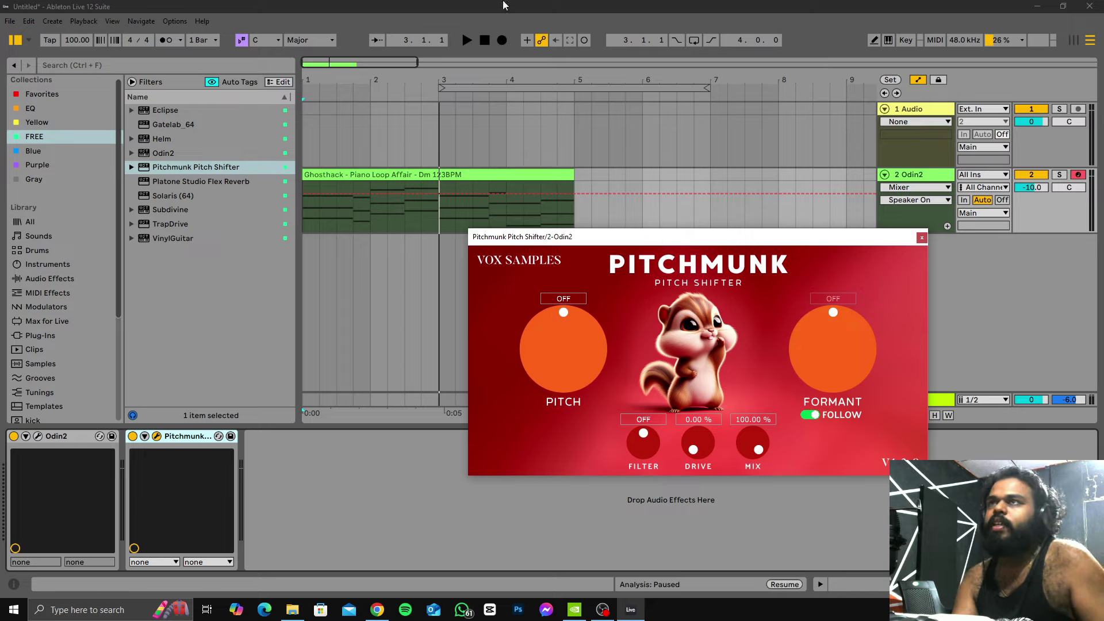
{"action": "left_click", "coordinate": [484, 42]}
{"action": "key", "text": "space"}
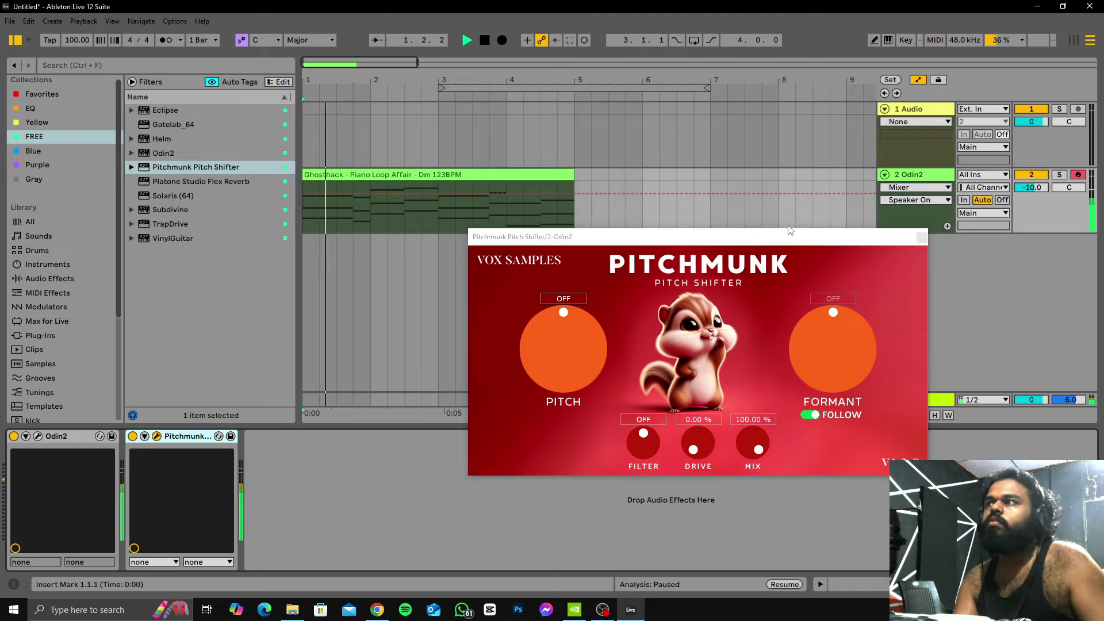
Step: Try Pitchmunk's Pitch control and turn off Formant Follow during playback
{"action": "mouse_move", "coordinate": [578, 317]}
{"action": "left_mouse_down"}
{"action": "mouse_move", "coordinate": [578, 385]}
{"action": "mouse_move", "coordinate": [592, 274]}
{"action": "mouse_move", "coordinate": [598, 326]}
{"action": "mouse_move", "coordinate": [599, 316]}
{"action": "mouse_move", "coordinate": [562, 319]}
{"action": "mouse_move", "coordinate": [559, 344]}
{"action": "mouse_move", "coordinate": [571, 314]}
{"action": "left_mouse_up"}
{"action": "key", "text": "space"}
{"action": "left_click", "coordinate": [810, 415]}
{"action": "key", "text": "space"}
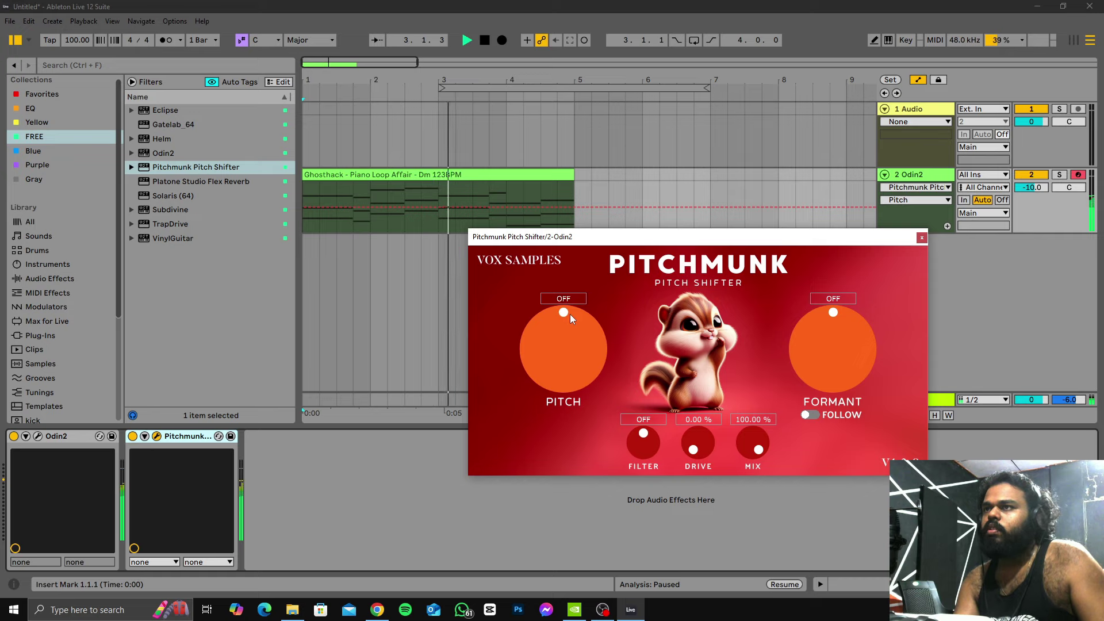
Step: Stop playback, delete Pitchmunk from the Odin2 track and deactivate the track
{"action": "key", "text": "space"}
{"action": "left_click", "coordinate": [182, 438]}
{"action": "key", "text": "Delete"}
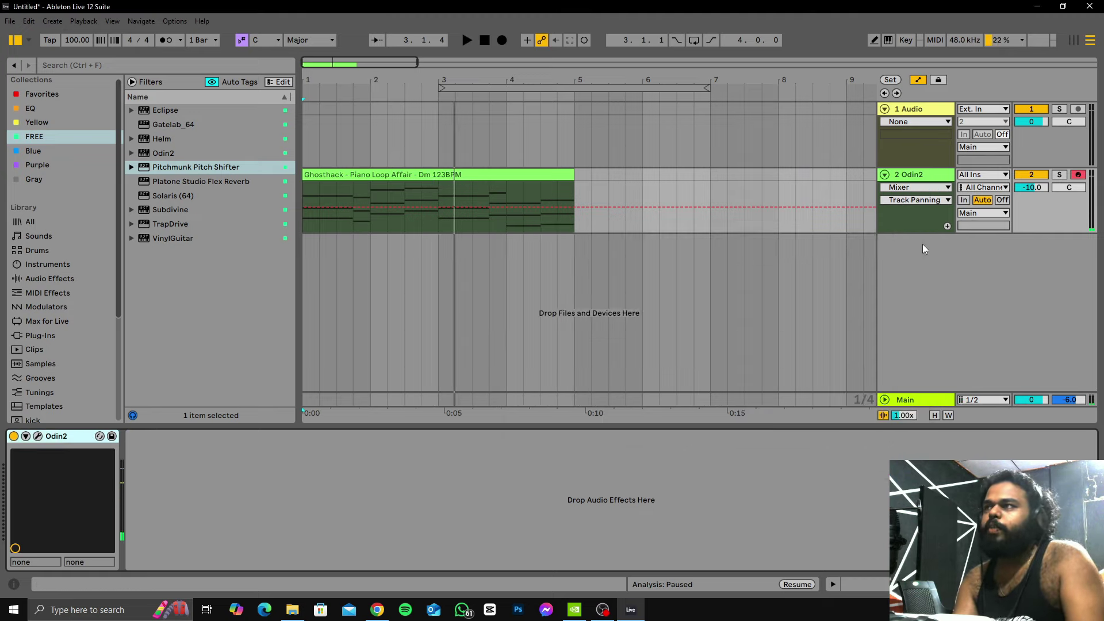
{"action": "left_click", "coordinate": [1038, 175]}
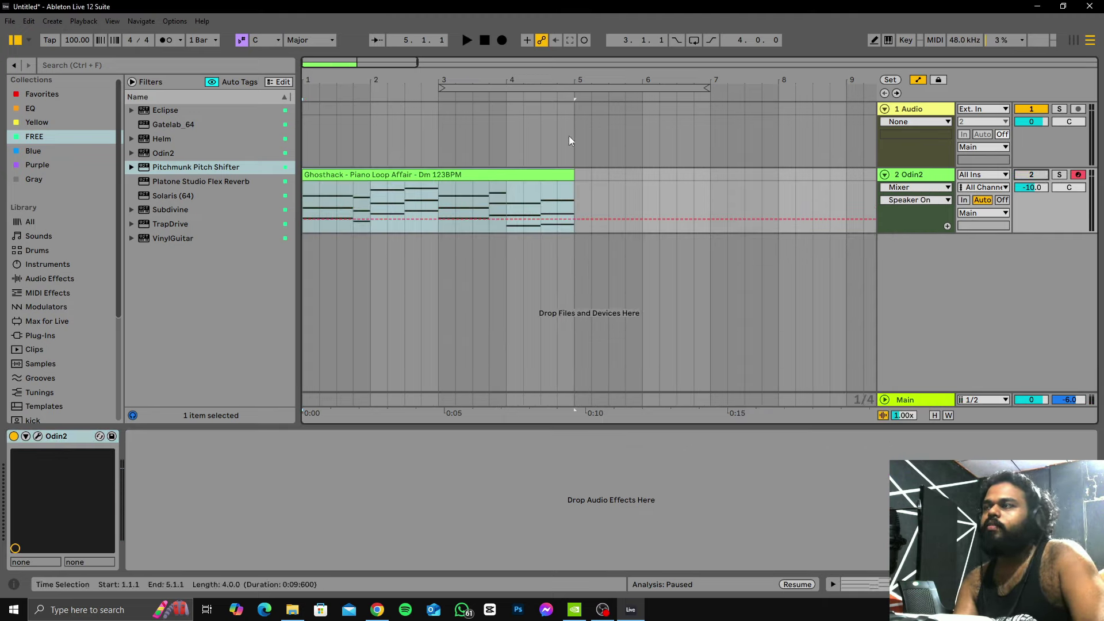
Step: Place the sample KARRA_vocal_adlib_wet_ooheyai_150_C on a new audio track at bar 5 and lower the track volume to -8.3 dB
{"action": "scroll", "coordinate": [226, 346], "scroll_direction": "down", "scroll_amount": 3}
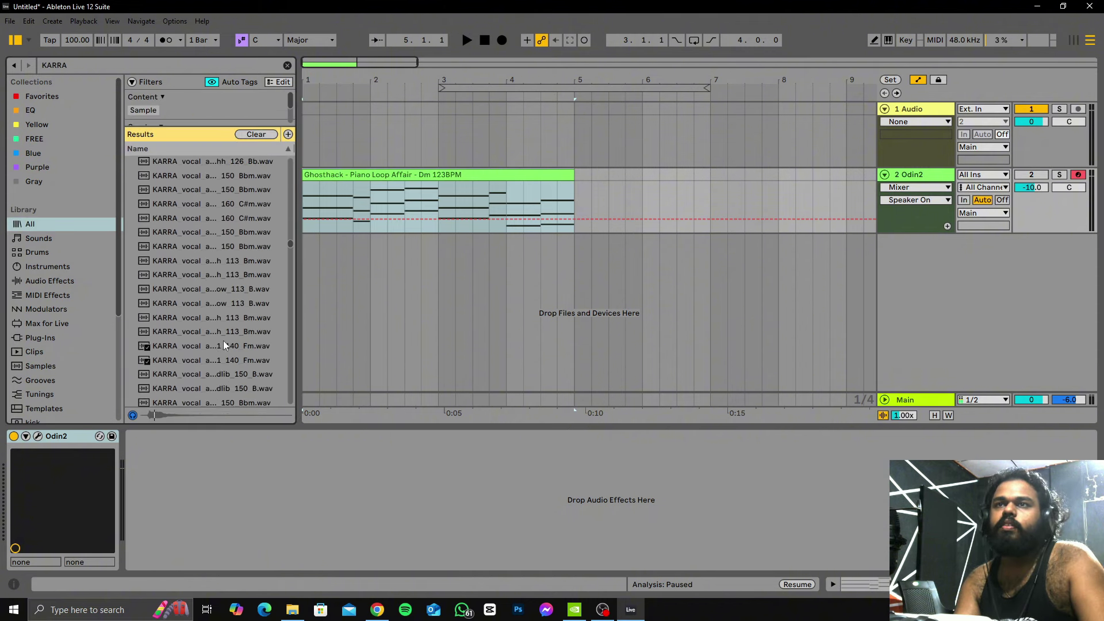
{"action": "scroll", "coordinate": [225, 345], "scroll_direction": "down", "scroll_amount": 5}
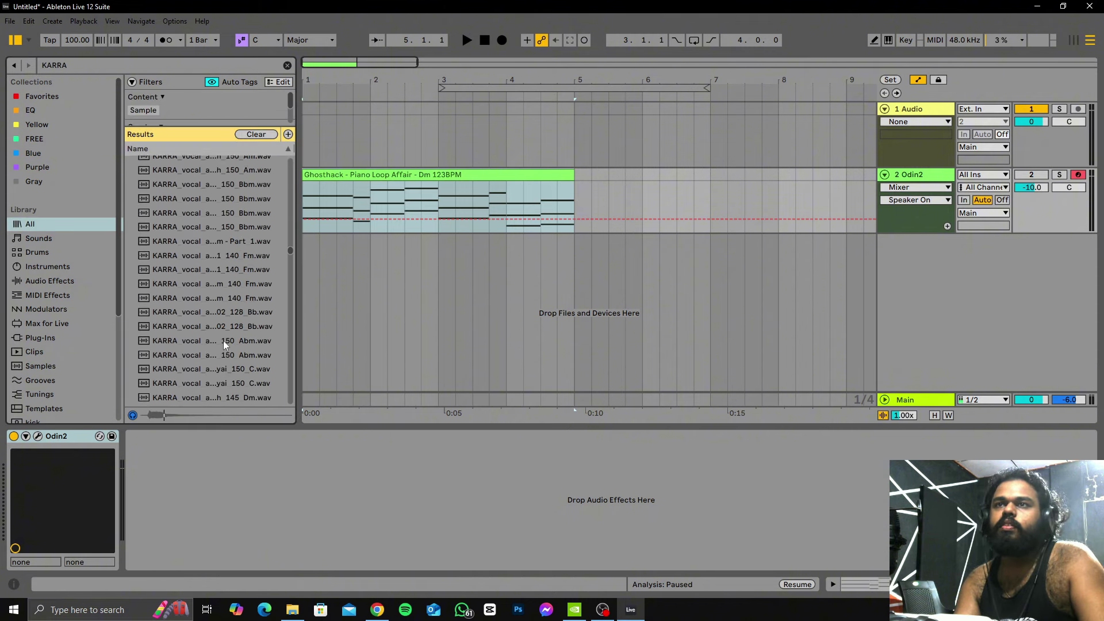
{"action": "scroll", "coordinate": [226, 345], "scroll_direction": "down", "scroll_amount": 8}
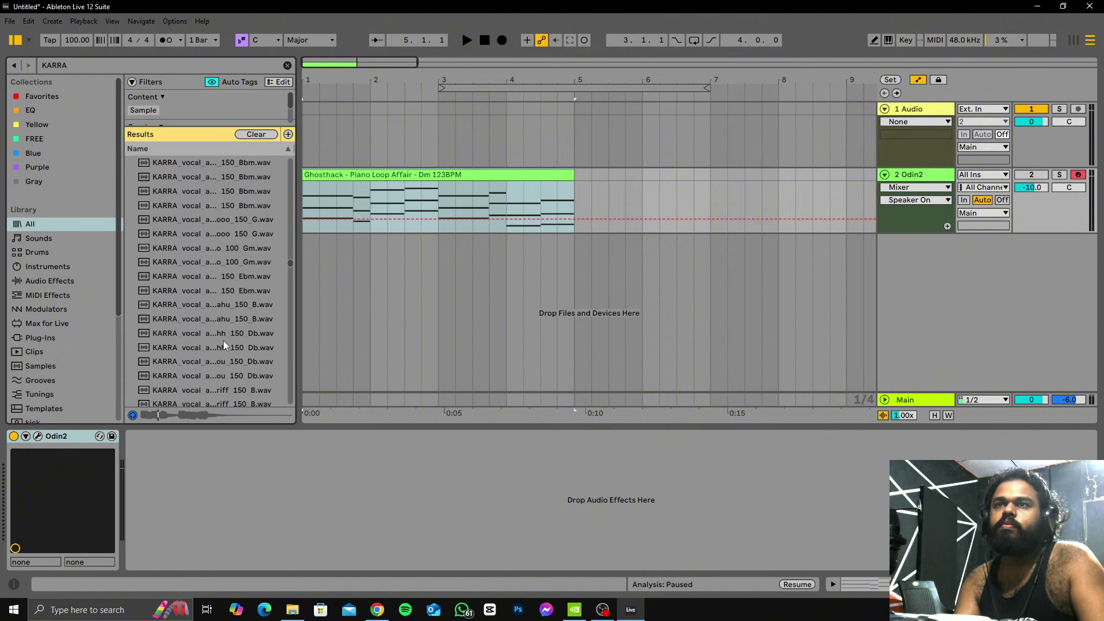
{"action": "left_click_drag", "start_coordinate": [236, 281], "coordinate": [579, 283]}
{"action": "left_click_drag", "start_coordinate": [1034, 256], "coordinate": [1034, 267]}
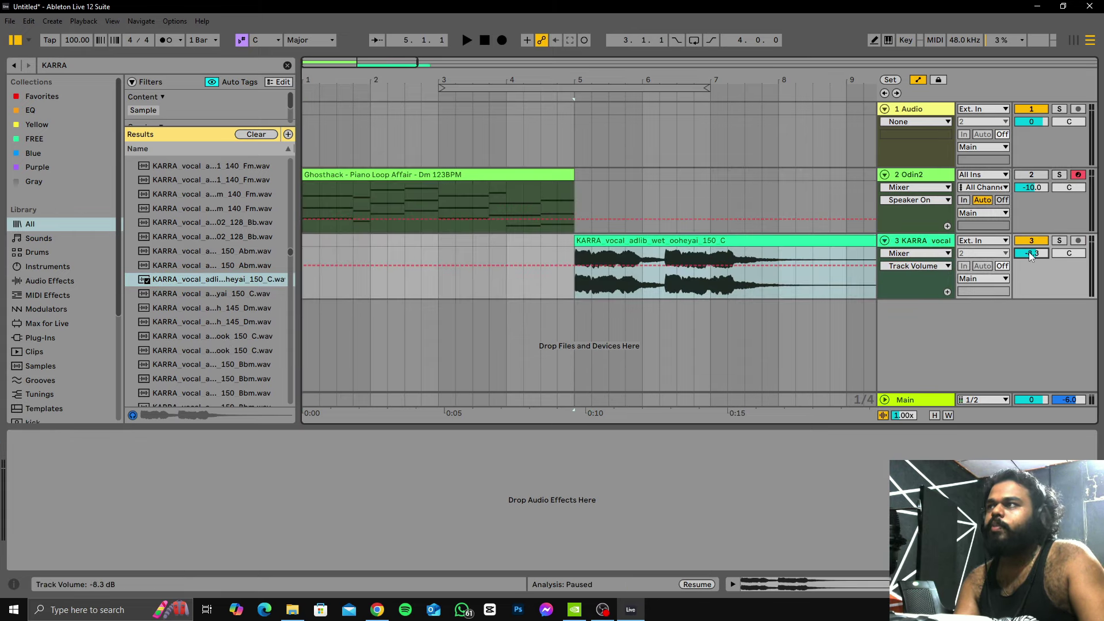
Step: Add Pitchmunk Pitch Shifter to the soloed vocal track, move its window aside and play the clip from bar 5
{"action": "left_click", "coordinate": [936, 253]}
{"action": "left_click", "coordinate": [928, 241]}
{"action": "left_click", "coordinate": [534, 503]}
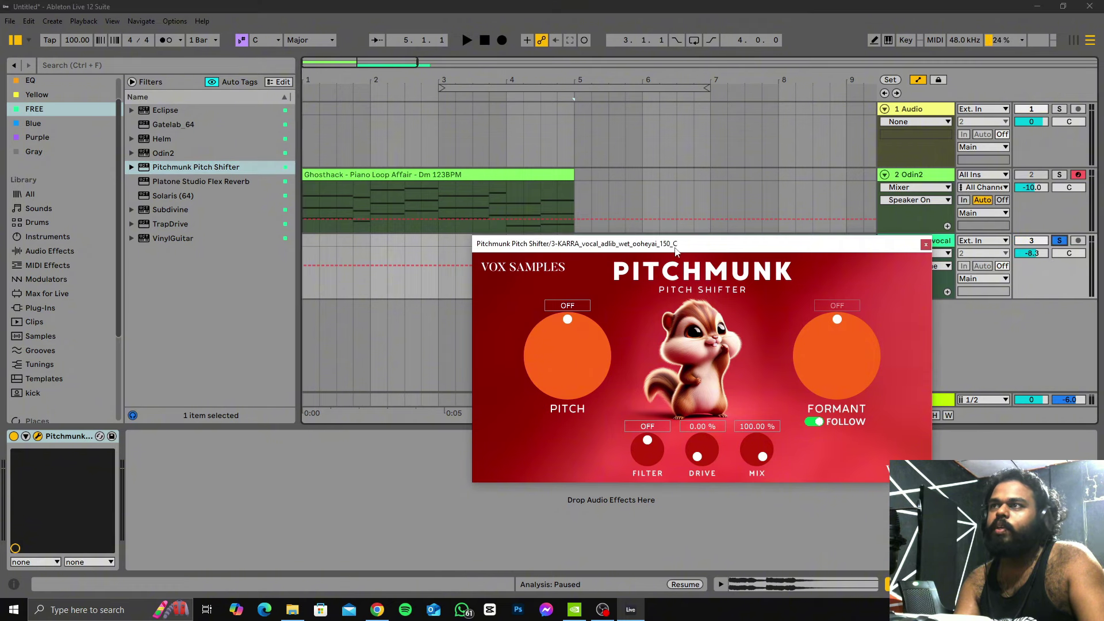
{"action": "left_click_drag", "start_coordinate": [676, 252], "coordinate": [372, 248]}
{"action": "key", "text": "space"}
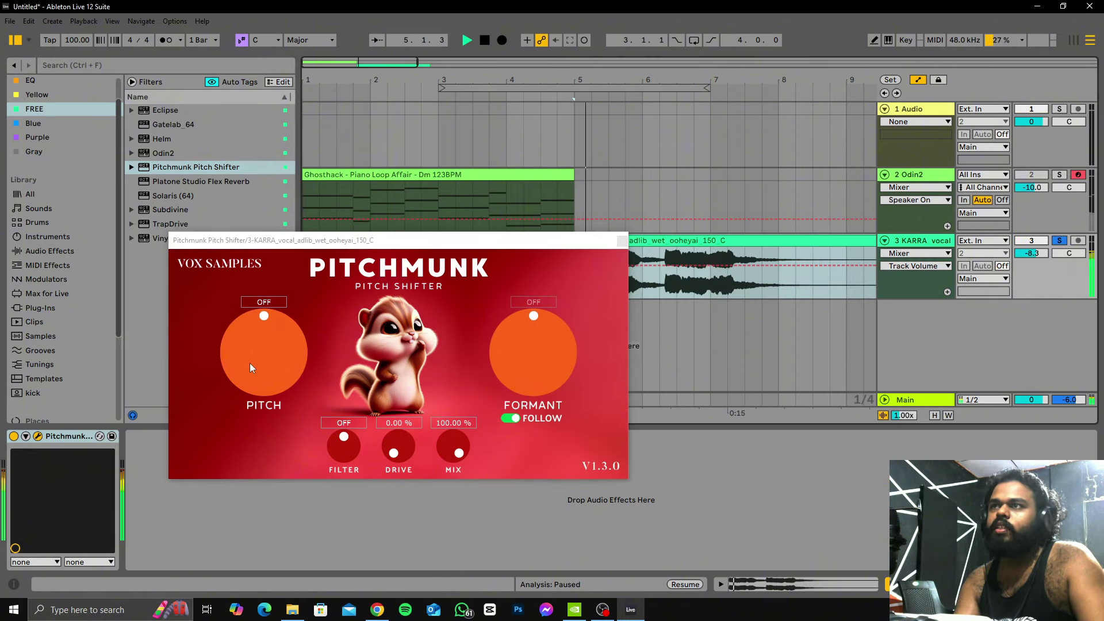
Step: Lower Pitchmunk's Pitch to -9.98 during playback, stop, and move the plug-in window off the vocal clip
{"action": "left_click_drag", "start_coordinate": [249, 363], "coordinate": [254, 389]}
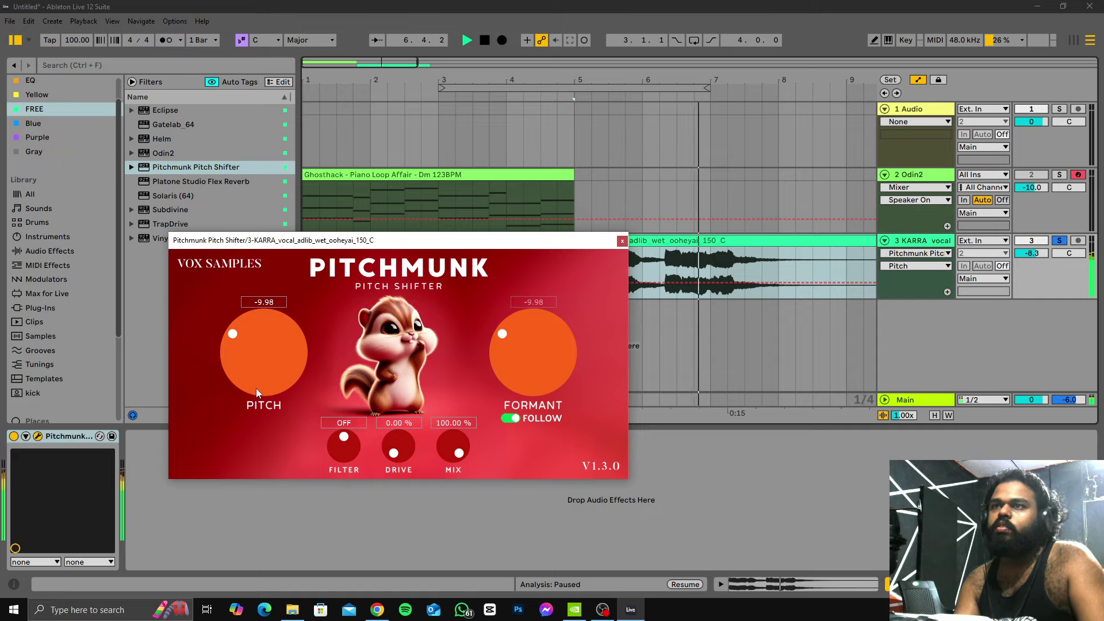
{"action": "key", "text": "space"}
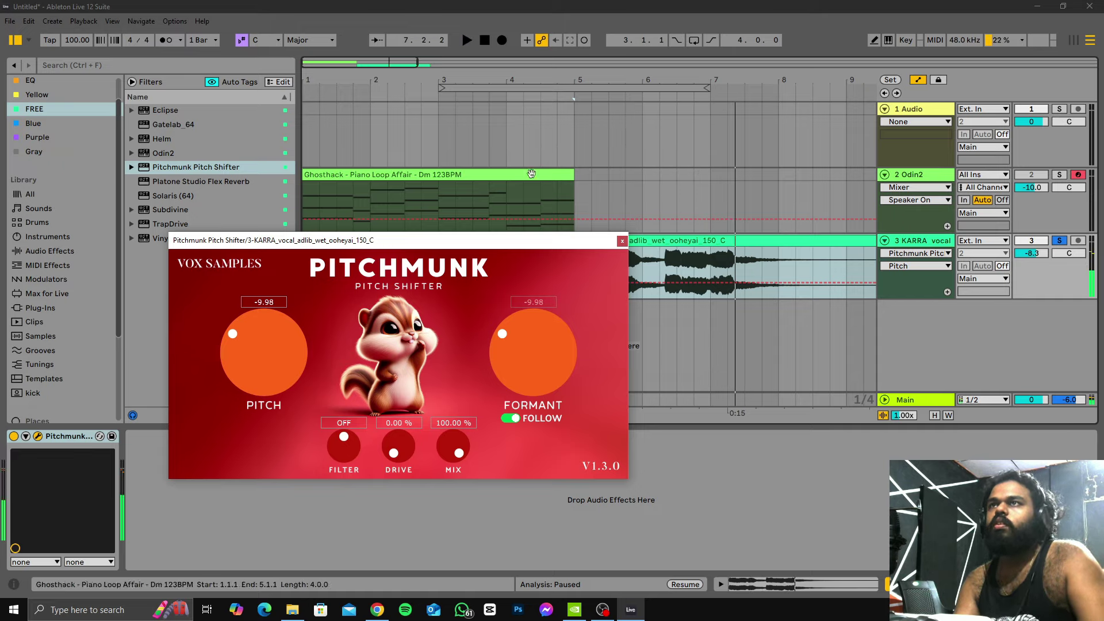
{"action": "left_click_drag", "start_coordinate": [491, 242], "coordinate": [931, 321]}
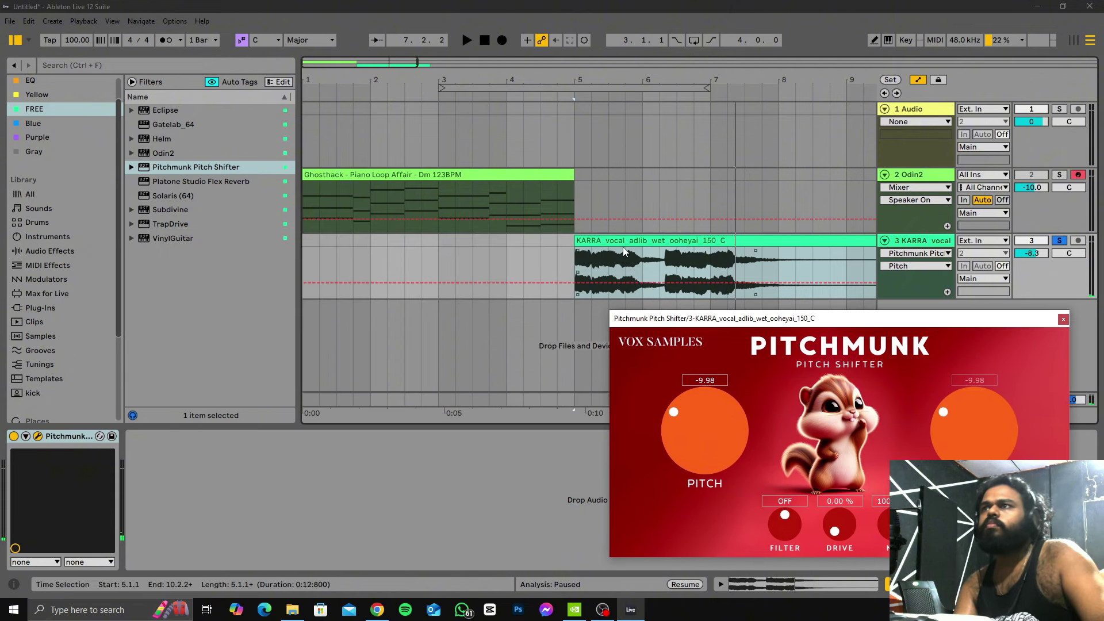
Step: Turn on Warp for the vocal clip, set its BPM to 150 and play it
{"action": "double_click", "coordinate": [624, 251]}
{"action": "scroll", "coordinate": [36, 482], "scroll_direction": "down", "scroll_amount": 2}
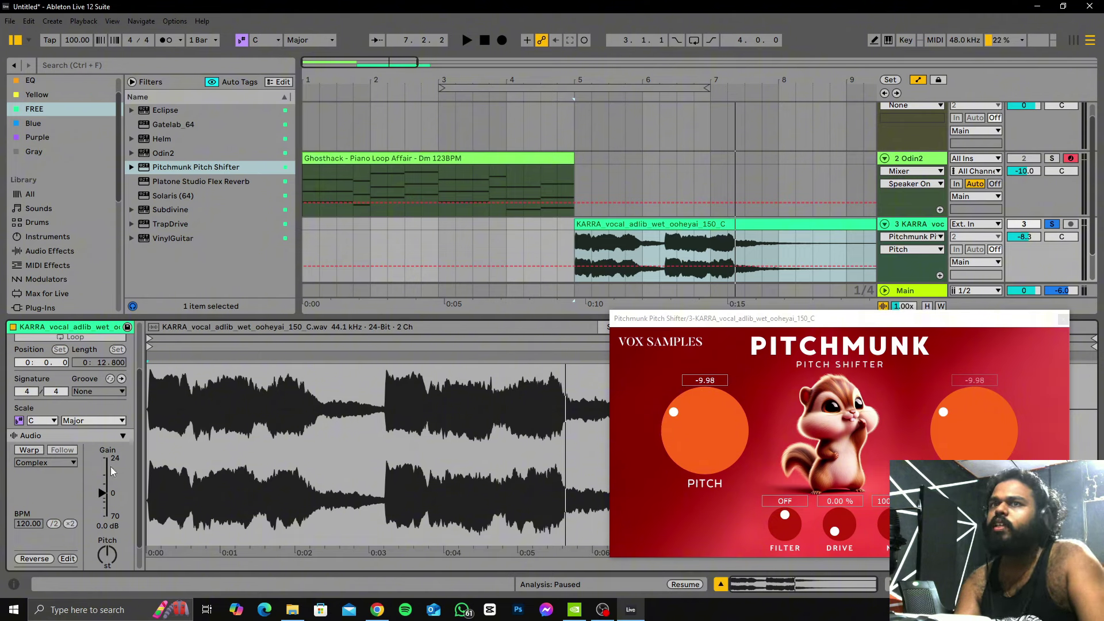
{"action": "left_click", "coordinate": [28, 450]}
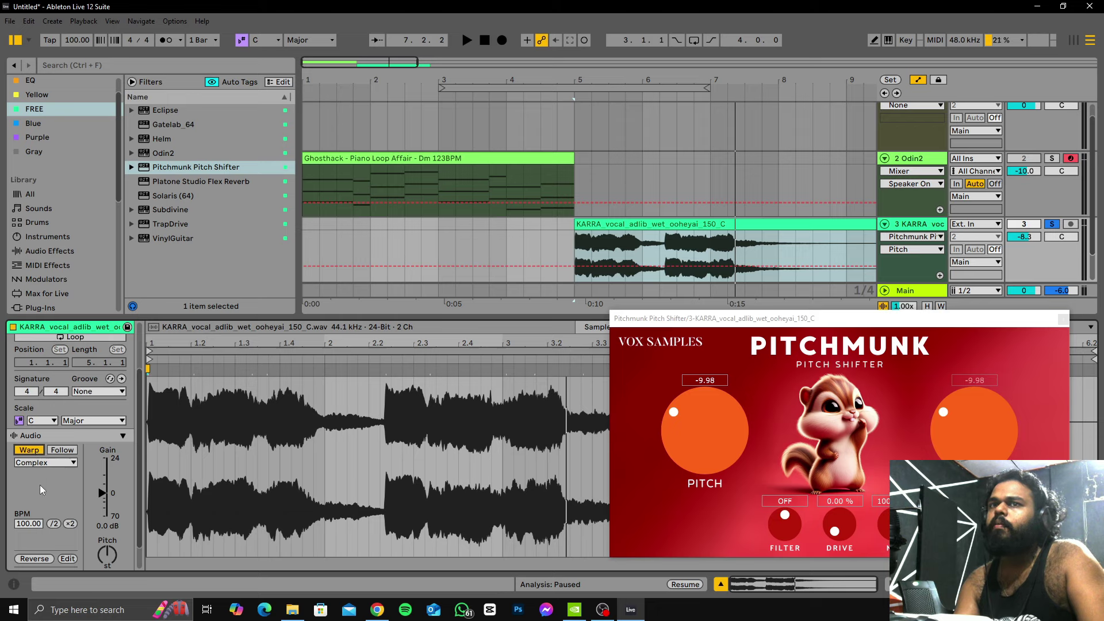
{"action": "type", "text": "150"}
{"action": "key", "text": "Return"}
{"action": "key", "text": "space"}
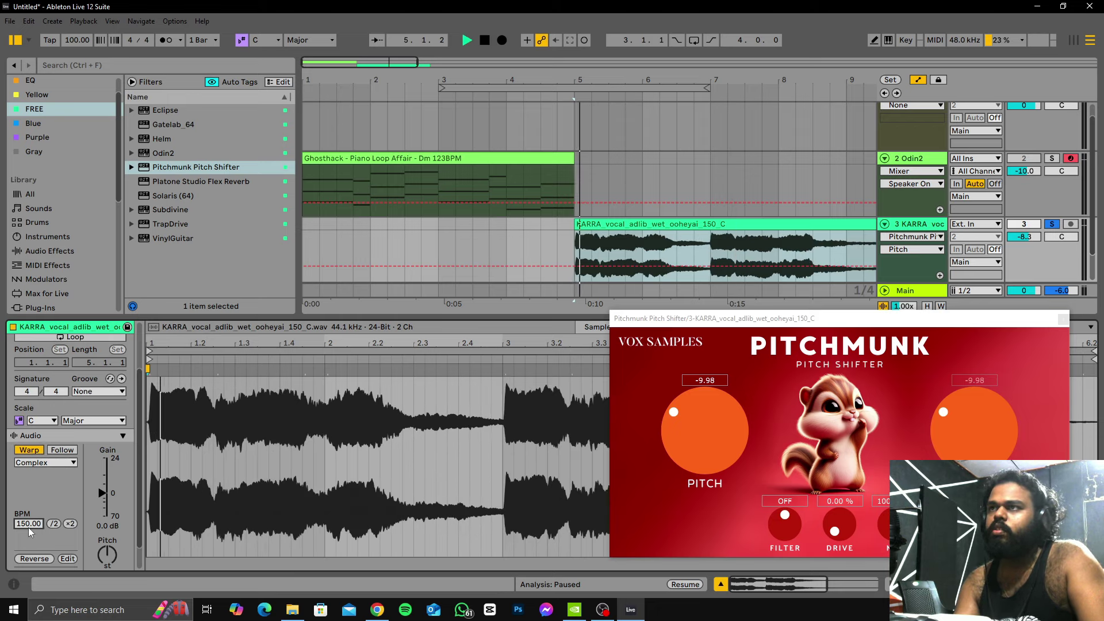
Step: Set the vocal clip's BPM to 75
{"action": "left_click", "coordinate": [24, 523]}
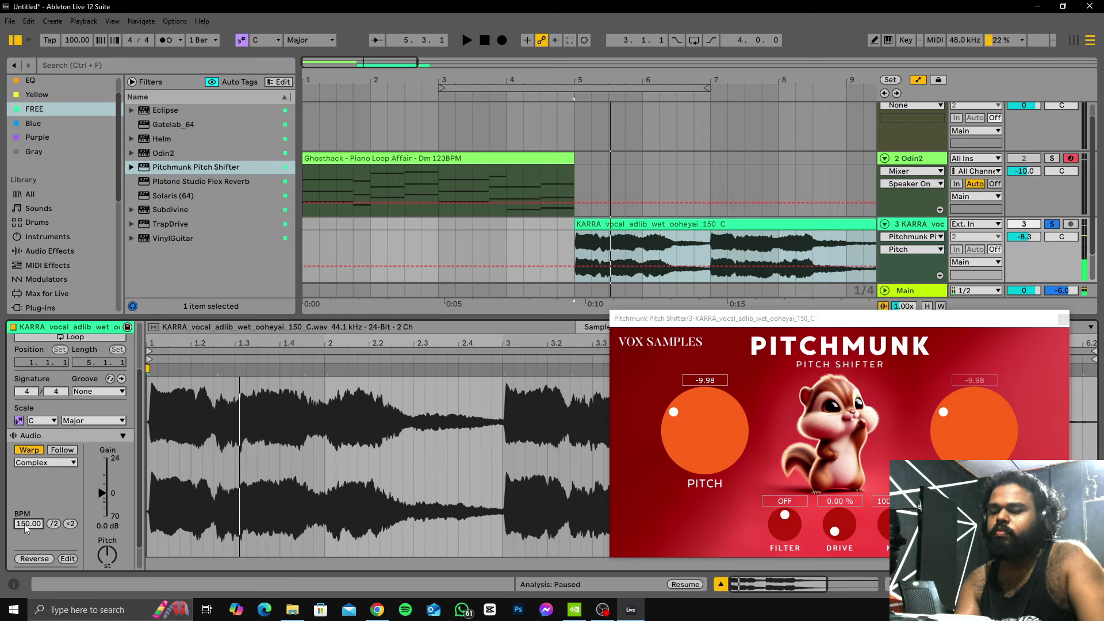
{"action": "type", "text": "75"}
{"action": "key", "text": "Return"}
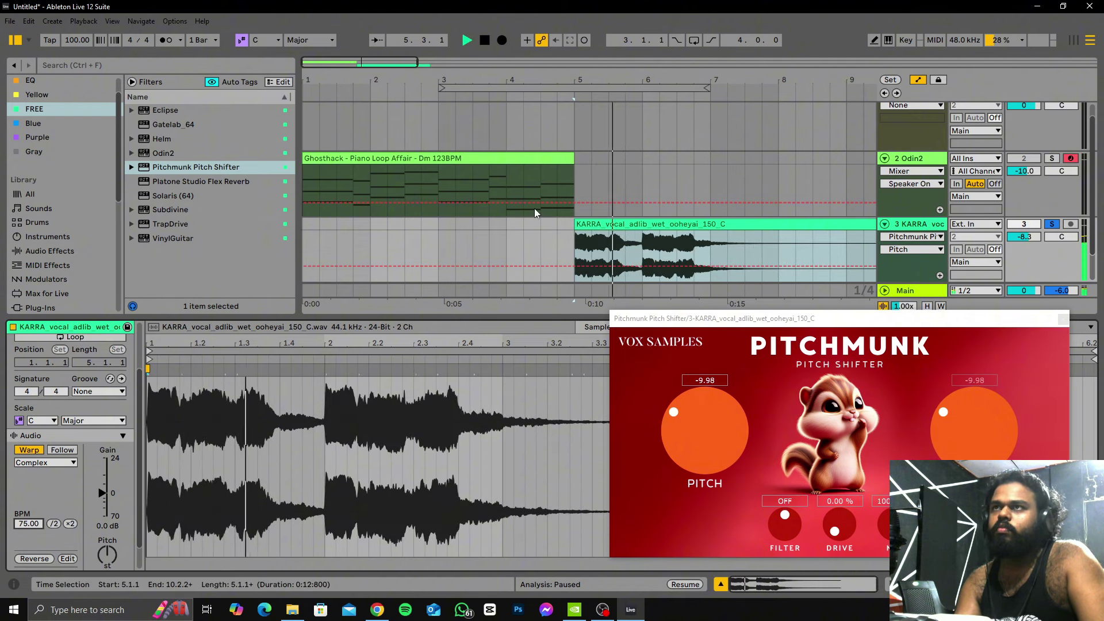
Step: Move the vocal clip to bar 1, play it with the Odin2 track unmuted and set the vocal volume to -9.7 dB
{"action": "double_click", "coordinate": [485, 40]}
{"action": "key", "text": "space"}
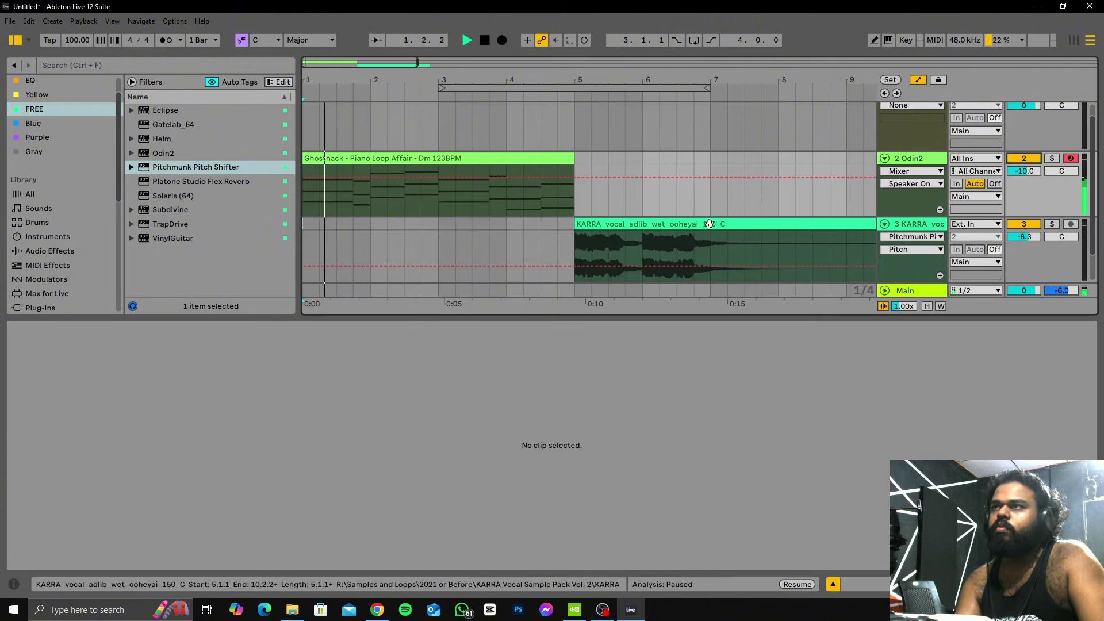
{"action": "key", "text": "space"}
{"action": "left_click_drag", "start_coordinate": [710, 225], "coordinate": [438, 225]}
{"action": "key", "text": "space"}
{"action": "left_click_drag", "start_coordinate": [1037, 236], "coordinate": [1037, 243]}
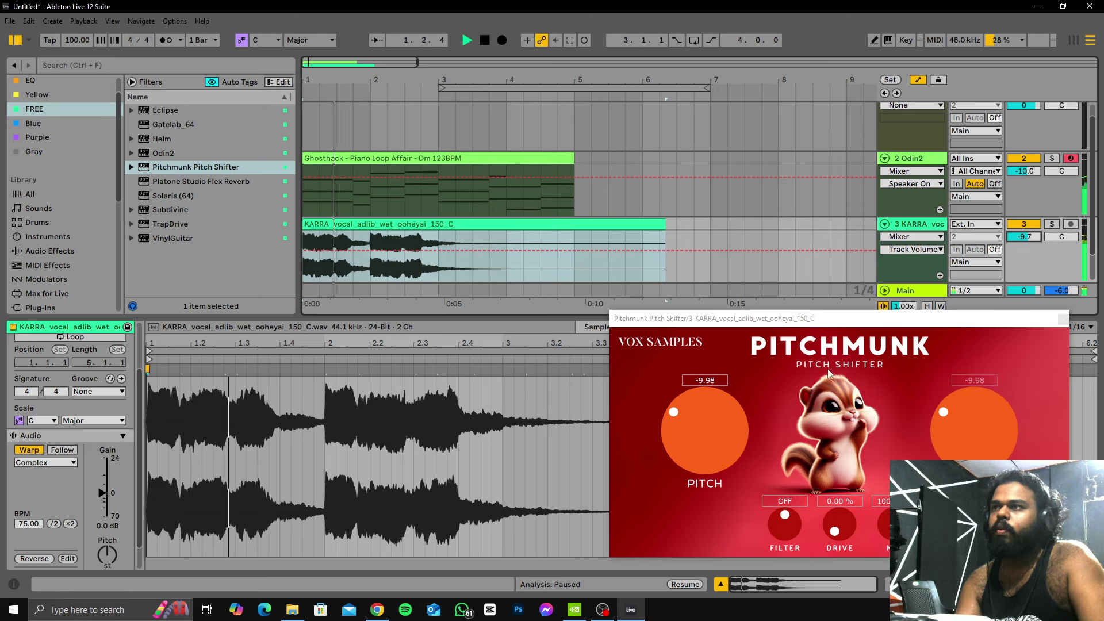
Step: Adjust Pitchmunk's Pitch to -5.75 while replaying the vocal with the piano clip from the start
{"action": "key", "text": "space"}
{"action": "left_click_drag", "start_coordinate": [743, 430], "coordinate": [716, 413]}
{"action": "key", "text": "space"}
{"action": "left_click_drag", "start_coordinate": [716, 413], "coordinate": [684, 402]}
{"action": "key", "text": "space"}
{"action": "key", "text": "space"}
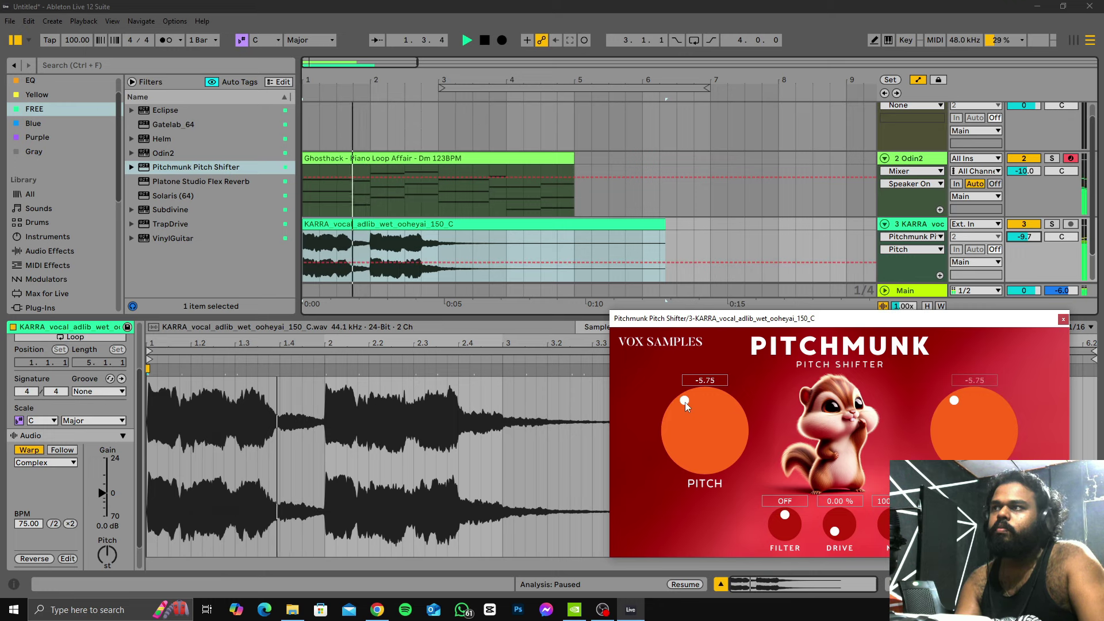
Step: Turn off Formant Follow in Pitchmunk, restart playback and lower Pitch to -7.29
{"action": "key", "text": "space"}
{"action": "key", "text": "space"}
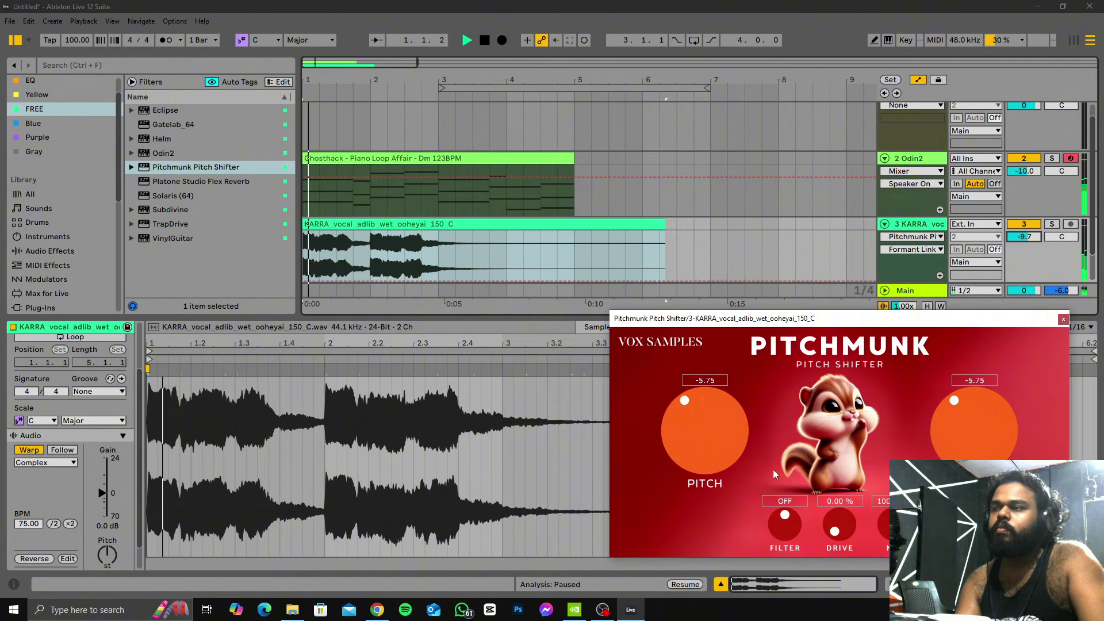
{"action": "left_click_drag", "start_coordinate": [685, 403], "coordinate": [685, 407]}
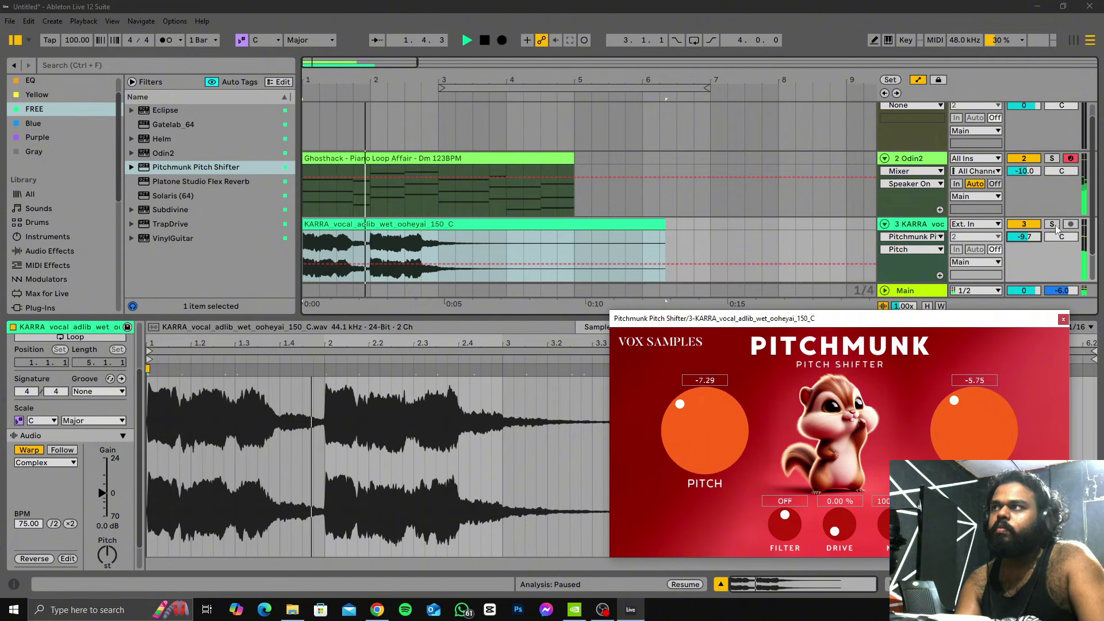
Step: Set the Odin2 track volume to -6.0 dB and the vocal track volume to -13.5 dB, replaying from the start
{"action": "left_click_drag", "start_coordinate": [1025, 172], "coordinate": [1025, 165]}
{"action": "left_click_drag", "start_coordinate": [1027, 238], "coordinate": [1027, 245]}
{"action": "key", "text": "space"}
{"action": "key", "text": "space"}
{"action": "key", "text": "space"}
{"action": "key", "text": "space"}
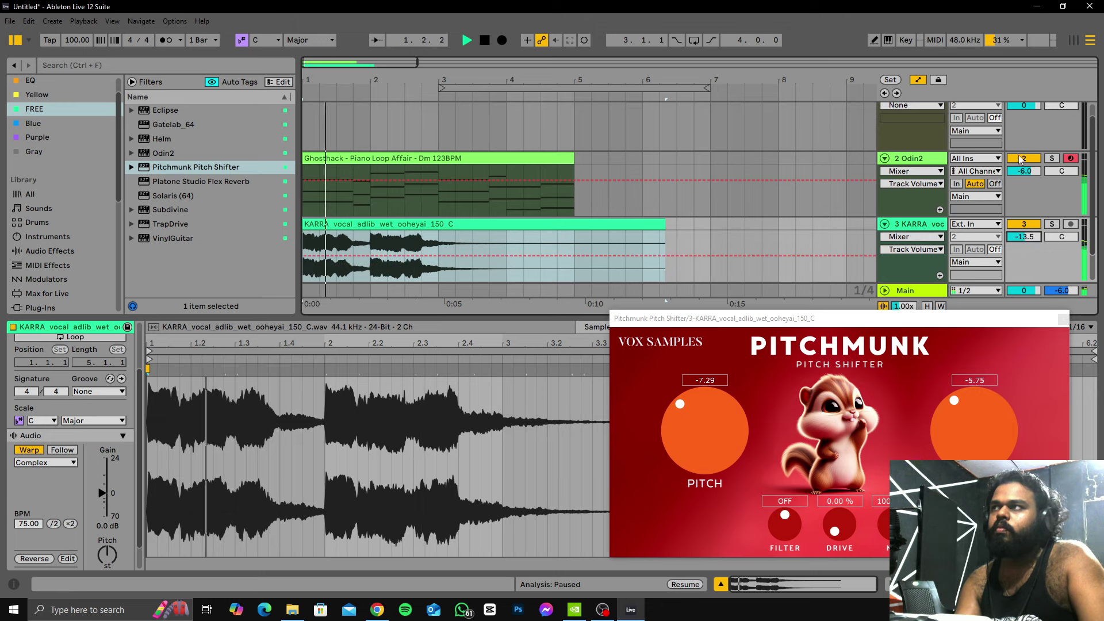
Step: Raise the Odin2 track volume to -2.2 dB, link Pitchmunk's Formant to the Pitch again and stop playback
{"action": "left_click_drag", "start_coordinate": [1025, 171], "coordinate": [1024, 165]}
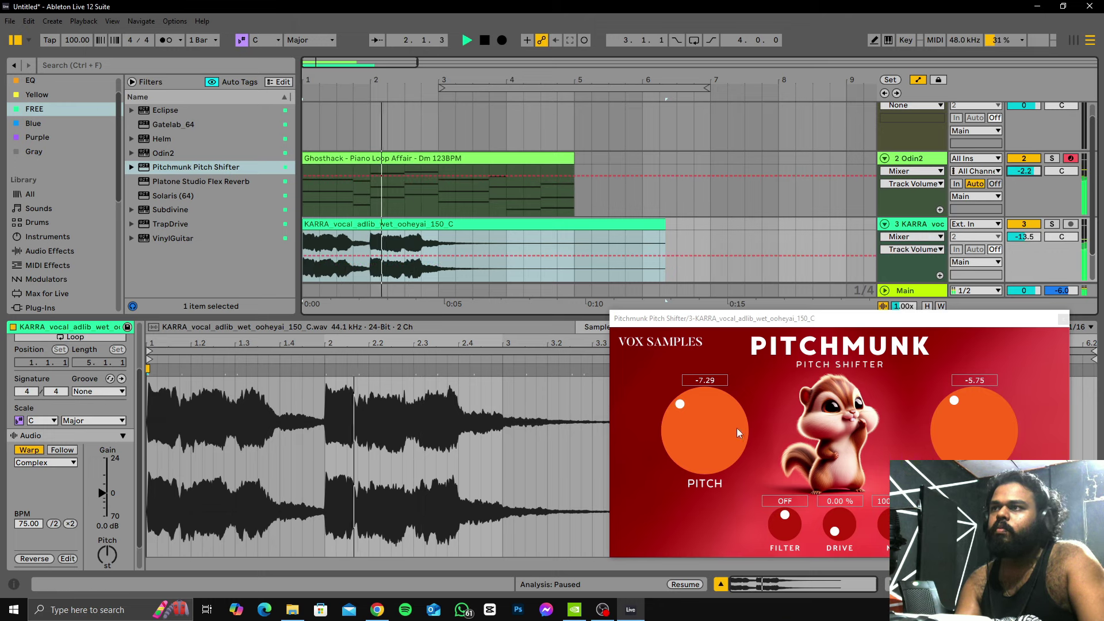
{"action": "left_click_drag", "start_coordinate": [963, 435], "coordinate": [963, 439]}
{"action": "key", "text": "space"}
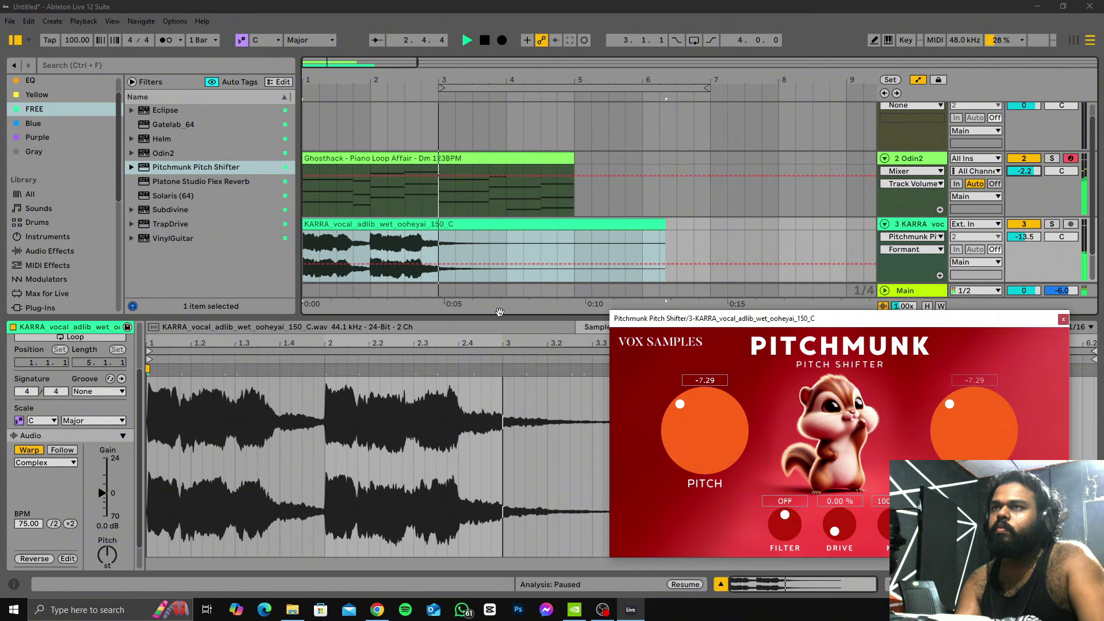
Step: Hide the automation lanes, trim the vocal clip to end at bar 3 and duplicate it up to bar 5
{"action": "left_click", "coordinate": [672, 213]}
{"action": "left_click", "coordinate": [587, 224]}
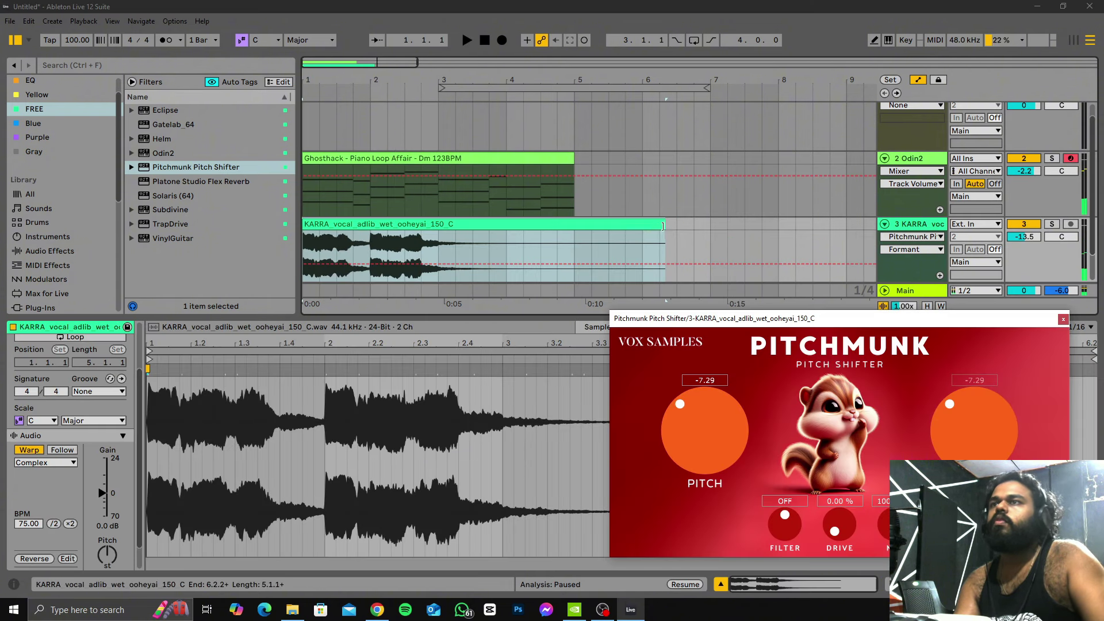
{"action": "left_click", "coordinate": [922, 79]}
{"action": "left_click_drag", "start_coordinate": [663, 252], "coordinate": [438, 253]}
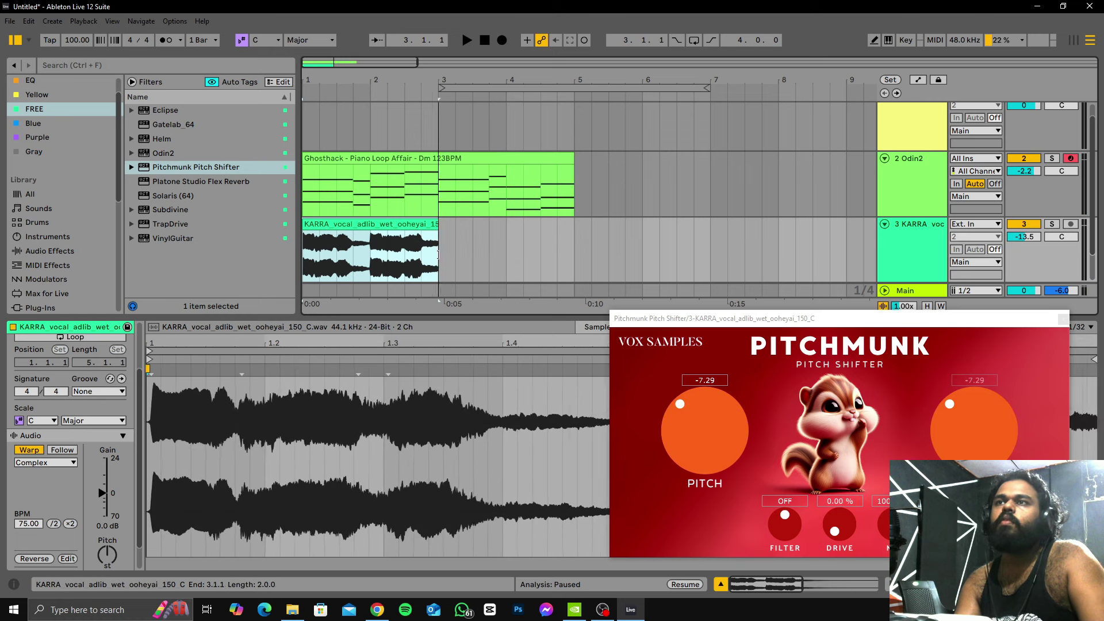
{"action": "key", "text": "ctrl+d"}
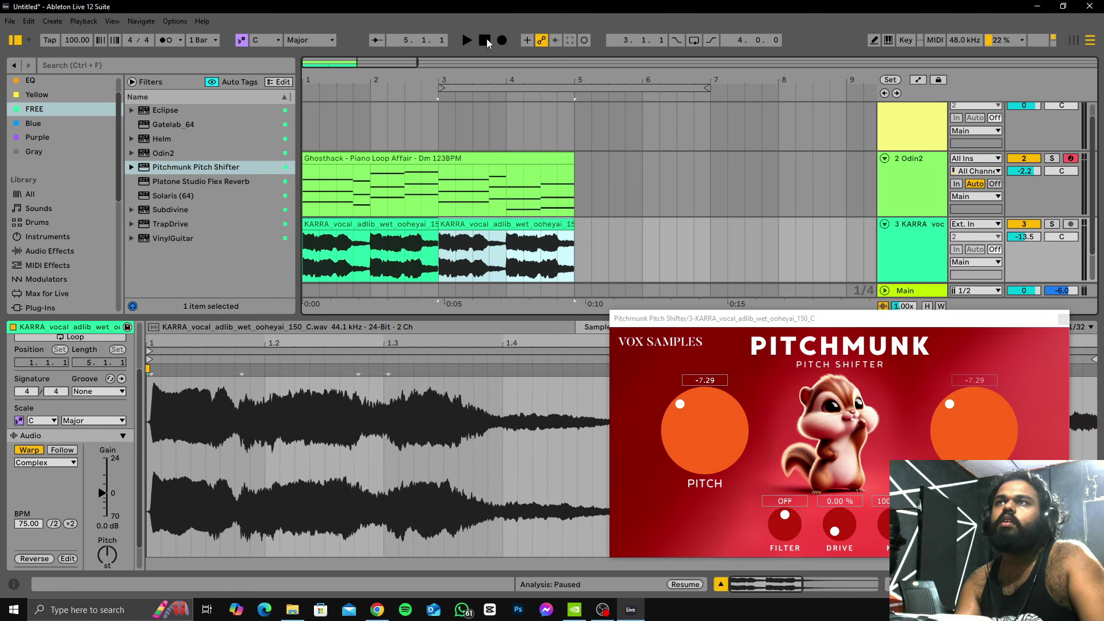
Step: Play the arrangement from the start and try Pitchmunk's Formant control
{"action": "key", "text": "space"}
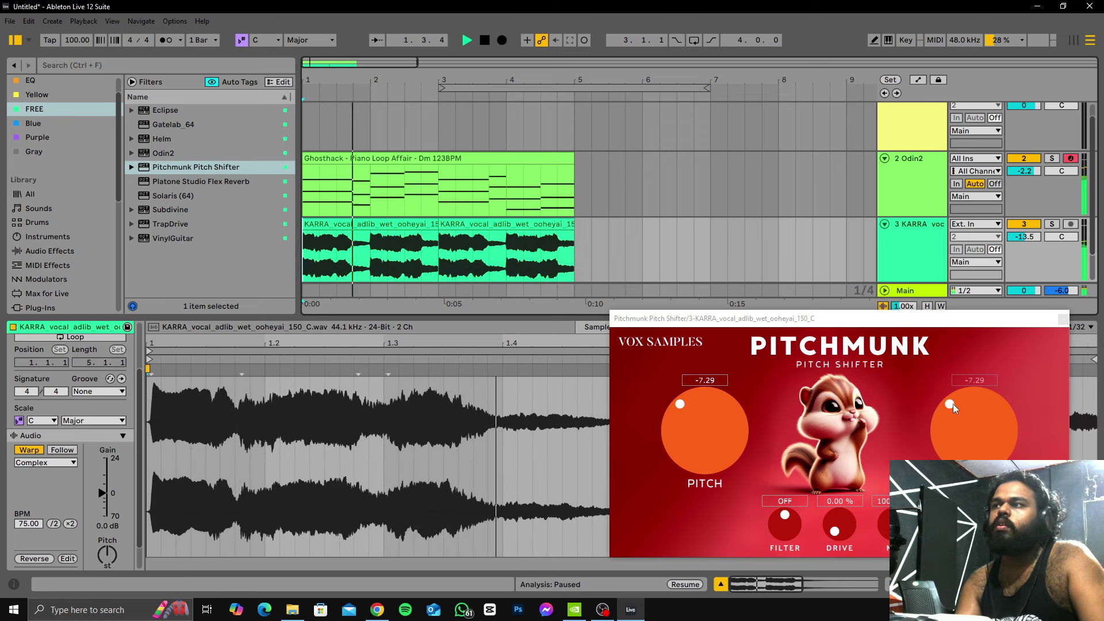
{"action": "mouse_move", "coordinate": [962, 423]}
{"action": "left_mouse_down"}
{"action": "mouse_move", "coordinate": [967, 449]}
{"action": "mouse_move", "coordinate": [966, 415]}
{"action": "mouse_move", "coordinate": [978, 433]}
{"action": "left_mouse_up"}
{"action": "double_click", "coordinate": [955, 446]}
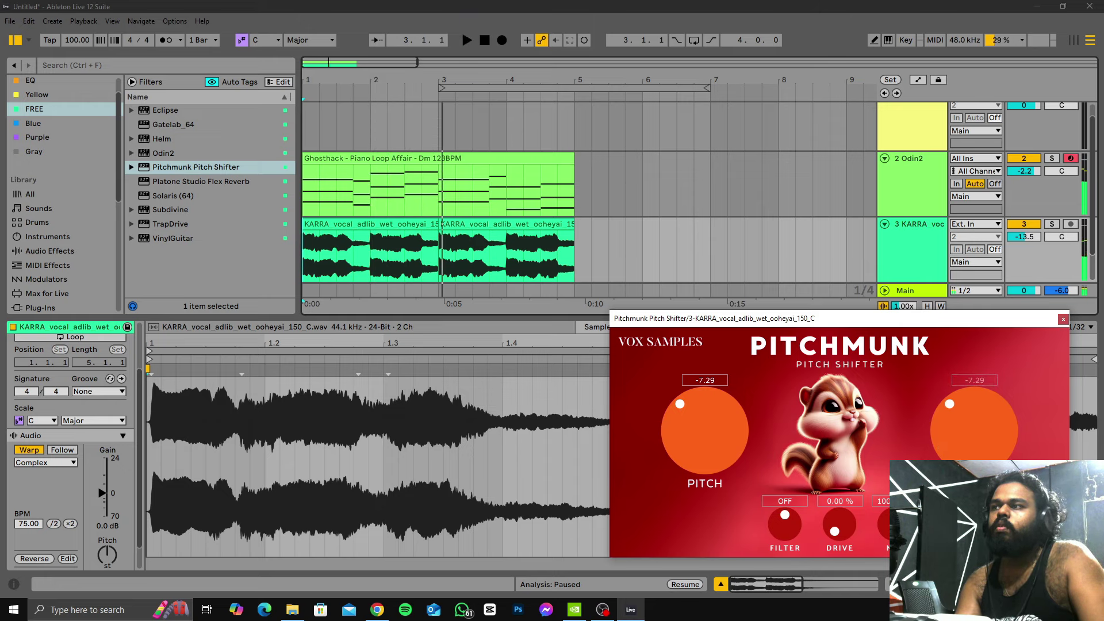
Step: Play from the start and set Pitchmunk's Drive to 32.40 % and Filter to -49.60
{"action": "key", "text": "space"}
{"action": "left_click_drag", "start_coordinate": [834, 529], "coordinate": [847, 486]}
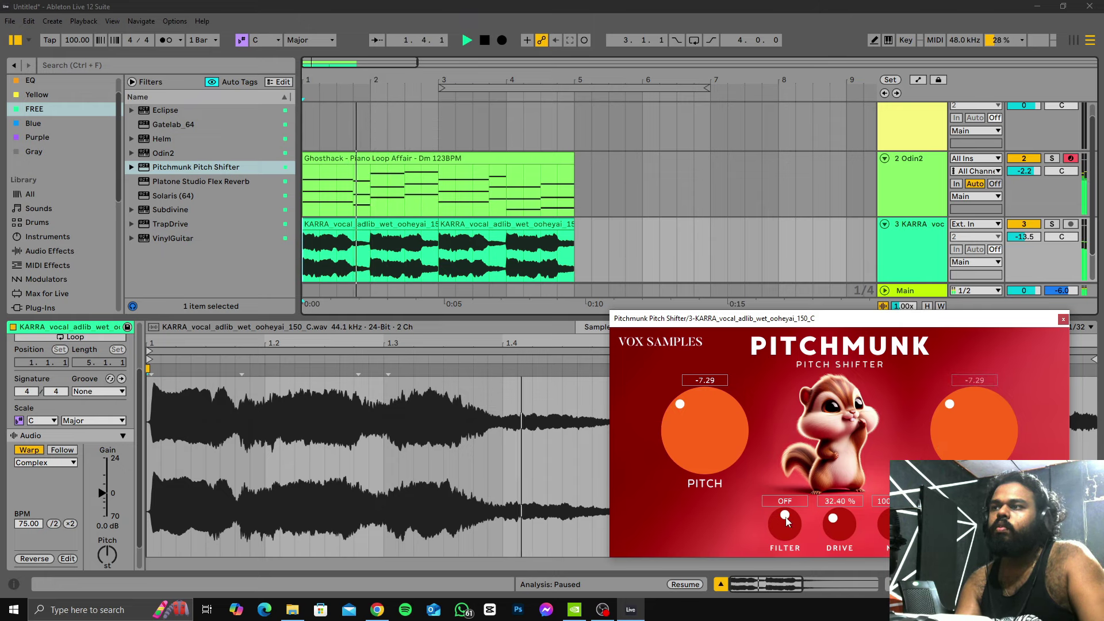
{"action": "left_click_drag", "start_coordinate": [788, 521], "coordinate": [787, 570]}
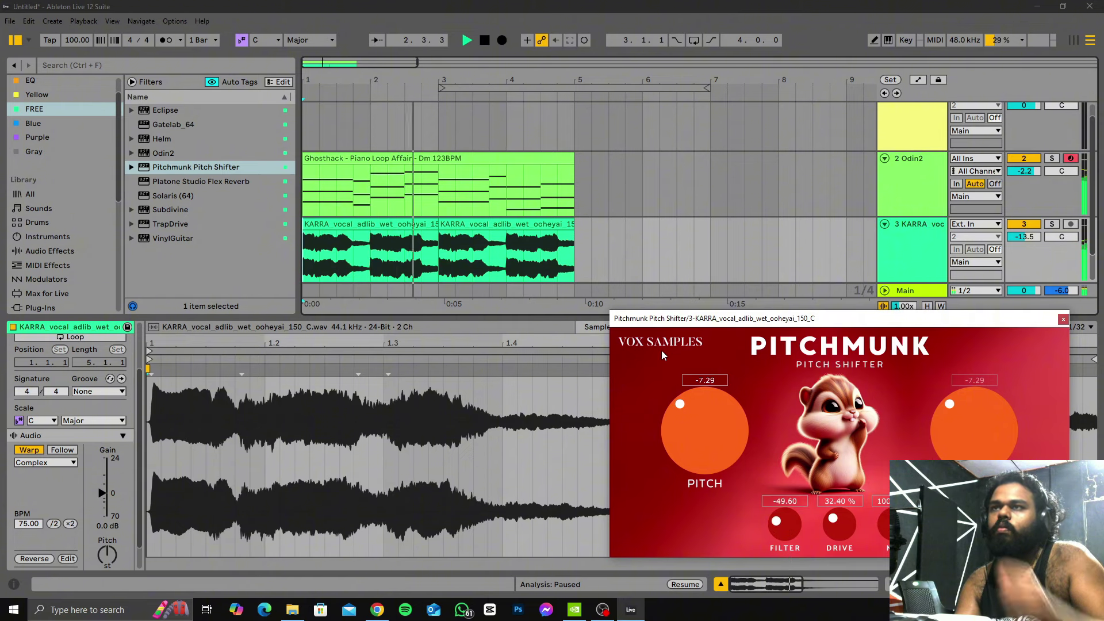
Step: Close the Pitchmunk window, listen to the rest of the arrangement and stop playback
{"action": "left_click", "coordinate": [1064, 320]}
{"action": "left_click", "coordinate": [758, 262]}
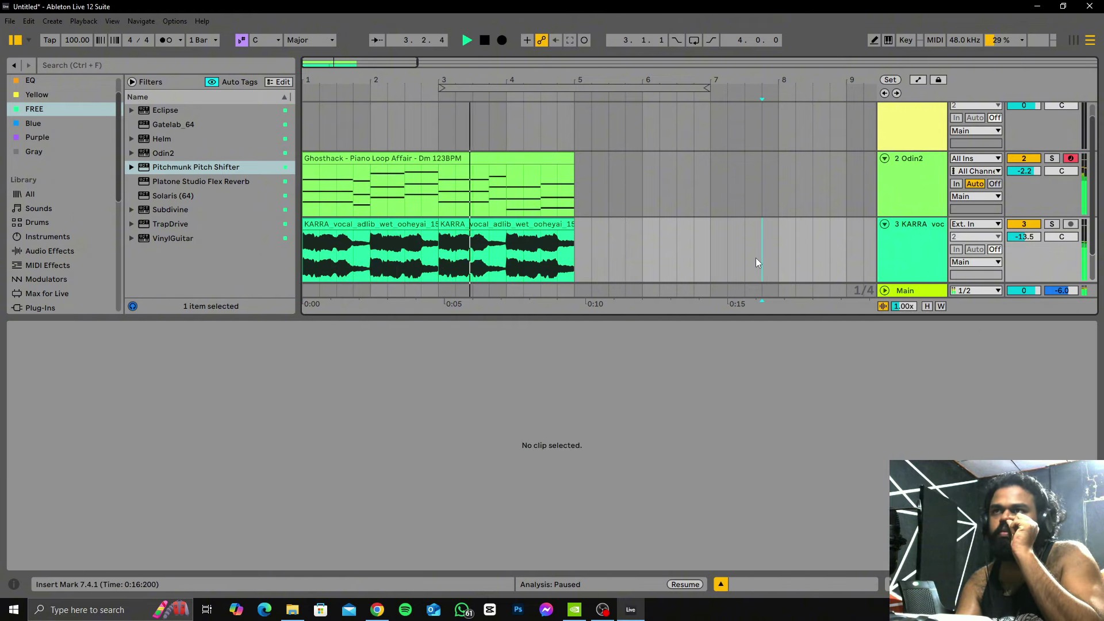
{"action": "scroll", "coordinate": [756, 262], "scroll_direction": "down", "scroll_amount": 2}
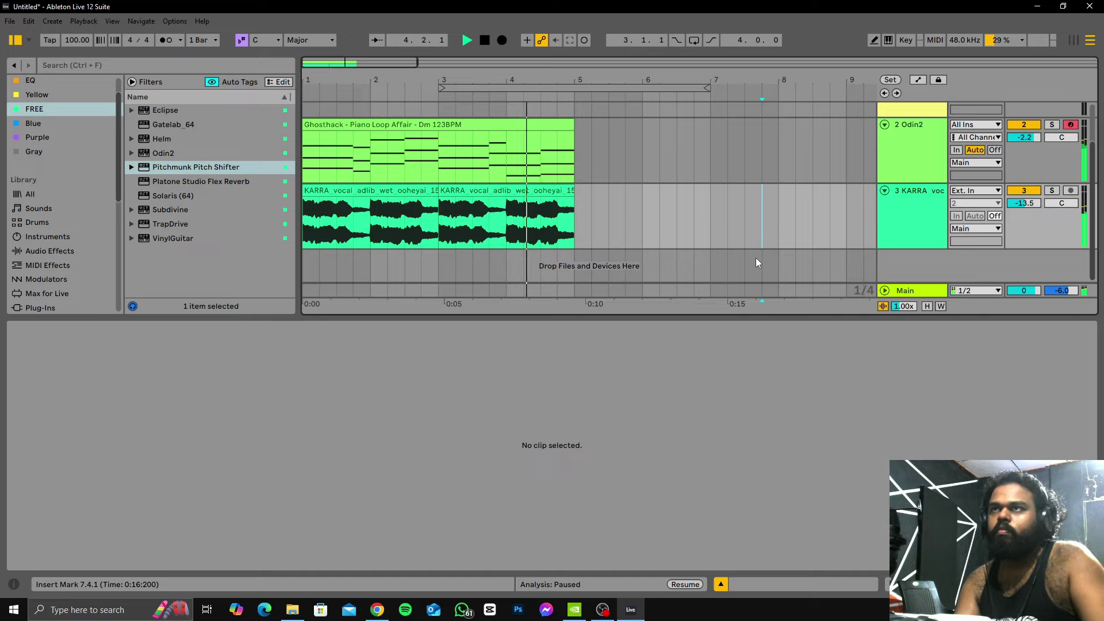
{"action": "key", "text": "space"}
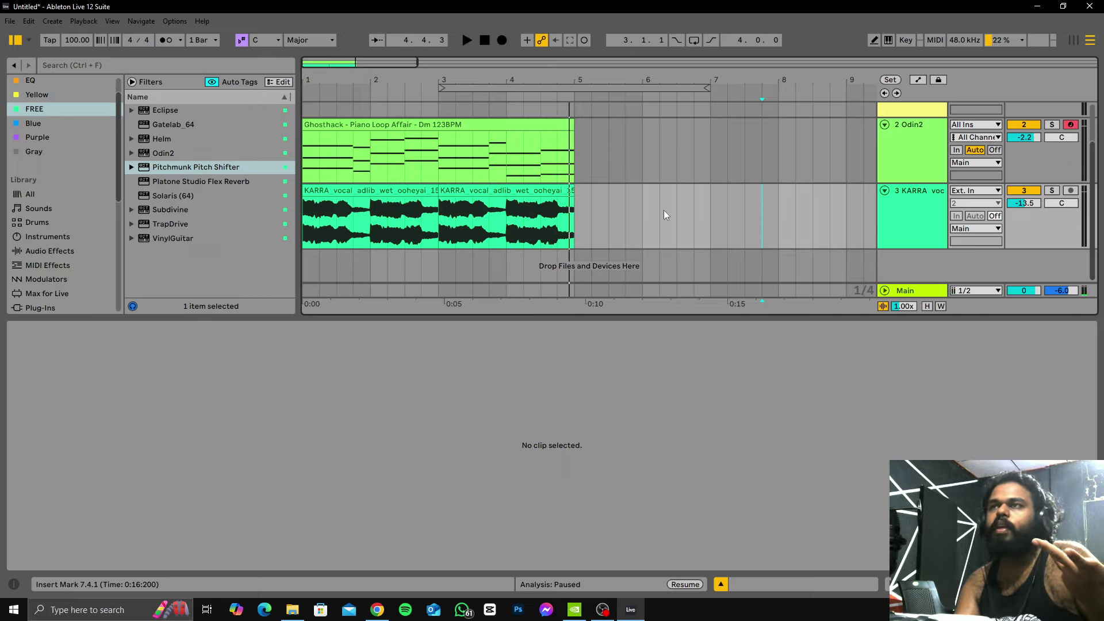
Step: Reopen Pitchmunk from the vocal track to view its controls, close it and select the Odin2 track
{"action": "left_click", "coordinate": [910, 204]}
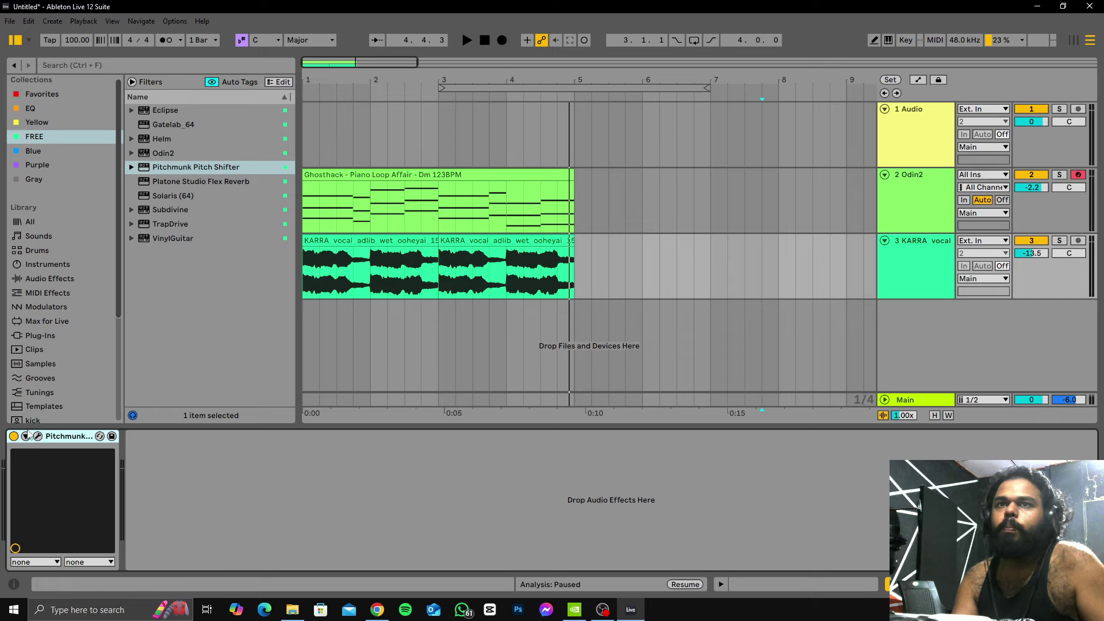
{"action": "left_click", "coordinate": [38, 436]}
{"action": "left_click_drag", "start_coordinate": [755, 318], "coordinate": [696, 254]}
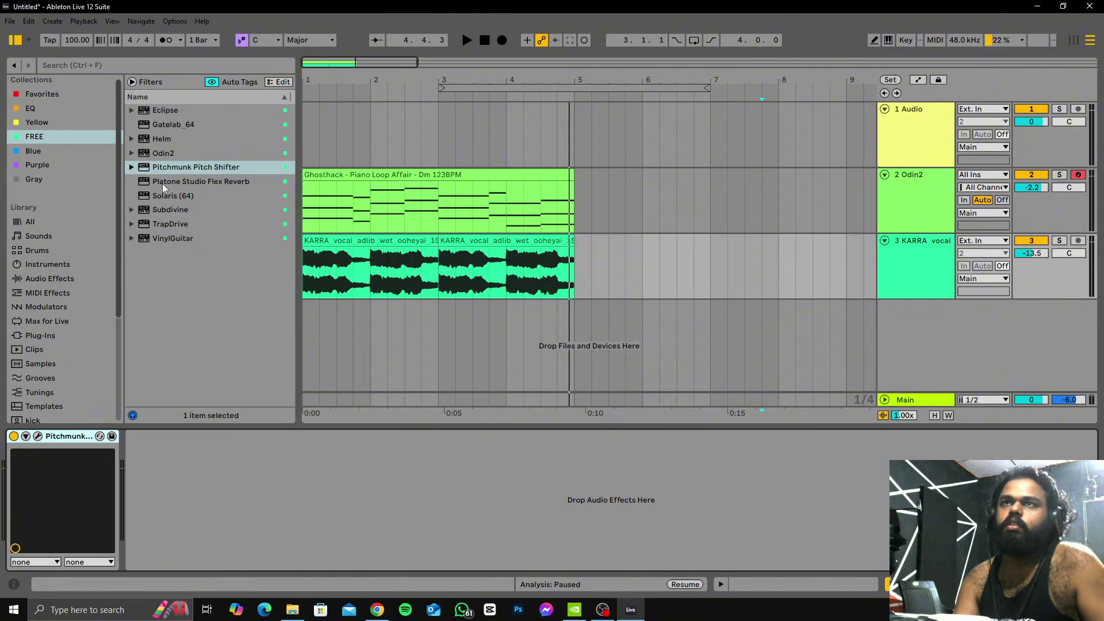
{"action": "left_click", "coordinate": [878, 219]}
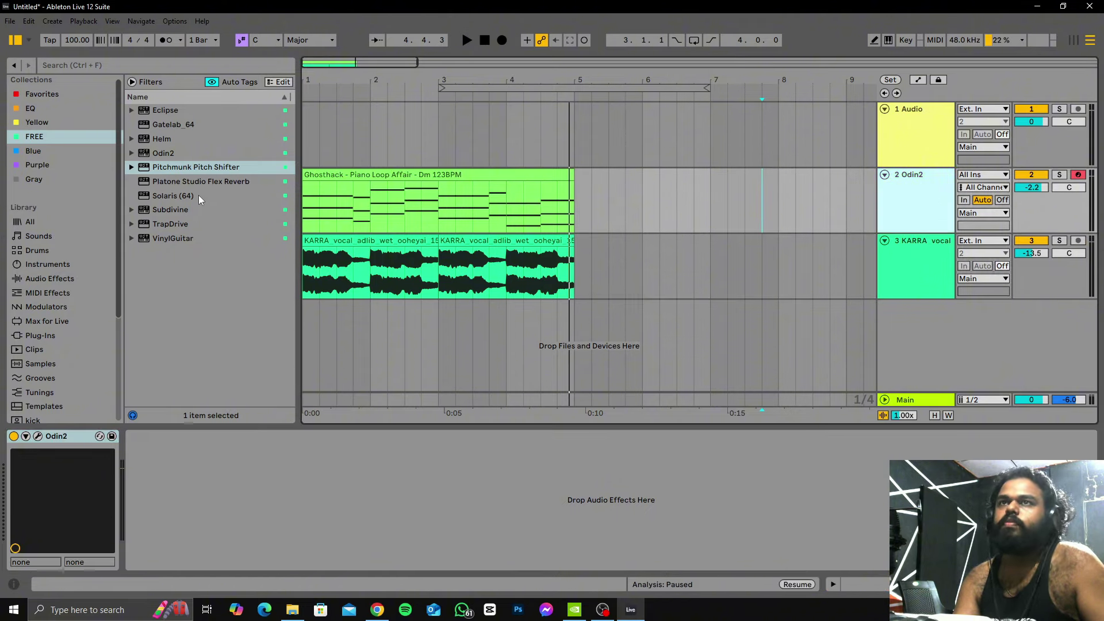
Step: Add Platone Studio Flex Reverb after Odin2 on the Odin2 track and solo that track
{"action": "left_click_drag", "start_coordinate": [201, 181], "coordinate": [213, 530]}
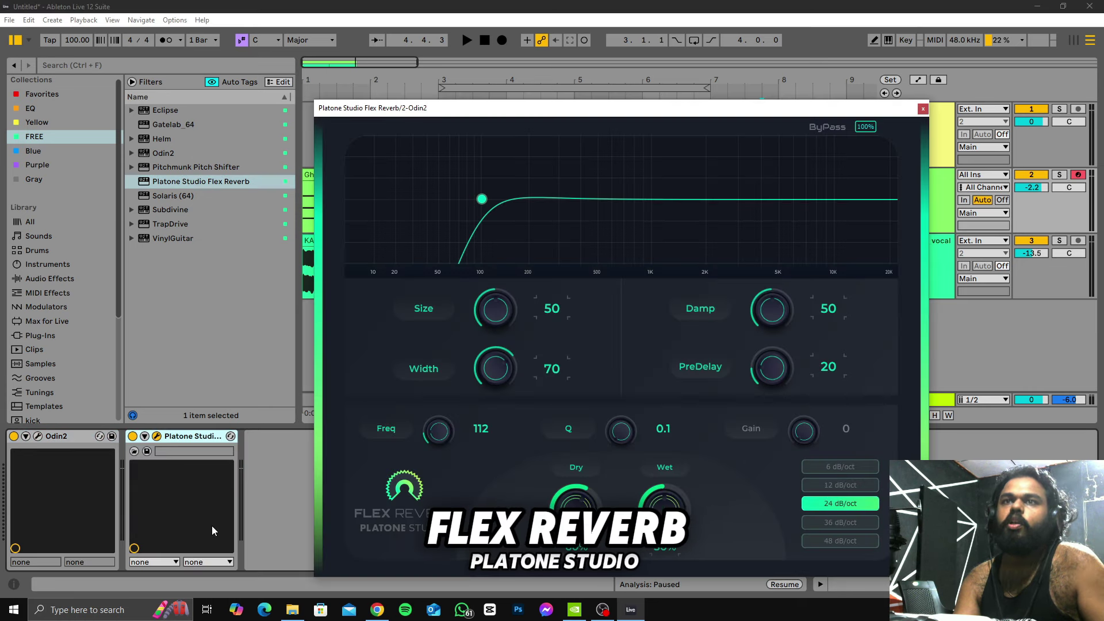
{"action": "left_click_drag", "start_coordinate": [644, 111], "coordinate": [646, 147]}
{"action": "left_click", "coordinate": [1060, 174]}
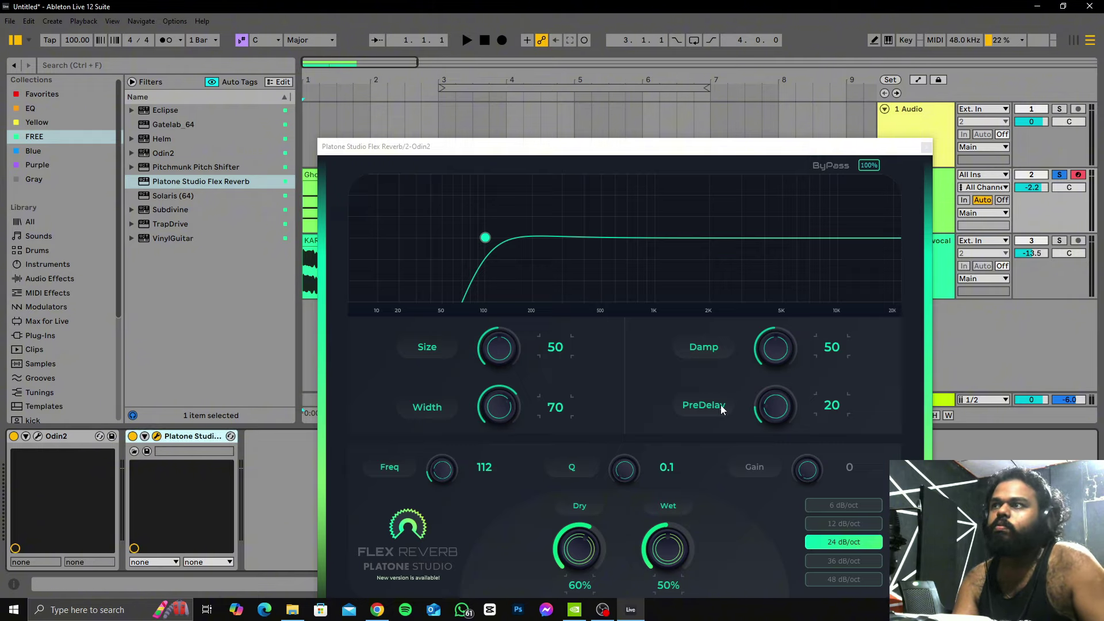
Step: Open the Odin2 synth to view its arpeggiator and modulation matrix, and close it again
{"action": "left_click", "coordinate": [38, 437]}
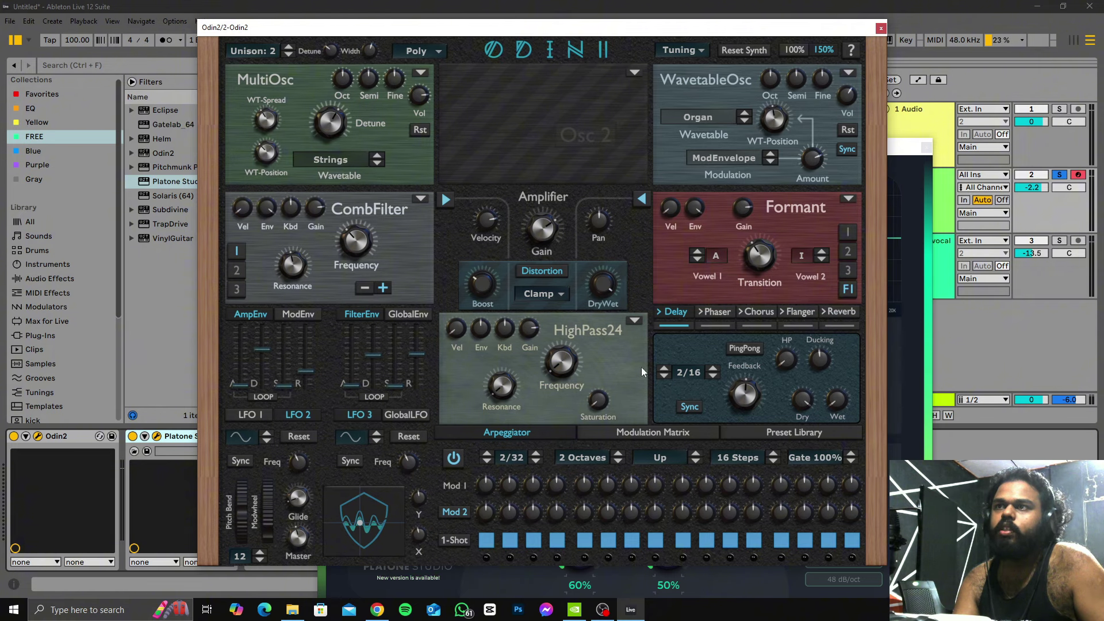
{"action": "left_click", "coordinate": [673, 433]}
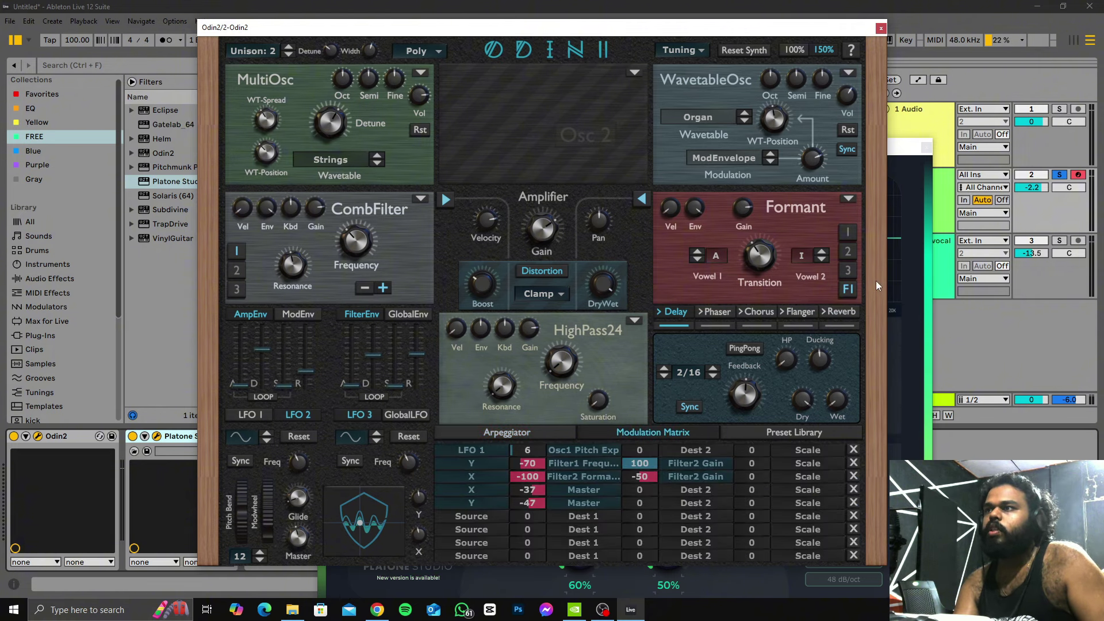
{"action": "left_click", "coordinate": [880, 28]}
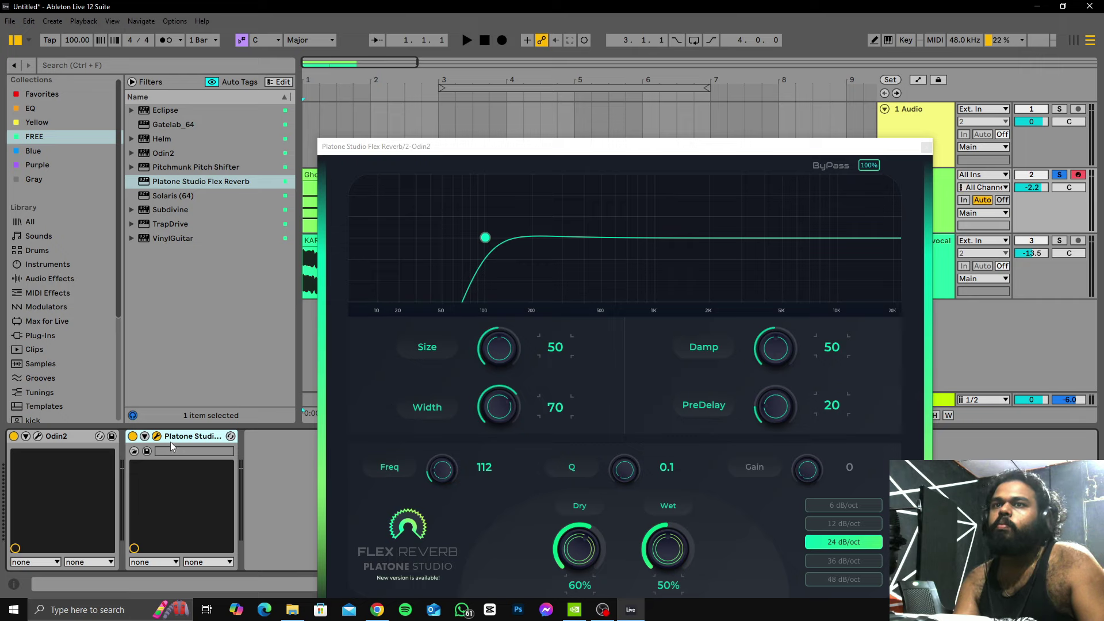
Step: Play the Odin2 part briefly from the start with Flex Reverb switched off, stop playback and switch the reverb back on
{"action": "left_click_drag", "start_coordinate": [437, 146], "coordinate": [619, 123]}
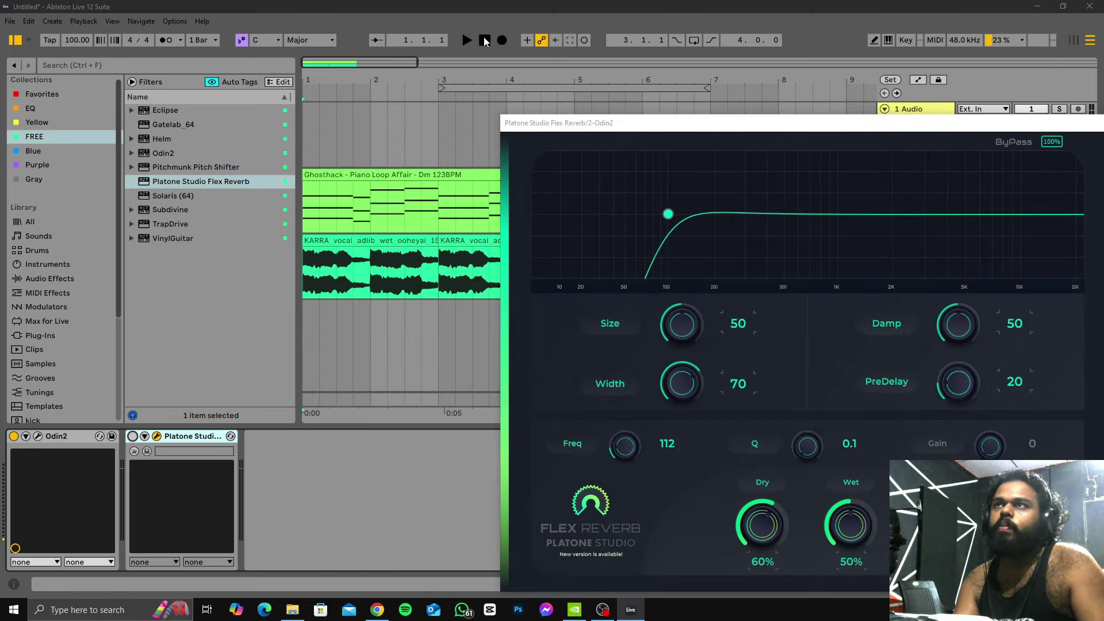
{"action": "left_click", "coordinate": [467, 39]}
{"action": "left_click", "coordinate": [484, 42]}
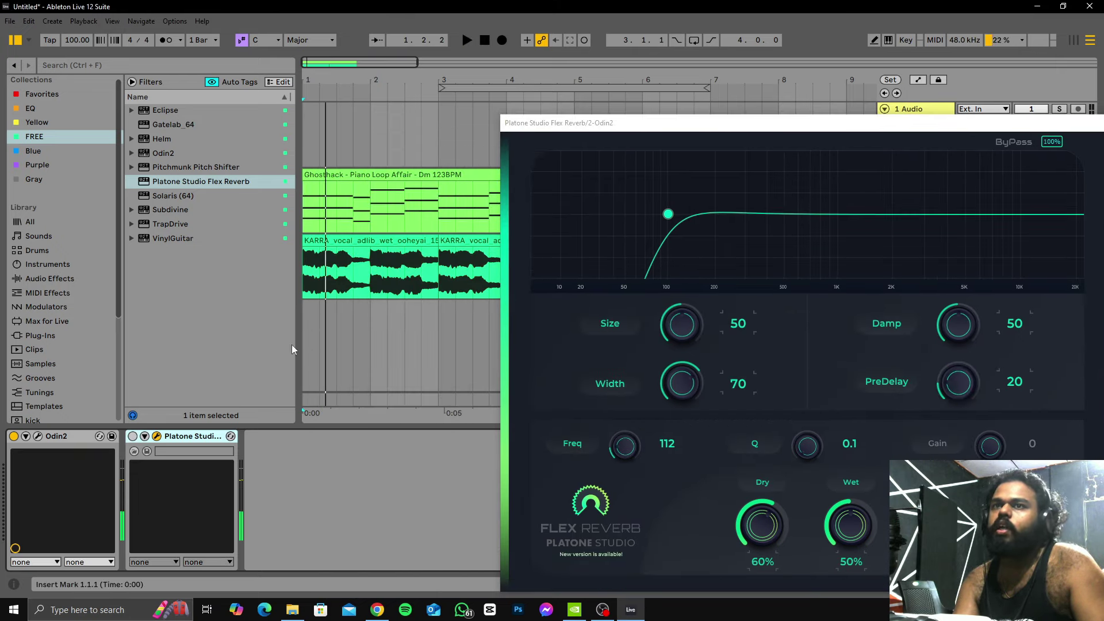
{"action": "left_click", "coordinate": [132, 437]}
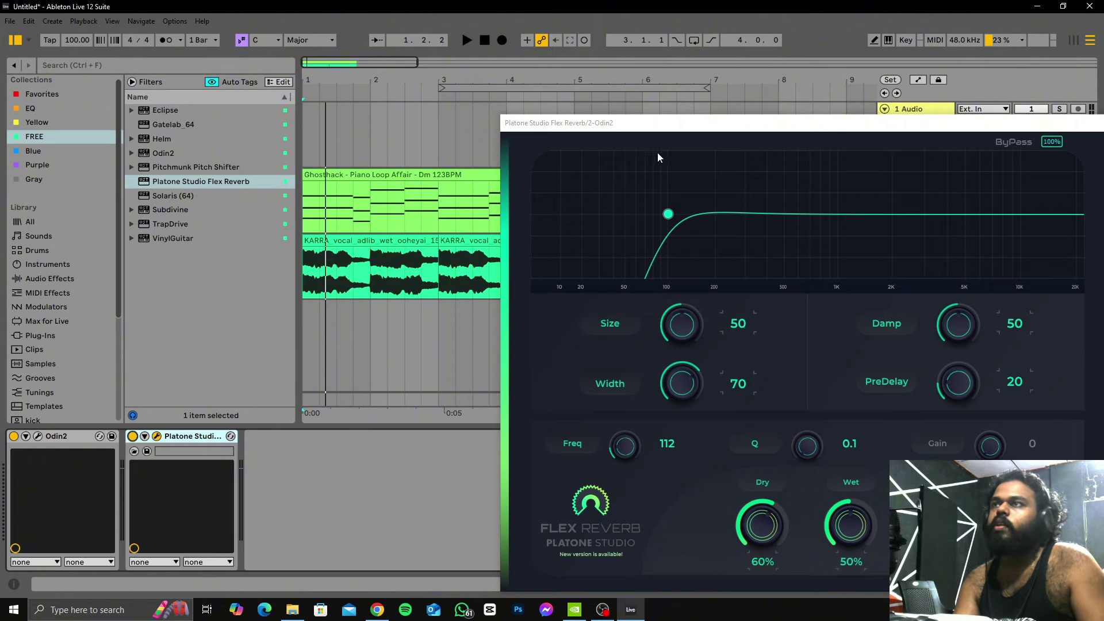
{"action": "left_click_drag", "start_coordinate": [659, 126], "coordinate": [444, 73]}
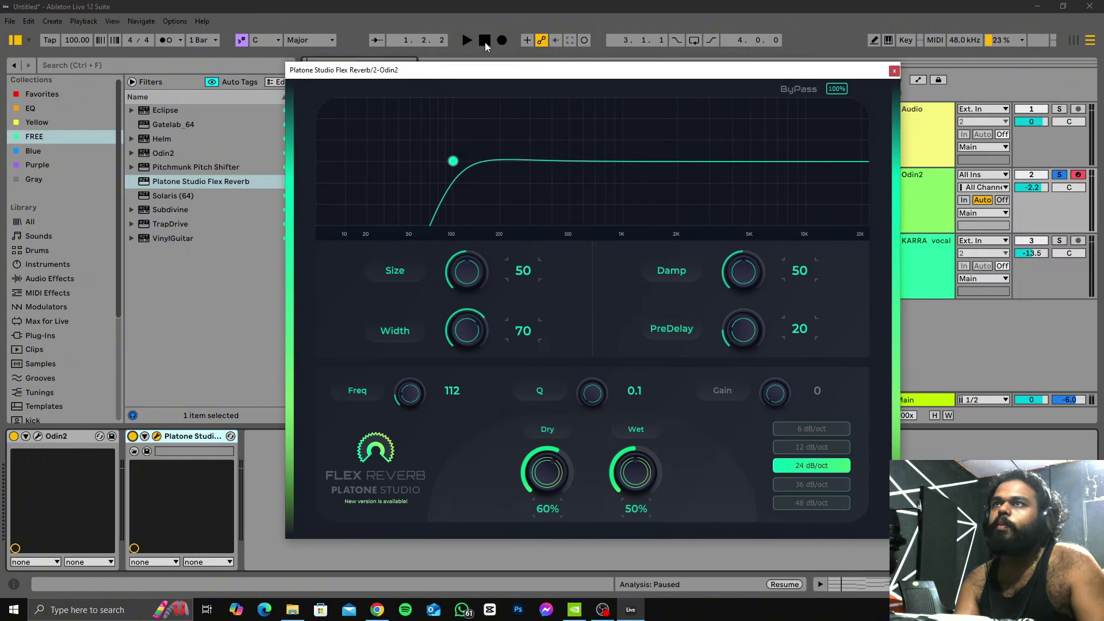
Step: Set the Flex Reverb low-cut frequency to 130 Hz while auditioning the Odin2 track
{"action": "left_click", "coordinate": [484, 42]}
{"action": "key", "text": "space"}
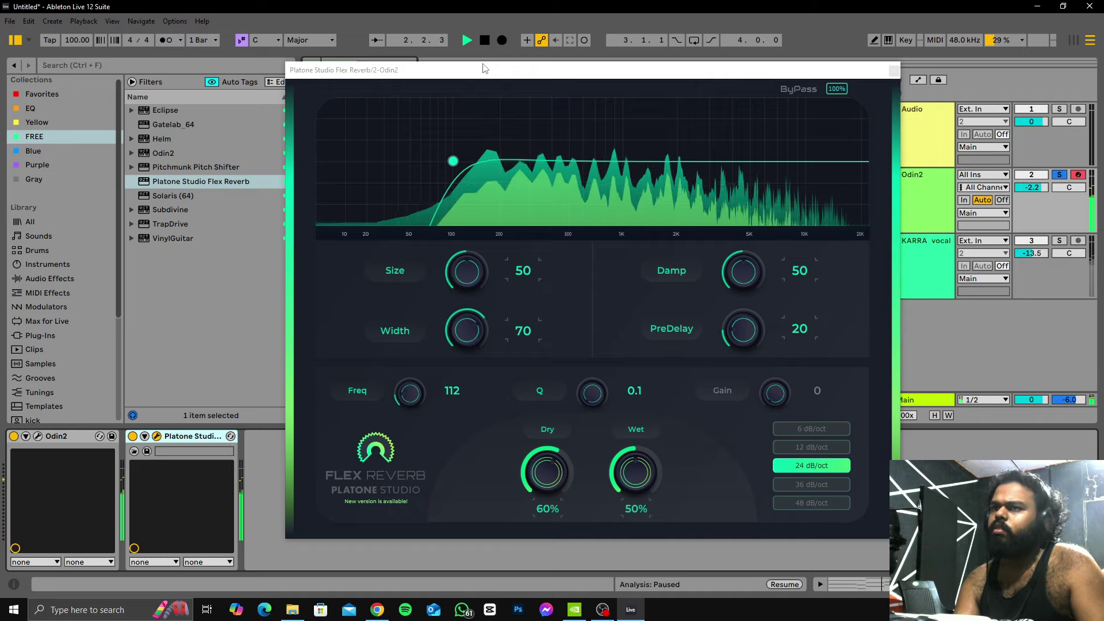
{"action": "key", "text": "space"}
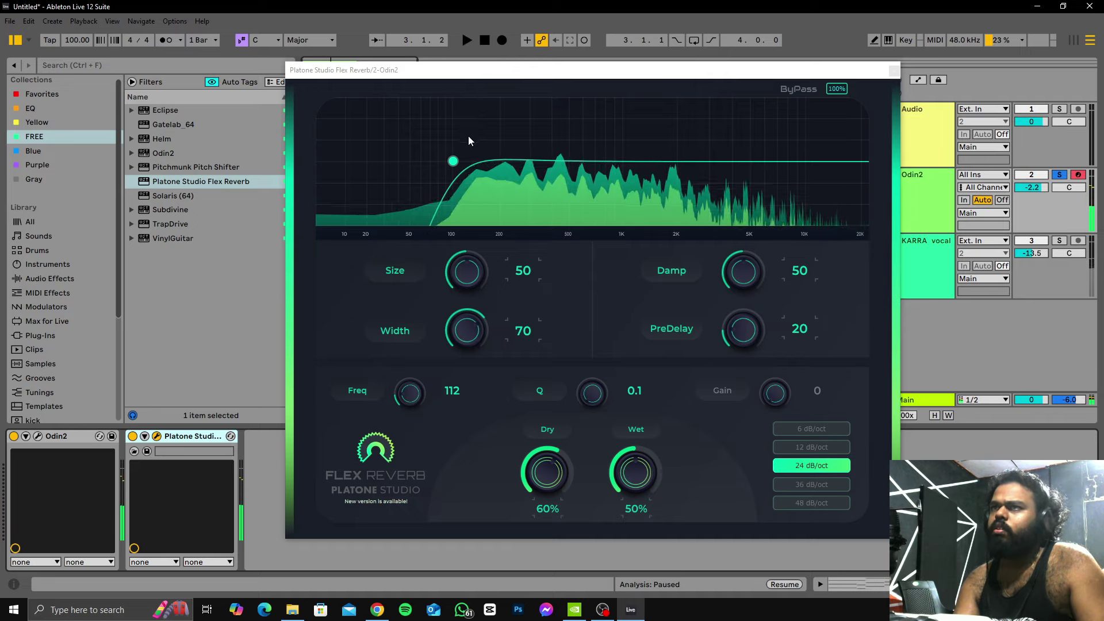
{"action": "left_click_drag", "start_coordinate": [458, 165], "coordinate": [470, 211]}
{"action": "key", "text": "space"}
{"action": "key", "text": "space"}
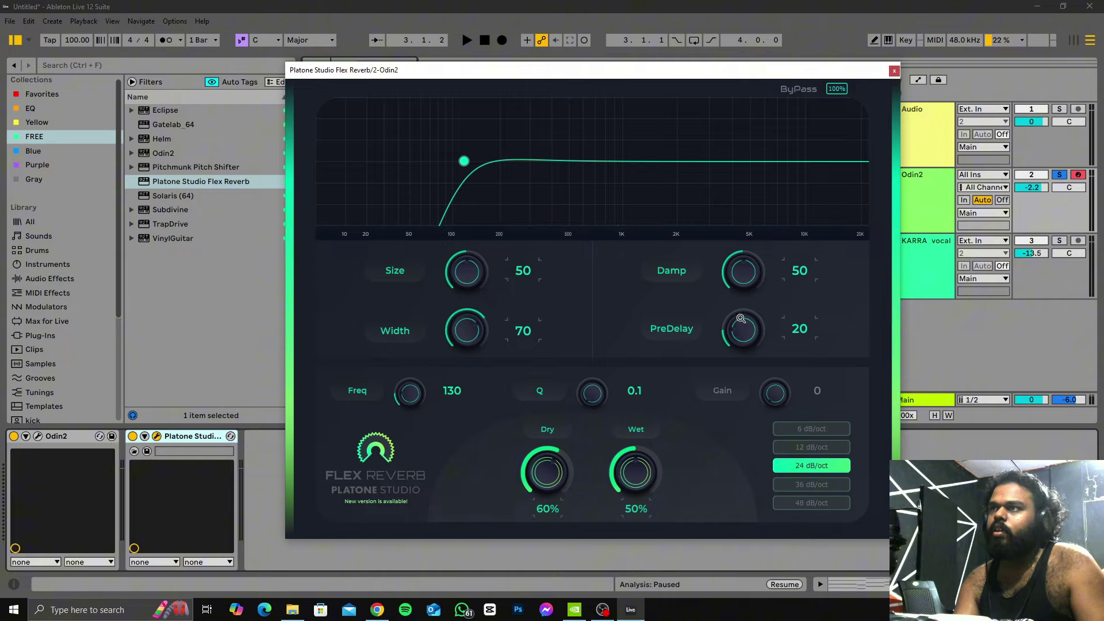
Step: Lower the reverb's Damp to 31 and set the low-cut slope to 48 dB/oct
{"action": "key", "text": "space"}
{"action": "left_click_drag", "start_coordinate": [743, 275], "coordinate": [752, 348]}
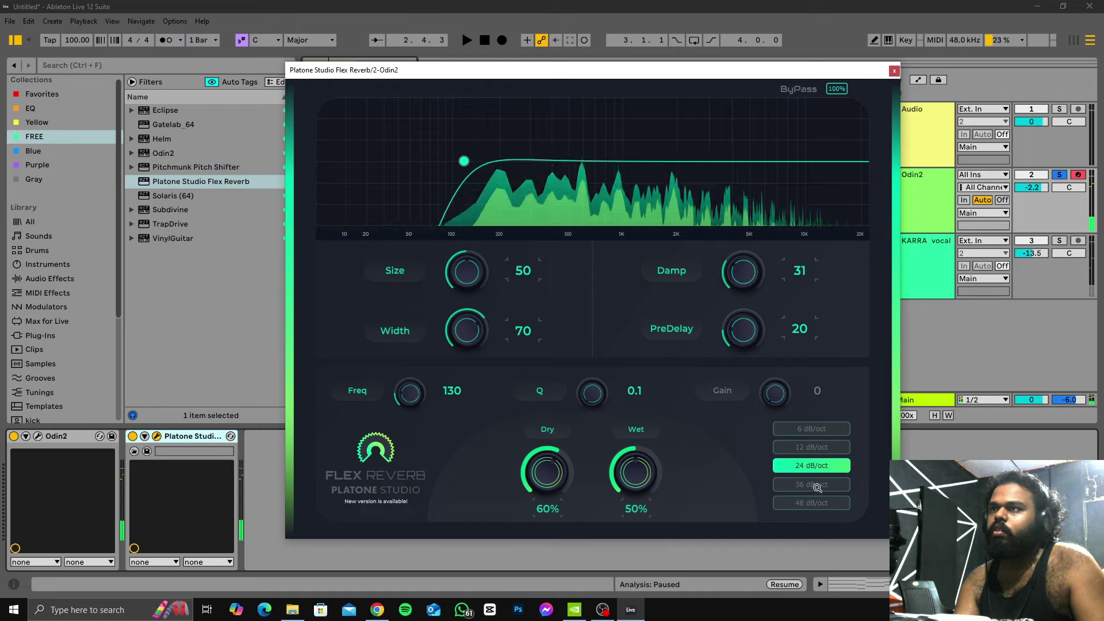
{"action": "left_click", "coordinate": [812, 484]}
{"action": "left_click", "coordinate": [812, 504]}
{"action": "key", "text": "space"}
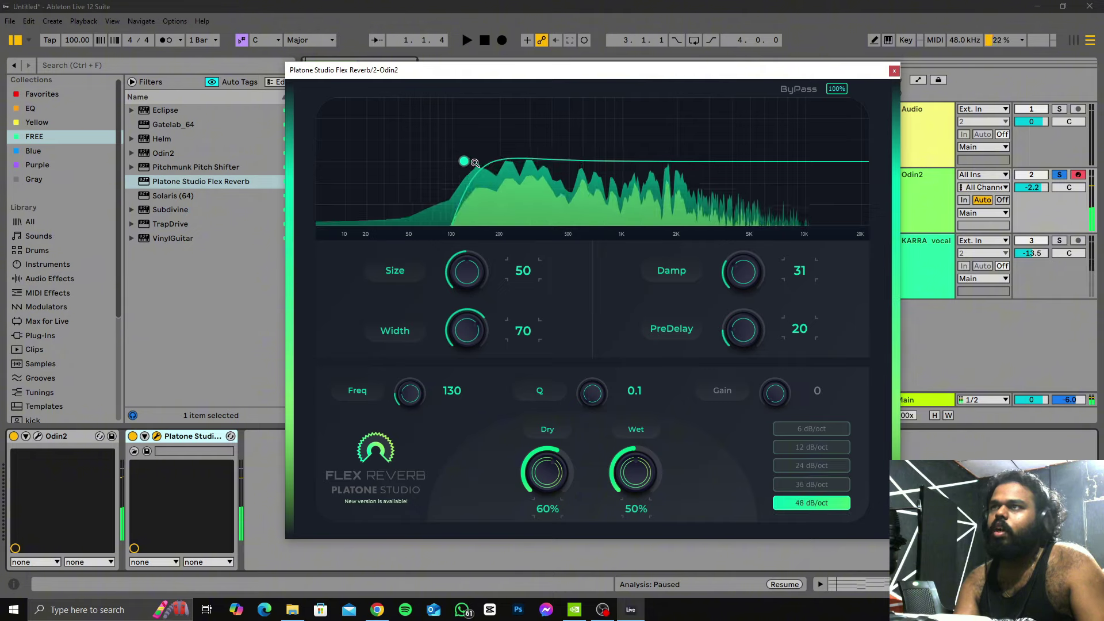
{"action": "left_click_drag", "start_coordinate": [474, 164], "coordinate": [474, 172]}
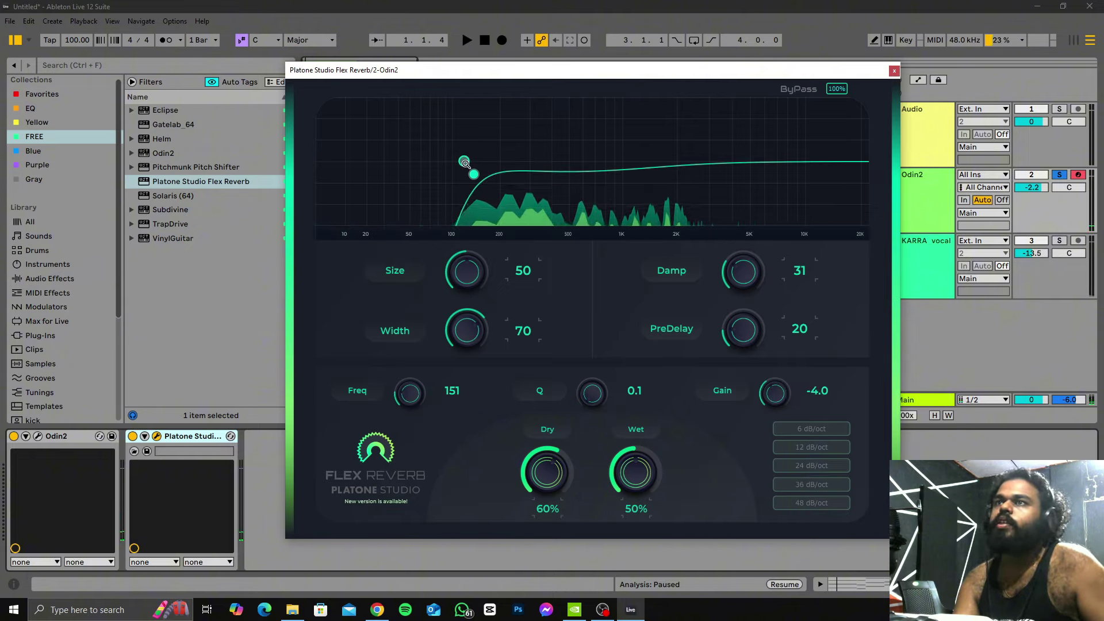
{"action": "double_click", "coordinate": [475, 172]}
{"action": "left_click", "coordinate": [467, 162]}
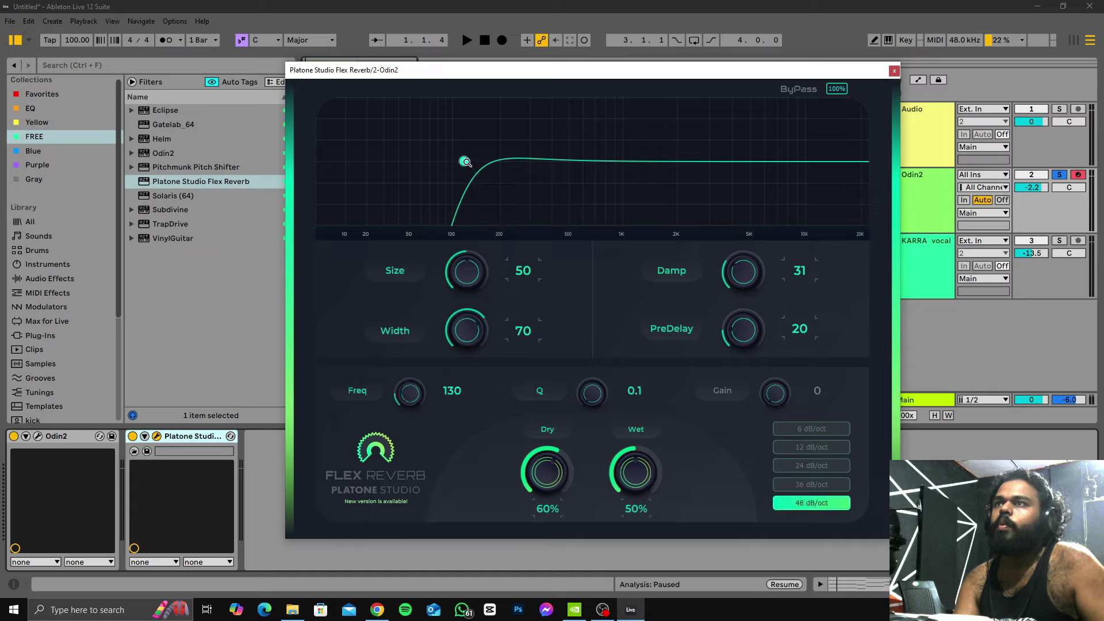
Step: Sweep the low-cut point up to 609 Hz, and bring it down to 100 Hz during playback
{"action": "left_click_drag", "start_coordinate": [498, 162], "coordinate": [563, 163]}
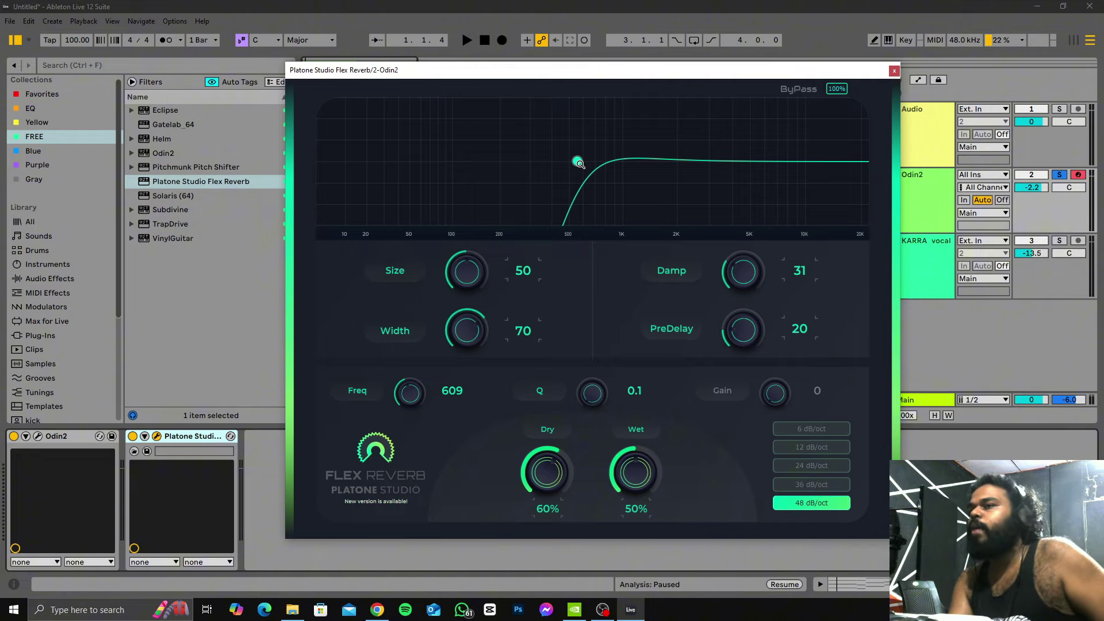
{"action": "left_click_drag", "start_coordinate": [410, 74], "coordinate": [520, 74]}
{"action": "key", "text": "space"}
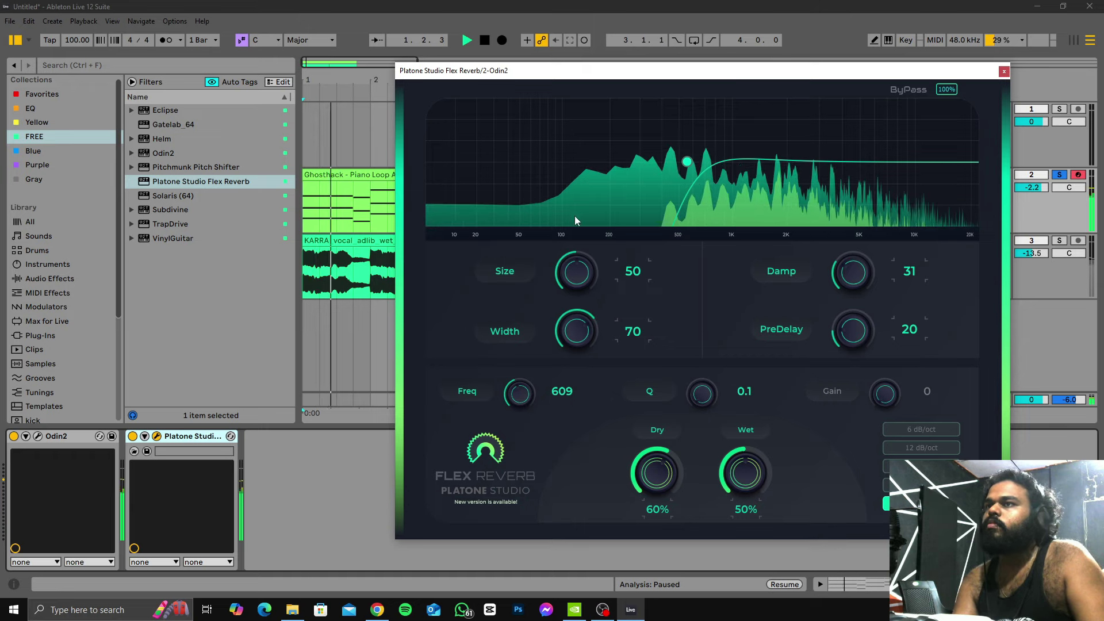
{"action": "left_click_drag", "start_coordinate": [687, 162], "coordinate": [558, 215]}
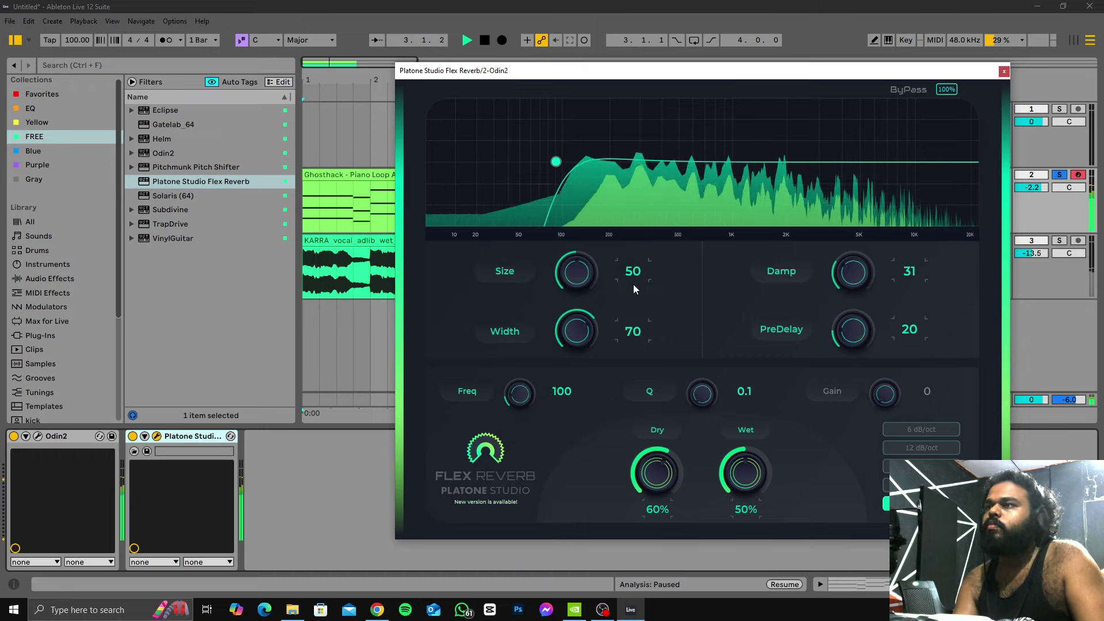
Step: Balance the reverb mix during playback to 46% dry and 45% wet
{"action": "left_click_drag", "start_coordinate": [745, 469], "coordinate": [757, 425]}
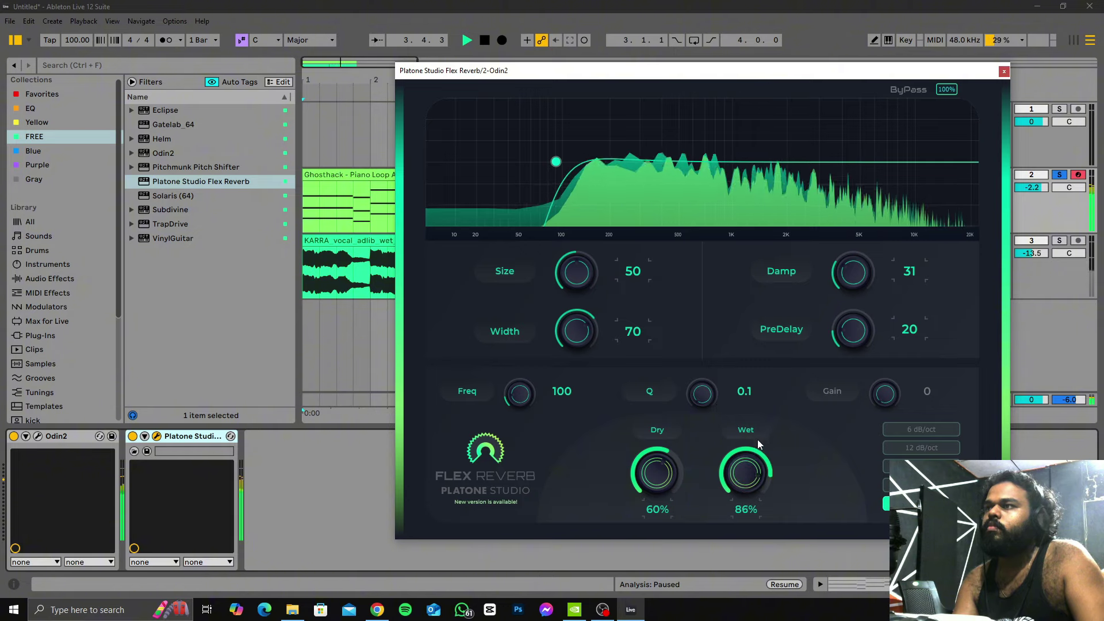
{"action": "left_click_drag", "start_coordinate": [745, 471], "coordinate": [746, 506]}
{"action": "mouse_move", "coordinate": [661, 473]}
{"action": "left_mouse_down"}
{"action": "mouse_move", "coordinate": [665, 510]}
{"action": "mouse_move", "coordinate": [655, 468]}
{"action": "left_mouse_up"}
{"action": "left_click_drag", "start_coordinate": [745, 474], "coordinate": [745, 467]}
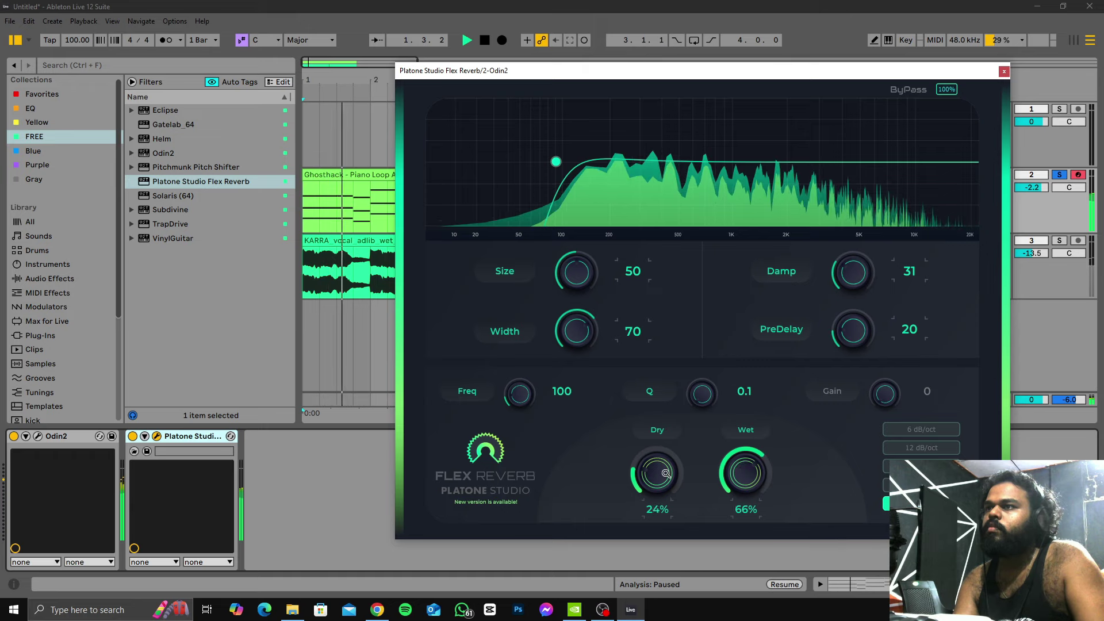
{"action": "left_click_drag", "start_coordinate": [656, 474], "coordinate": [657, 454]}
{"action": "left_click_drag", "start_coordinate": [745, 469], "coordinate": [746, 486]}
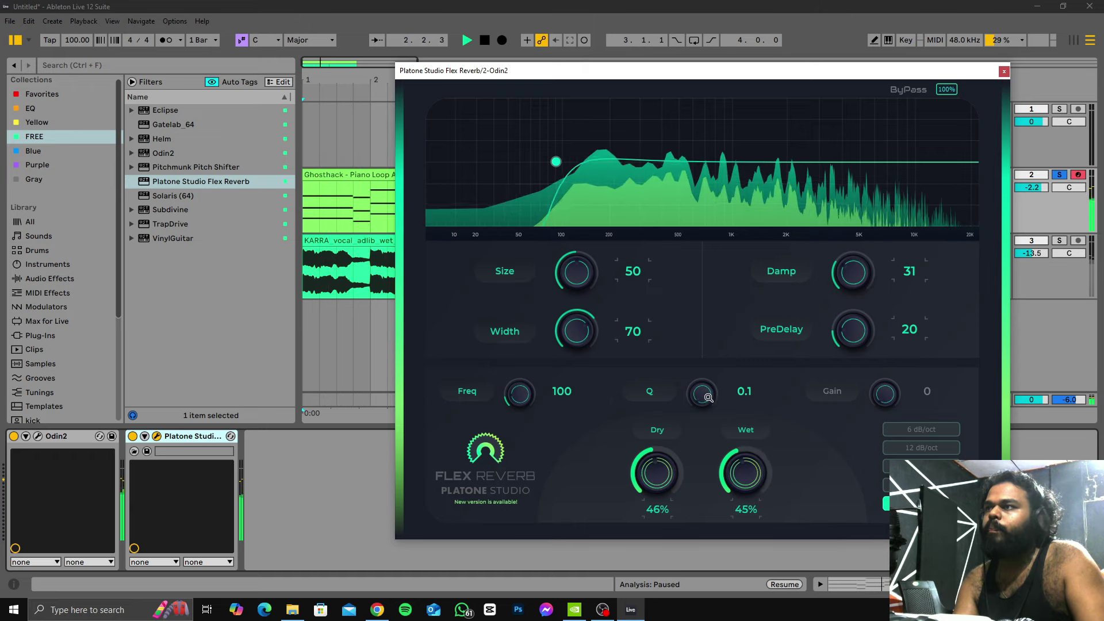
{"action": "left_click_drag", "start_coordinate": [741, 390], "coordinate": [654, 392]}
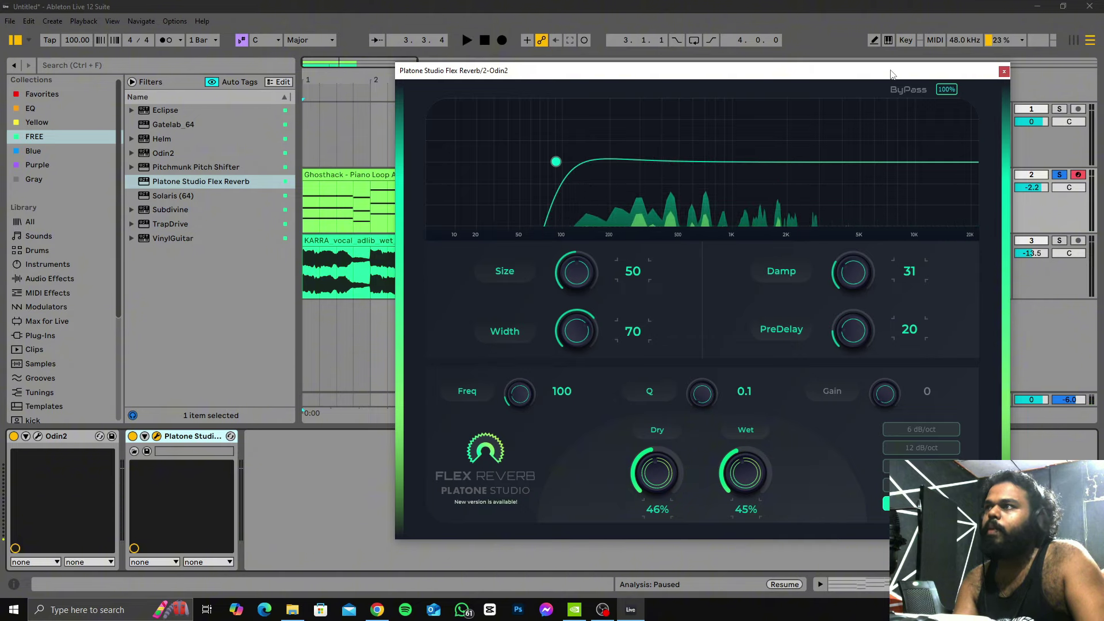
Step: Set the reverb's Damp to 0, Width to 82 and the low-cut frequency to 376 Hz
{"action": "left_click_drag", "start_coordinate": [888, 82], "coordinate": [822, 83]}
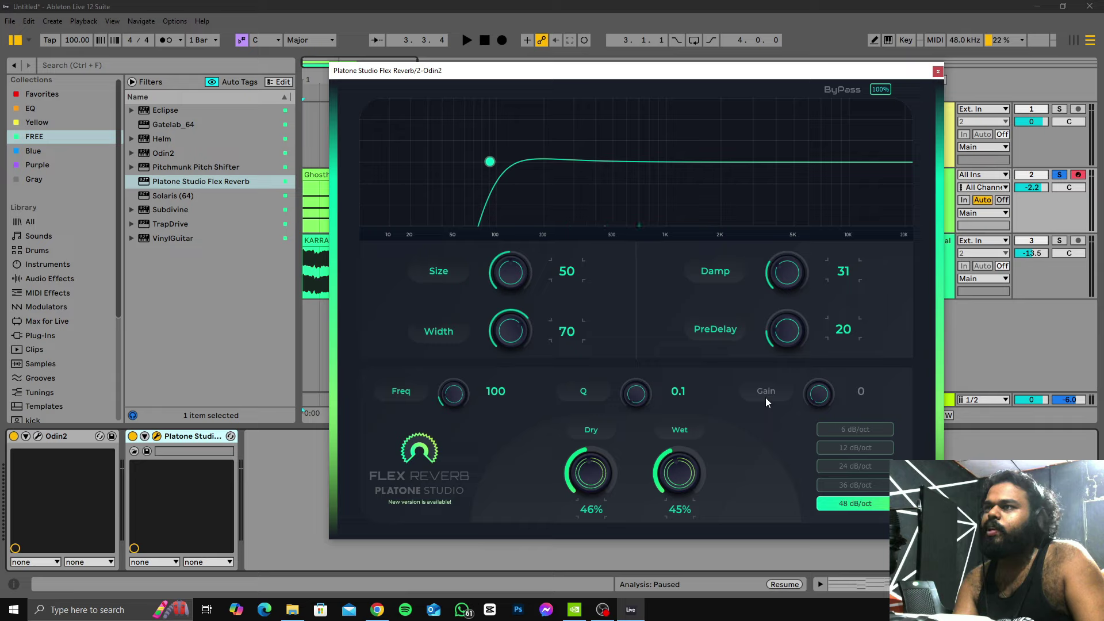
{"action": "left_click_drag", "start_coordinate": [788, 280], "coordinate": [786, 345]}
{"action": "key", "text": "space"}
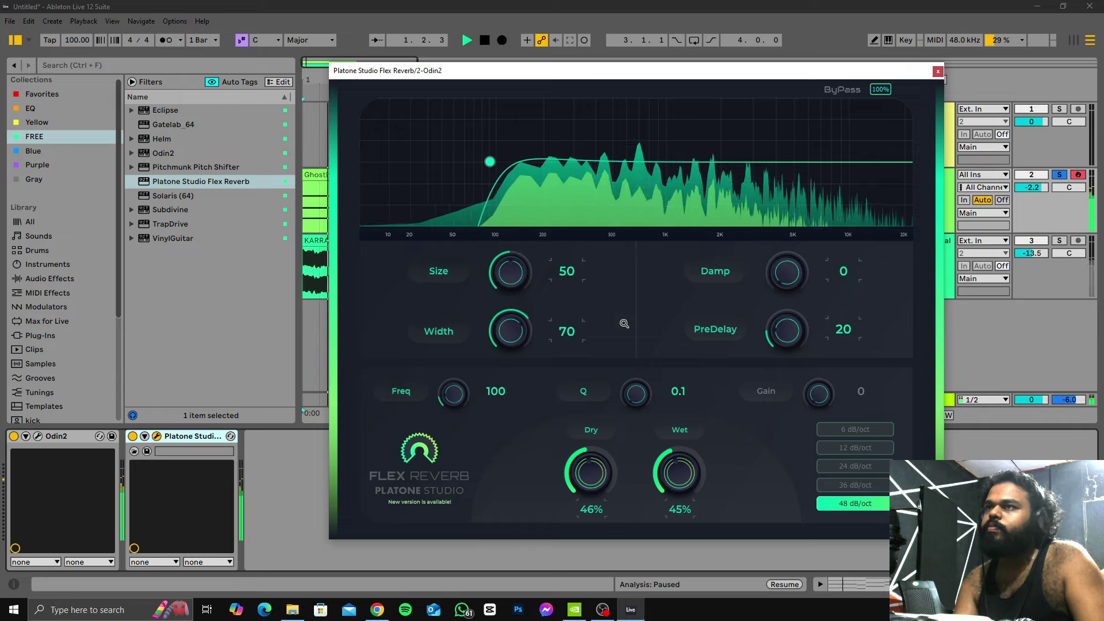
{"action": "left_click_drag", "start_coordinate": [511, 331], "coordinate": [585, 162]}
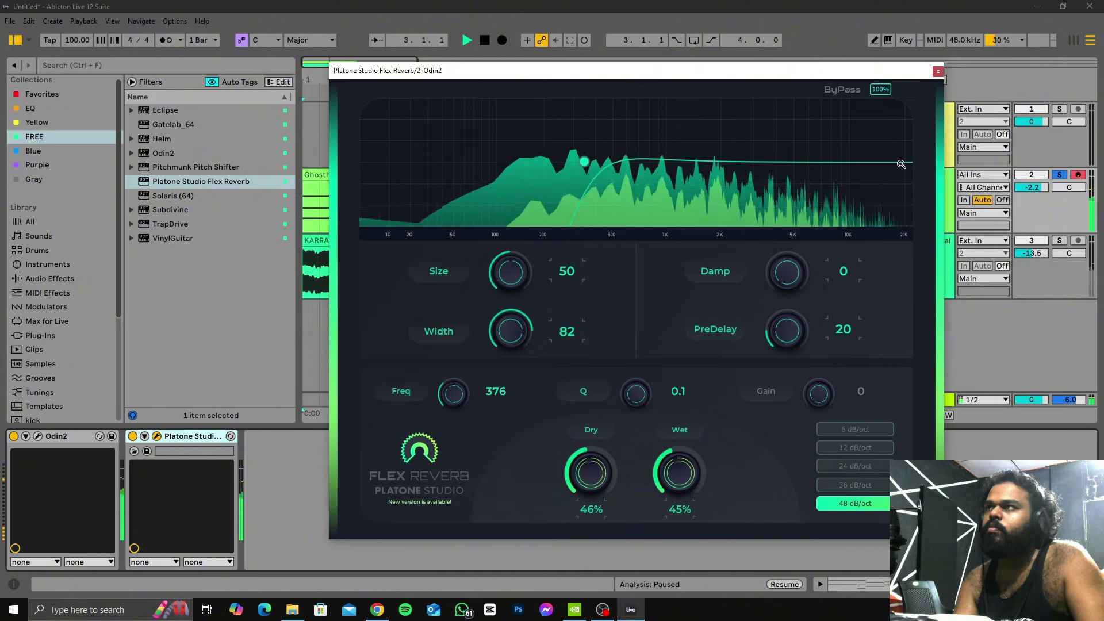
Step: Bring the high-cut point down to 2243 Hz and raise the Wet level to 61%
{"action": "left_click_drag", "start_coordinate": [901, 165], "coordinate": [723, 162]}
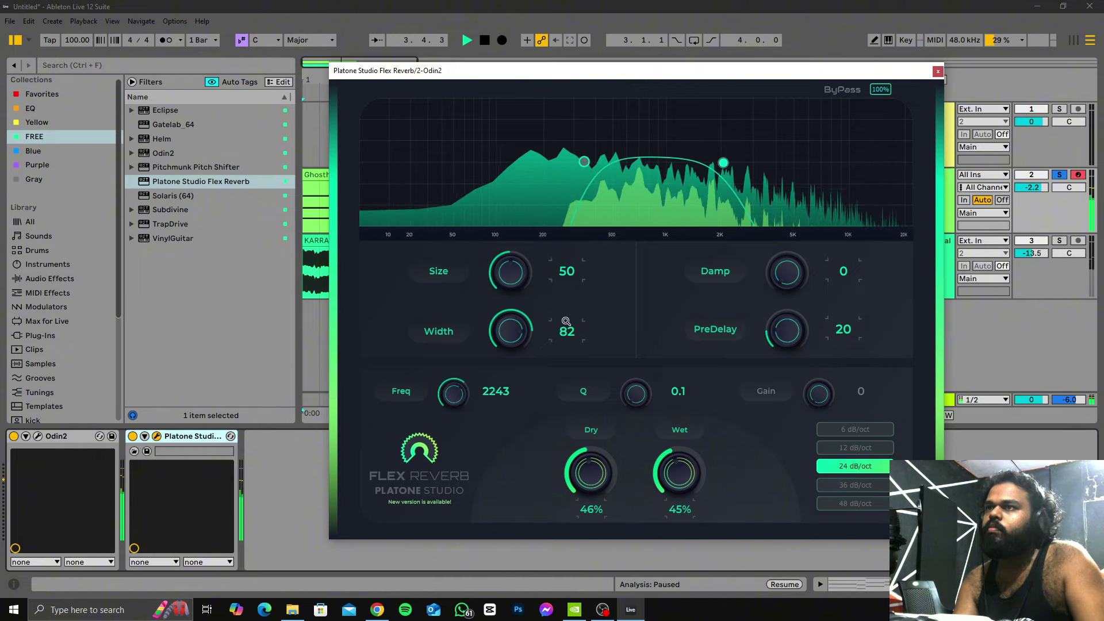
{"action": "left_click_drag", "start_coordinate": [678, 468], "coordinate": [668, 495]}
{"action": "key", "text": "space"}
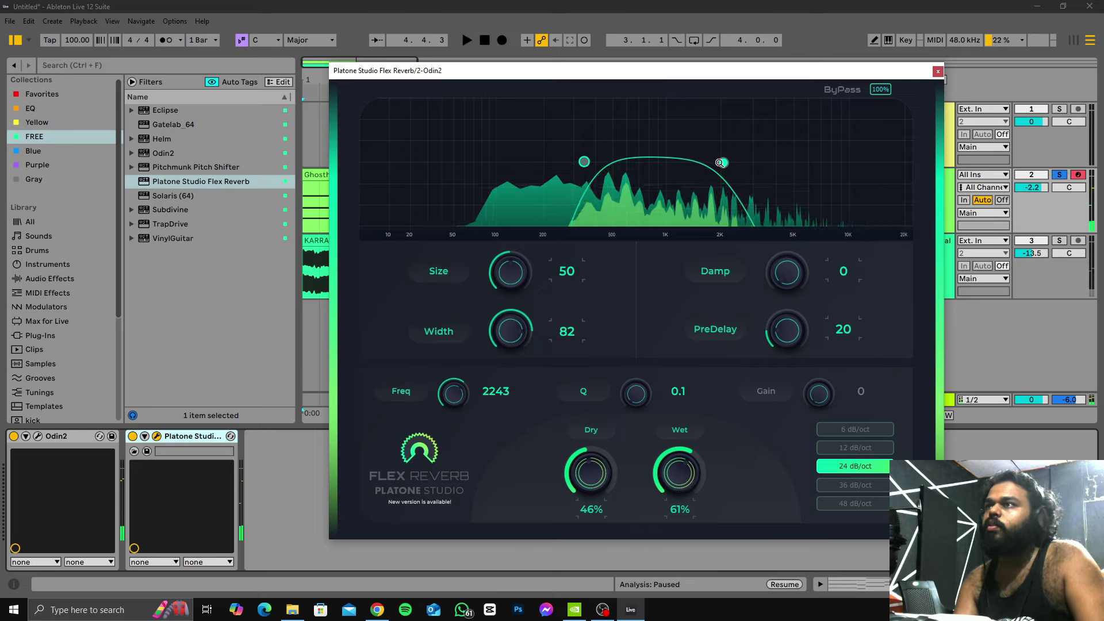
Step: Fine-tune the low cut to 397 Hz and the high cut to 2536 Hz, and increase the reverb Size to 66
{"action": "left_click", "coordinate": [584, 161]}
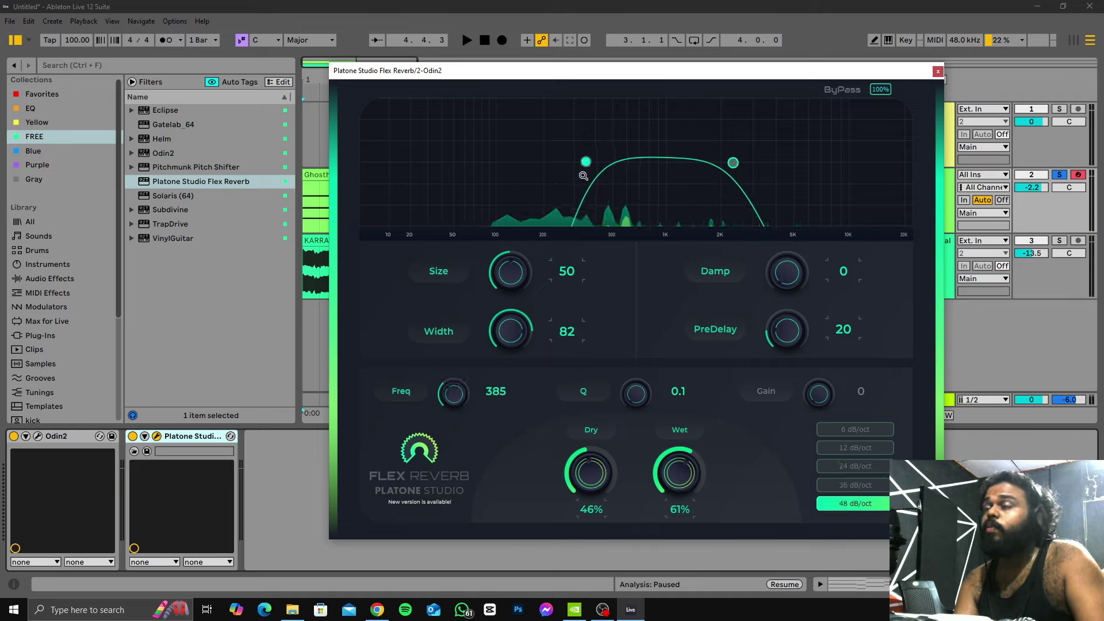
{"action": "key", "text": "space"}
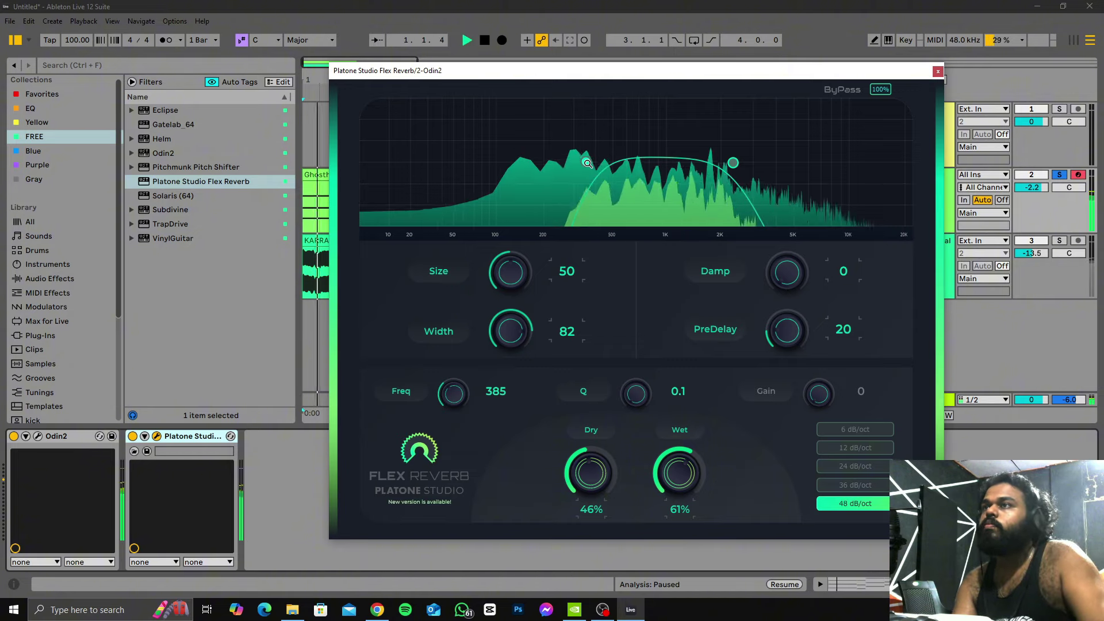
{"action": "left_click_drag", "start_coordinate": [586, 163], "coordinate": [588, 162]}
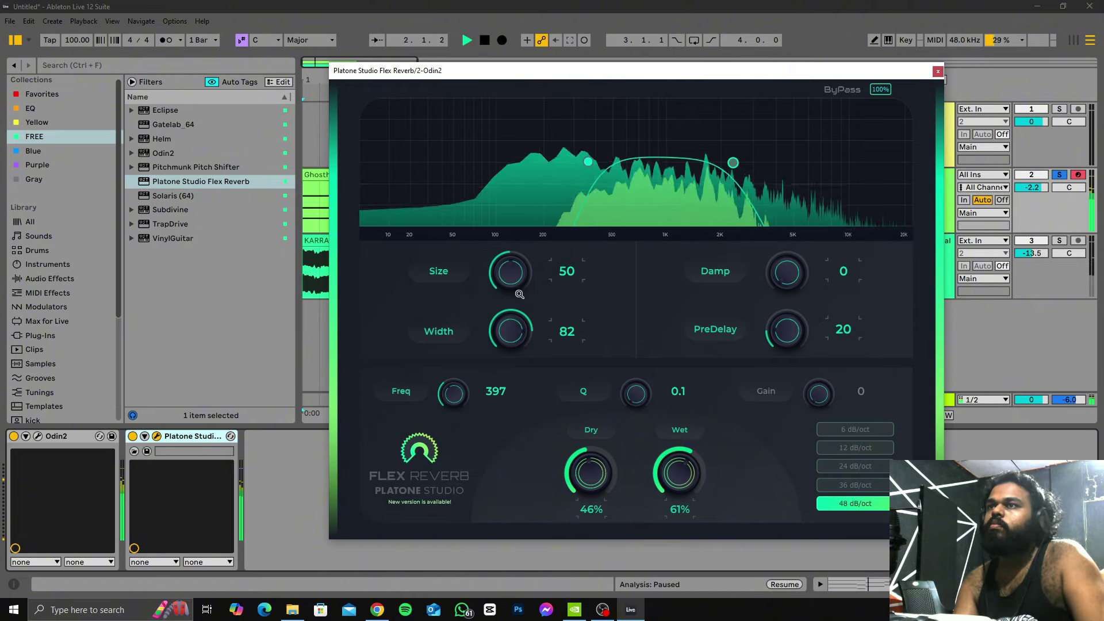
{"action": "left_click_drag", "start_coordinate": [521, 294], "coordinate": [521, 270]}
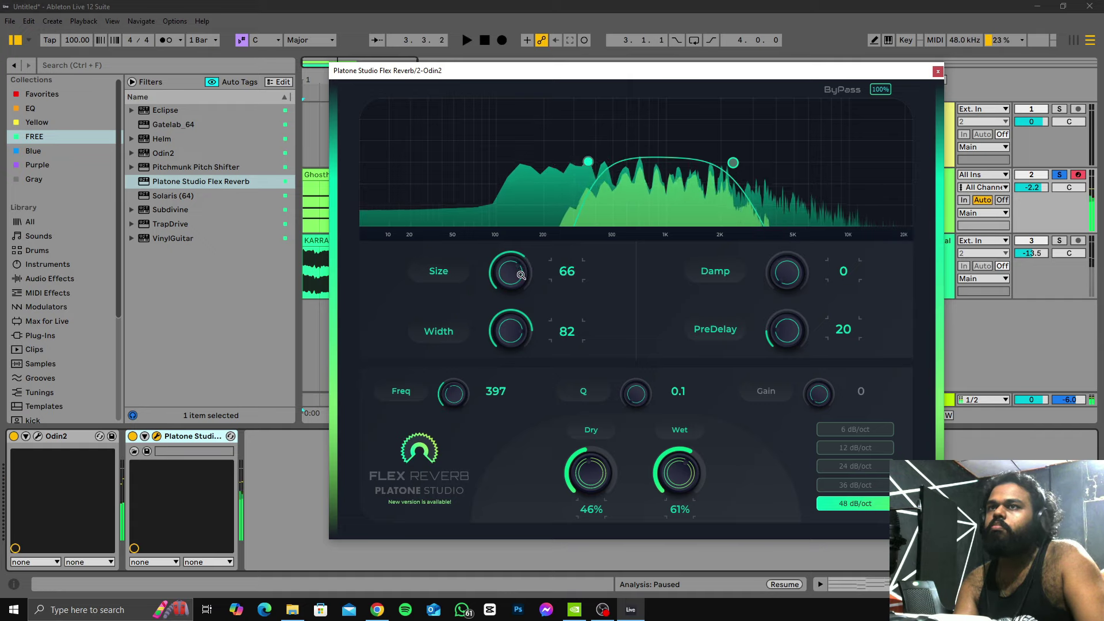
Step: Move the Flex Reverb device from the Odin2 track to the KARRA vocal track's effect chain
{"action": "left_click", "coordinate": [192, 436]}
{"action": "key", "text": "Delete"}
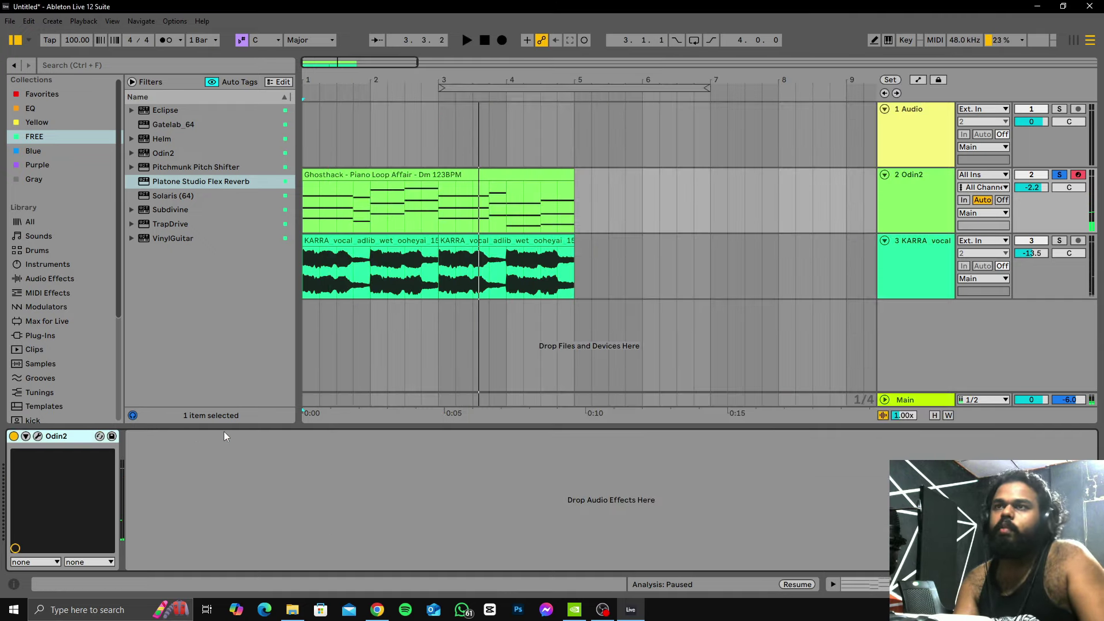
{"action": "left_click", "coordinate": [943, 262]}
{"action": "left_click", "coordinate": [386, 508]}
{"action": "key", "text": "ctrl+v"}
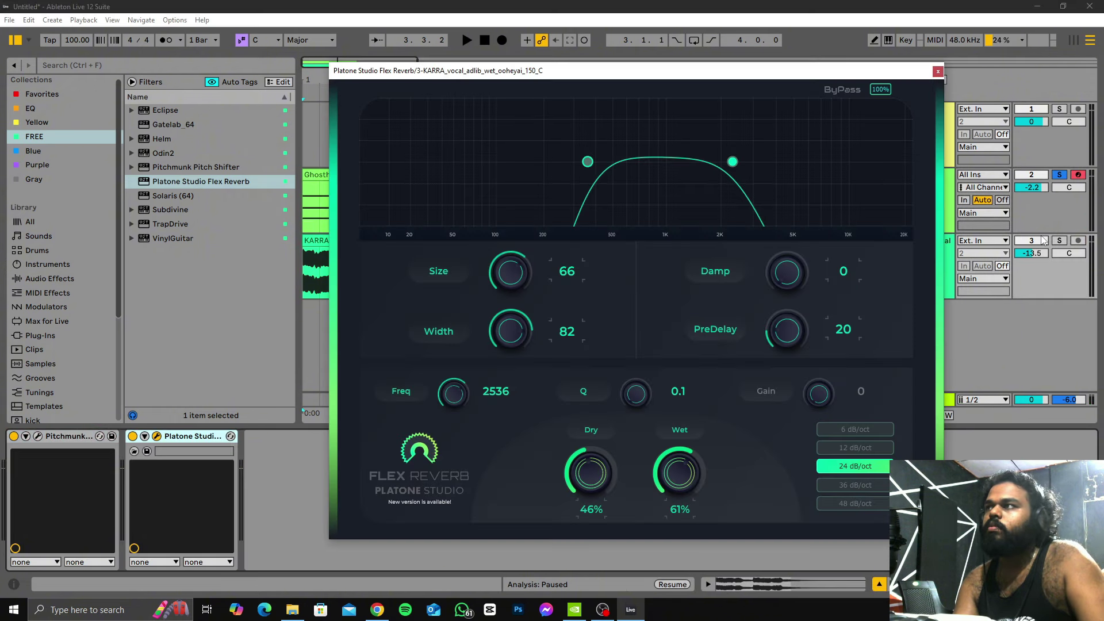
Step: Solo the KARRA vocal track and adjust its reverb mix to 25% dry and 64% wet during playback
{"action": "left_click", "coordinate": [1059, 240]}
{"action": "key", "text": "space"}
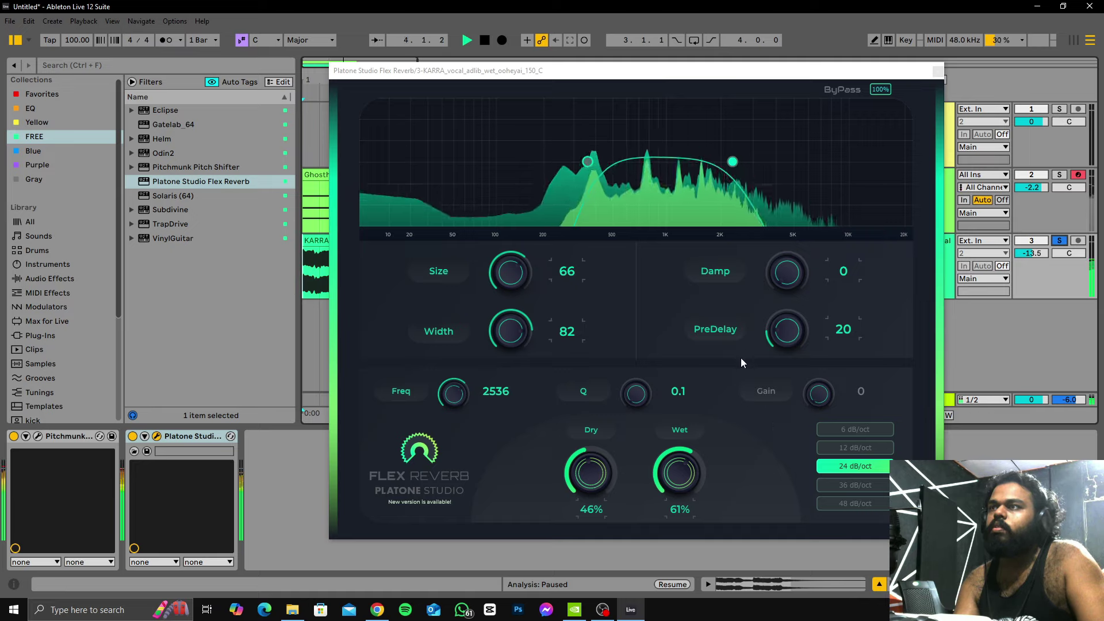
{"action": "left_click_drag", "start_coordinate": [678, 451], "coordinate": [688, 435]}
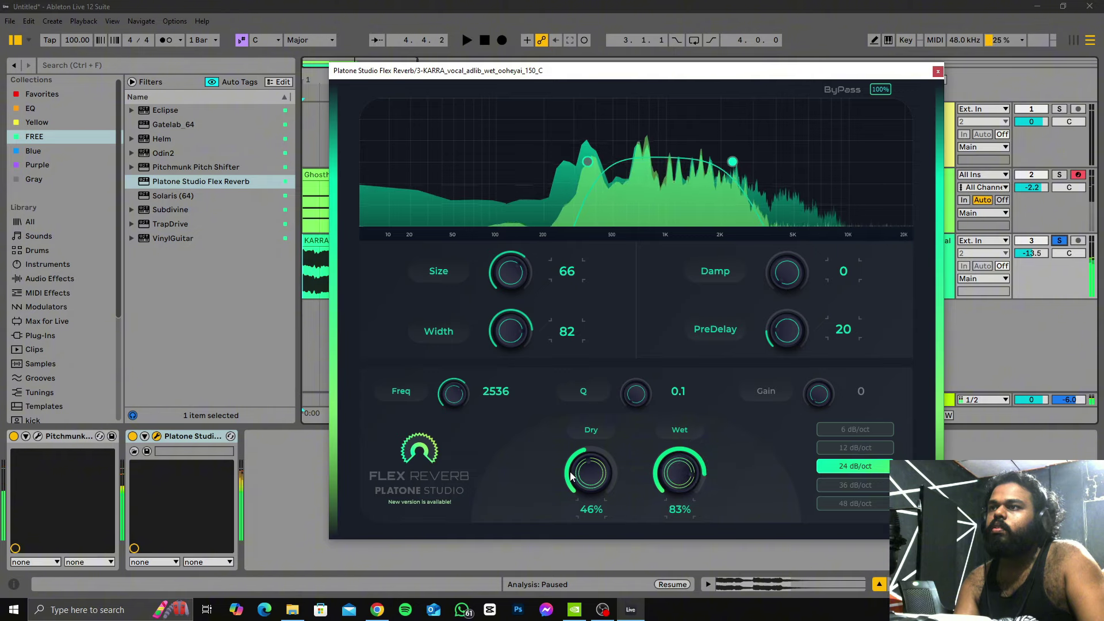
{"action": "key", "text": "space"}
{"action": "left_click_drag", "start_coordinate": [571, 475], "coordinate": [586, 496]}
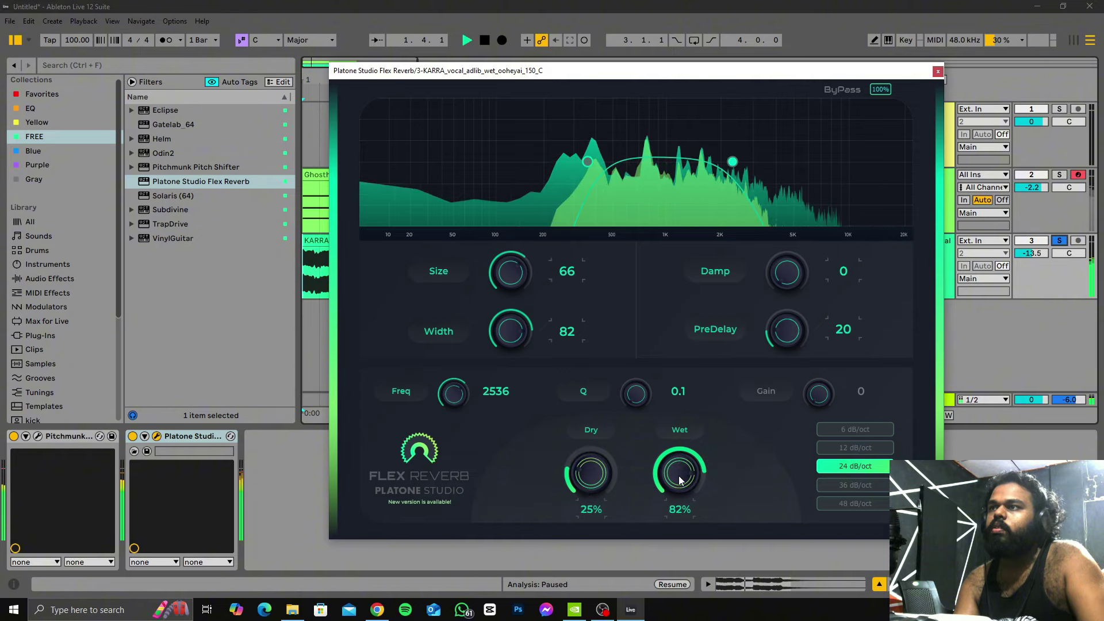
{"action": "left_click_drag", "start_coordinate": [691, 455], "coordinate": [692, 446]}
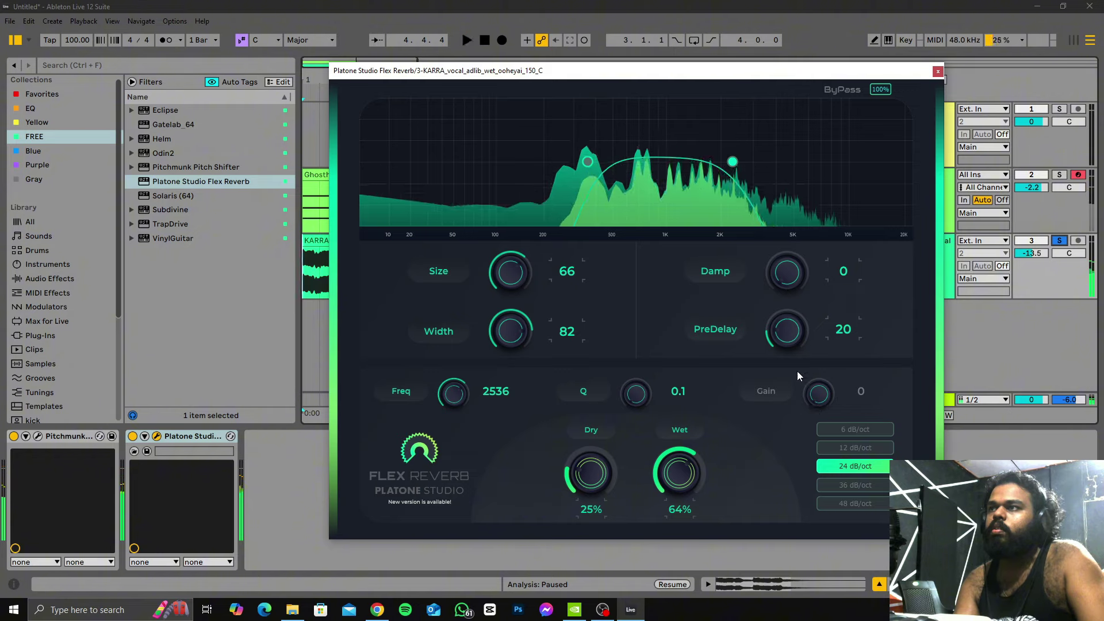
Step: Set the vocal reverb's PreDelay to 0 and Dry to 48%, and raise the high-cut frequency to 3161 Hz
{"action": "left_click_drag", "start_coordinate": [788, 331], "coordinate": [788, 410]}
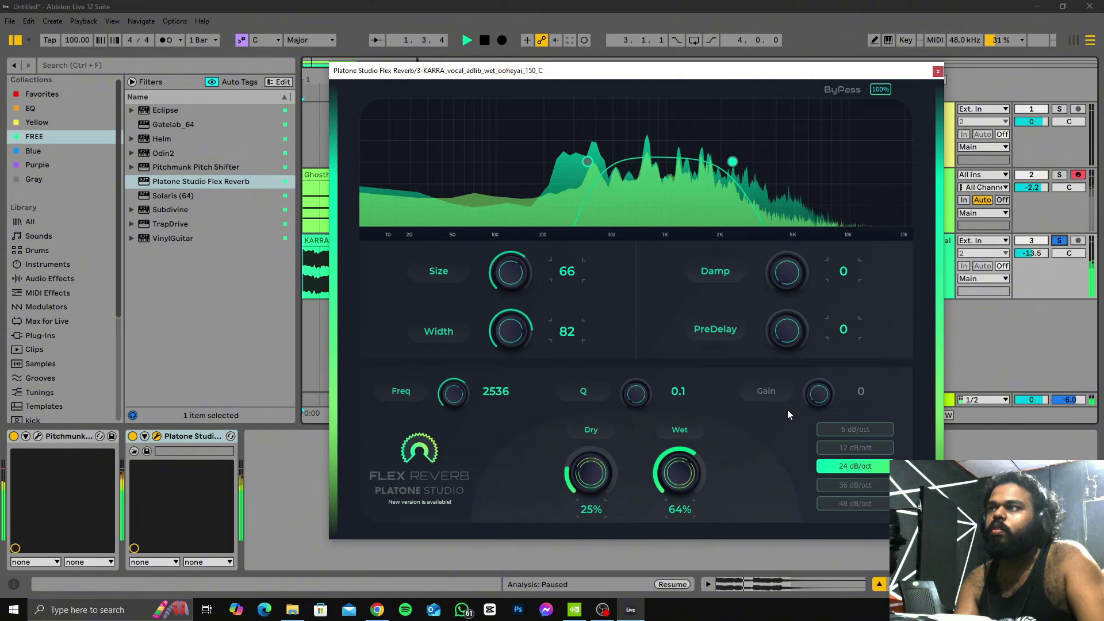
{"action": "left_click_drag", "start_coordinate": [603, 481], "coordinate": [605, 457]}
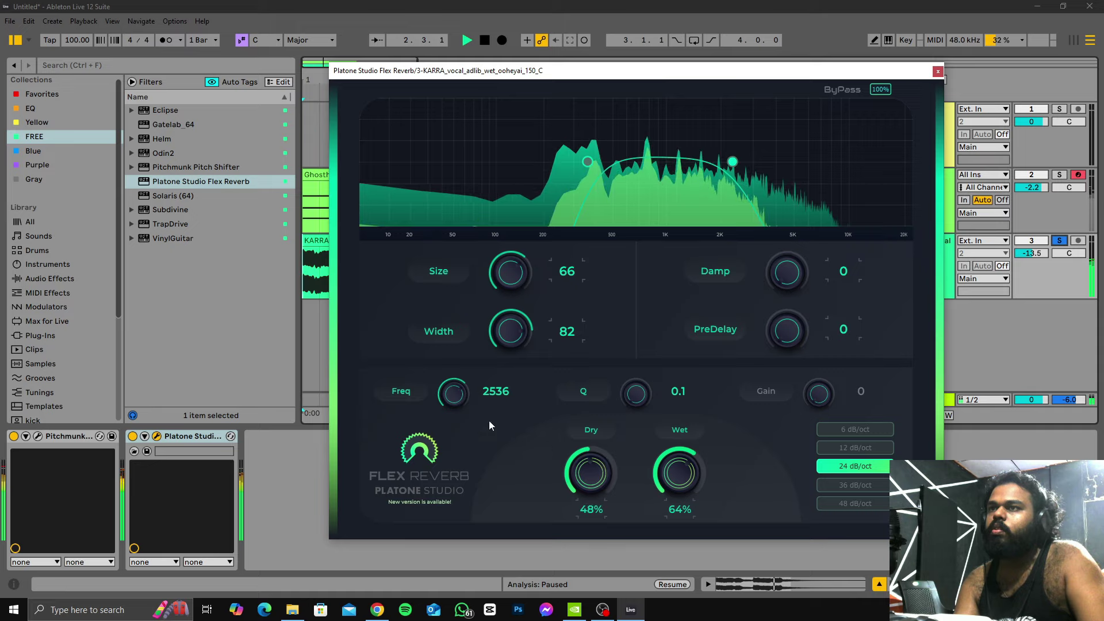
{"action": "left_click_drag", "start_coordinate": [489, 420], "coordinate": [486, 390]}
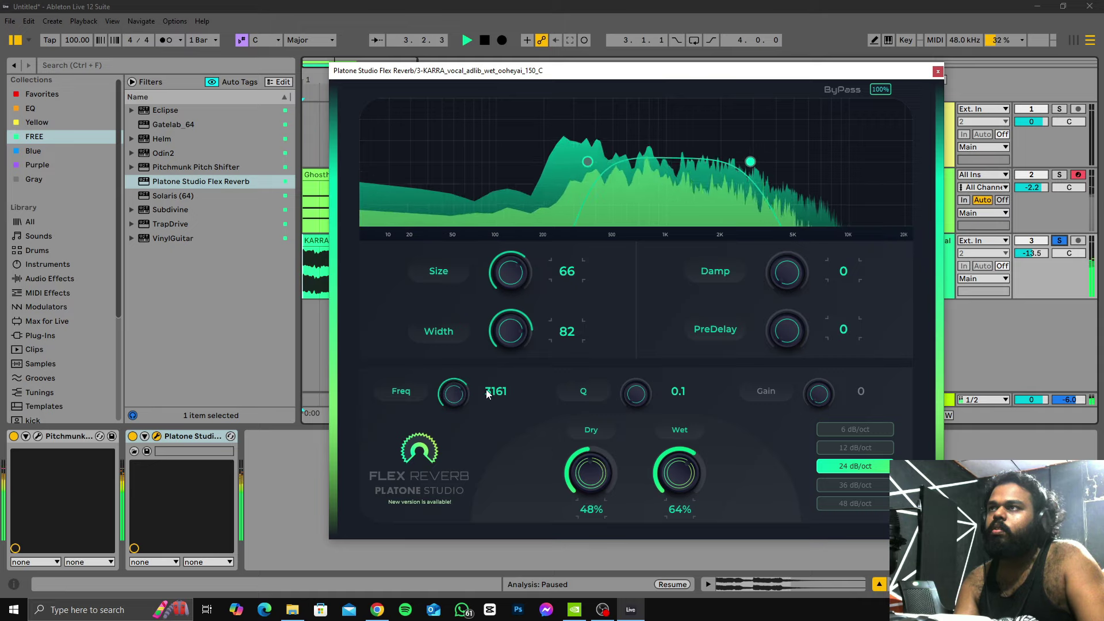
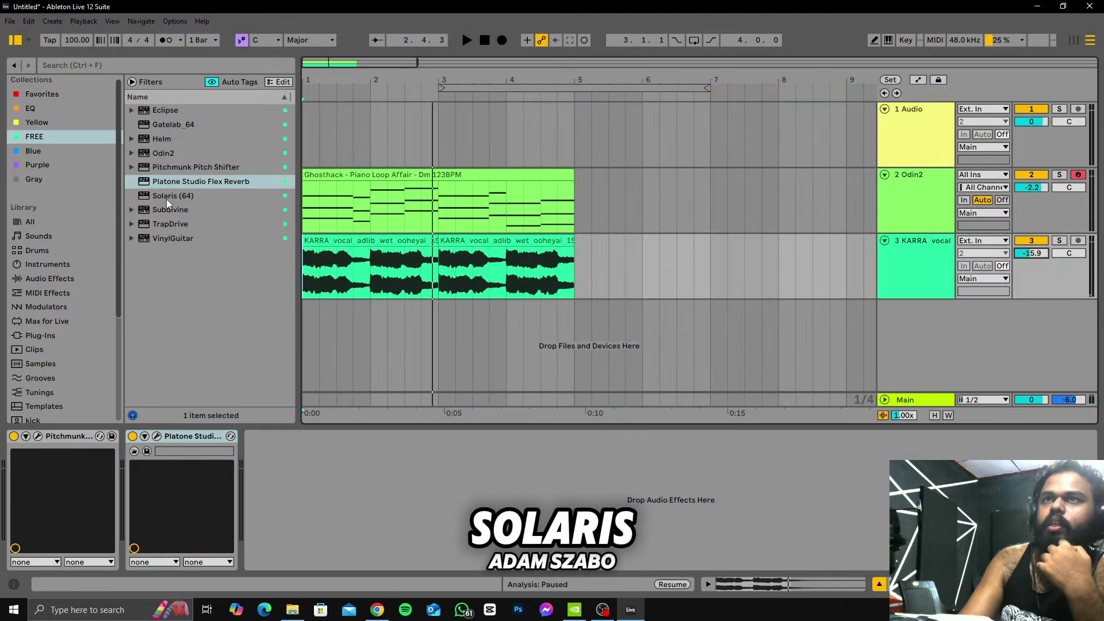
Step: Load the Solaris (64) reverb onto the Odin2 track and move its window clear of the track controls
{"action": "left_click_drag", "start_coordinate": [167, 196], "coordinate": [906, 202]}
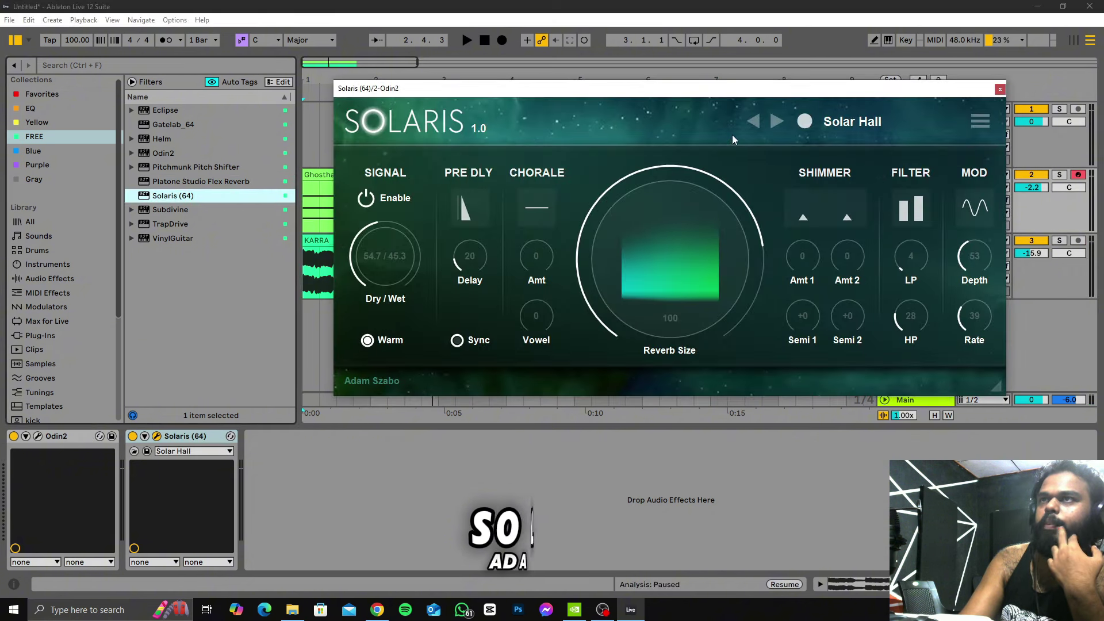
{"action": "left_click_drag", "start_coordinate": [814, 90], "coordinate": [669, 124]}
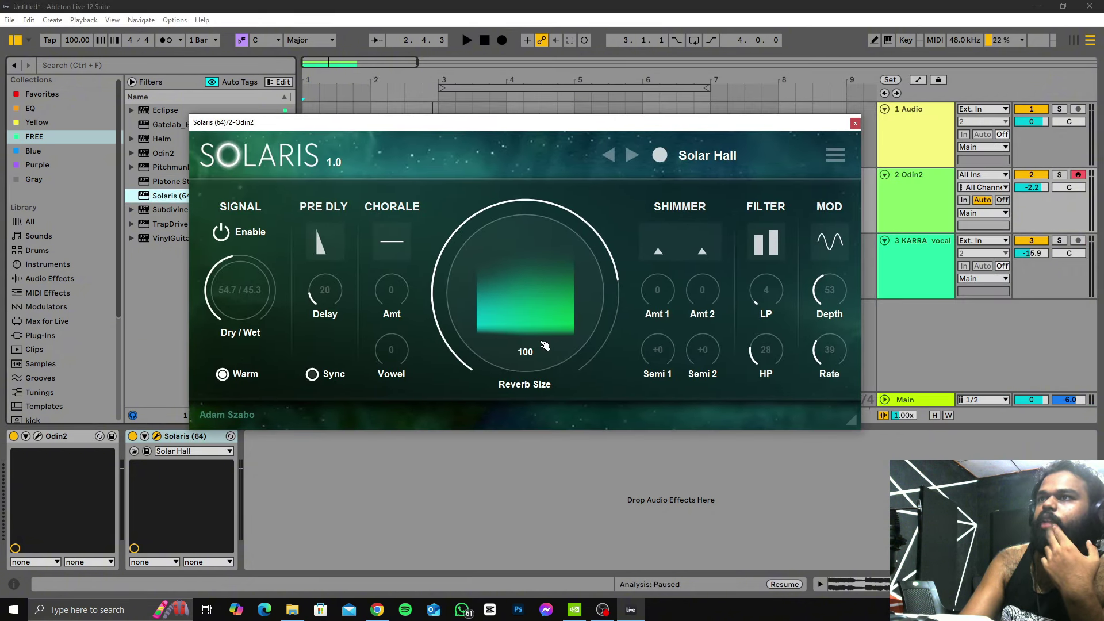
Step: Solo the Odin2 track and play it through the Solaris reverb with the Solar Hall preset
{"action": "left_click", "coordinate": [1058, 175]}
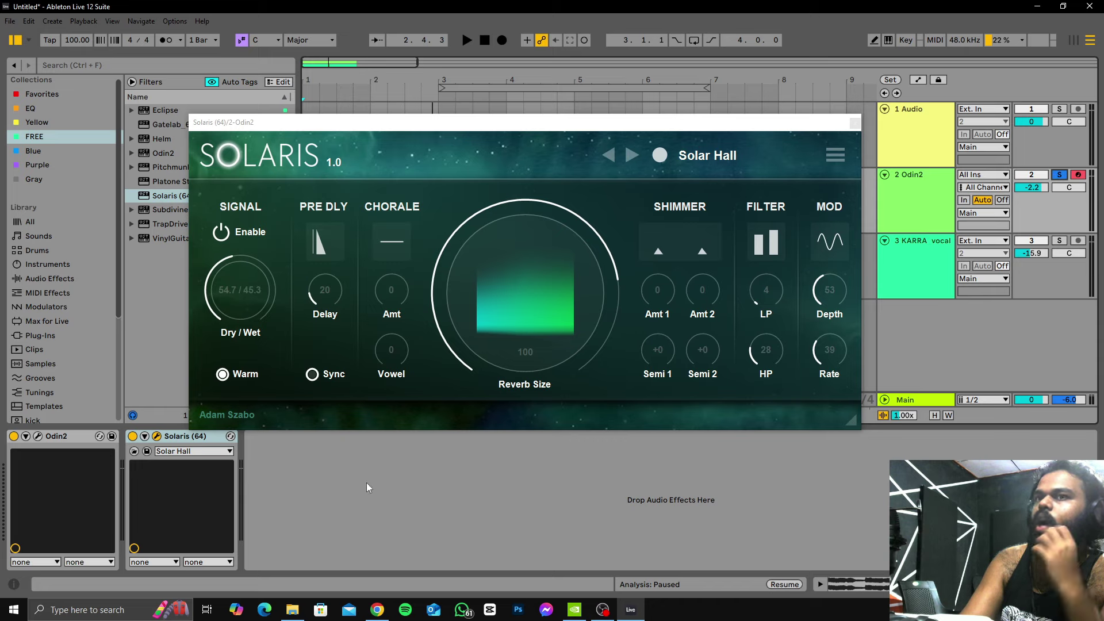
{"action": "left_click_drag", "start_coordinate": [233, 126], "coordinate": [252, 162]}
{"action": "key", "text": "space"}
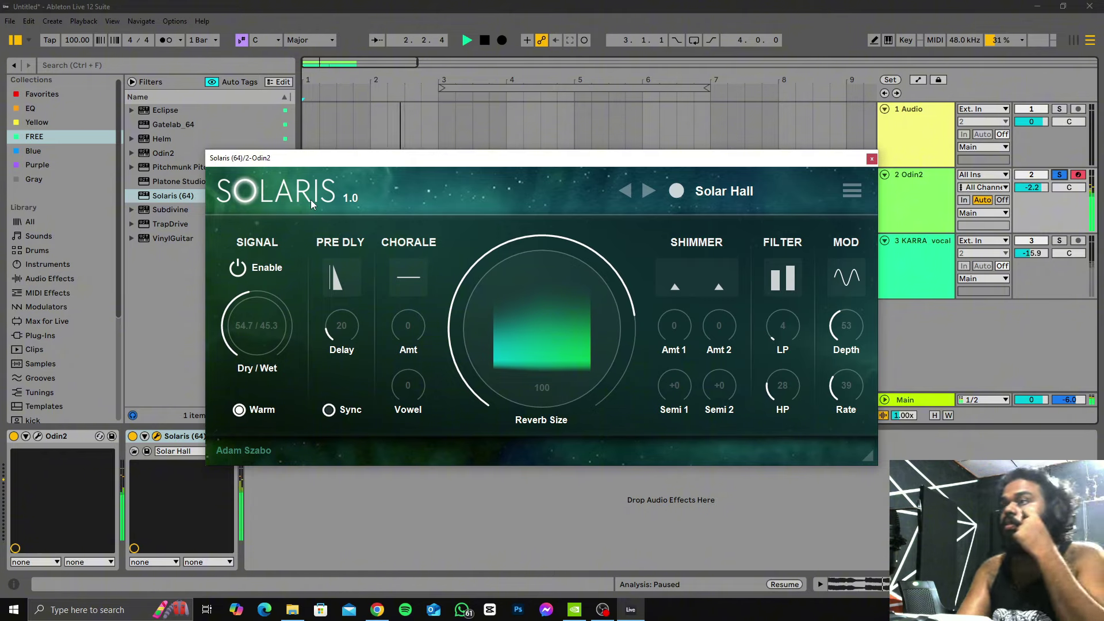
{"action": "key", "text": "space"}
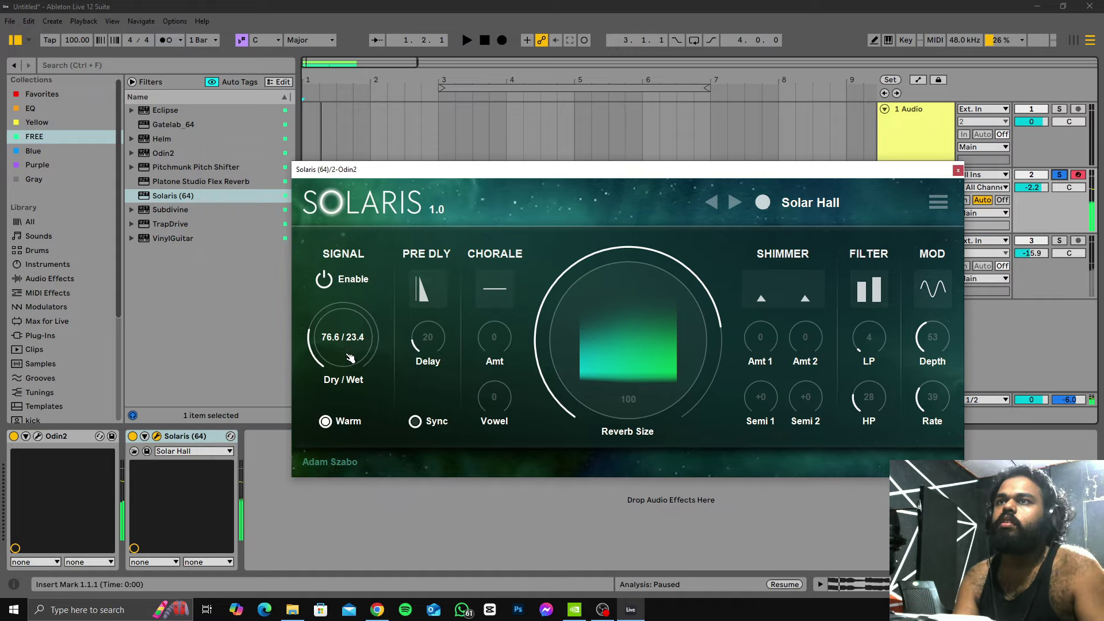
Step: Set Solaris's Reverb Size to 80 and its Dry/Wet mix to 57.0 / 43.0 while auditioning the Odin2 track
{"action": "mouse_move", "coordinate": [349, 358]}
{"action": "left_mouse_down"}
{"action": "mouse_move", "coordinate": [351, 376]}
{"action": "mouse_move", "coordinate": [347, 350]}
{"action": "left_mouse_up"}
{"action": "left_click_drag", "start_coordinate": [644, 423], "coordinate": [666, 406]}
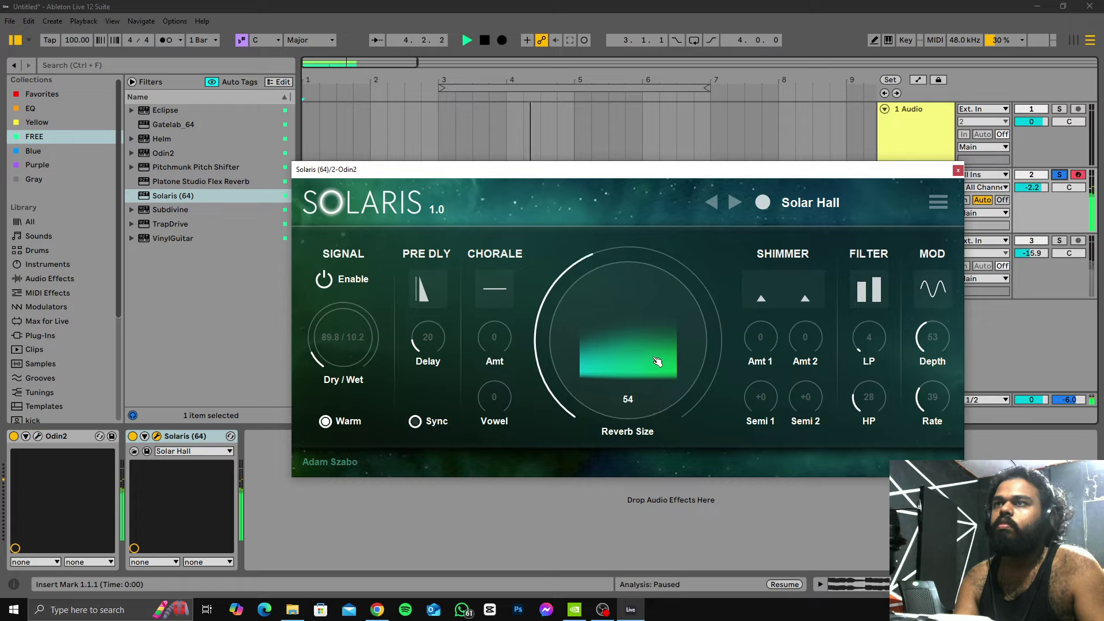
{"action": "left_click_drag", "start_coordinate": [341, 342], "coordinate": [352, 300]}
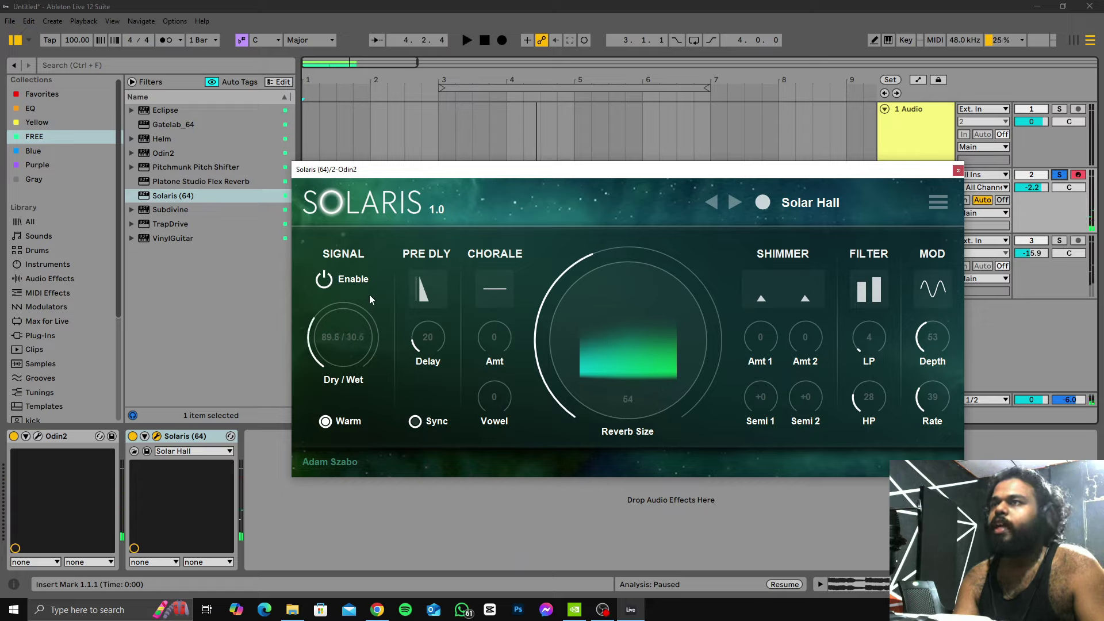
{"action": "left_click_drag", "start_coordinate": [636, 335], "coordinate": [585, 335]}
{"action": "key", "text": "space"}
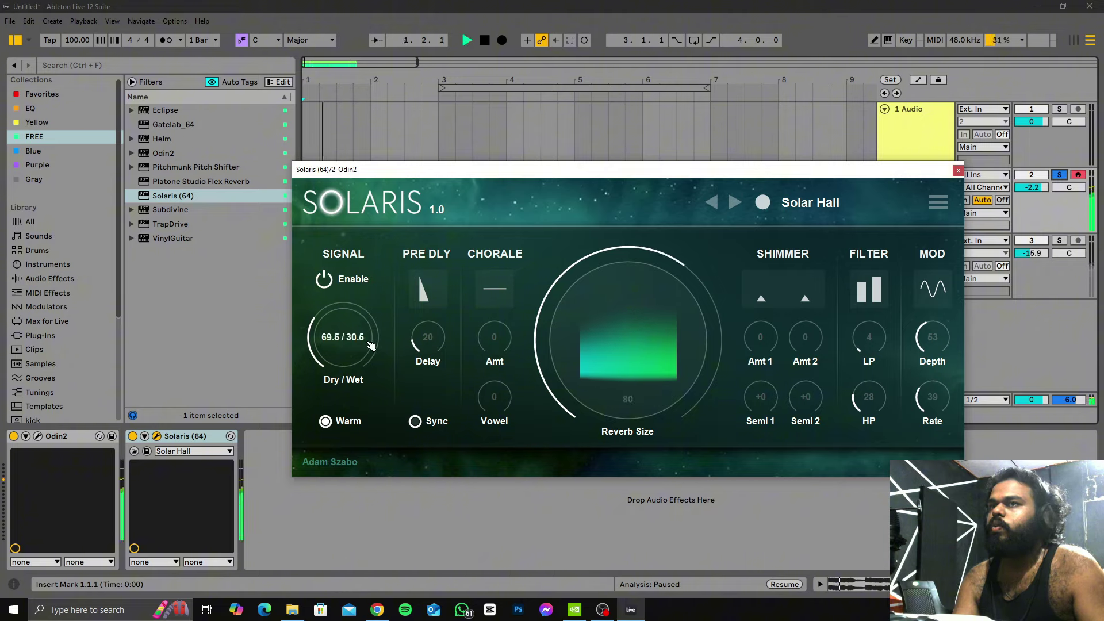
{"action": "left_click_drag", "start_coordinate": [370, 343], "coordinate": [375, 323]}
{"action": "key", "text": "space"}
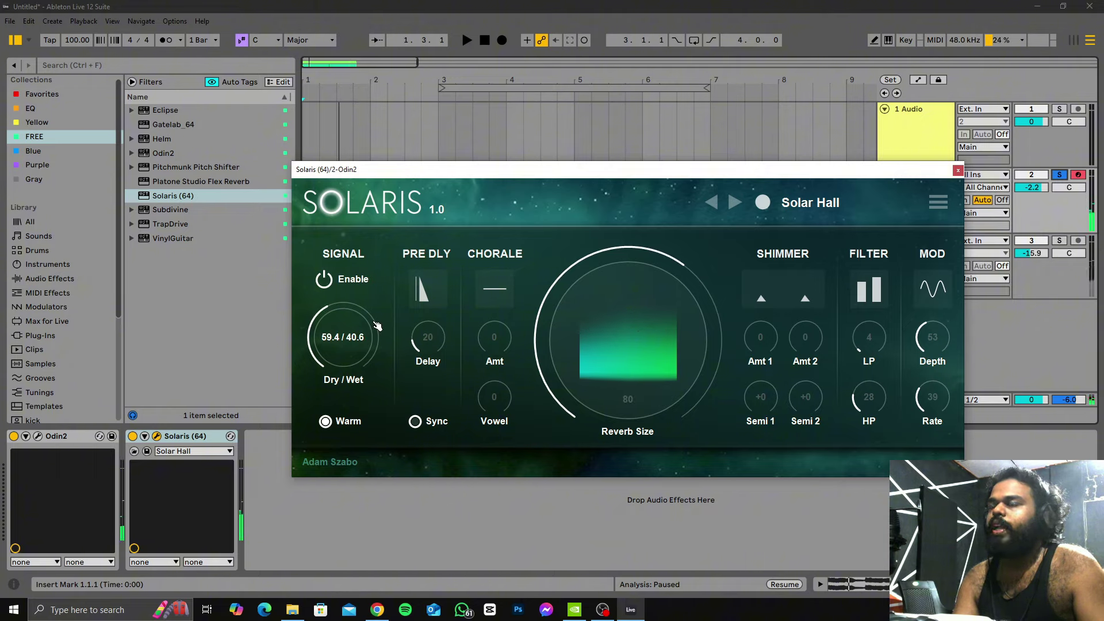
{"action": "left_click_drag", "start_coordinate": [349, 358], "coordinate": [351, 360]}
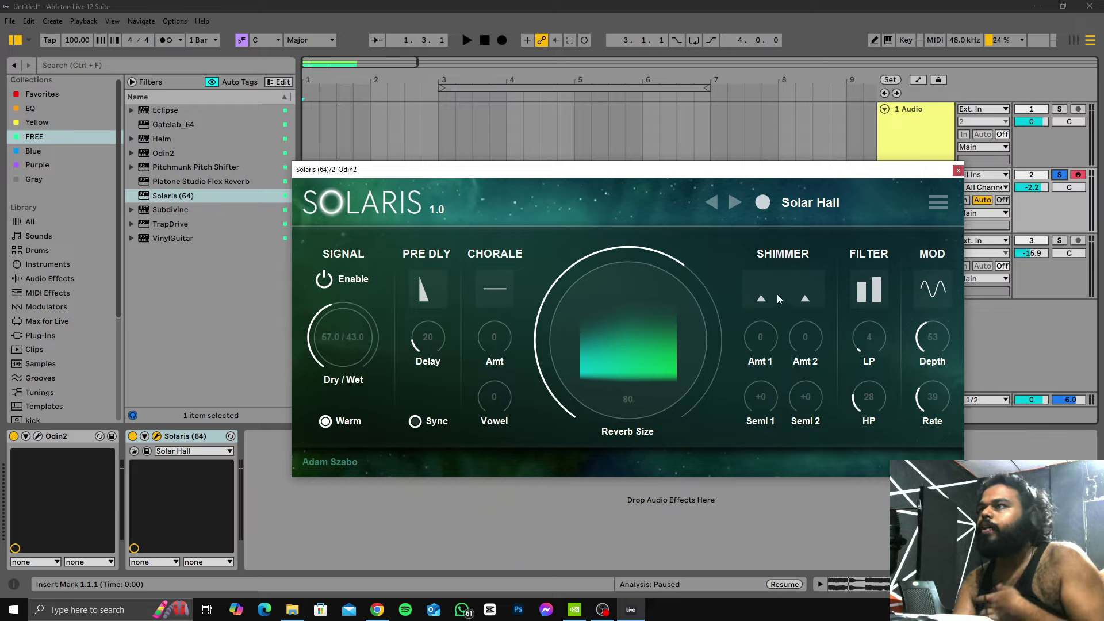
Step: Load the Haunted House preset in Solaris and audition it on the Odin2 track
{"action": "left_click", "coordinate": [823, 204]}
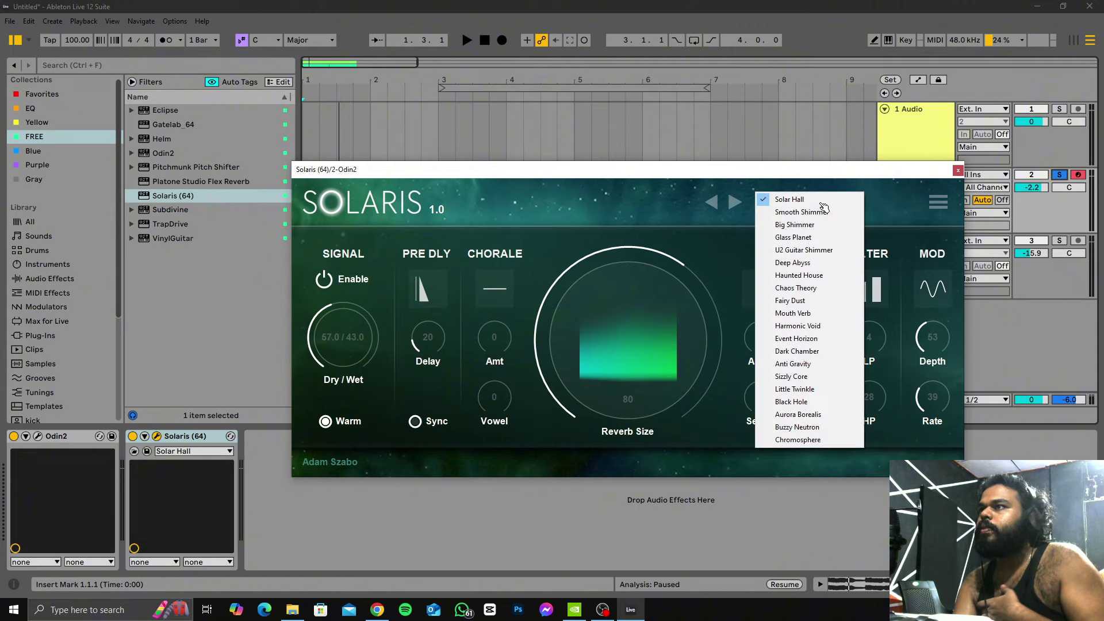
{"action": "left_click", "coordinate": [814, 274]}
{"action": "key", "text": "space"}
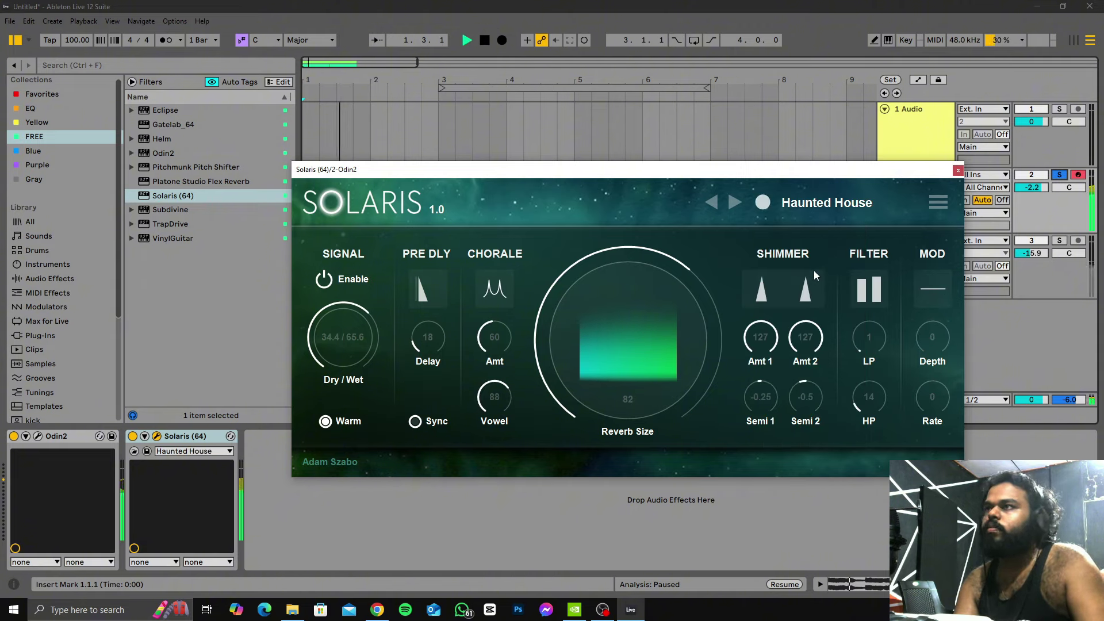
{"action": "key", "text": "space"}
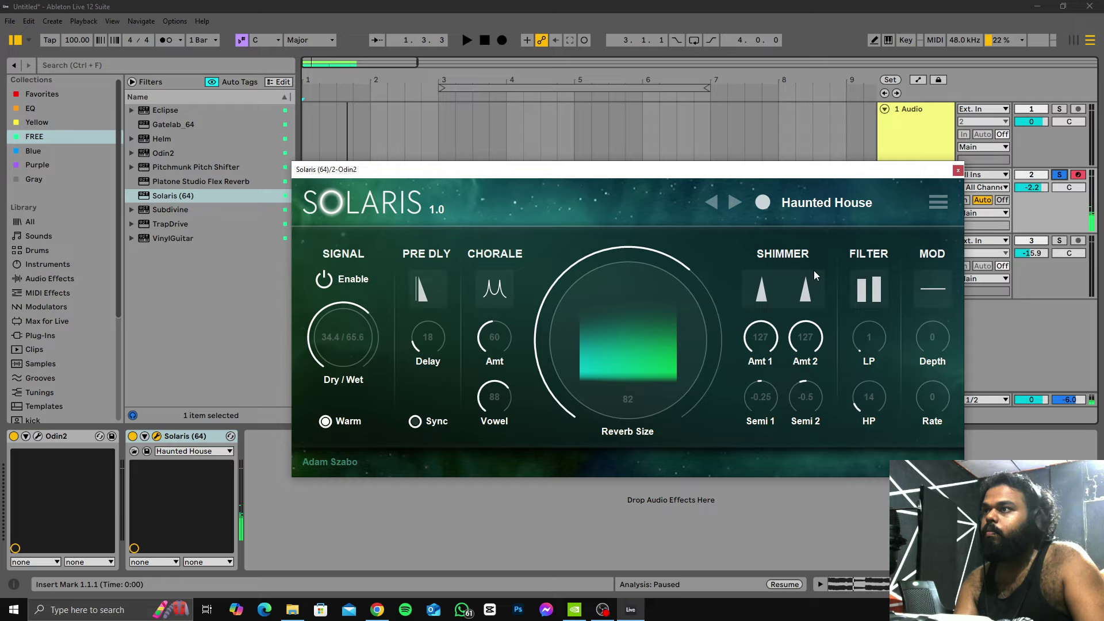
{"action": "key", "text": "space"}
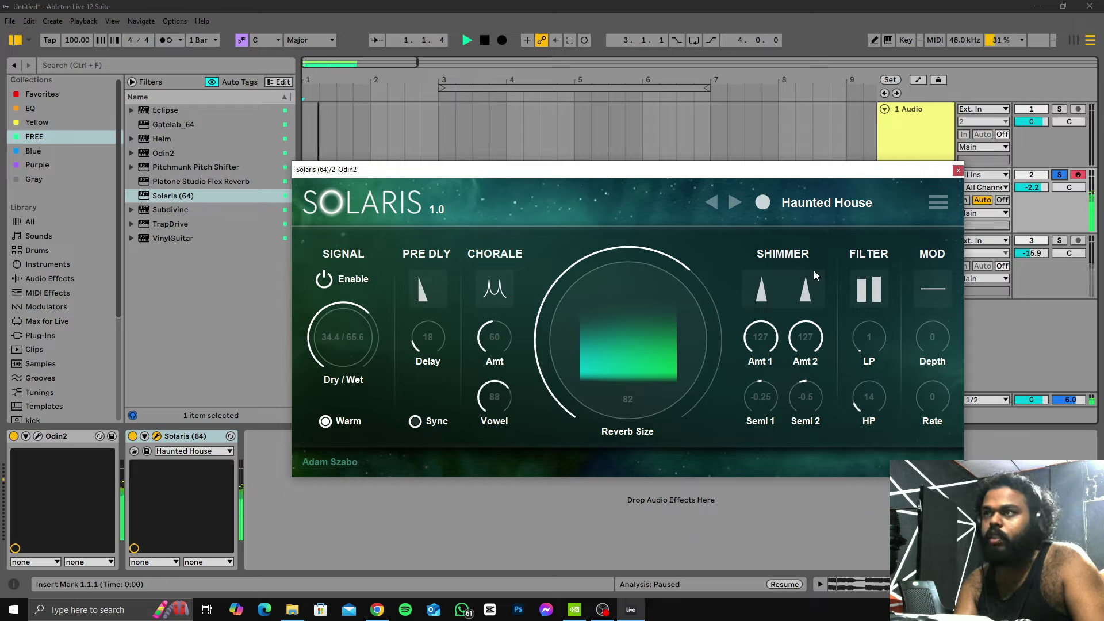
{"action": "key", "text": "space"}
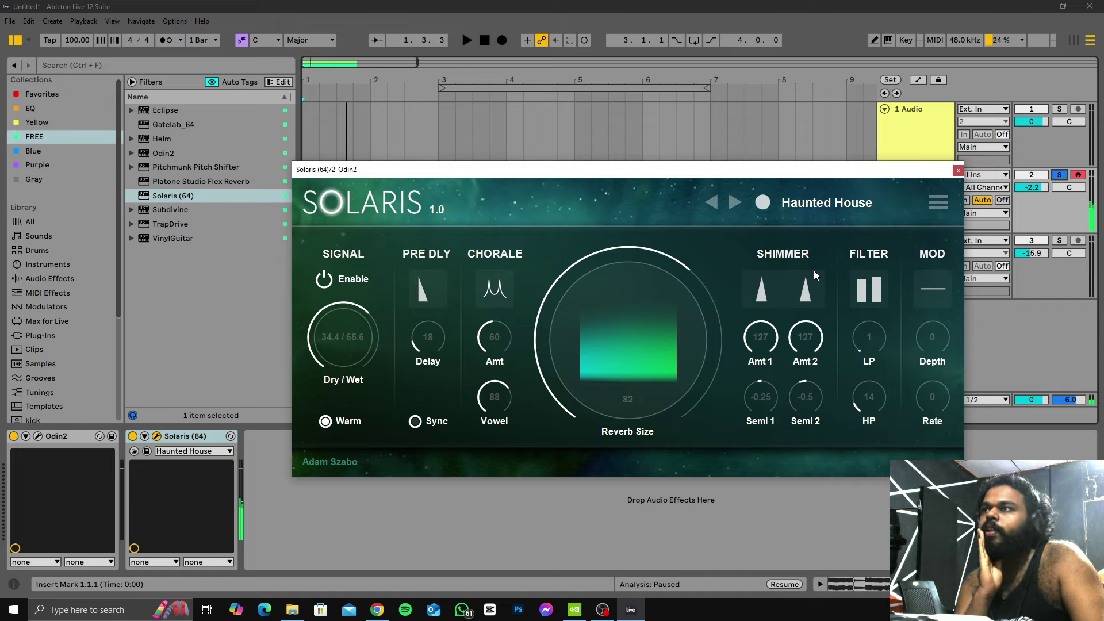
Step: Switch Solaris to the Black Hole preset, audition it, and move the plugin window clear of the track controls
{"action": "left_click", "coordinate": [820, 204]}
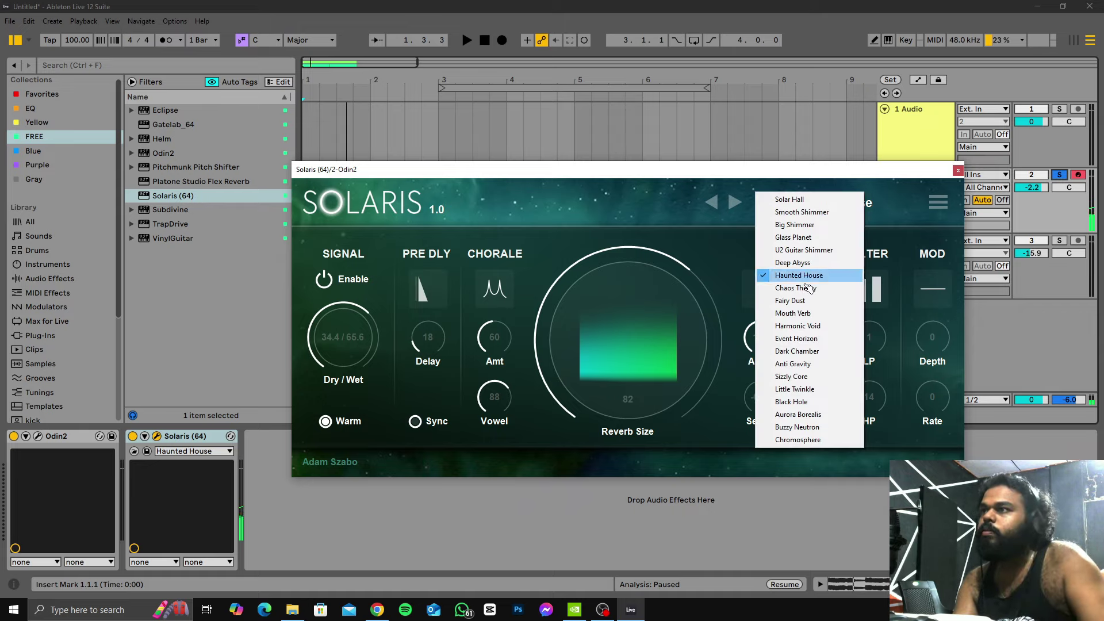
{"action": "left_click", "coordinate": [791, 401]}
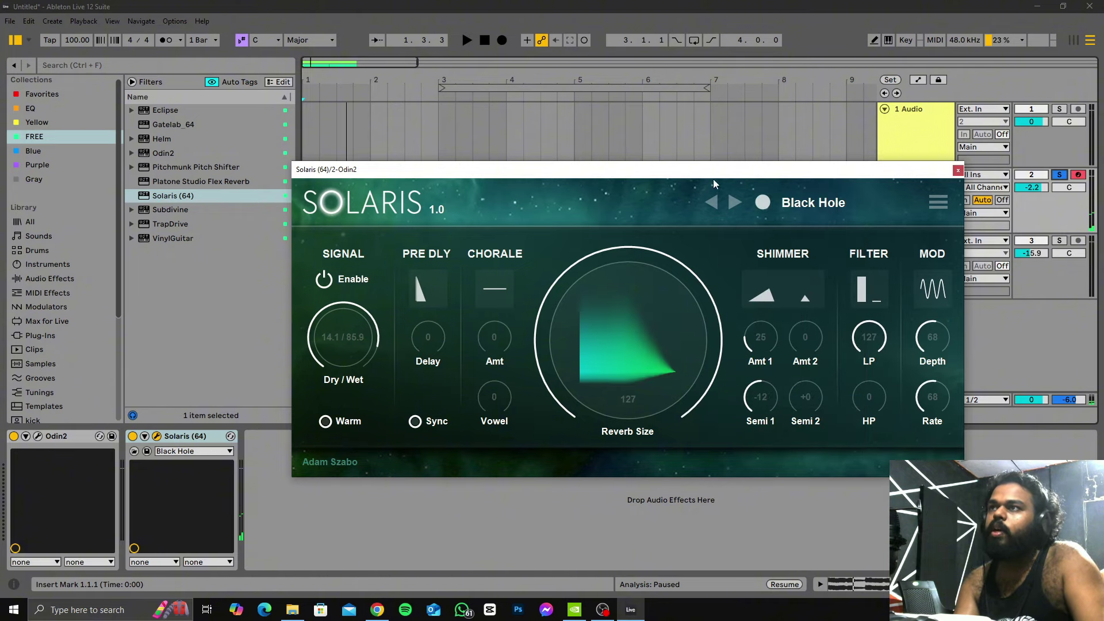
{"action": "left_click_drag", "start_coordinate": [716, 173], "coordinate": [727, 173]}
{"action": "key", "text": "space"}
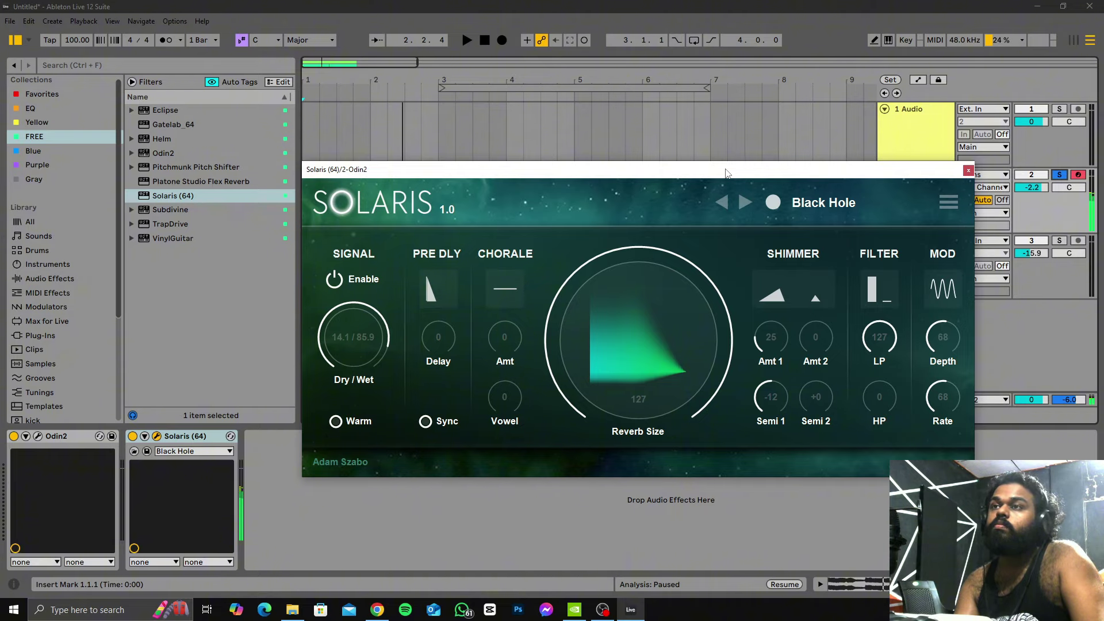
{"action": "left_click_drag", "start_coordinate": [726, 173], "coordinate": [572, 175]}
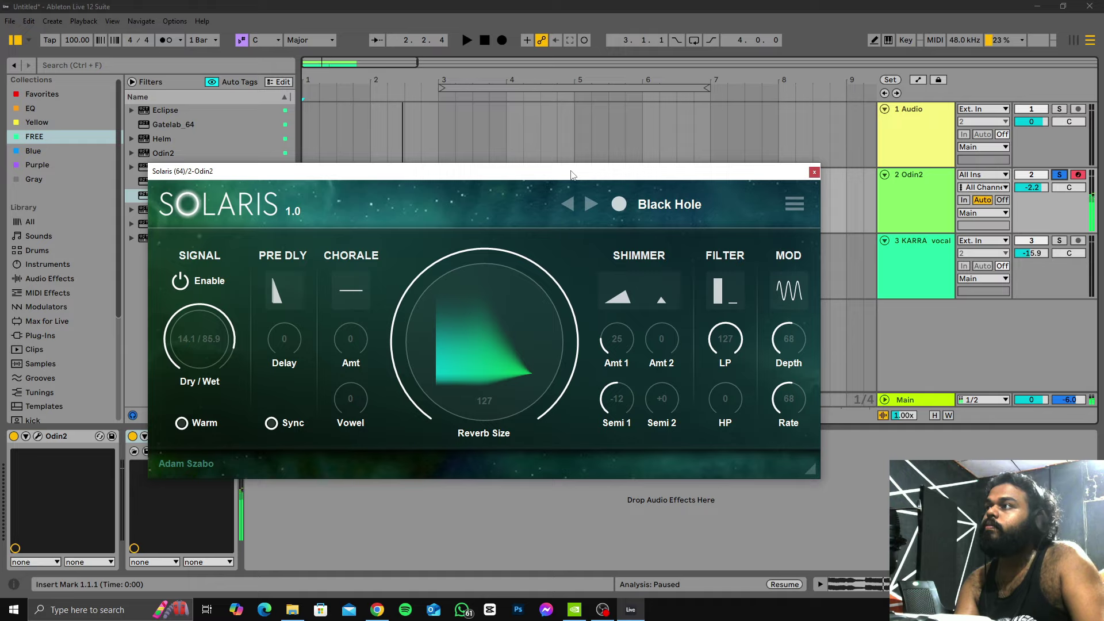
{"action": "left_click_drag", "start_coordinate": [572, 175], "coordinate": [637, 175]}
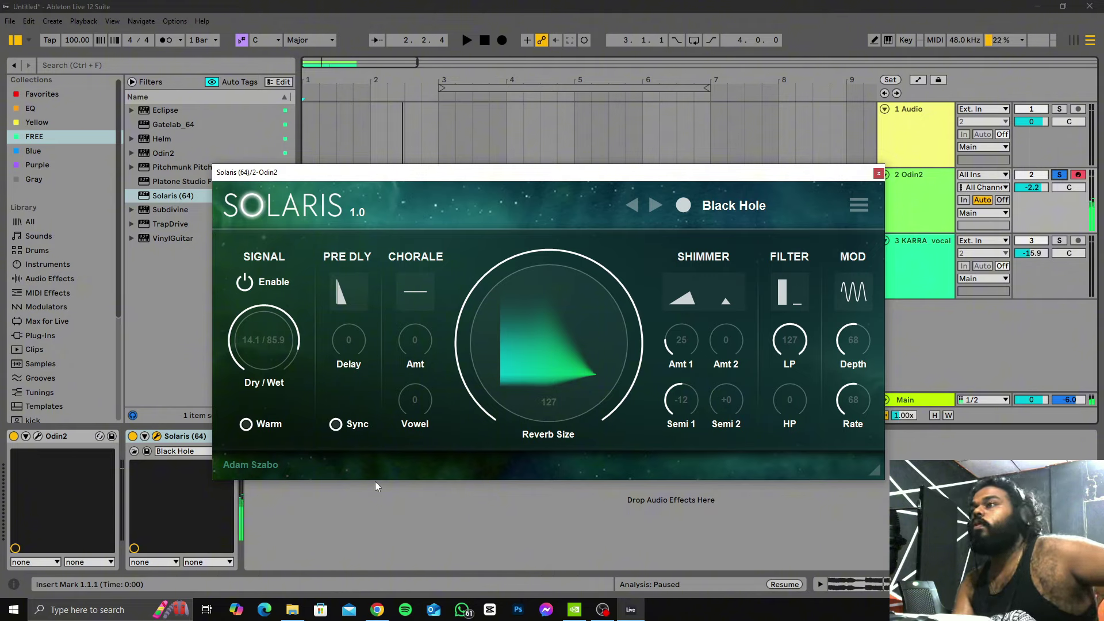
Step: Look through Solaris's preset list and play the Odin2 track with Black Hole once more
{"action": "left_click", "coordinate": [746, 206]}
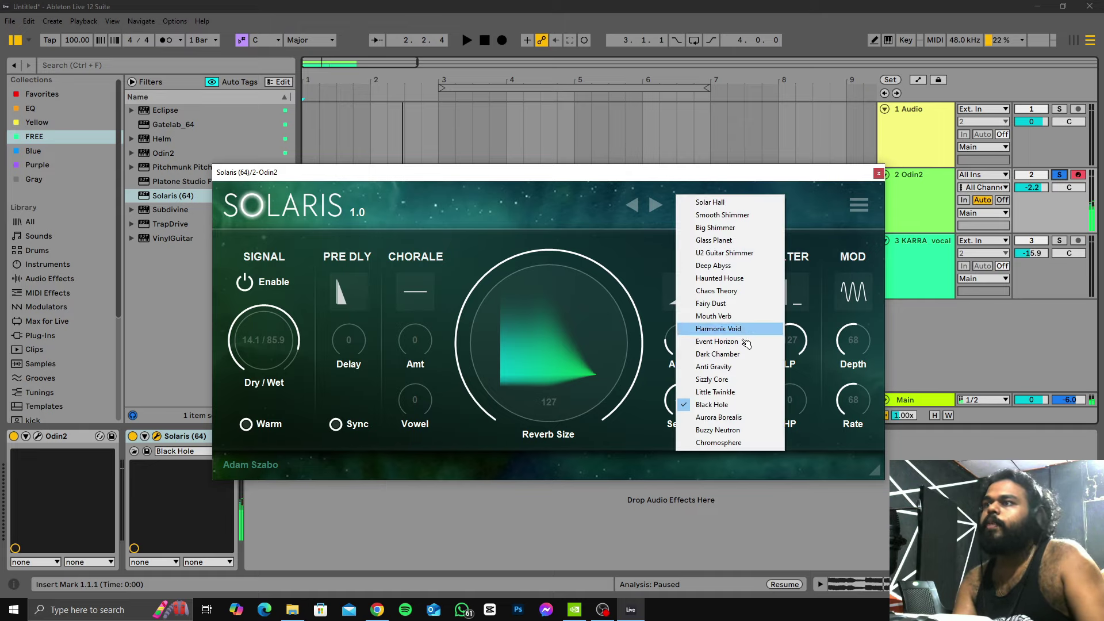
{"action": "left_click", "coordinate": [582, 172]}
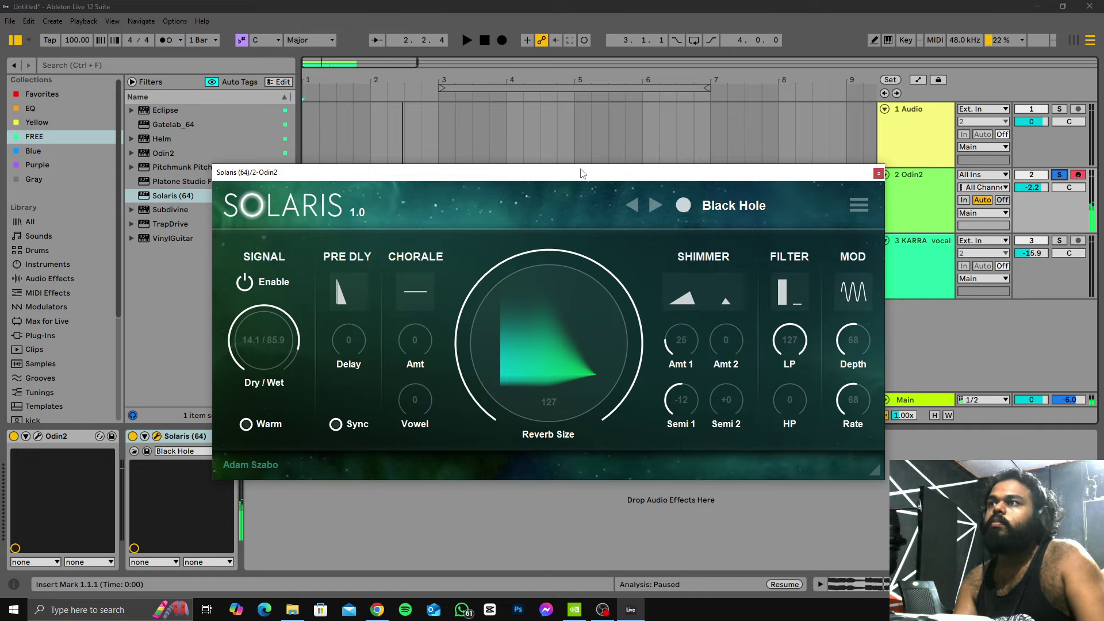
{"action": "key", "text": "space"}
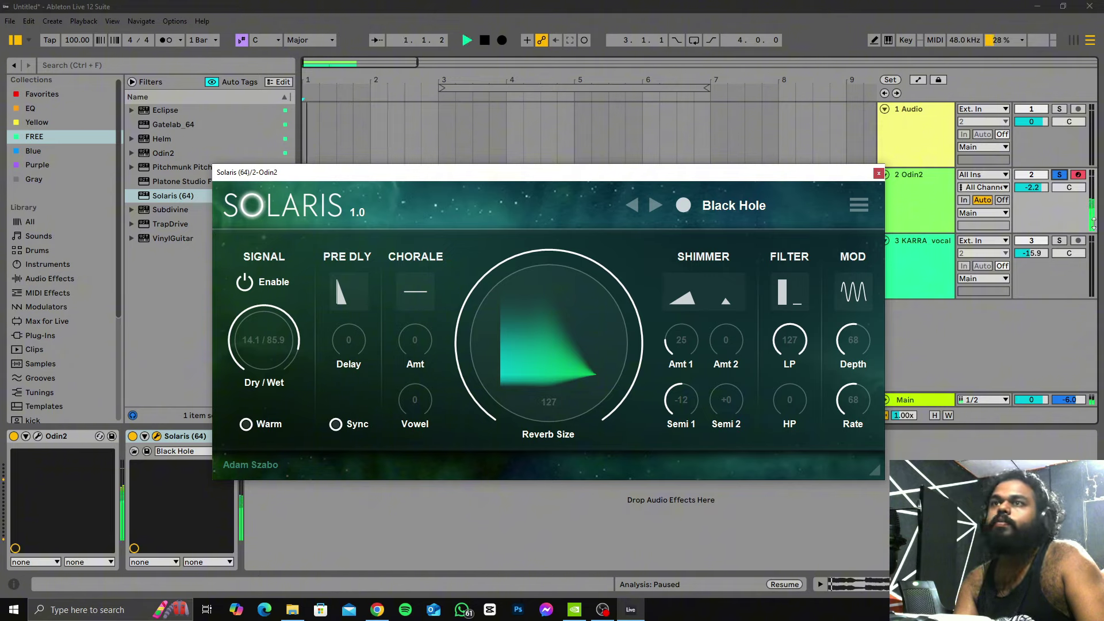
{"action": "key", "text": "space"}
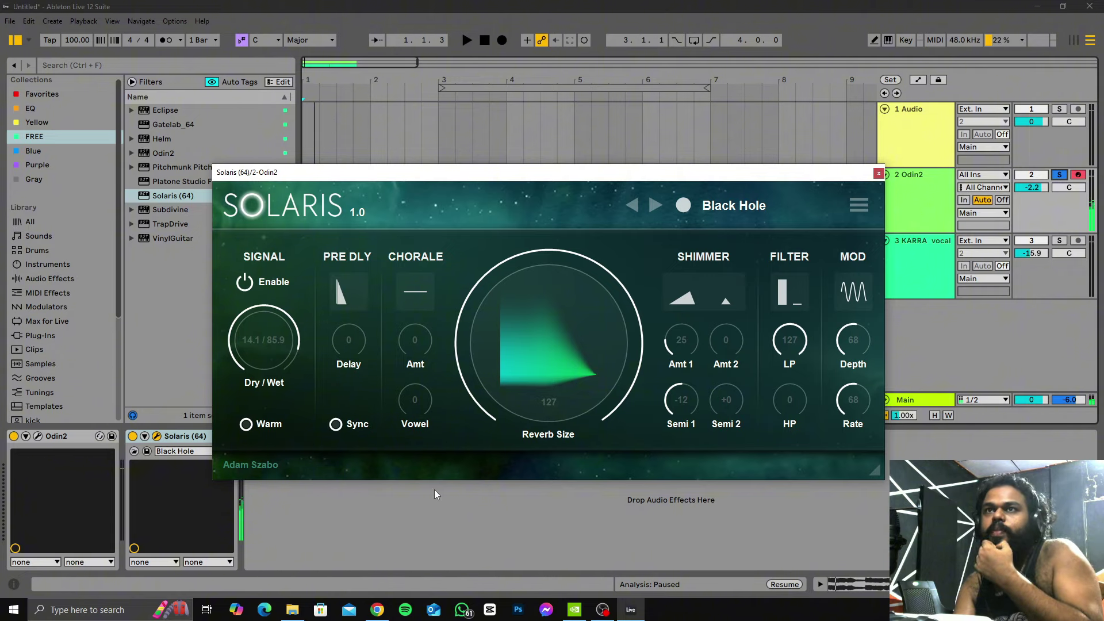
{"action": "left_click_drag", "start_coordinate": [389, 182], "coordinate": [529, 176]}
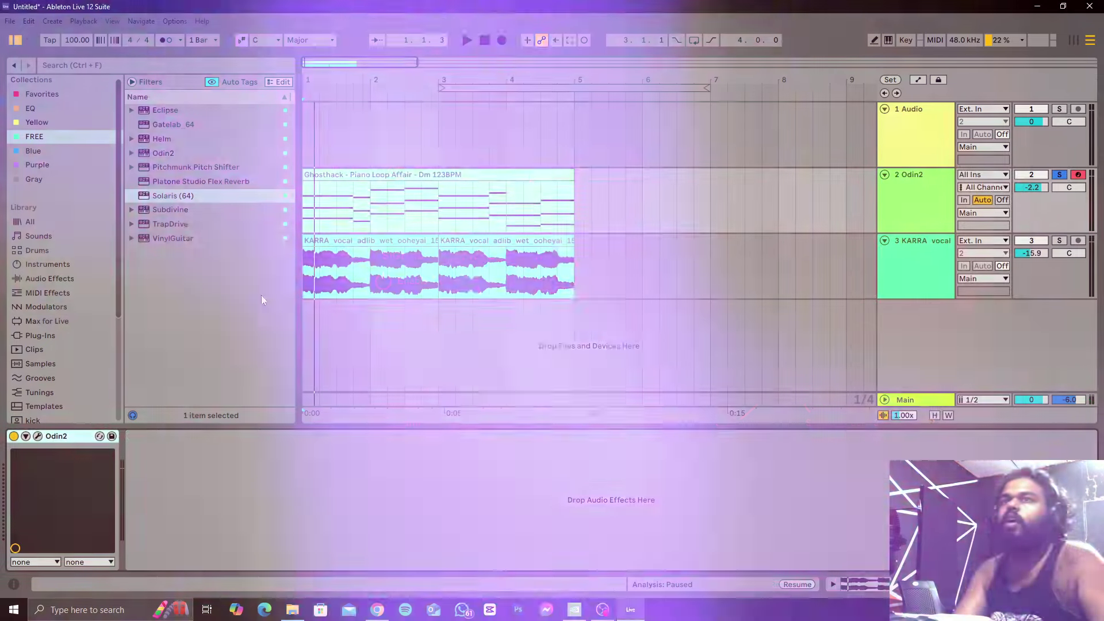
Step: Add the Subdivine instrument on a new soloed track and choose its Doing It Right preset
{"action": "left_click_drag", "start_coordinate": [157, 209], "coordinate": [921, 314]}
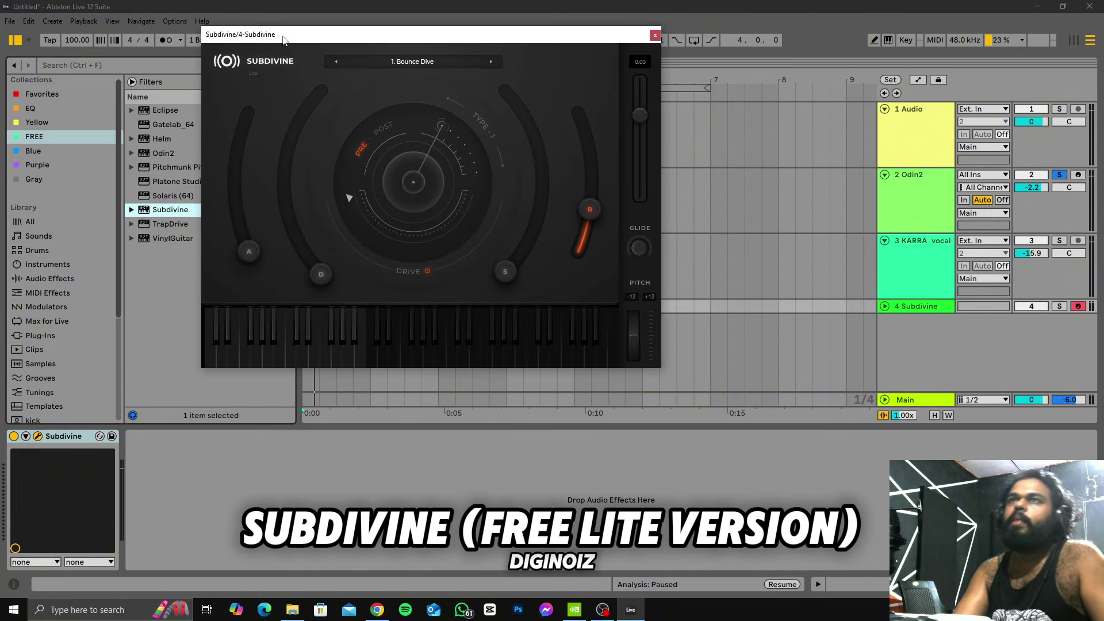
{"action": "left_click_drag", "start_coordinate": [283, 39], "coordinate": [370, 98]}
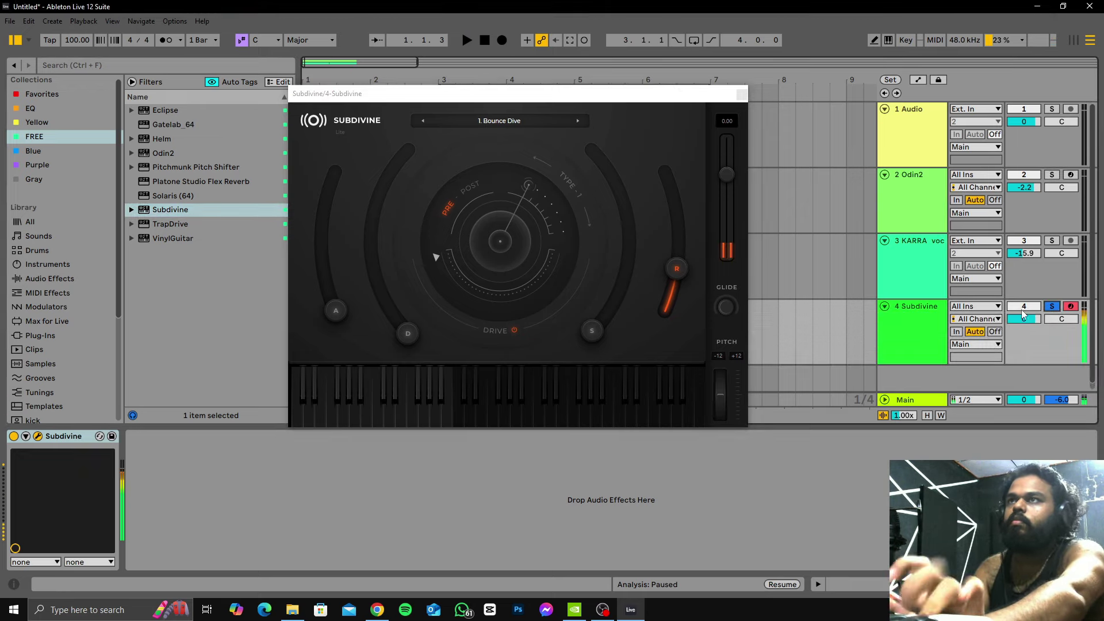
{"action": "left_click", "coordinate": [490, 121]}
{"action": "mouse_move", "coordinate": [487, 137]}
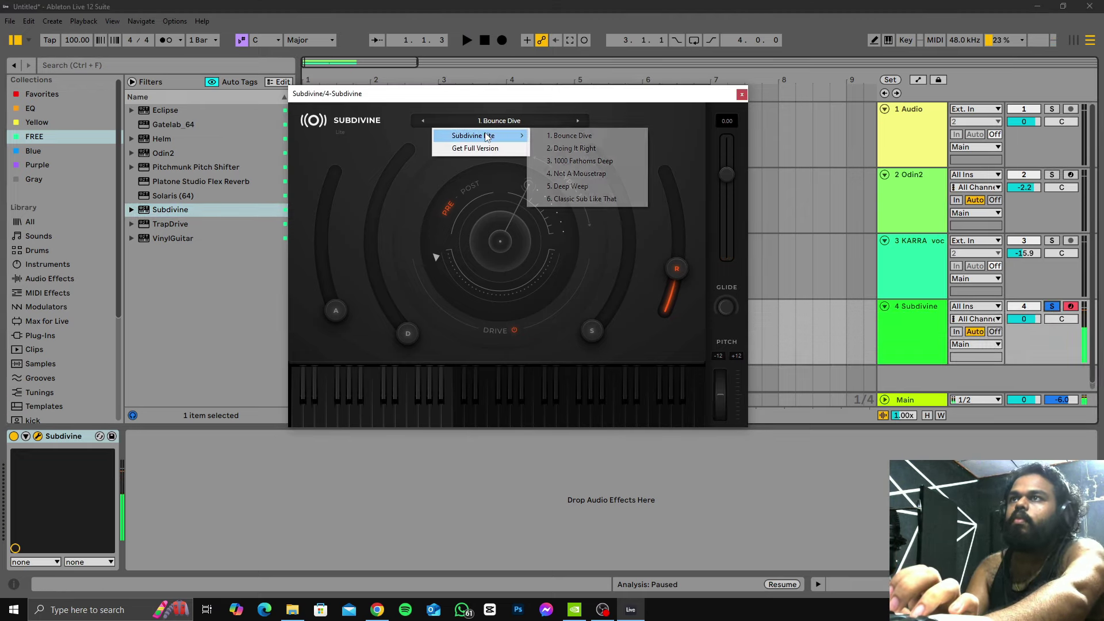
{"action": "left_click", "coordinate": [561, 148]}
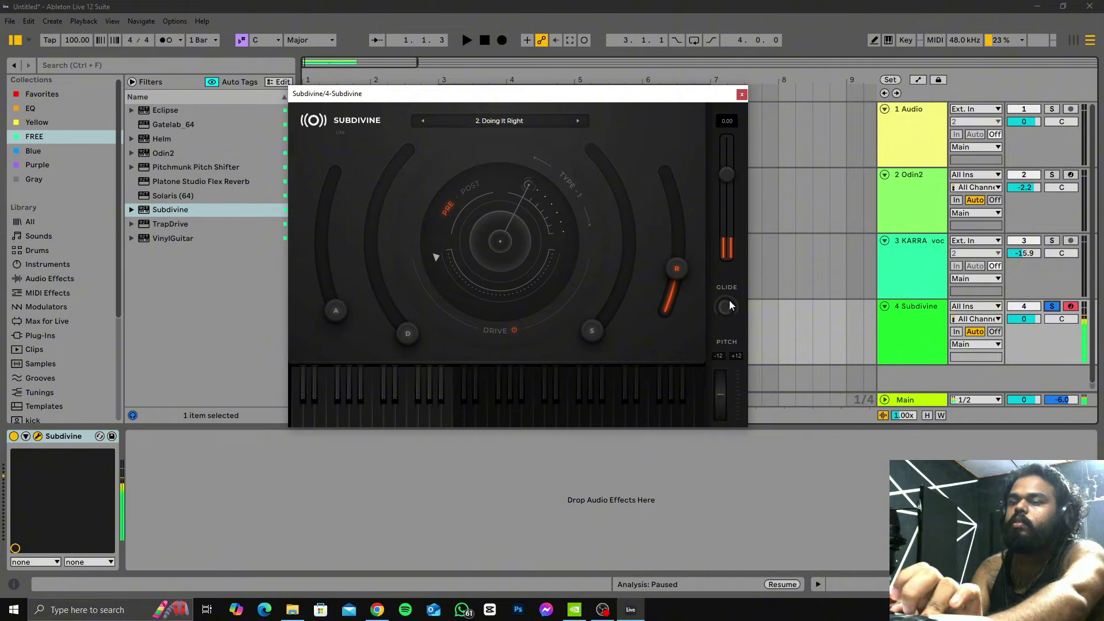
Step: Copy the Ghosthack - Piano Loop Affair clip from Odin2 to the Subdivine track as a single-note line and play it
{"action": "left_click", "coordinate": [742, 93]}
{"action": "left_click_drag", "start_coordinate": [368, 216], "coordinate": [333, 303]}
{"action": "double_click", "coordinate": [334, 303]}
{"action": "key", "text": "space"}
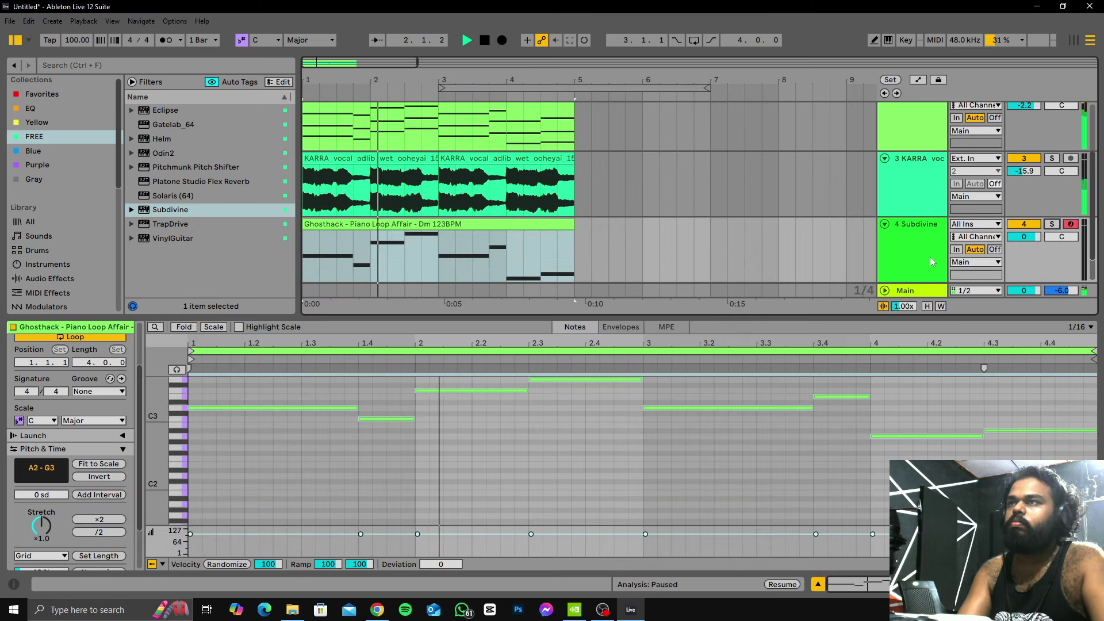
Step: Transpose the Subdivine clip's notes down two octaves to A0–G1 and switch the instrument to the Bounce Dive preset
{"action": "left_click", "coordinate": [928, 262]}
{"action": "left_click", "coordinate": [38, 437]}
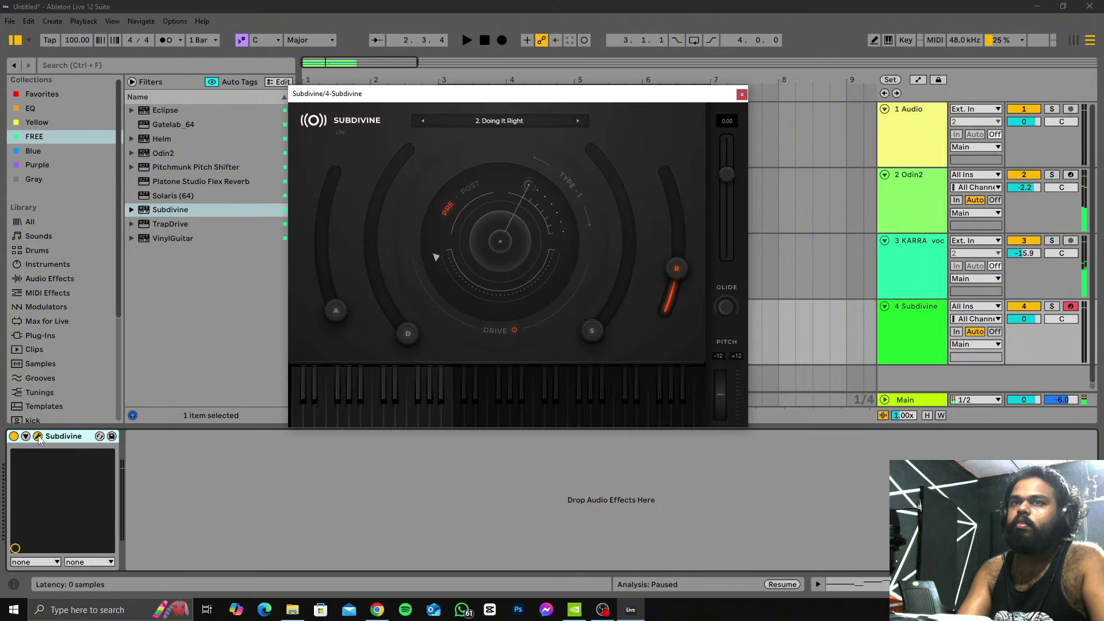
{"action": "left_click_drag", "start_coordinate": [471, 97], "coordinate": [656, 128]}
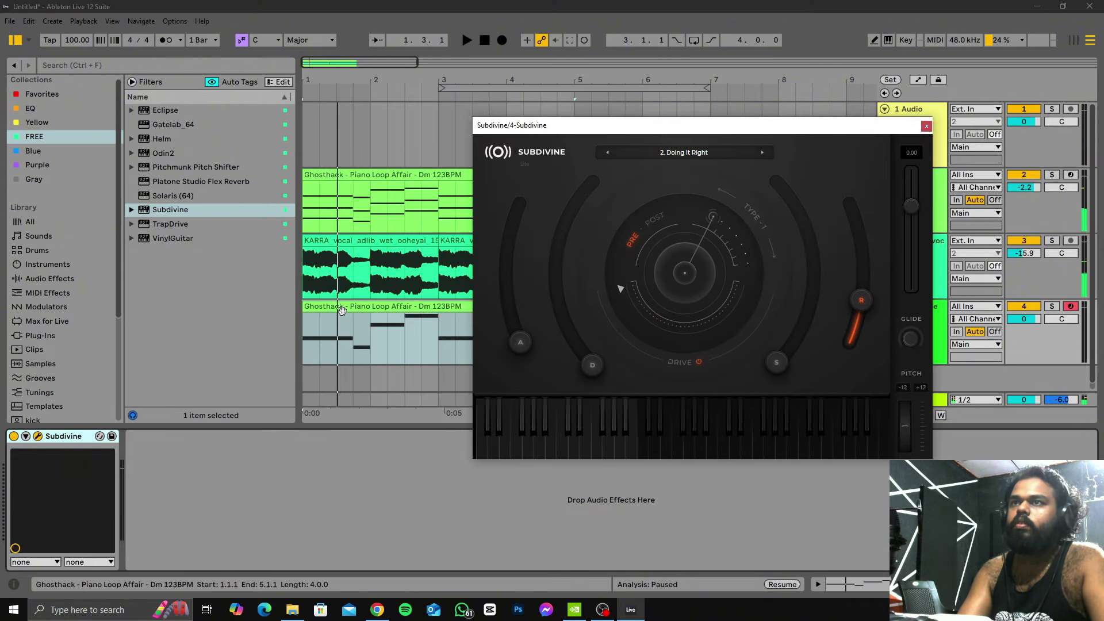
{"action": "double_click", "coordinate": [363, 306]}
{"action": "key", "text": "space"}
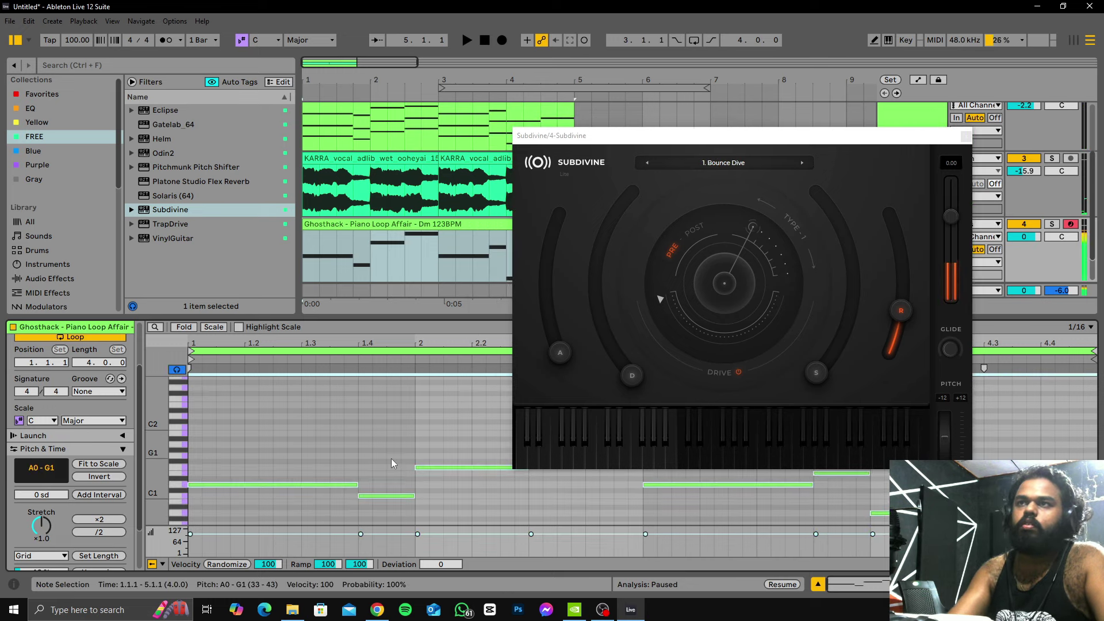
Step: Set the Subdivine track's volume to -3.9 and audition the instrument's 1000 Fathoms Deep preset with the other tracks
{"action": "key", "text": "space"}
{"action": "left_click_drag", "start_coordinate": [1033, 235], "coordinate": [1035, 244]}
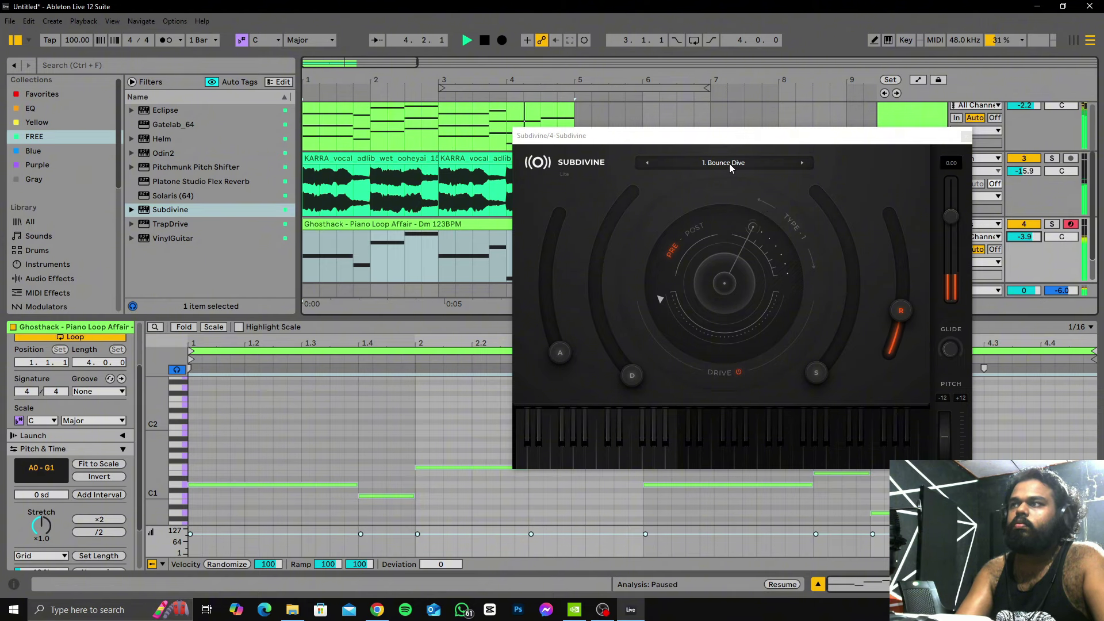
{"action": "mouse_move", "coordinate": [728, 177]}
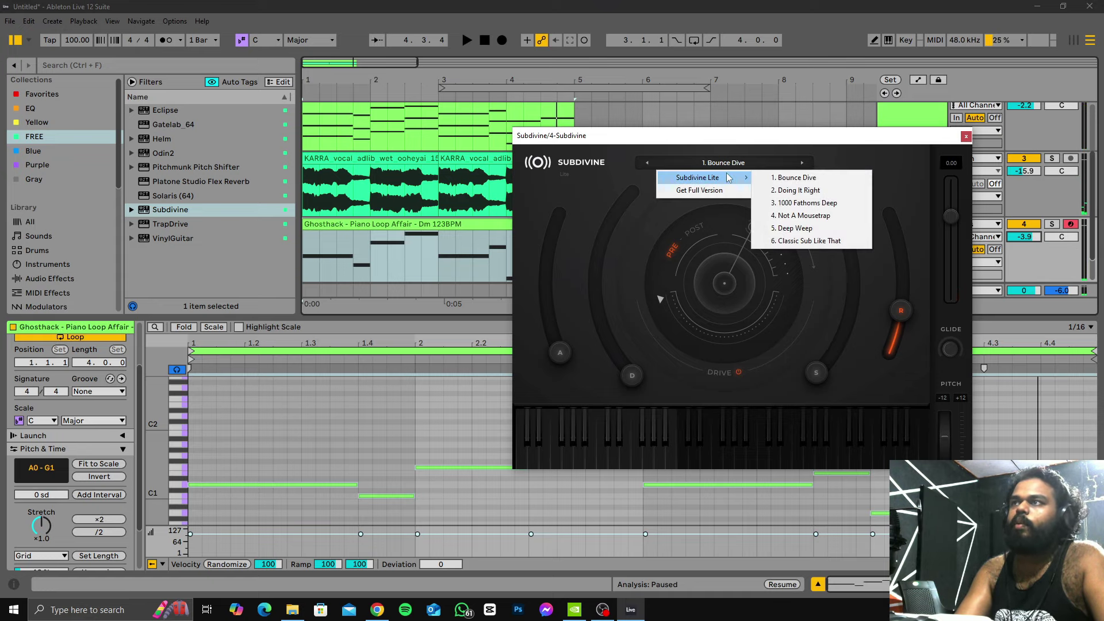
{"action": "left_click", "coordinate": [802, 203]}
{"action": "key", "text": "space"}
{"action": "left_click_drag", "start_coordinate": [770, 141], "coordinate": [740, 141]}
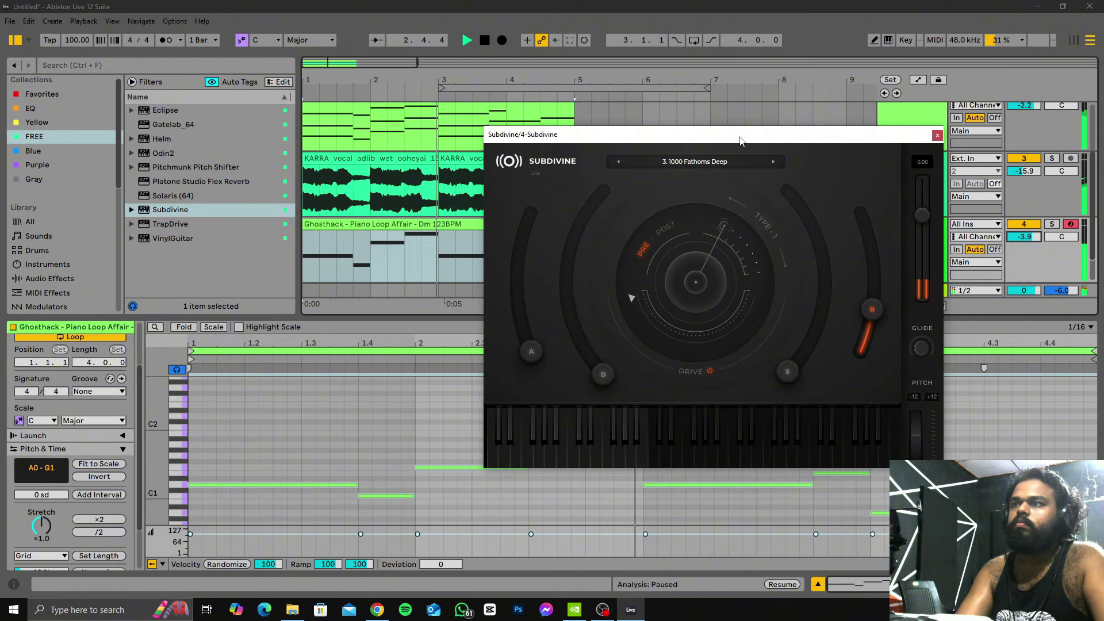
{"action": "left_click_drag", "start_coordinate": [741, 141], "coordinate": [467, 78]}
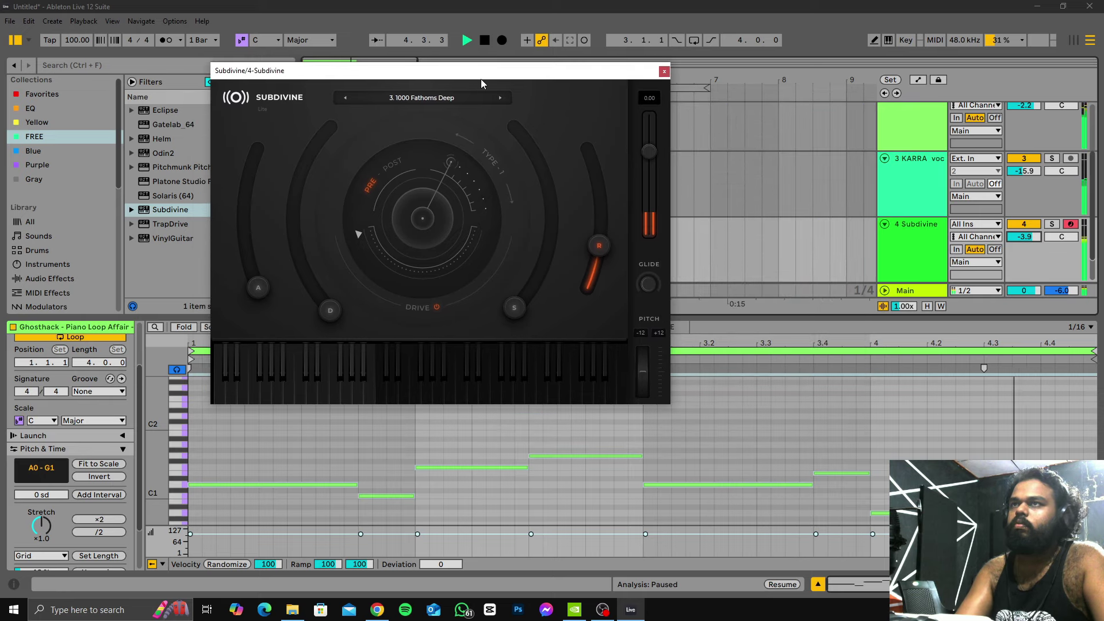
Step: Check Subdivine's preset choices, then replay the 1000 Fathoms Deep preset with the instrument's release raised
{"action": "key", "text": "space"}
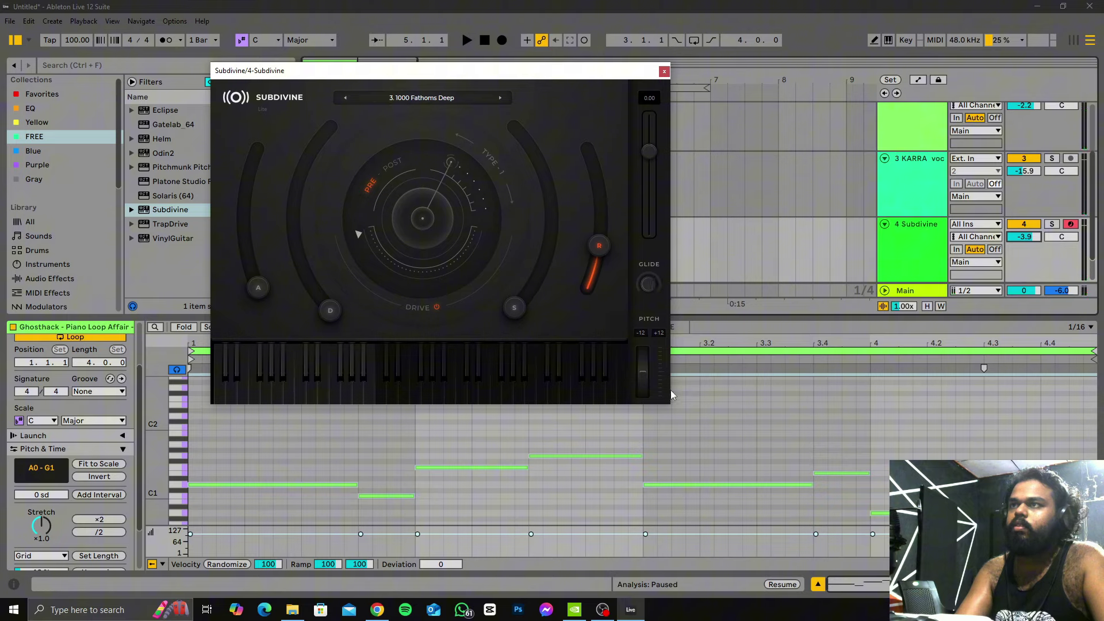
{"action": "left_click", "coordinate": [421, 101]}
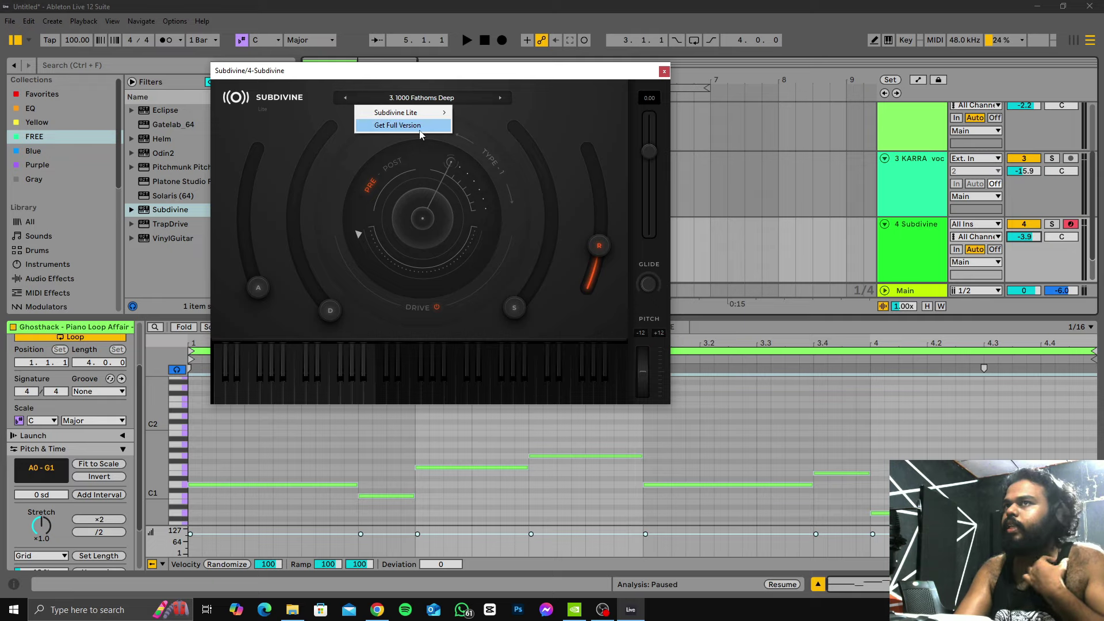
{"action": "left_click", "coordinate": [330, 315]}
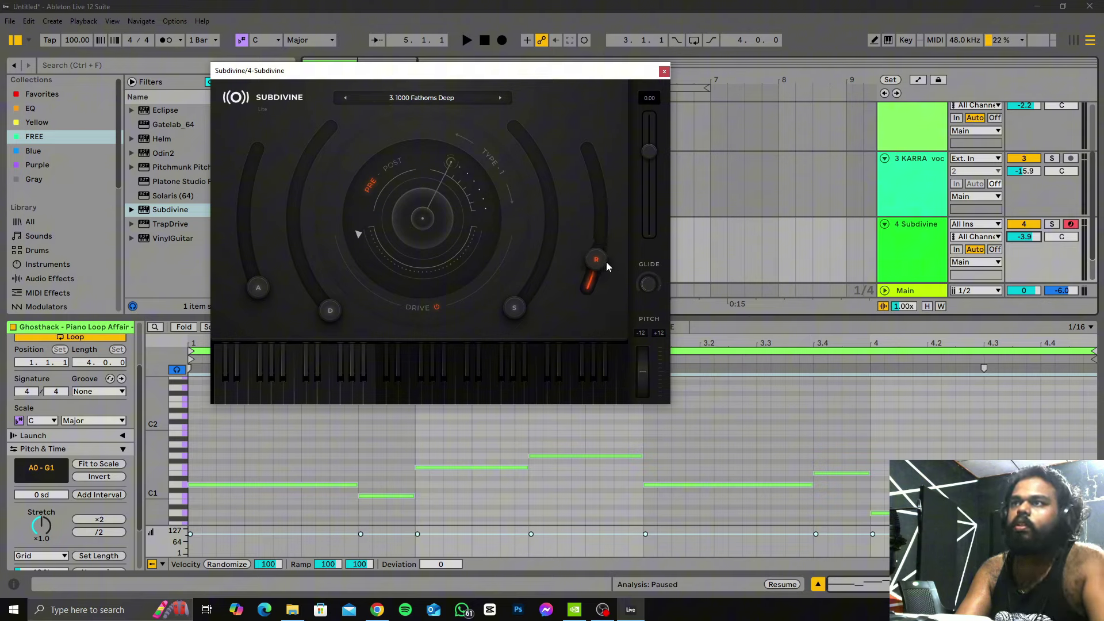
{"action": "key", "text": "space"}
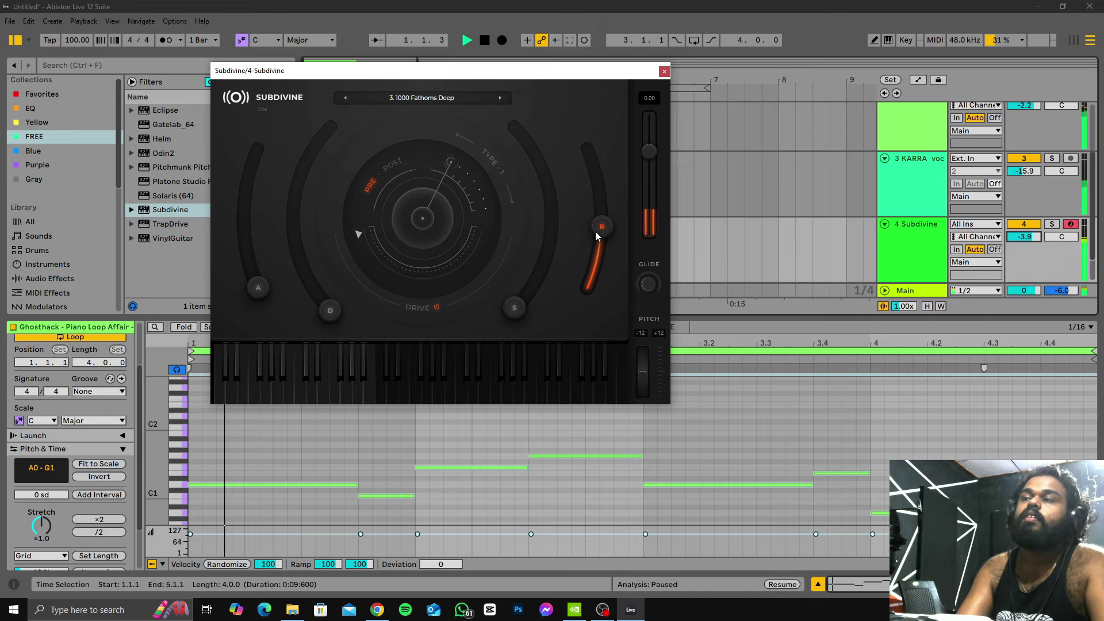
{"action": "left_click_drag", "start_coordinate": [596, 231], "coordinate": [593, 198]}
Step: Audition Subdivine's Not A Mousetrap preset with the track volume at -8.2 and the instrument output at 1.56
{"action": "left_click", "coordinate": [499, 99]}
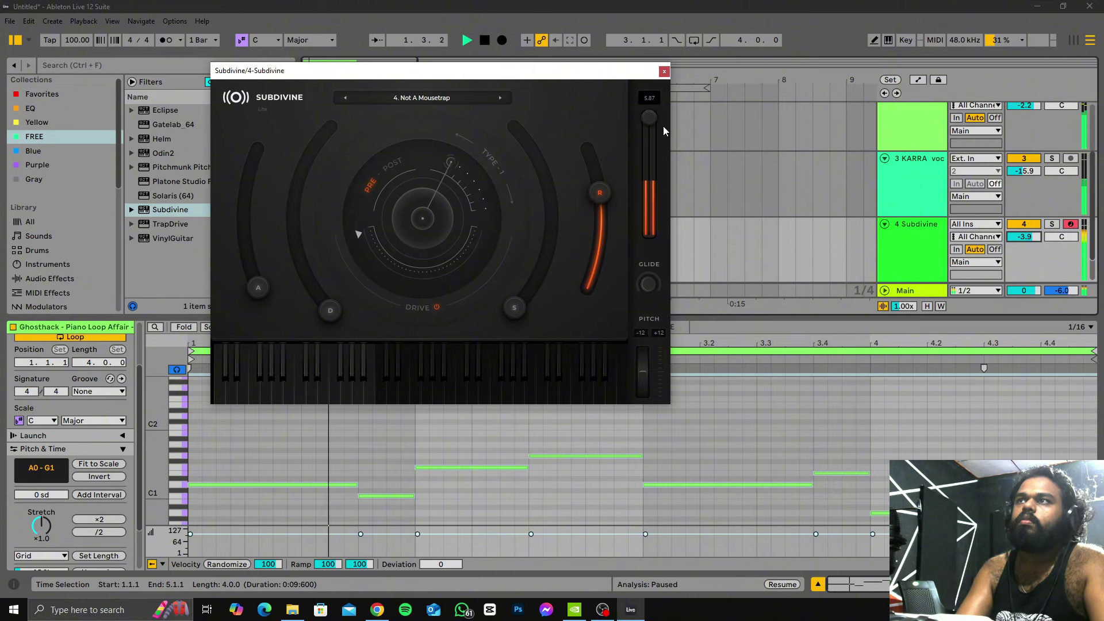
{"action": "left_click_drag", "start_coordinate": [651, 122], "coordinate": [652, 156]}
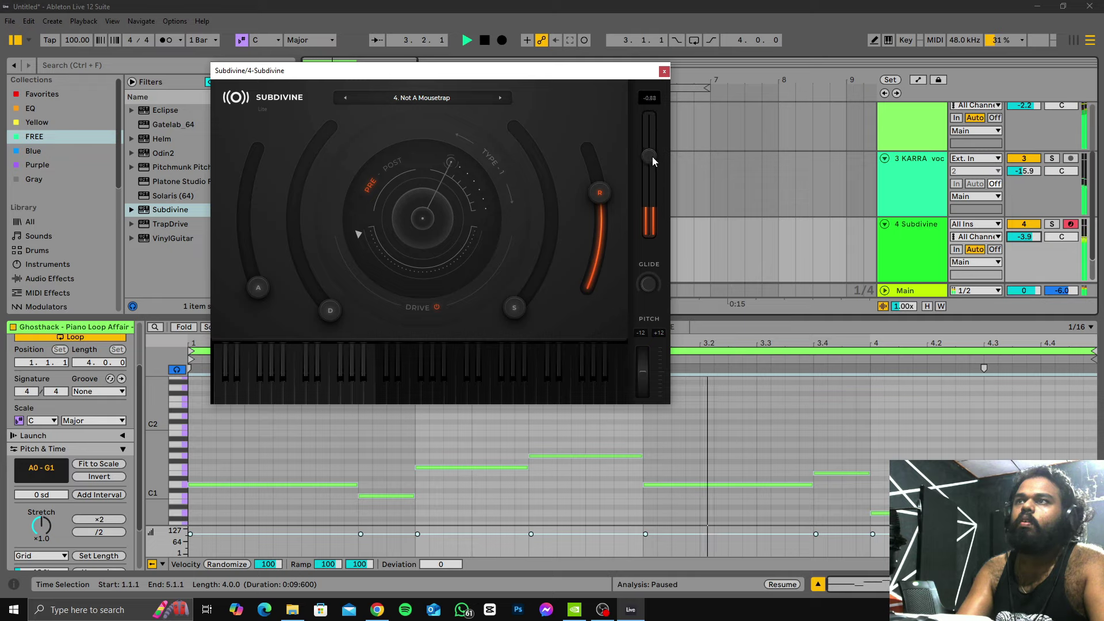
{"action": "key", "text": "ctrl+z"}
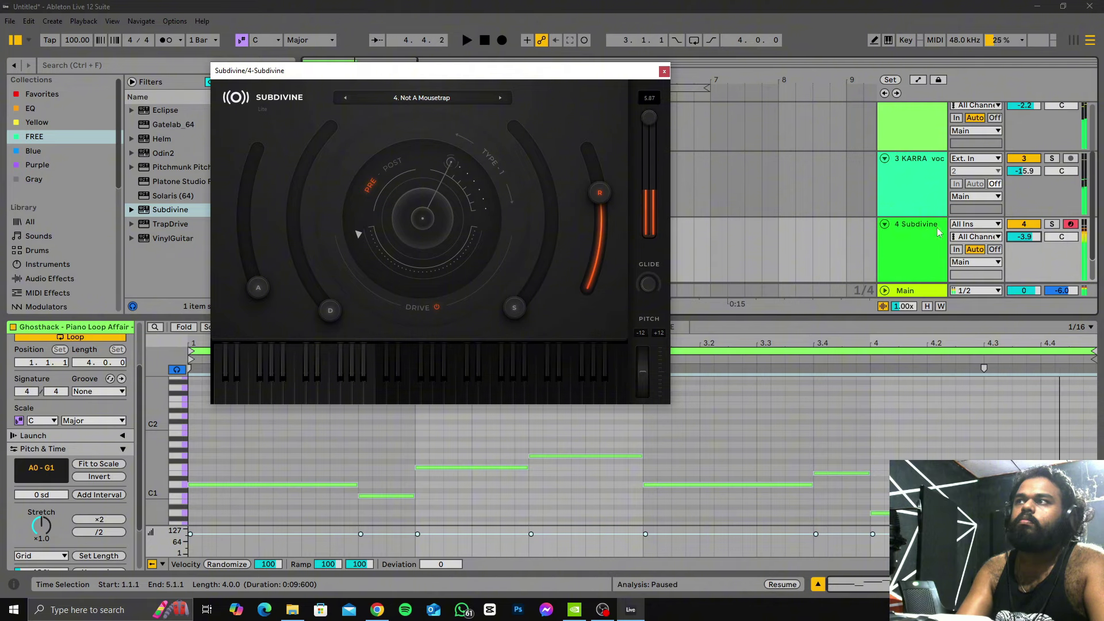
{"action": "key", "text": "space"}
{"action": "left_click_drag", "start_coordinate": [1032, 238], "coordinate": [1032, 252]}
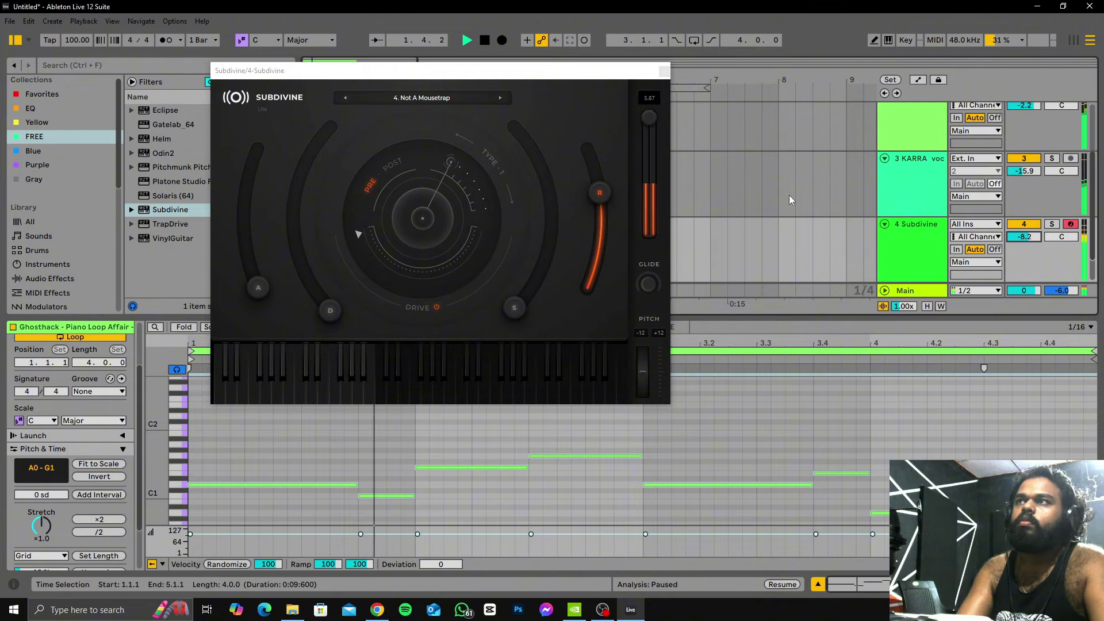
{"action": "left_click_drag", "start_coordinate": [648, 118], "coordinate": [660, 190]}
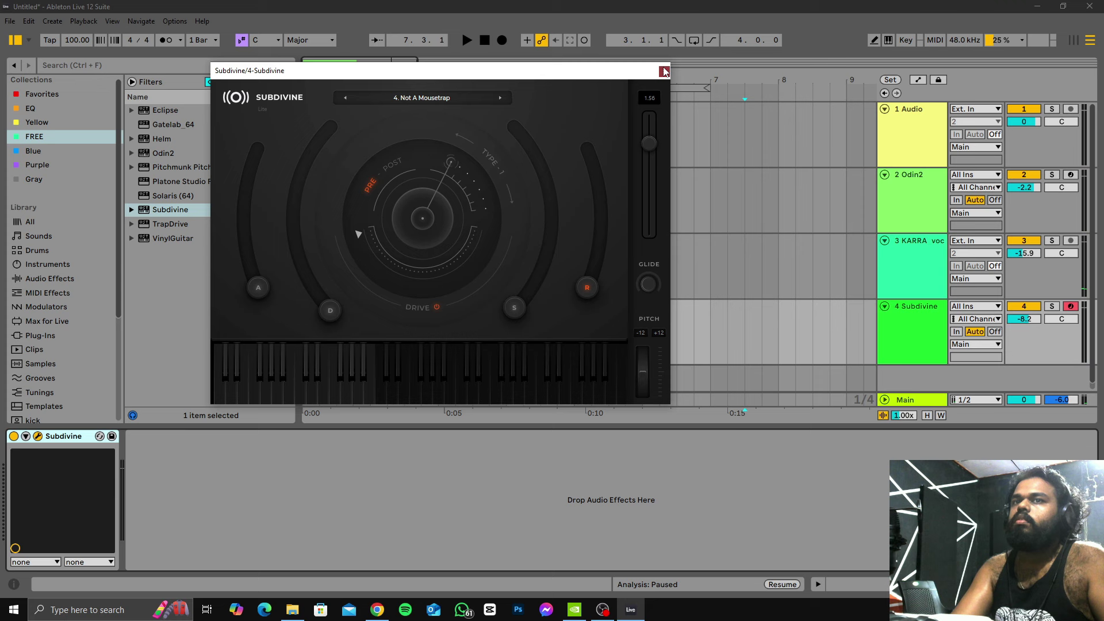
{"action": "left_click", "coordinate": [664, 72]}
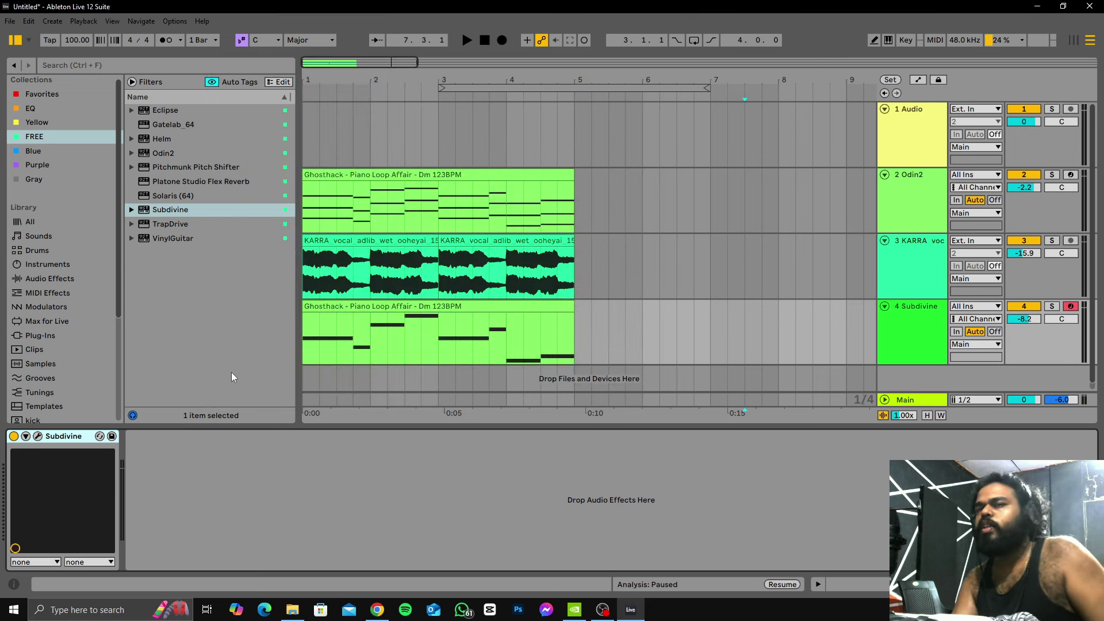
Step: Reopen the Subdivine instrument and look at its preset choices
{"action": "left_click", "coordinate": [38, 437]}
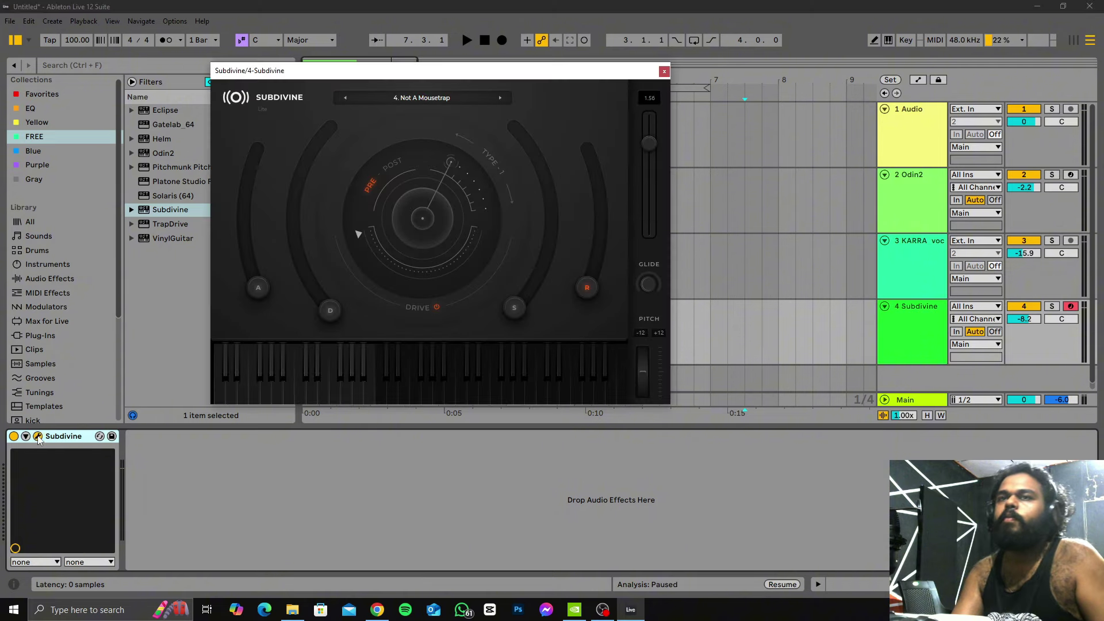
{"action": "left_click", "coordinate": [446, 99]}
{"action": "left_click", "coordinate": [533, 102]}
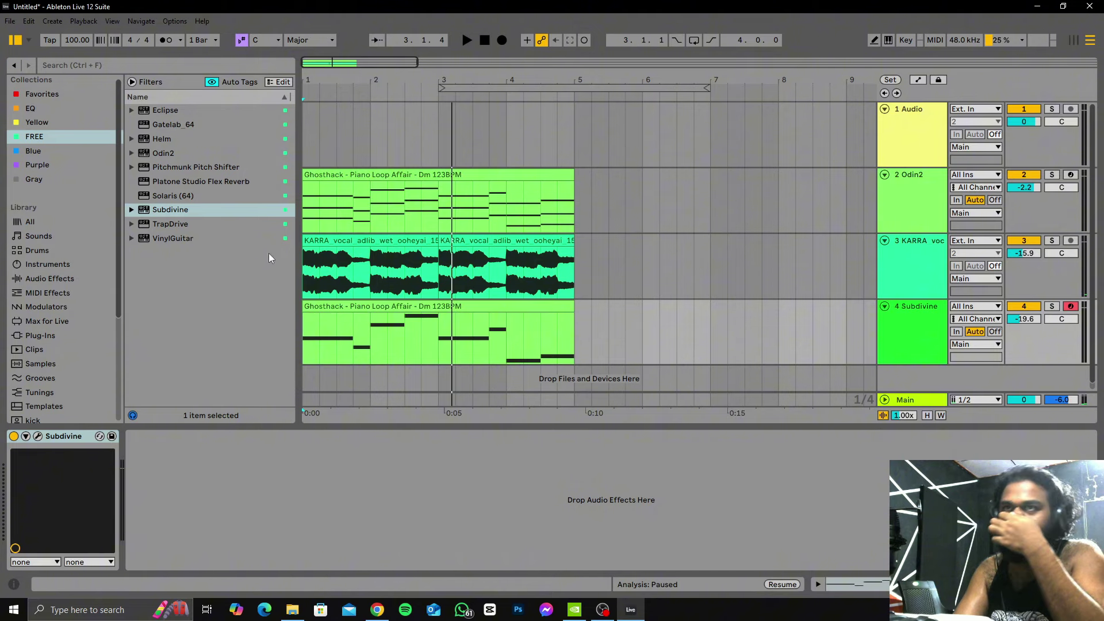
Step: Solo the Subdivine track and add the TrapDrive effect after the instrument
{"action": "left_click", "coordinate": [921, 329]}
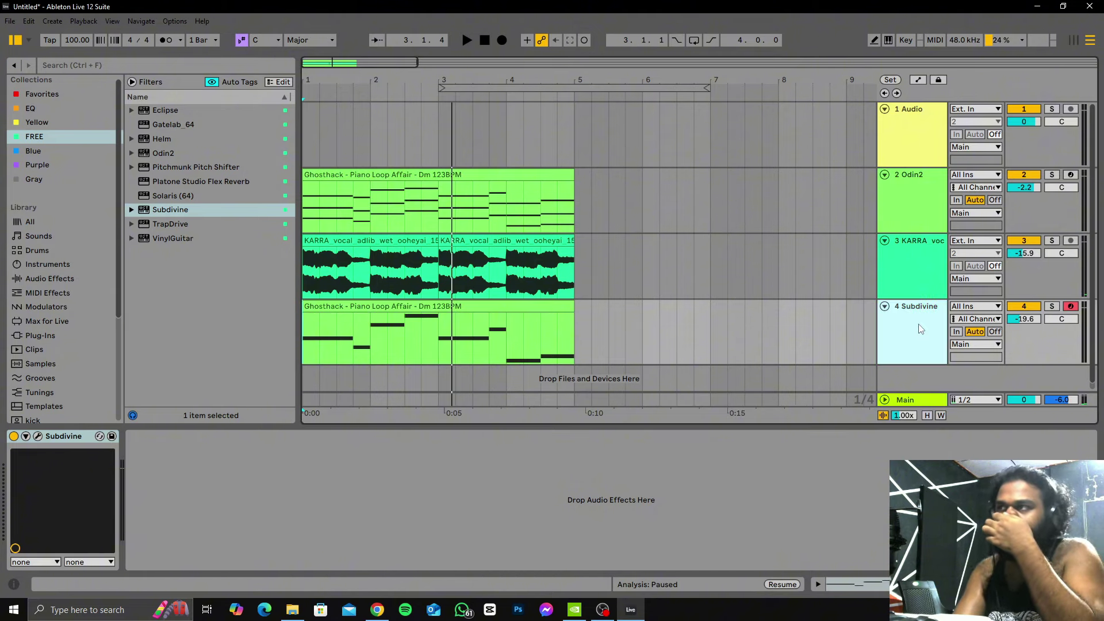
{"action": "left_click", "coordinate": [1053, 307]}
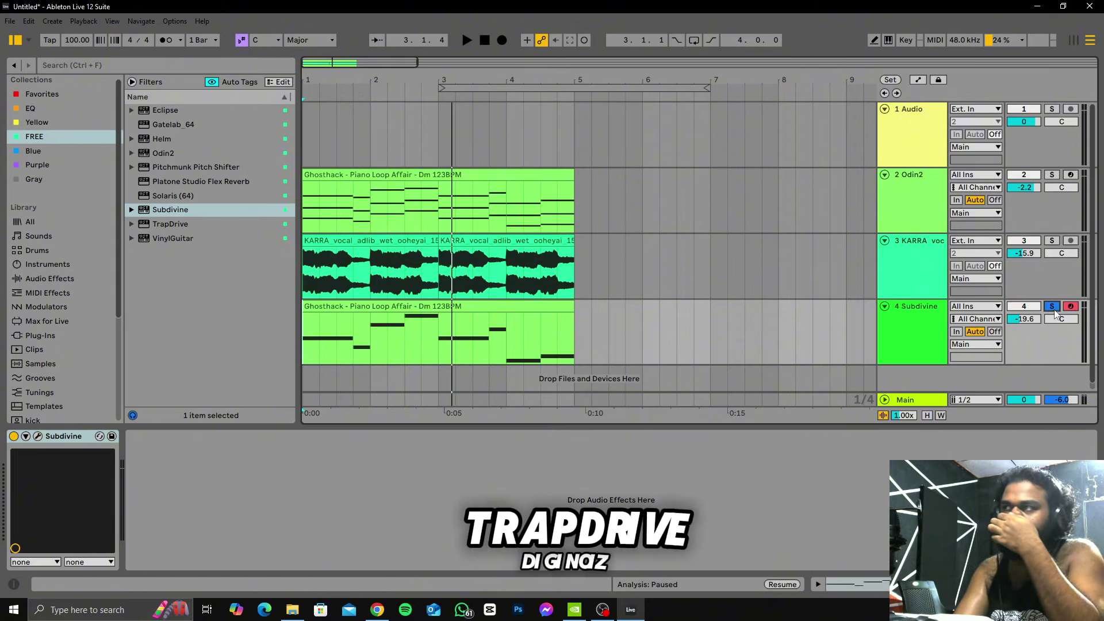
{"action": "left_click", "coordinate": [173, 223]}
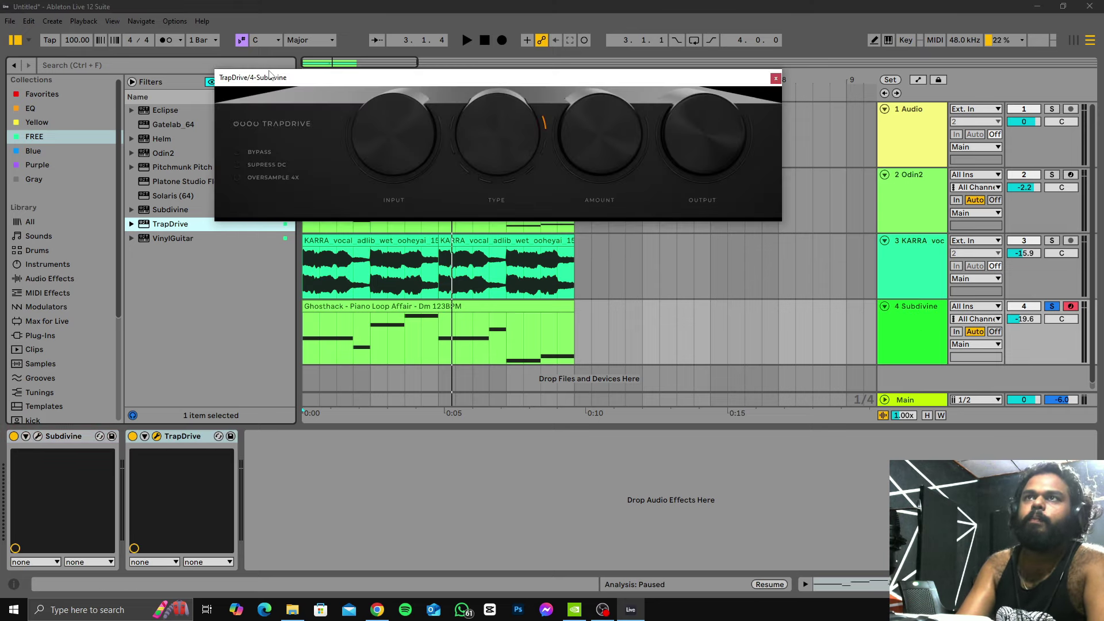
{"action": "left_click_drag", "start_coordinate": [269, 75], "coordinate": [356, 257]}
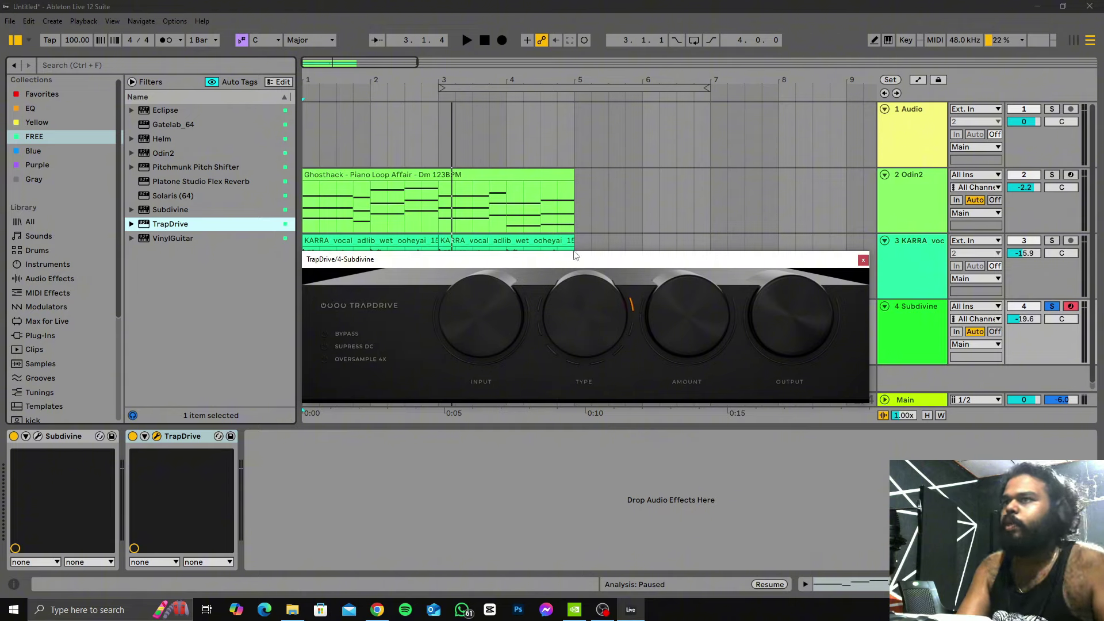
Step: Play the soloed bass and compare it with TrapDrive switched on and off
{"action": "key", "text": "space"}
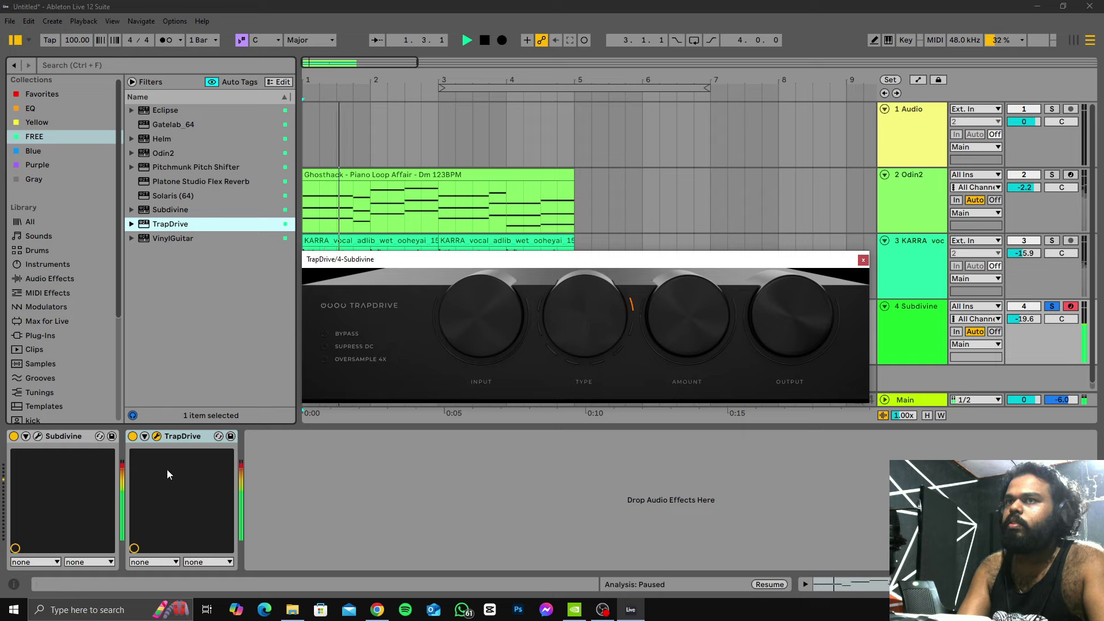
{"action": "left_click", "coordinate": [133, 437]}
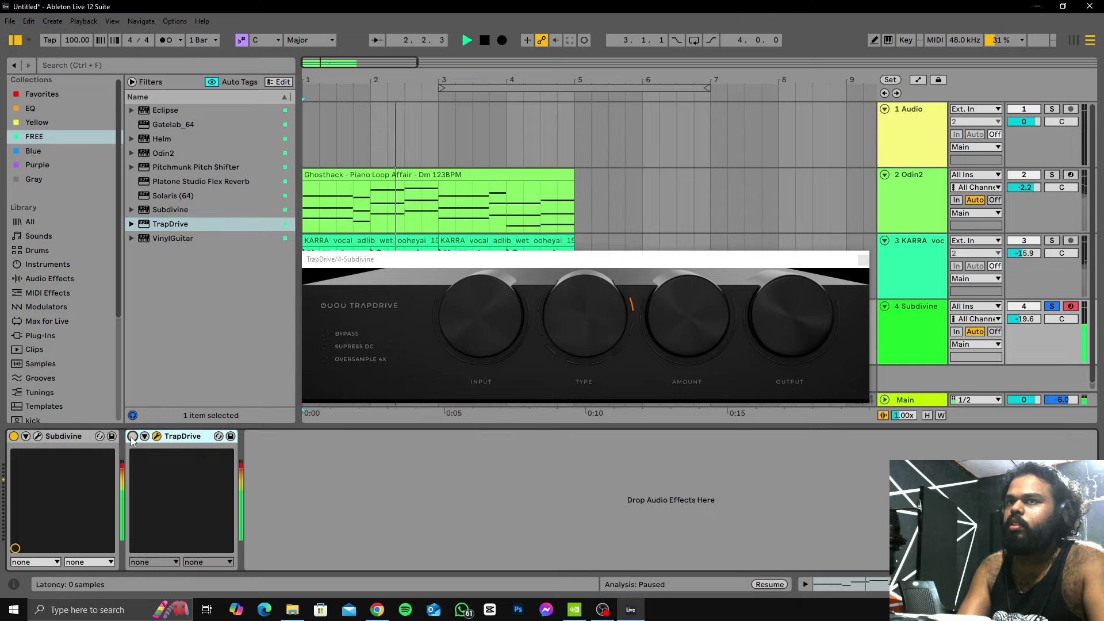
{"action": "left_click", "coordinate": [132, 438]}
{"action": "key", "text": "space"}
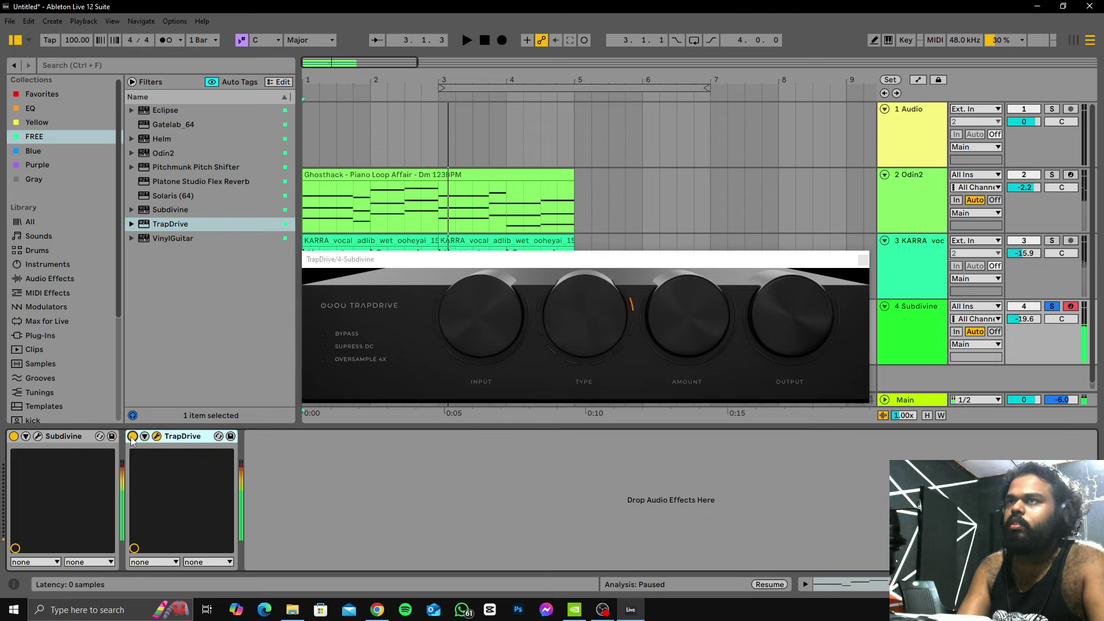
{"action": "left_click", "coordinate": [132, 438]}
{"action": "key", "text": "space"}
{"action": "left_click_drag", "start_coordinate": [561, 259], "coordinate": [624, 385]}
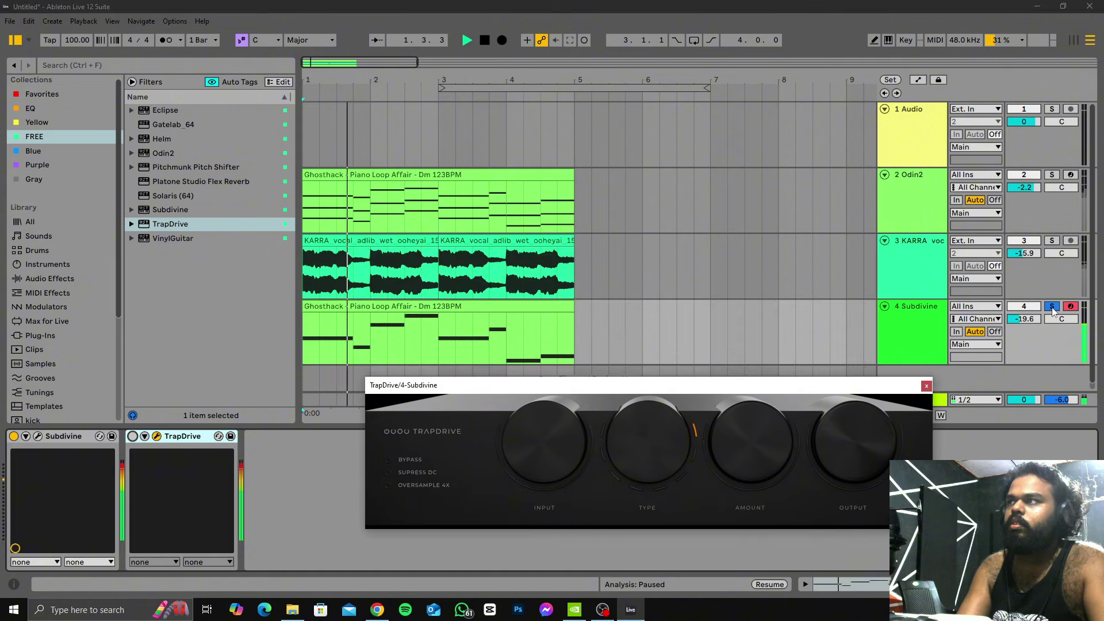
{"action": "left_click", "coordinate": [133, 437]}
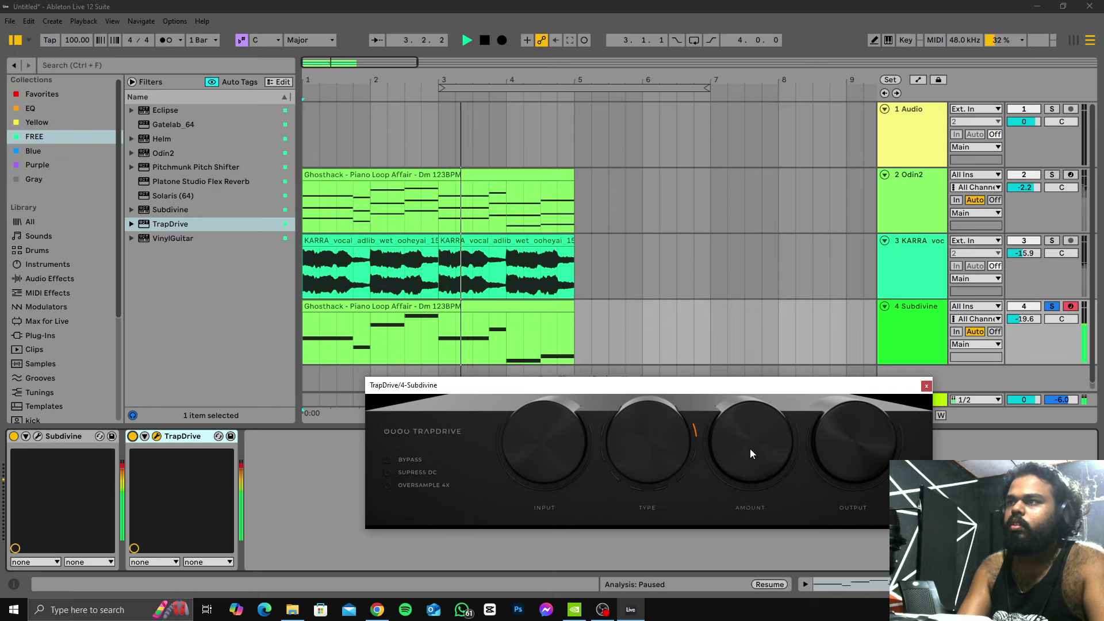
Step: Raise TrapDrive's Amount and change its Type, comparing the bass with the effect bypassed
{"action": "left_click_drag", "start_coordinate": [750, 448], "coordinate": [717, 365]}
{"action": "left_click", "coordinate": [132, 437]}
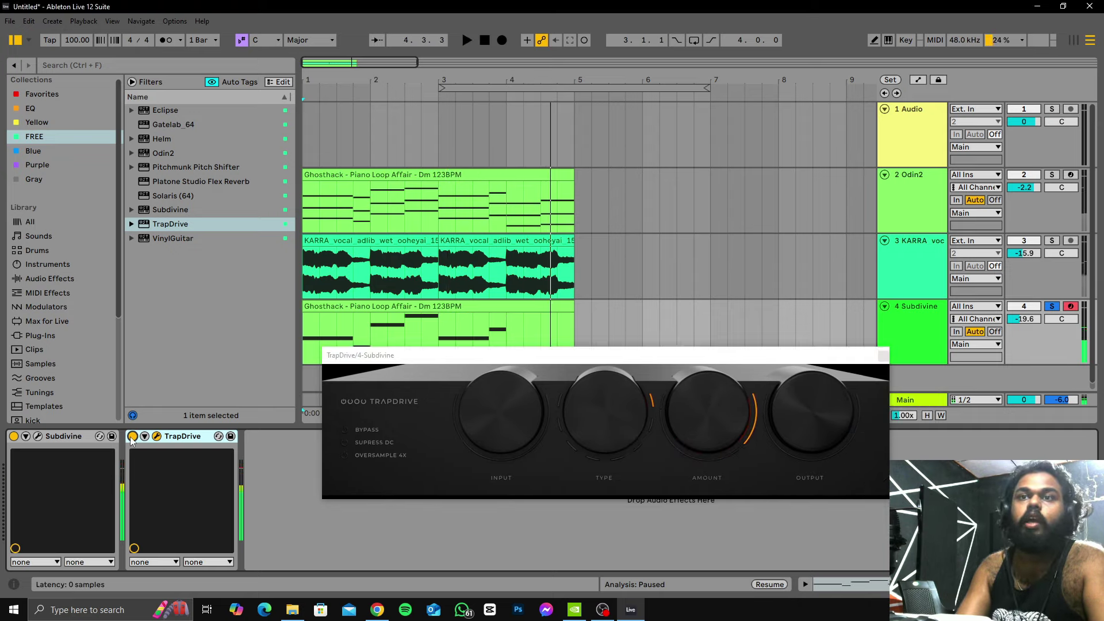
{"action": "key", "text": "space"}
{"action": "left_click", "coordinate": [132, 437]}
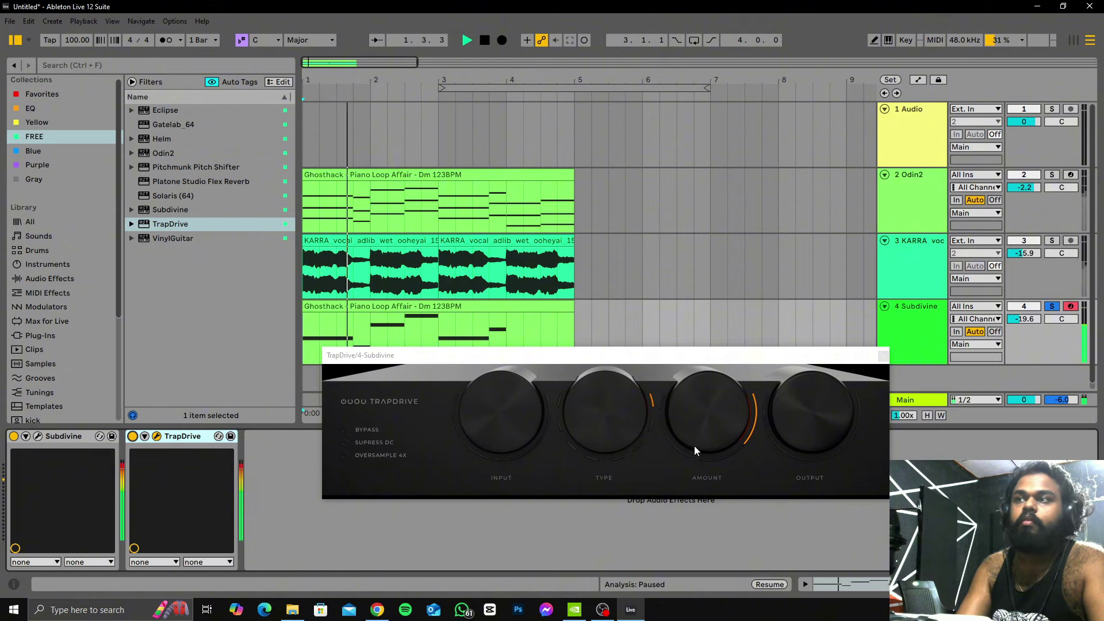
{"action": "left_click_drag", "start_coordinate": [695, 446], "coordinate": [712, 387]}
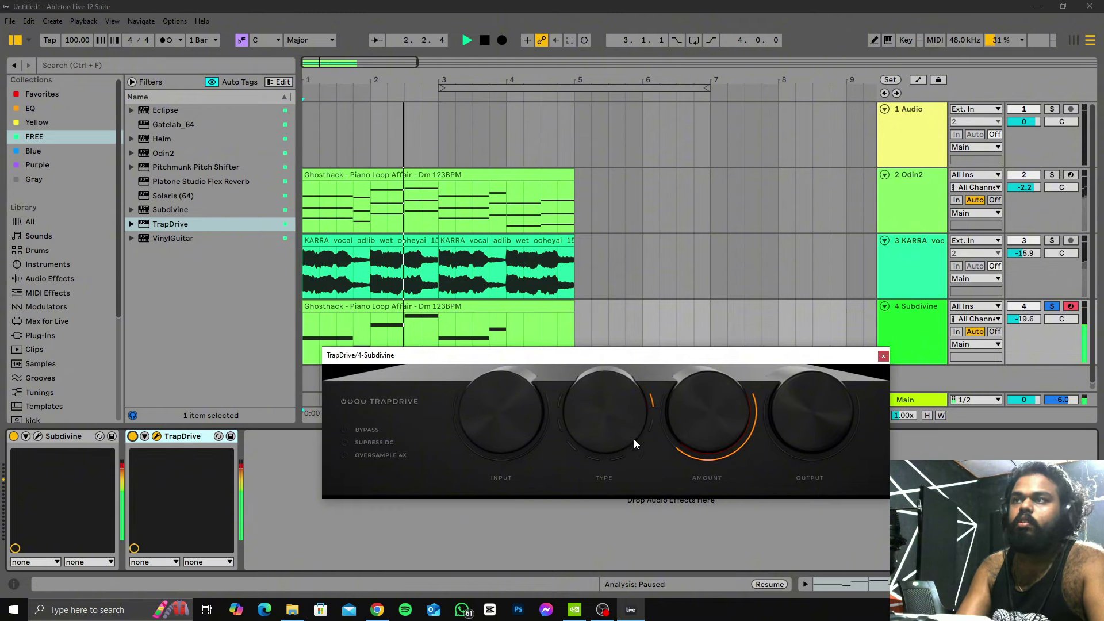
{"action": "mouse_move", "coordinate": [598, 413]}
{"action": "left_mouse_down"}
{"action": "mouse_move", "coordinate": [615, 381]}
{"action": "mouse_move", "coordinate": [615, 401]}
{"action": "left_mouse_up"}
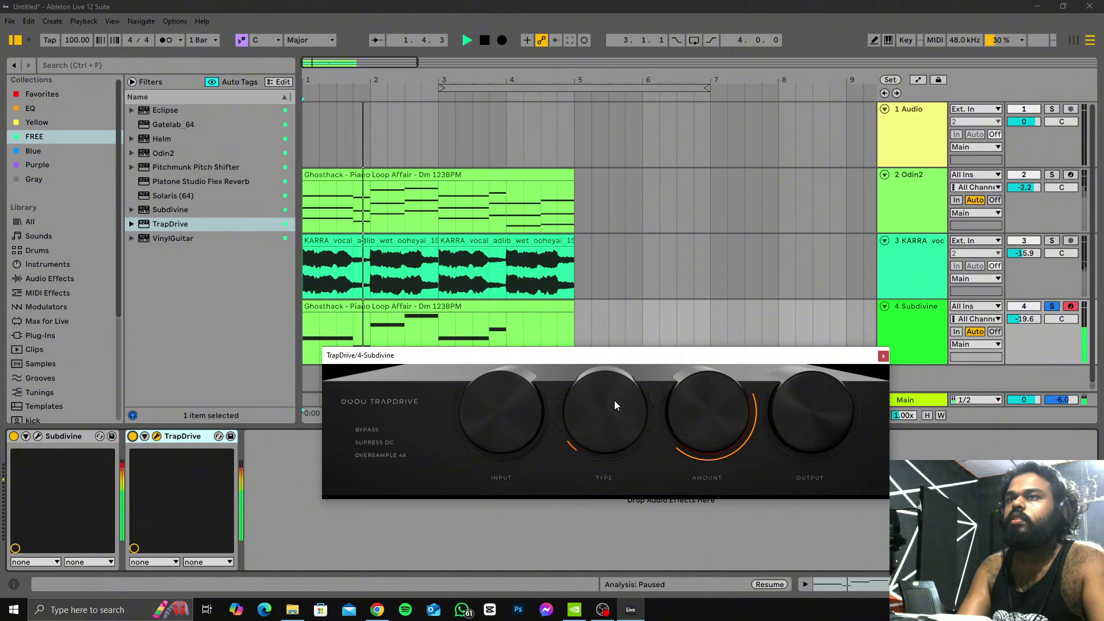
Step: Replace the Subdivine instrument with the Serum_x64 plug-in ahead of TrapDrive
{"action": "left_click", "coordinate": [66, 438]}
{"action": "key", "text": "Delete"}
{"action": "left_click", "coordinate": [72, 68]}
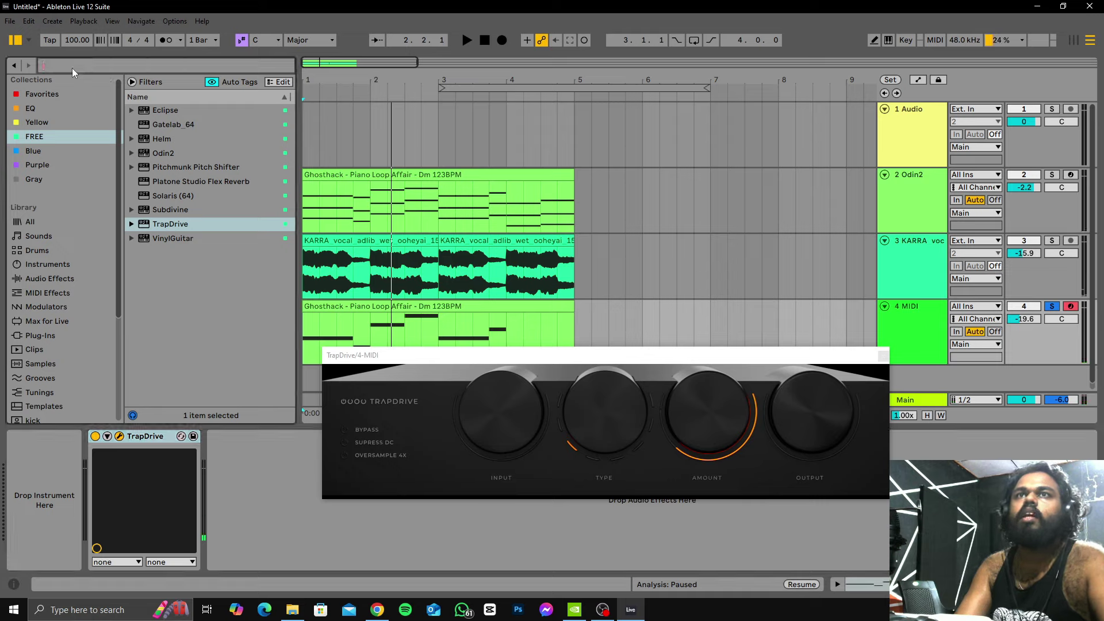
{"action": "type", "text": "SER"}
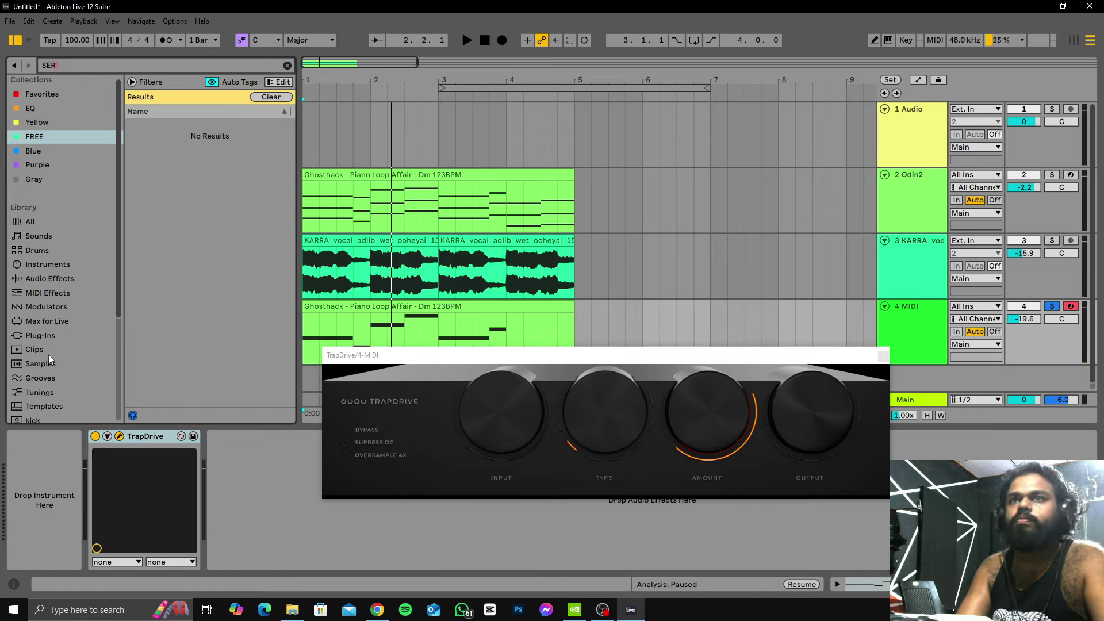
{"action": "left_click", "coordinate": [50, 335]}
{"action": "left_click_drag", "start_coordinate": [167, 392], "coordinate": [65, 487]}
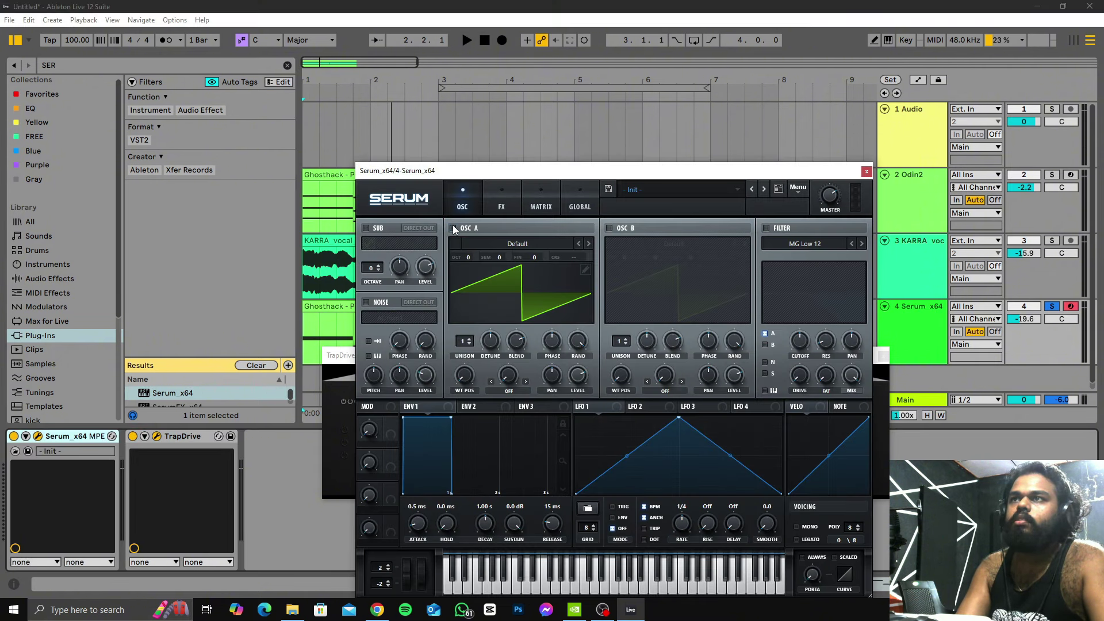
Step: Turn off Serum's OSC A in favour of its sub oscillator and play the bass line through TrapDrive
{"action": "left_click", "coordinate": [453, 227]}
{"action": "key", "text": "space"}
{"action": "left_click_drag", "start_coordinate": [434, 172], "coordinate": [718, 131]}
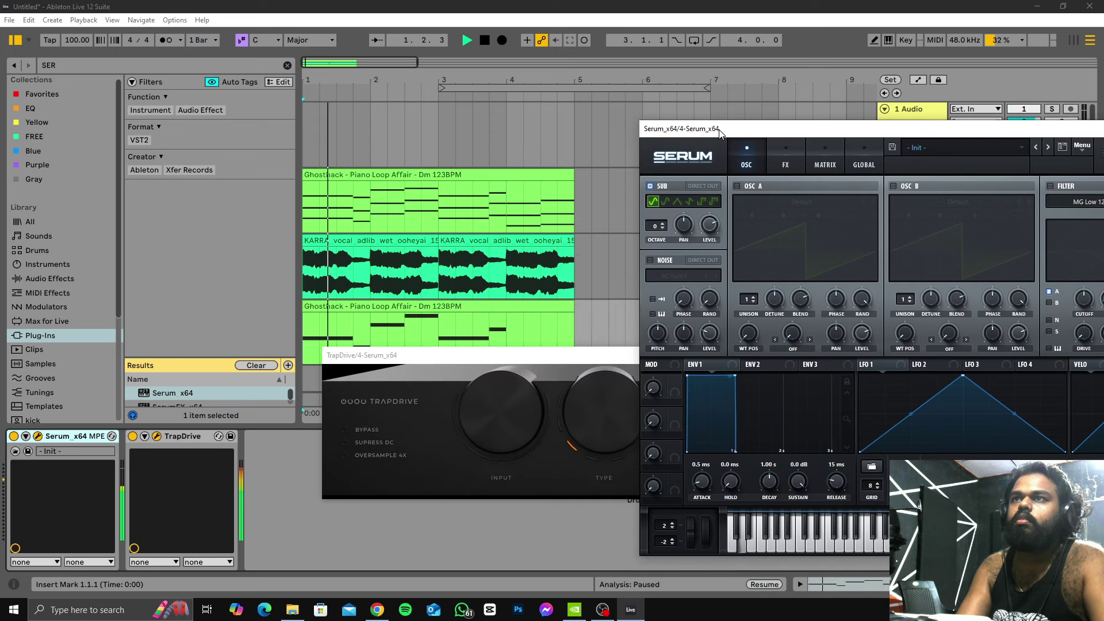
{"action": "left_click_drag", "start_coordinate": [467, 352], "coordinate": [386, 329]}
Step: With TrapDrive switched off, raise Serum's sub oscillator level and set its octave to -1
{"action": "left_click", "coordinate": [133, 436]}
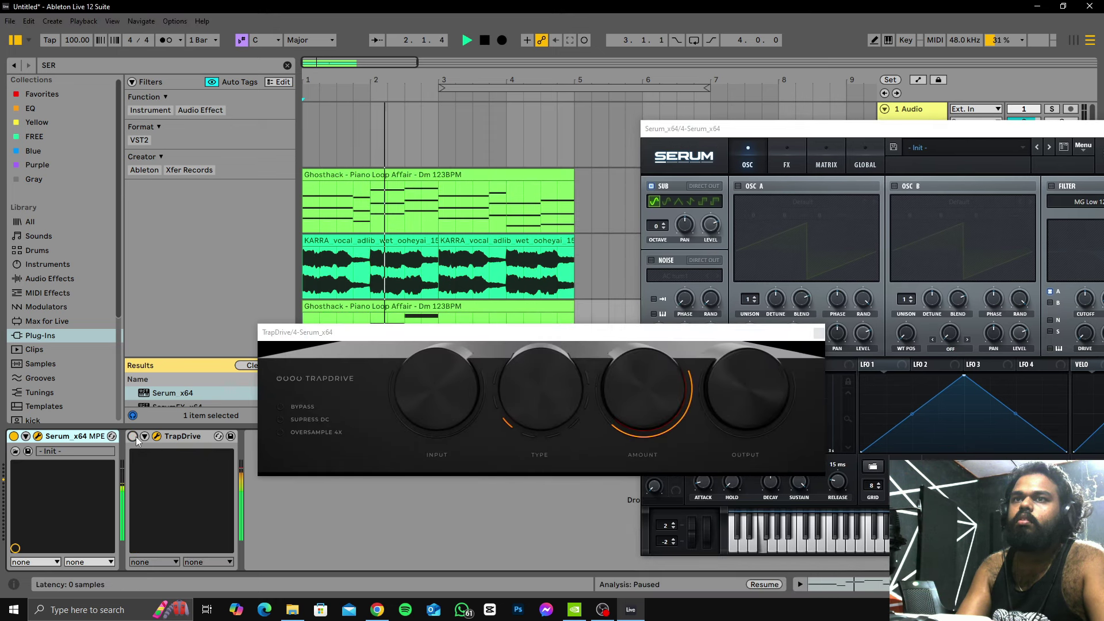
{"action": "left_click_drag", "start_coordinate": [711, 226], "coordinate": [711, 217]}
{"action": "left_click", "coordinate": [664, 228]}
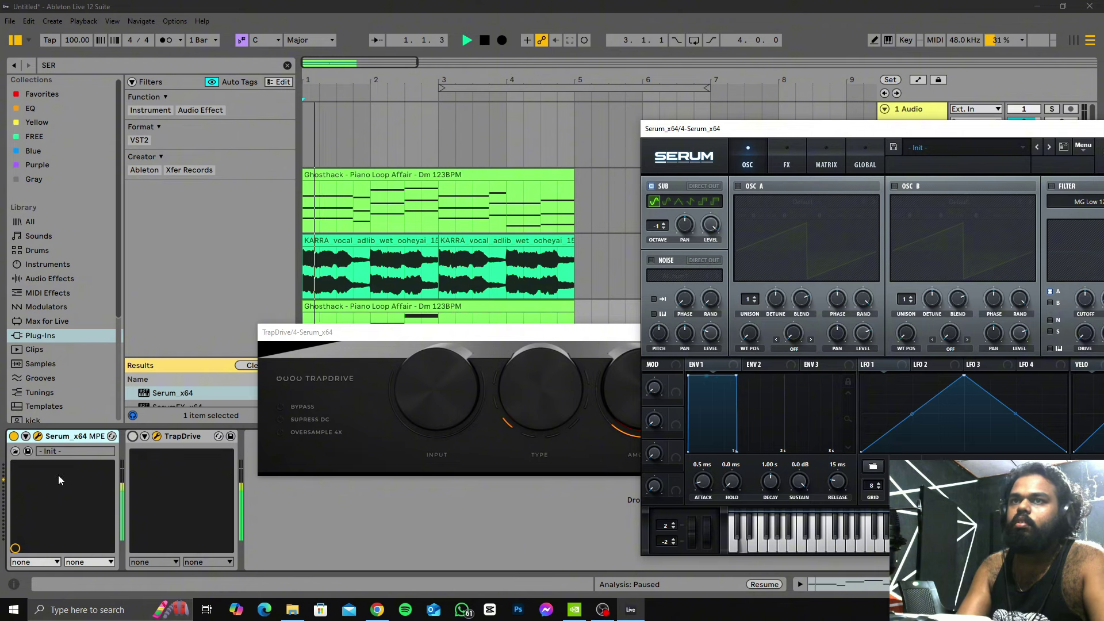
Step: Switch TrapDrive back on and set Serum's sub oscillator octave to 0
{"action": "left_click", "coordinate": [133, 437]}
{"action": "left_click_drag", "start_coordinate": [322, 332], "coordinate": [191, 332]}
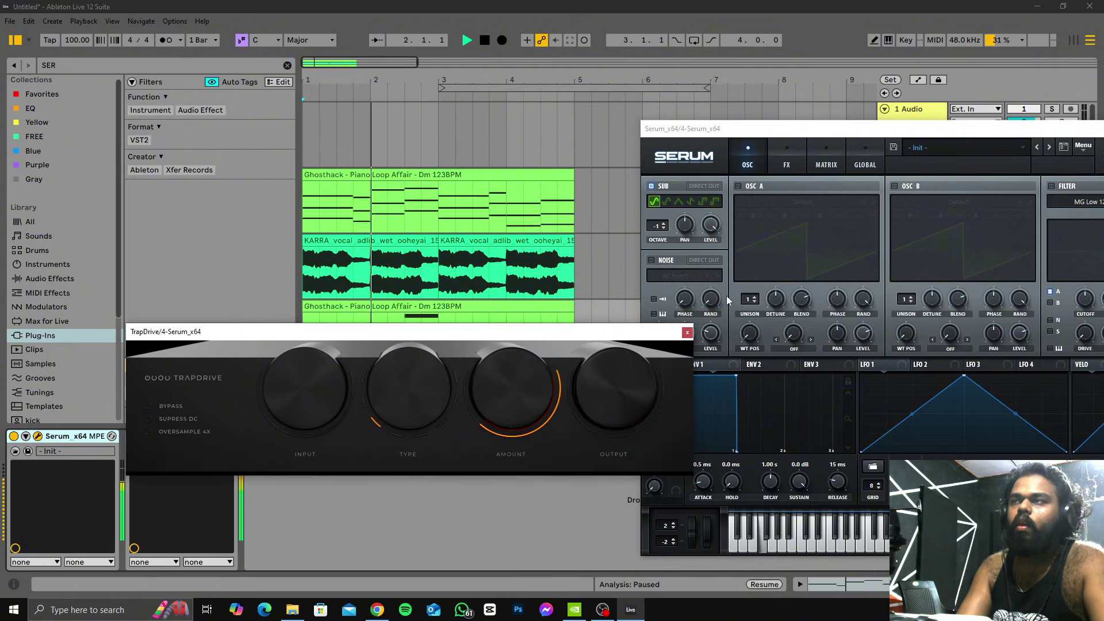
{"action": "left_click", "coordinate": [665, 224]}
Step: Try a different TrapDrive Type and vary its Amount while the Serum bass plays
{"action": "left_click", "coordinate": [496, 417]}
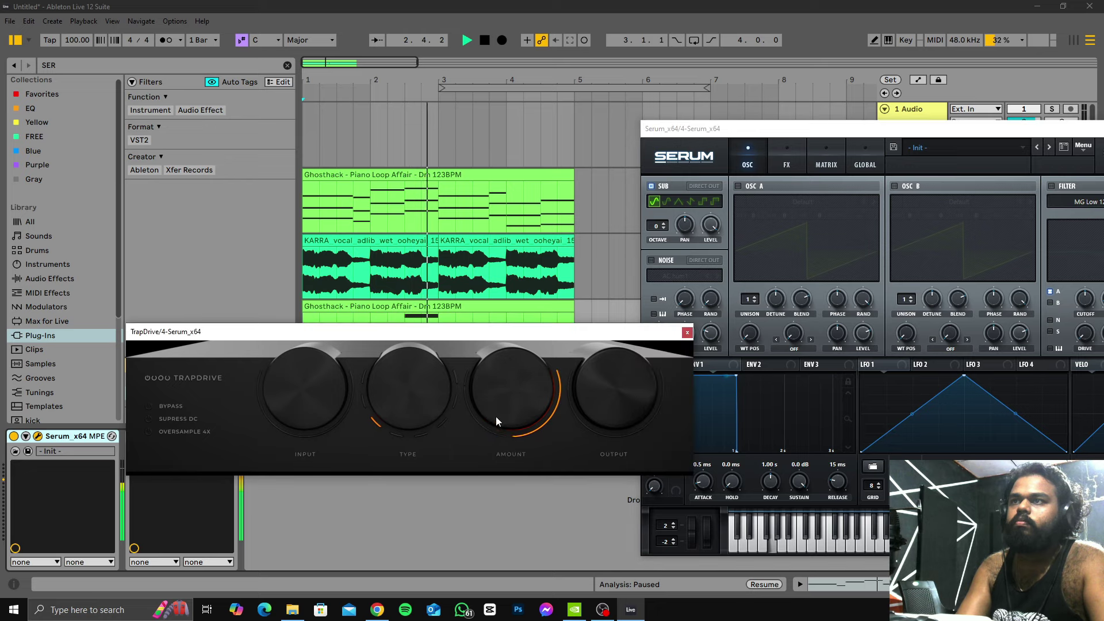
{"action": "left_click_drag", "start_coordinate": [421, 444], "coordinate": [420, 411]}
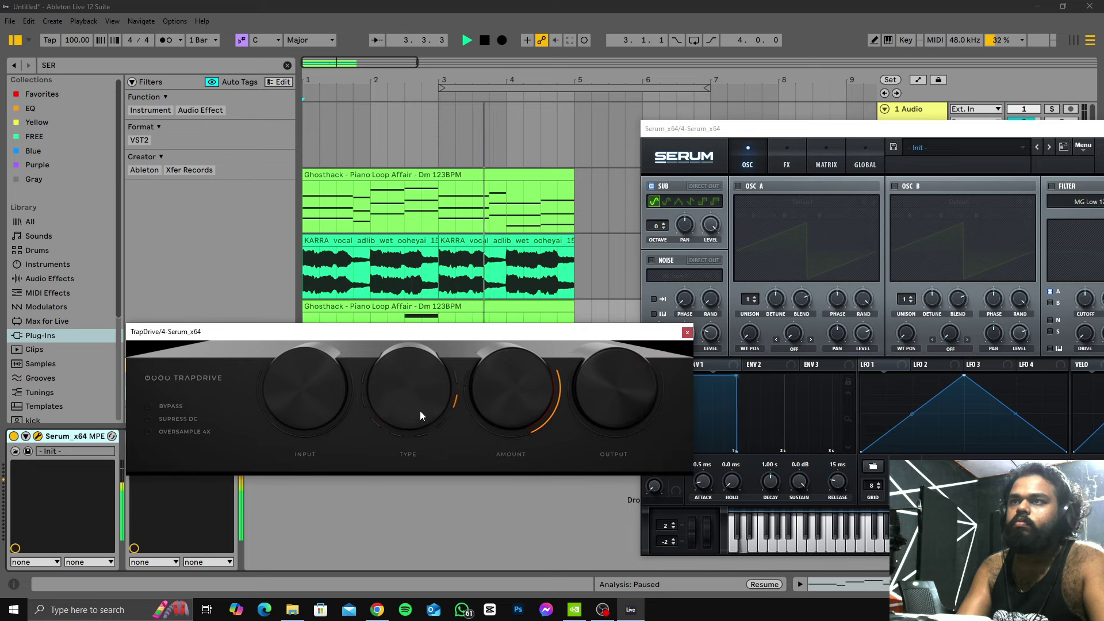
{"action": "left_click_drag", "start_coordinate": [493, 384], "coordinate": [495, 378]}
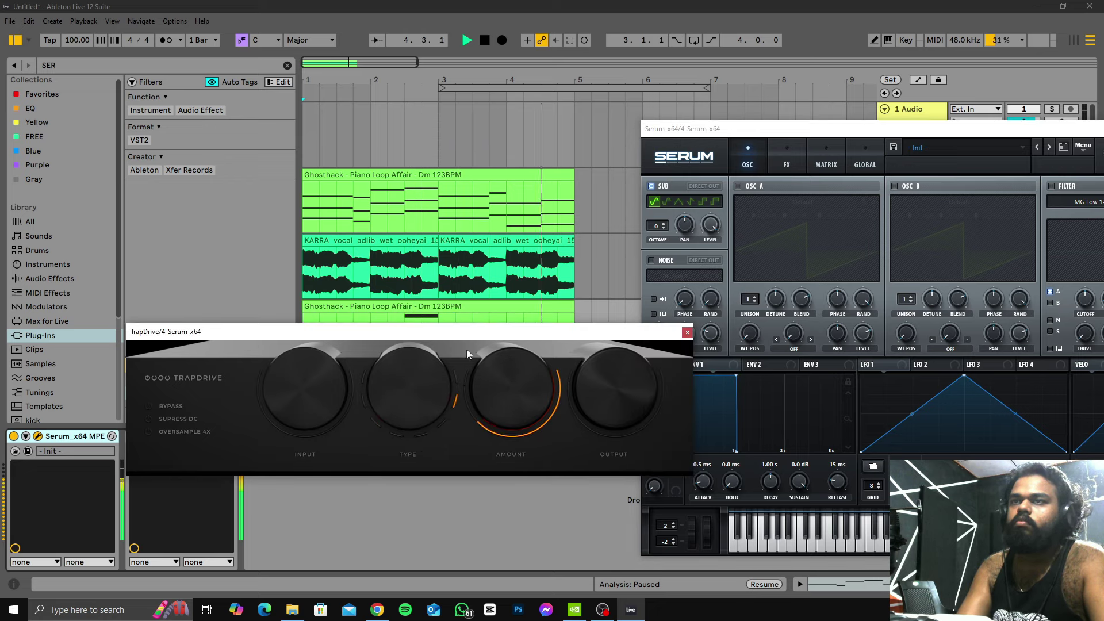
Step: Try another TrapDrive Type and a changed Input level on the Serum bass during playback
{"action": "left_click_drag", "start_coordinate": [393, 332], "coordinate": [491, 336]}
{"action": "mouse_move", "coordinate": [491, 375]}
{"action": "left_mouse_down"}
{"action": "mouse_move", "coordinate": [507, 350]}
{"action": "mouse_move", "coordinate": [508, 360]}
{"action": "left_mouse_up"}
{"action": "key", "text": "space"}
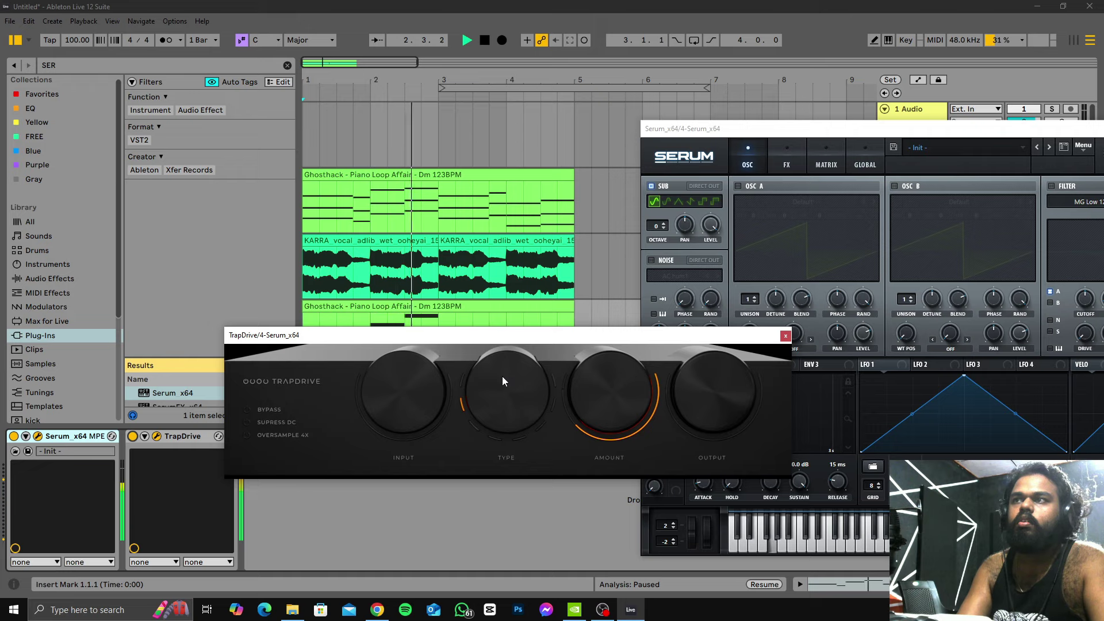
{"action": "mouse_move", "coordinate": [402, 400]}
{"action": "left_mouse_down"}
{"action": "mouse_move", "coordinate": [407, 368]}
{"action": "mouse_move", "coordinate": [411, 397]}
{"action": "left_mouse_up"}
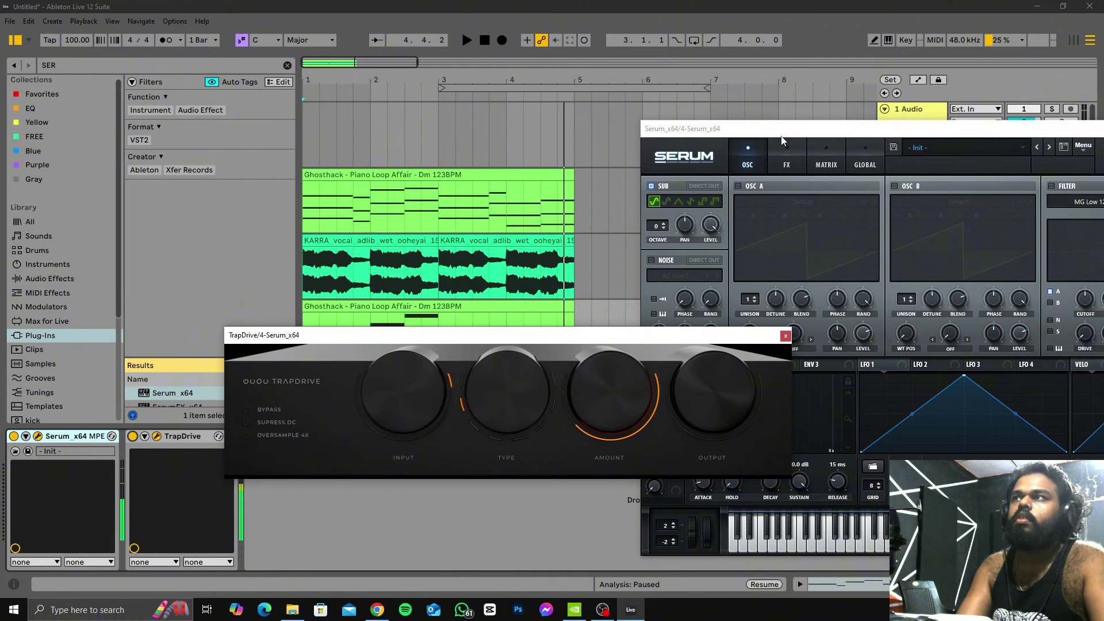
{"action": "left_click", "coordinate": [785, 336]}
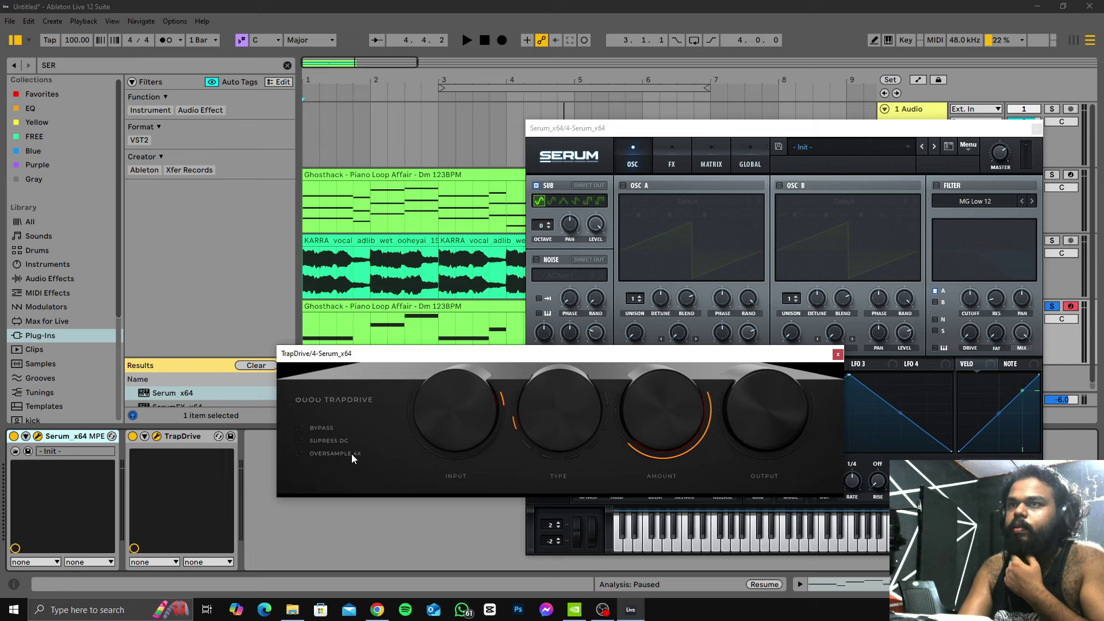
Step: Play the Odin2 track through its own TrapDrive, changing the Type and raising the Amount
{"action": "left_click", "coordinate": [314, 399]}
{"action": "left_click", "coordinate": [191, 441]}
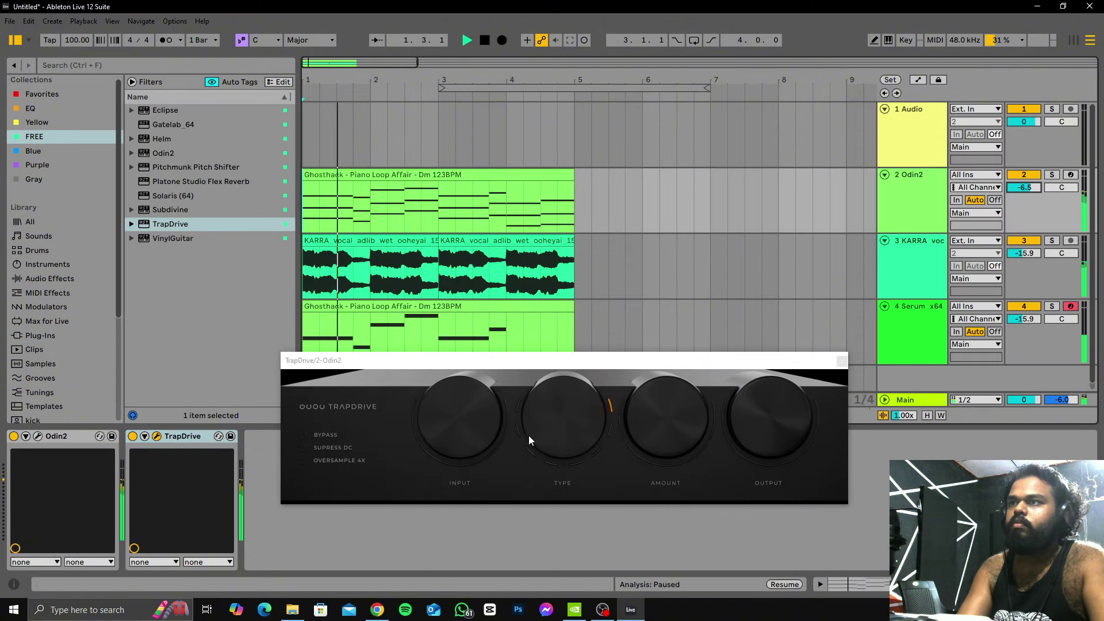
{"action": "left_click_drag", "start_coordinate": [529, 436], "coordinate": [530, 460]}
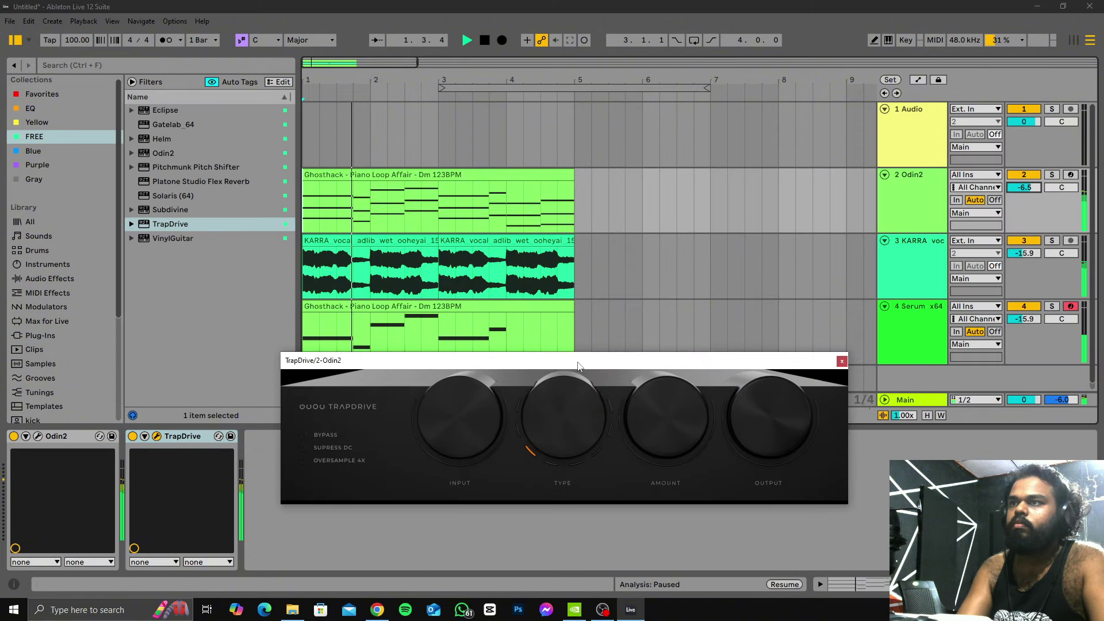
{"action": "left_click_drag", "start_coordinate": [674, 437], "coordinate": [689, 415]}
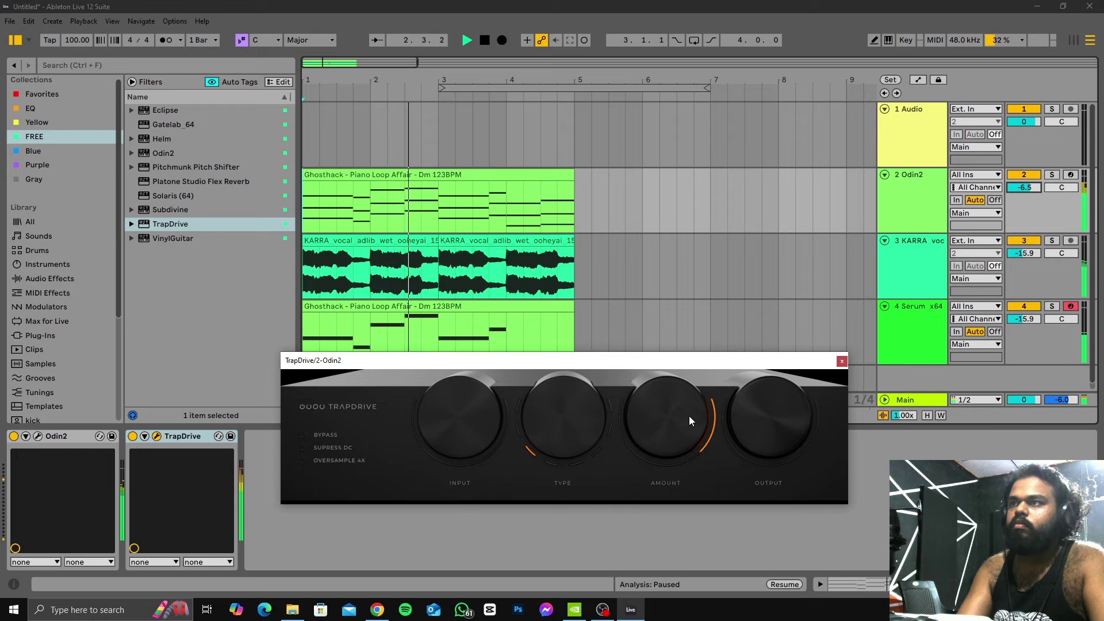
Step: Lower the Odin2 track volume to -17.2 while trying another TrapDrive Type and a higher Amount
{"action": "left_click_drag", "start_coordinate": [1024, 187], "coordinate": [1024, 202]}
{"action": "left_click_drag", "start_coordinate": [584, 411], "coordinate": [585, 408]}
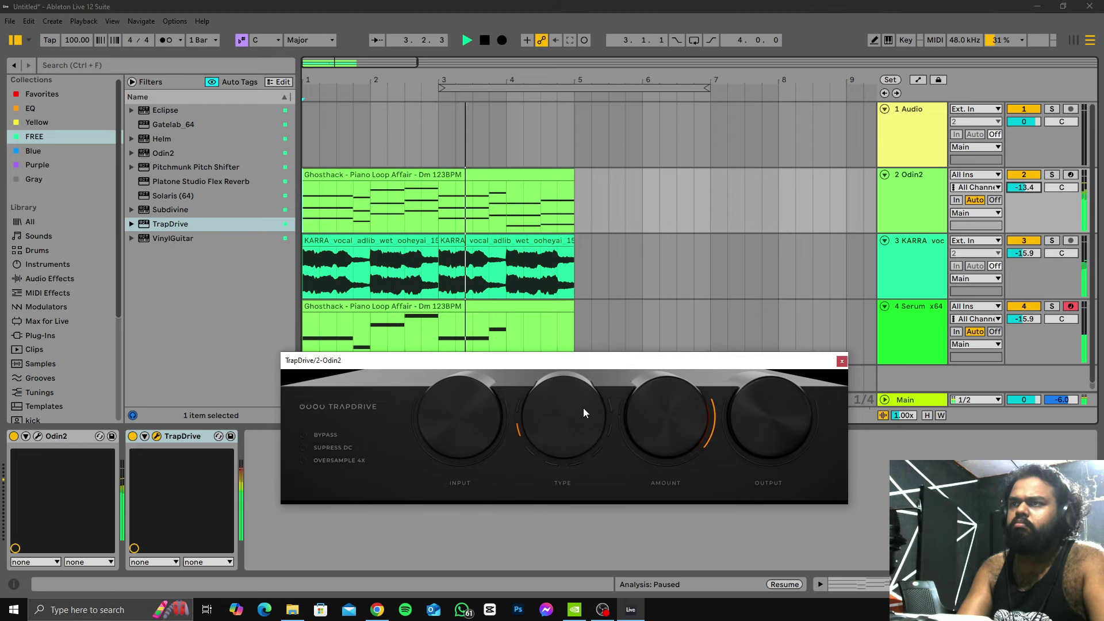
{"action": "left_click_drag", "start_coordinate": [671, 417], "coordinate": [678, 393]}
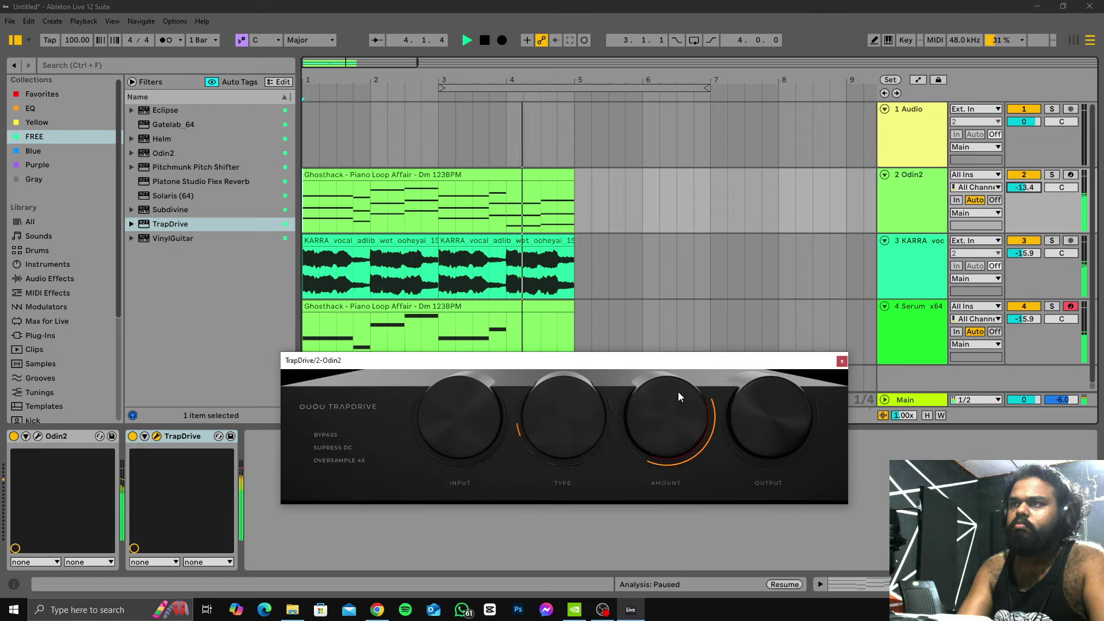
{"action": "left_click_drag", "start_coordinate": [1024, 187], "coordinate": [1024, 193]}
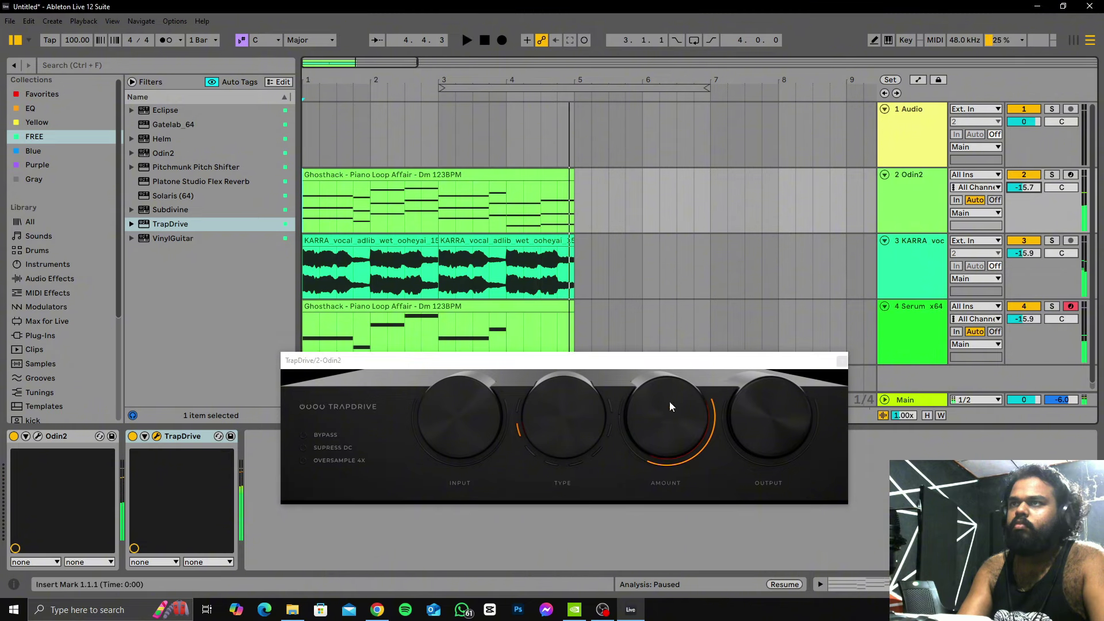
{"action": "left_click_drag", "start_coordinate": [1031, 187], "coordinate": [1031, 190]}
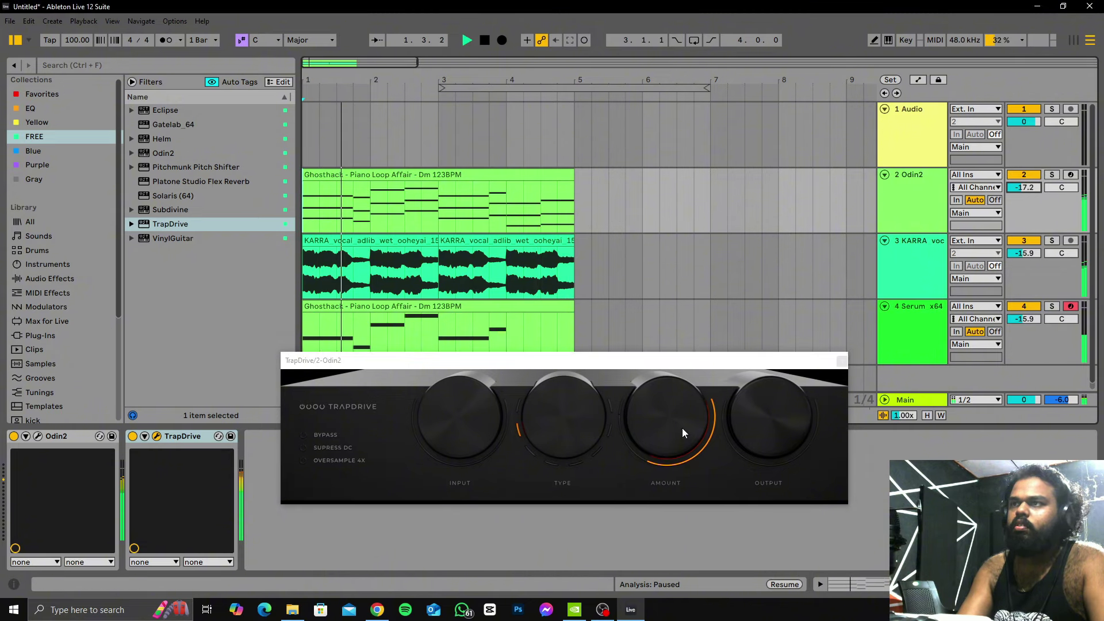
Step: Audition one more TrapDrive Type on the Odin2 track, stop playback and delete TrapDrive from that track
{"action": "left_click_drag", "start_coordinate": [533, 426], "coordinate": [534, 422]}
{"action": "left_click_drag", "start_coordinate": [662, 421], "coordinate": [661, 420]}
{"action": "mouse_move", "coordinate": [578, 428]}
{"action": "left_mouse_down"}
{"action": "mouse_move", "coordinate": [594, 444]}
{"action": "mouse_move", "coordinate": [572, 406]}
{"action": "left_mouse_up"}
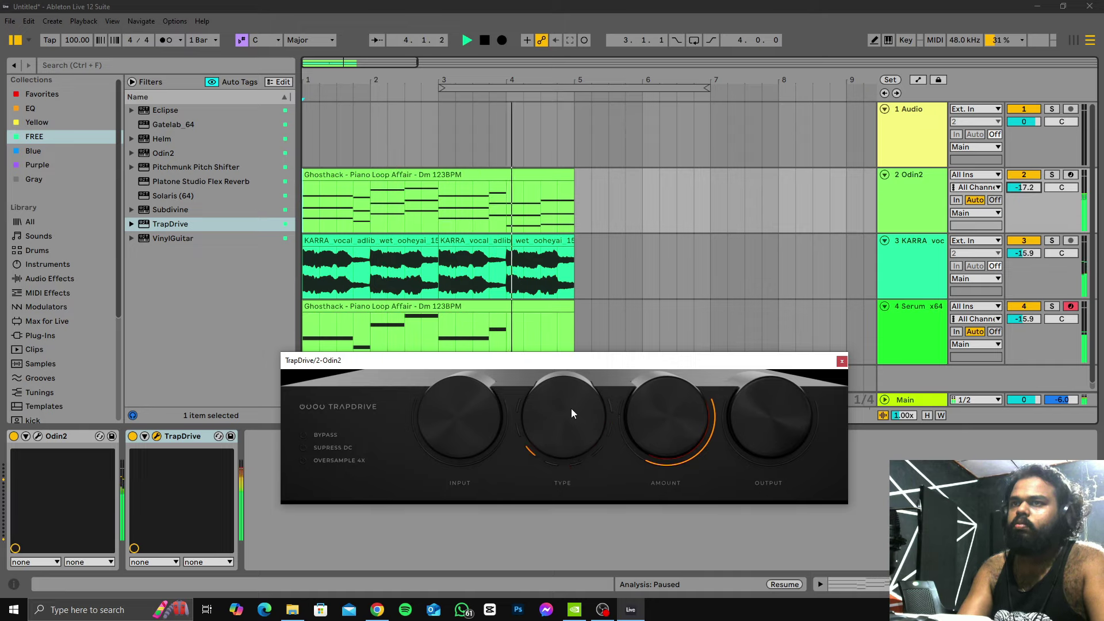
{"action": "key", "text": "space"}
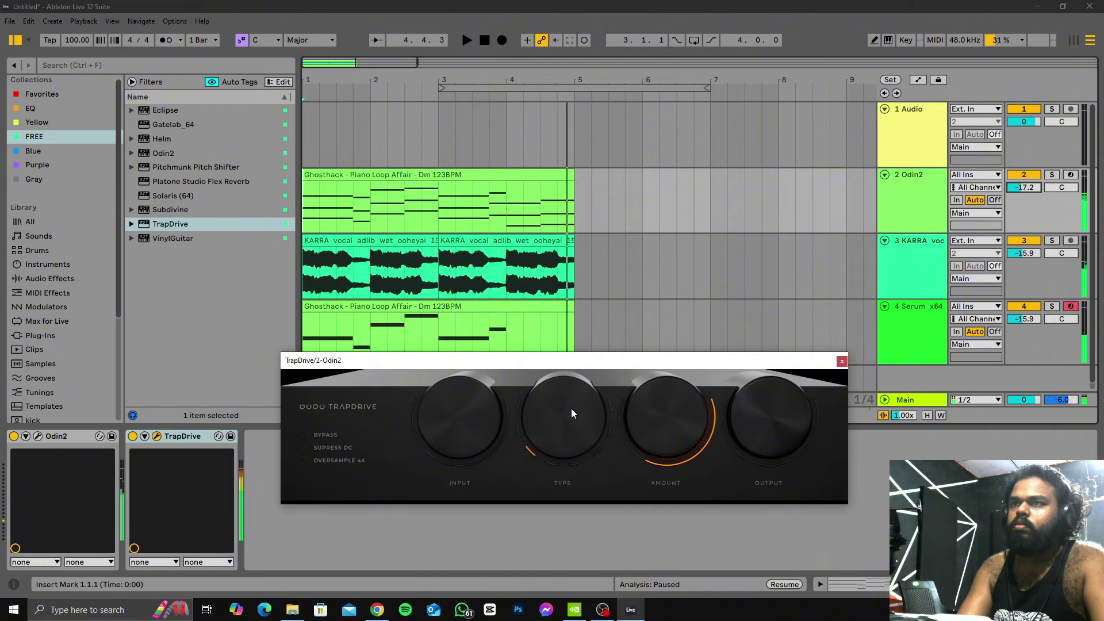
{"action": "left_click", "coordinate": [202, 435]}
{"action": "key", "text": "Delete"}
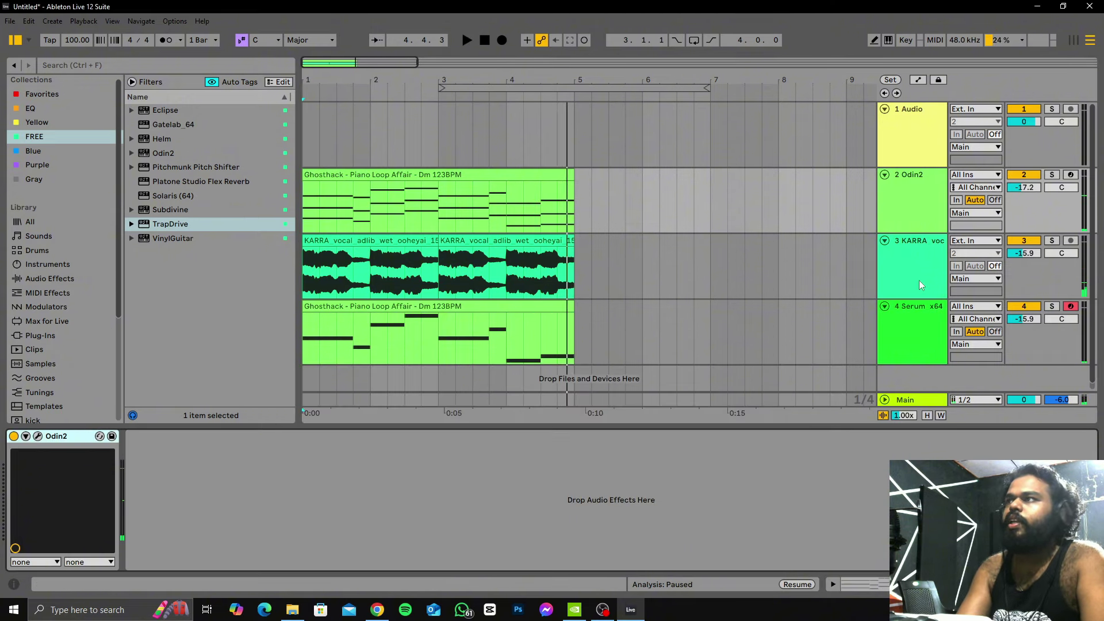
Step: Solo the KARRA vocal track, insert TrapDrive at the start of its device chain and play it
{"action": "key", "text": "Down"}
{"action": "key", "text": "s"}
{"action": "left_click_drag", "start_coordinate": [156, 233], "coordinate": [86, 561]}
{"action": "key", "text": "space"}
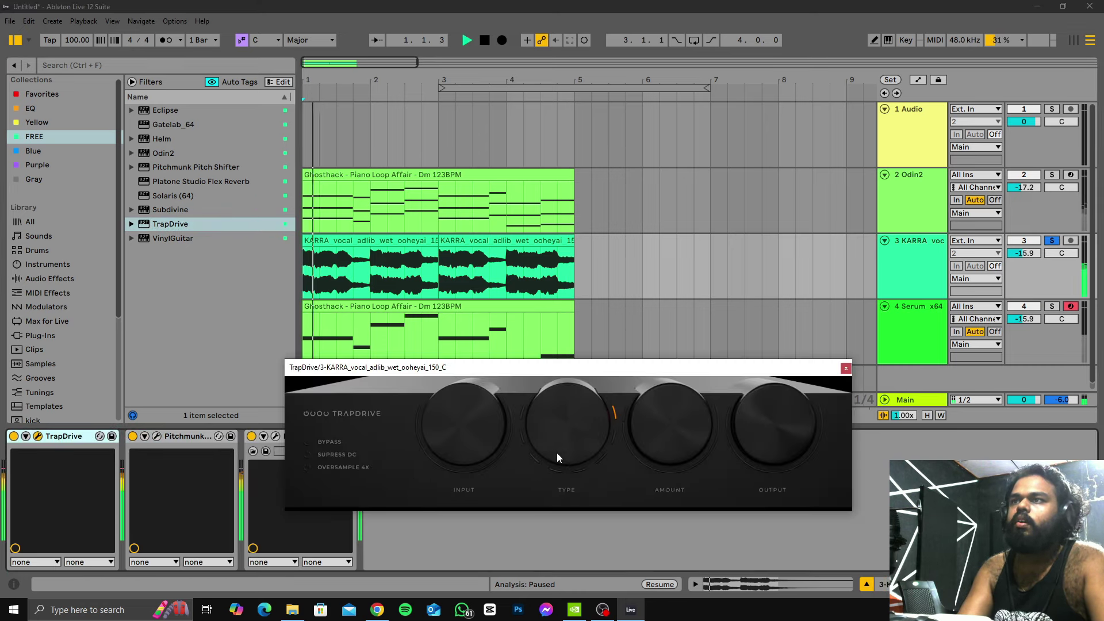
Step: Adjust the vocal's TrapDrive Input, switch its Type and raise the Amount while the vocal plays
{"action": "left_click_drag", "start_coordinate": [667, 423], "coordinate": [671, 412]}
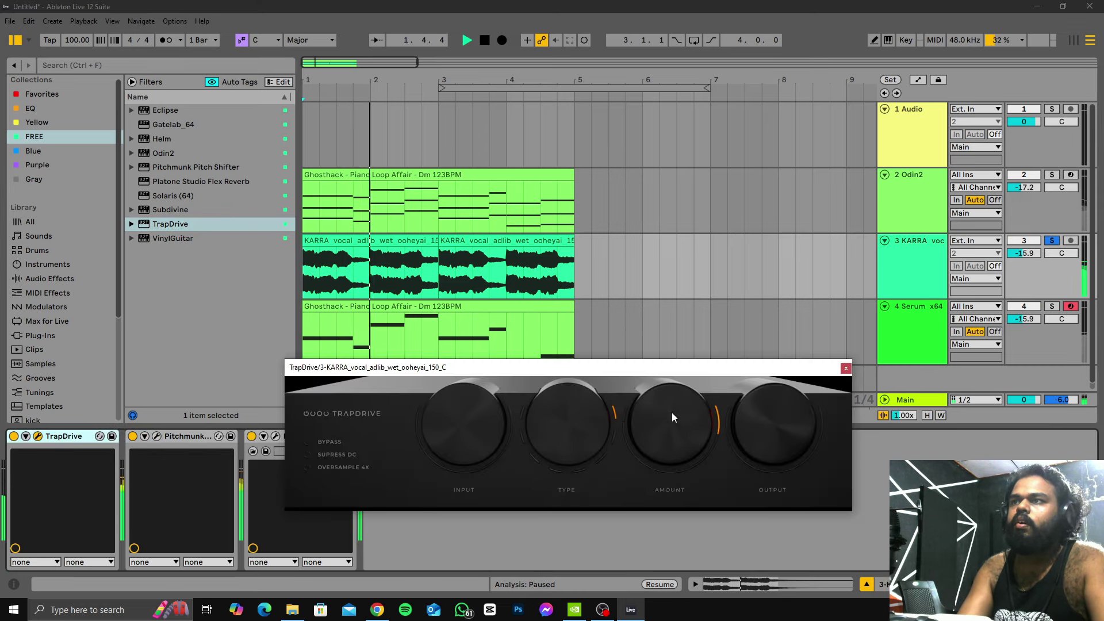
{"action": "left_click_drag", "start_coordinate": [476, 424], "coordinate": [491, 478]}
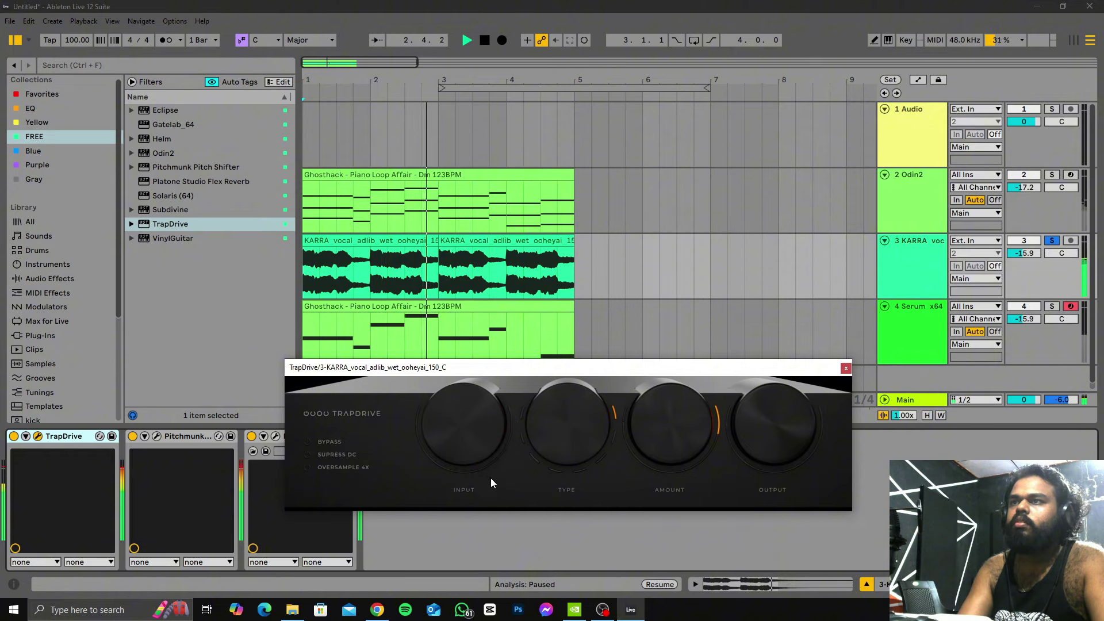
{"action": "left_click_drag", "start_coordinate": [559, 400], "coordinate": [566, 444]}
{"action": "left_click_drag", "start_coordinate": [677, 435], "coordinate": [681, 420]}
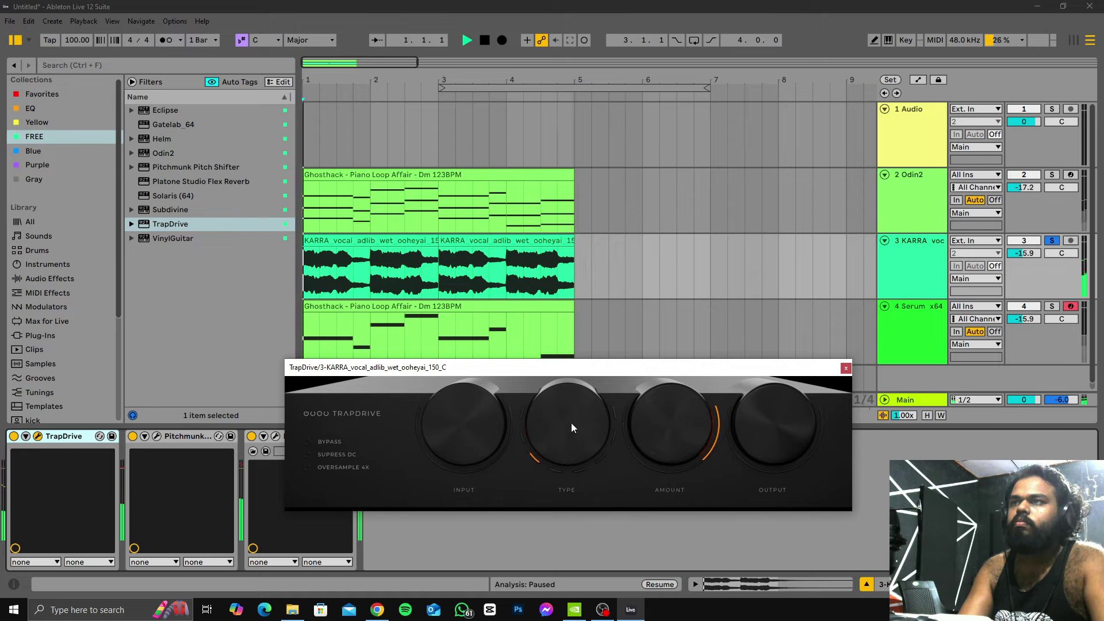
Step: Audition several more TrapDrive Types on the vocal and push the Amount higher
{"action": "left_click_drag", "start_coordinate": [563, 425], "coordinate": [564, 437]}
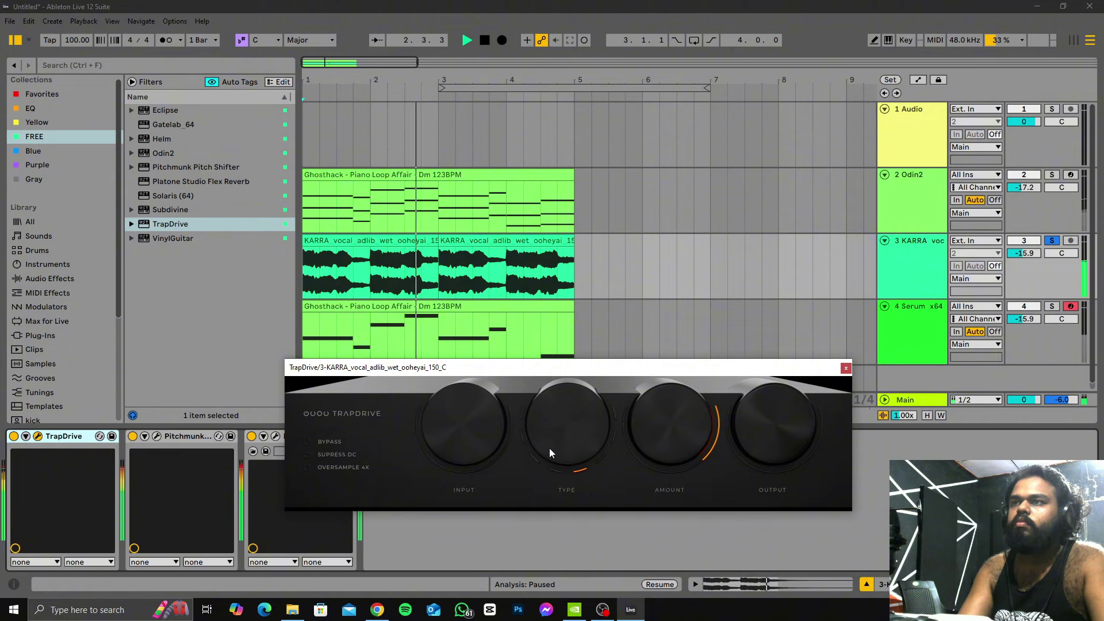
{"action": "left_click_drag", "start_coordinate": [567, 453], "coordinate": [561, 409]}
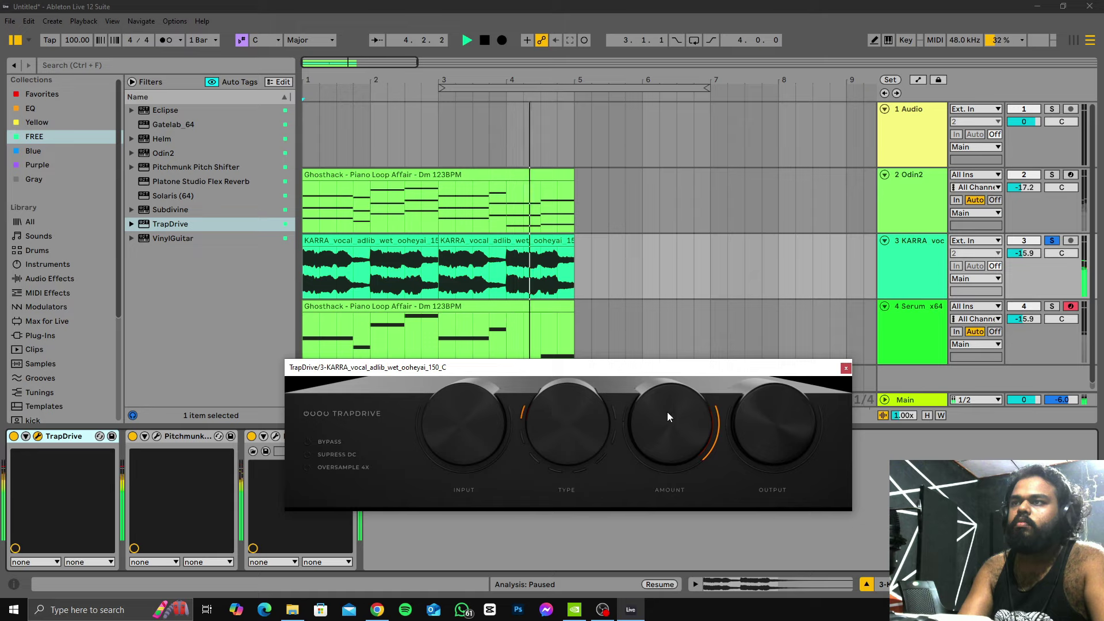
{"action": "left_click_drag", "start_coordinate": [668, 416], "coordinate": [667, 394]}
{"action": "left_click_drag", "start_coordinate": [580, 418], "coordinate": [589, 486]}
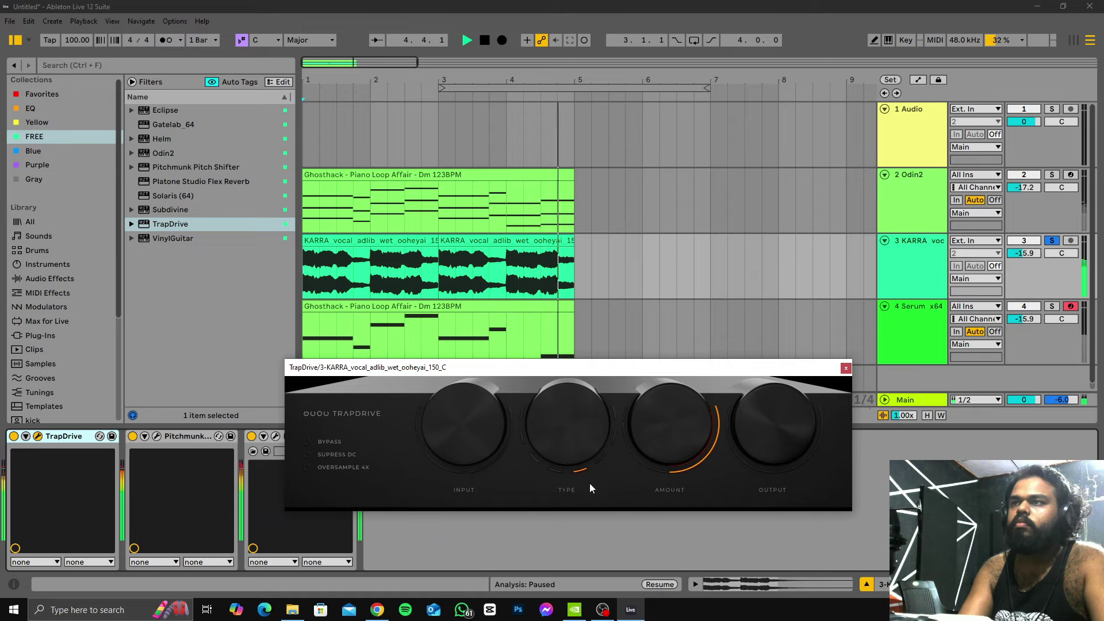
{"action": "left_click", "coordinate": [574, 439]}
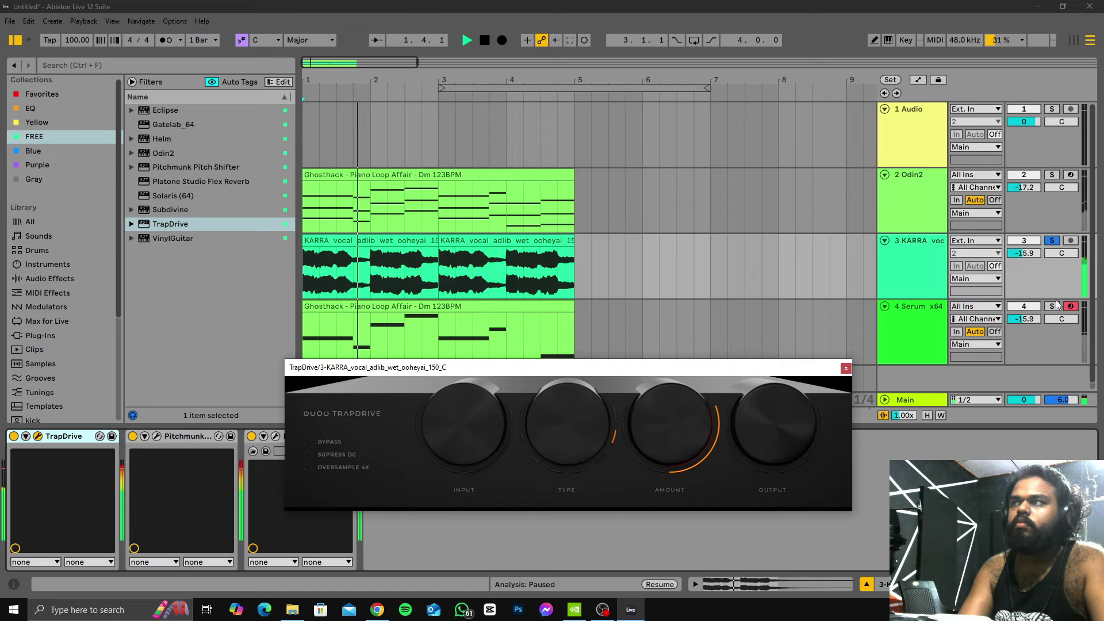
Step: Lower the KARRA vocal track volume to -17.2 and stop playback
{"action": "left_click_drag", "start_coordinate": [1024, 253], "coordinate": [1018, 263]}
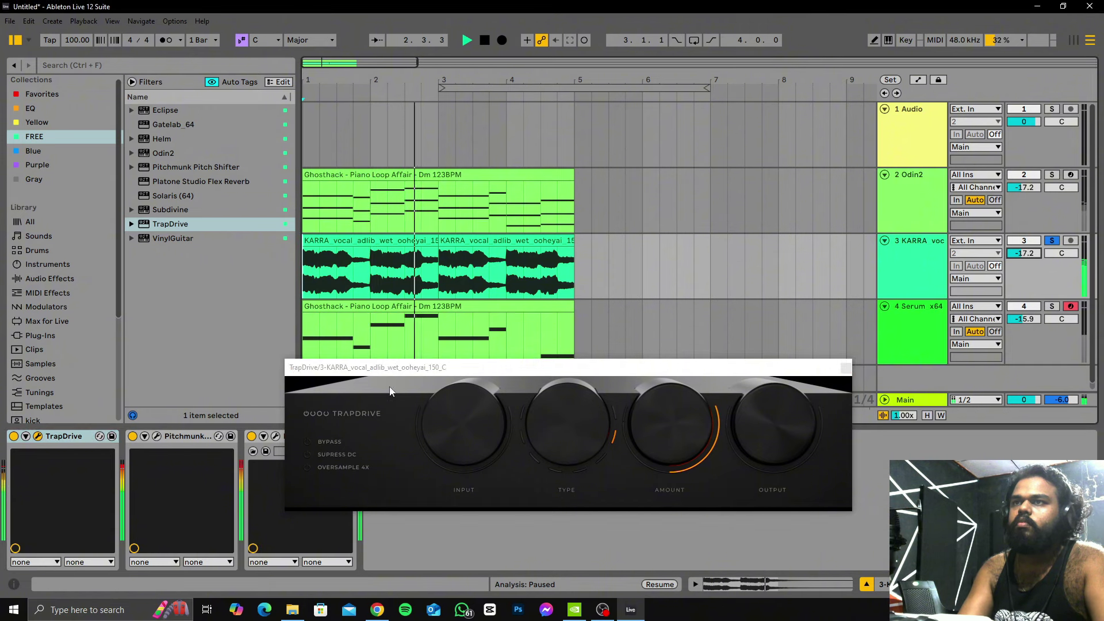
{"action": "left_click", "coordinate": [421, 358]}
{"action": "left_click", "coordinate": [916, 274]}
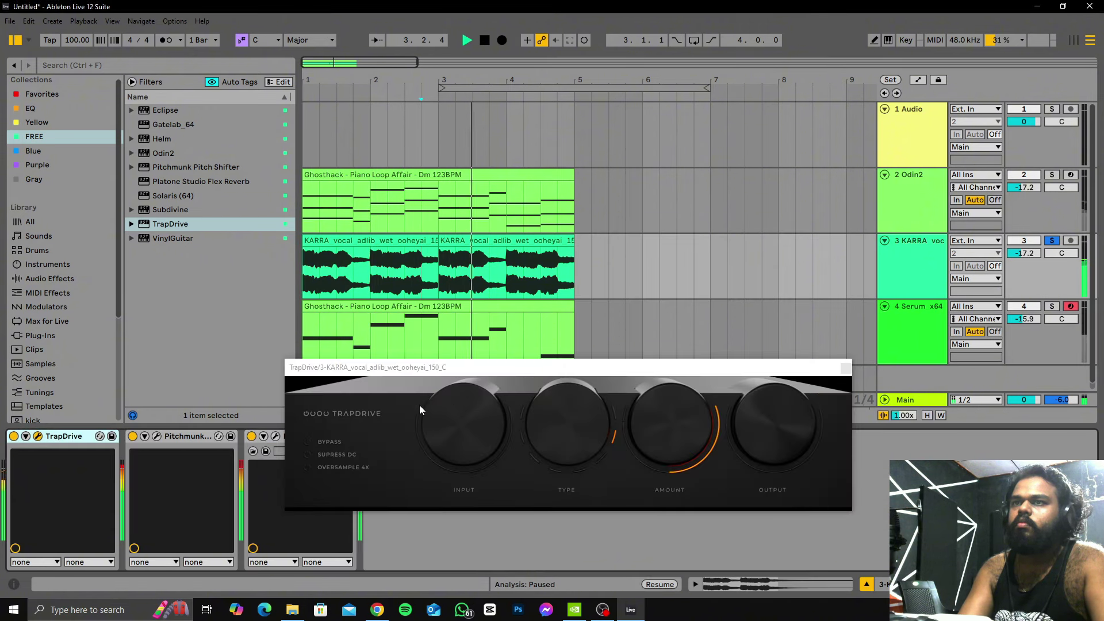
{"action": "key", "text": "space"}
Step: Search the audio effects for EQ and insert EQ Eight directly after TrapDrive on the vocal track
{"action": "left_click_drag", "start_coordinate": [424, 369], "coordinate": [578, 293]}
{"action": "left_click", "coordinate": [74, 61]}
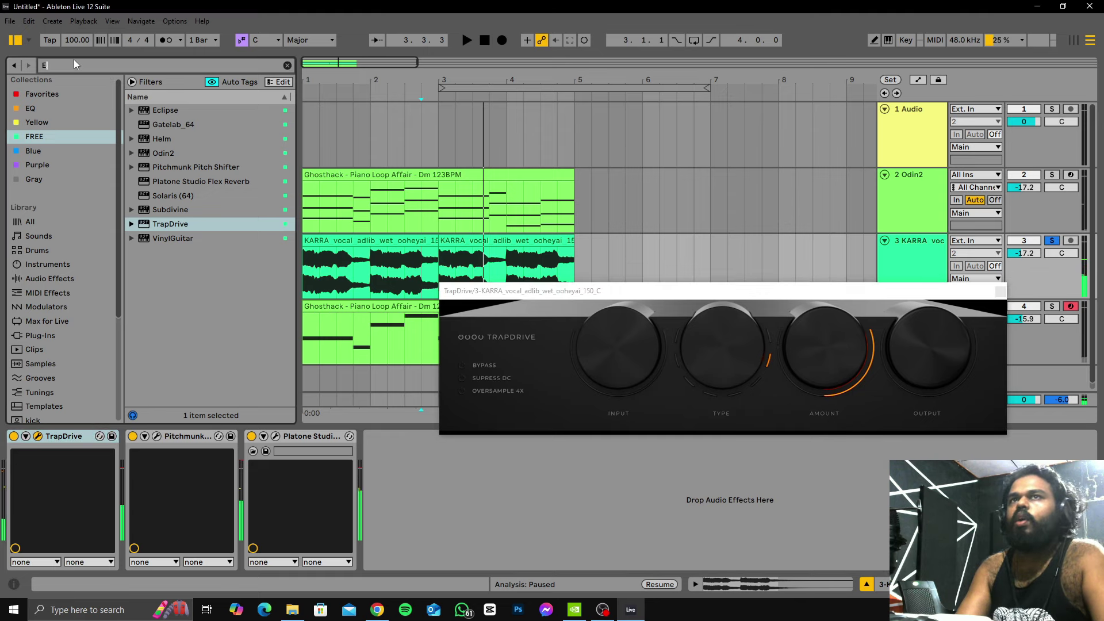
{"action": "type", "text": "EQ"}
{"action": "left_click", "coordinate": [45, 278]}
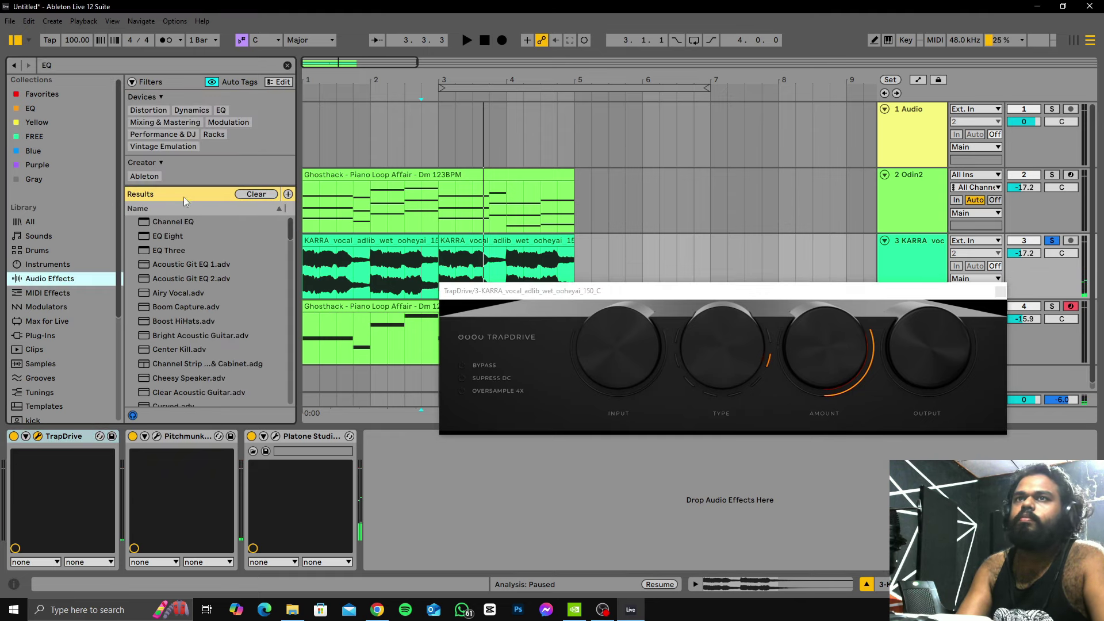
{"action": "left_click_drag", "start_coordinate": [173, 236], "coordinate": [178, 515]}
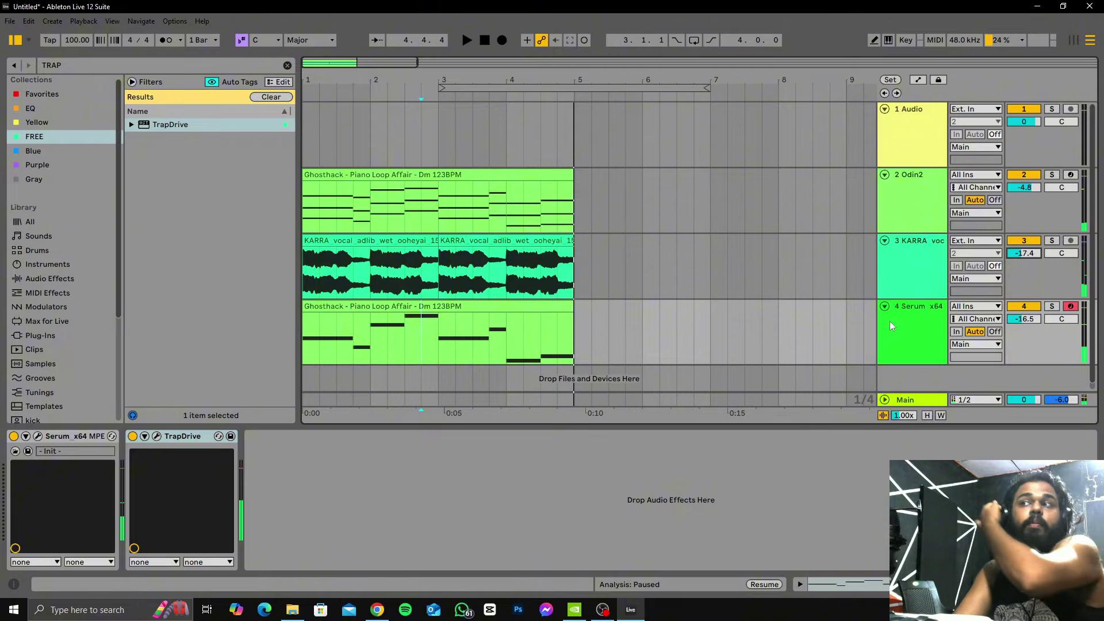
Step: Open the TrapDrive interface on the Serum track
{"action": "left_click", "coordinate": [891, 326]}
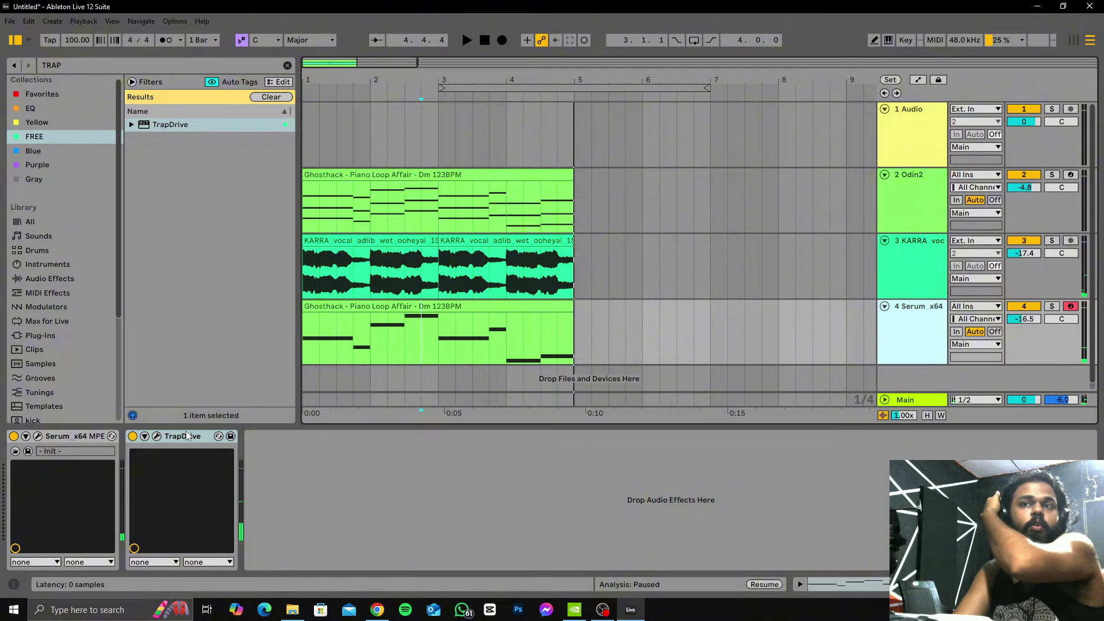
{"action": "left_click", "coordinate": [157, 436]}
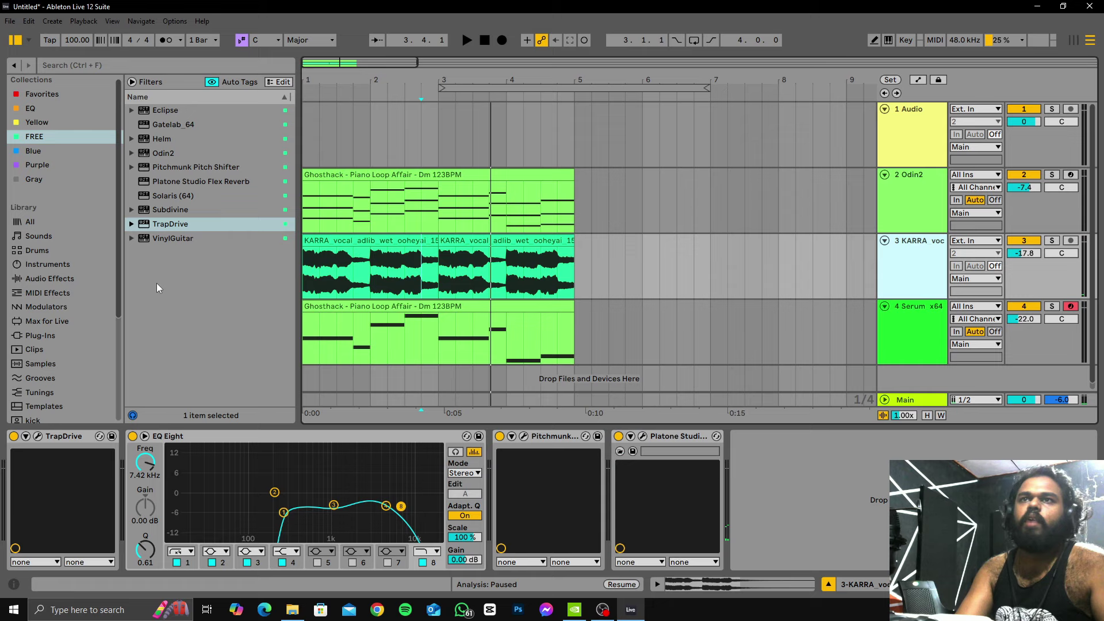
Step: Load VinylGuitar from the FREE collection onto a new track and reposition its plugin window
{"action": "left_click", "coordinate": [170, 238]}
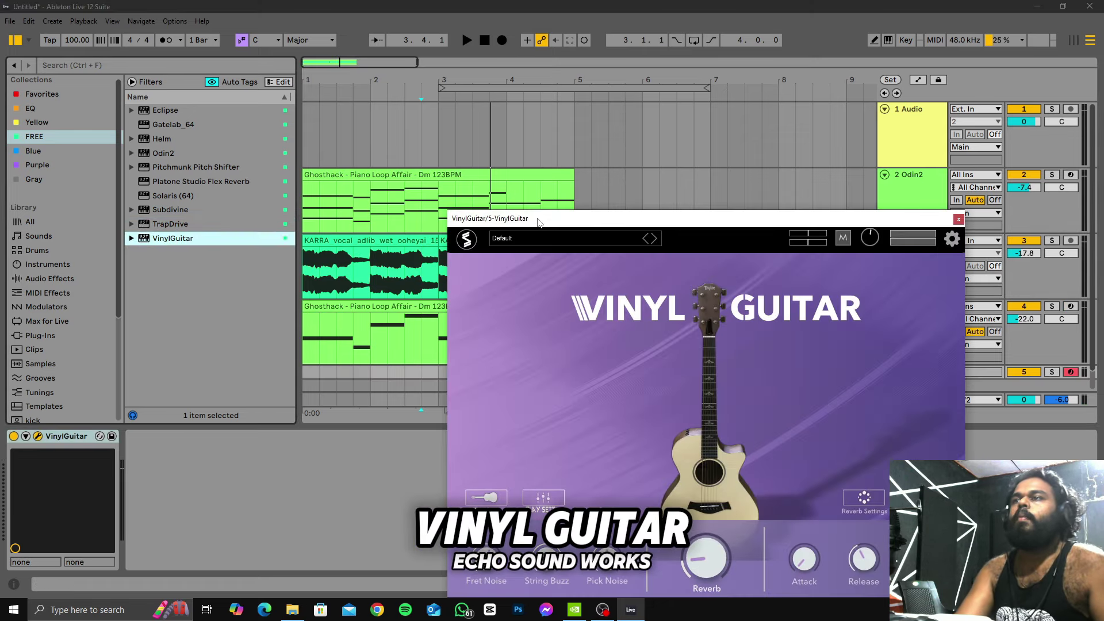
{"action": "left_click_drag", "start_coordinate": [541, 223], "coordinate": [437, 124]}
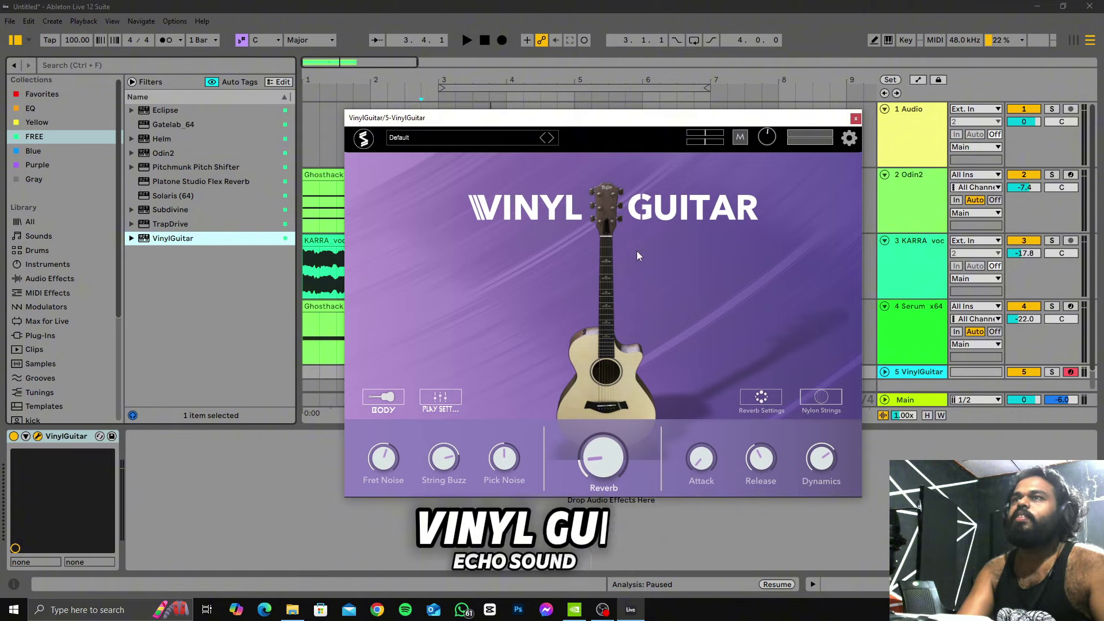
Step: Browse VinylGuitar's Factory presets, load Default followed by Nylon, and close the plugin window
{"action": "left_click", "coordinate": [408, 137]}
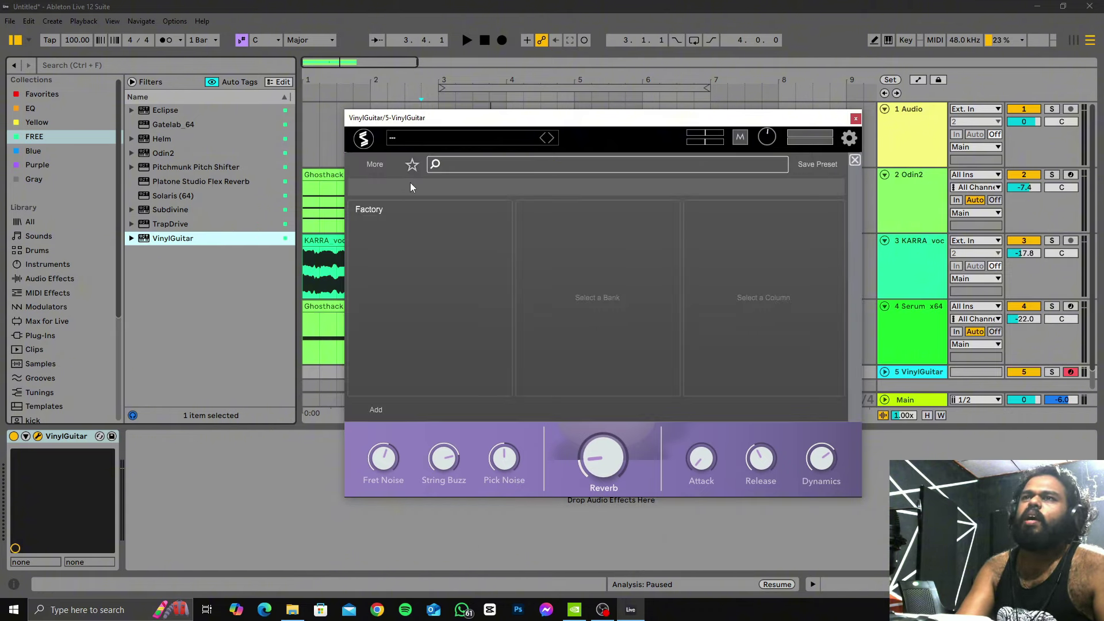
{"action": "left_click", "coordinate": [372, 208]}
{"action": "left_click", "coordinate": [522, 208]}
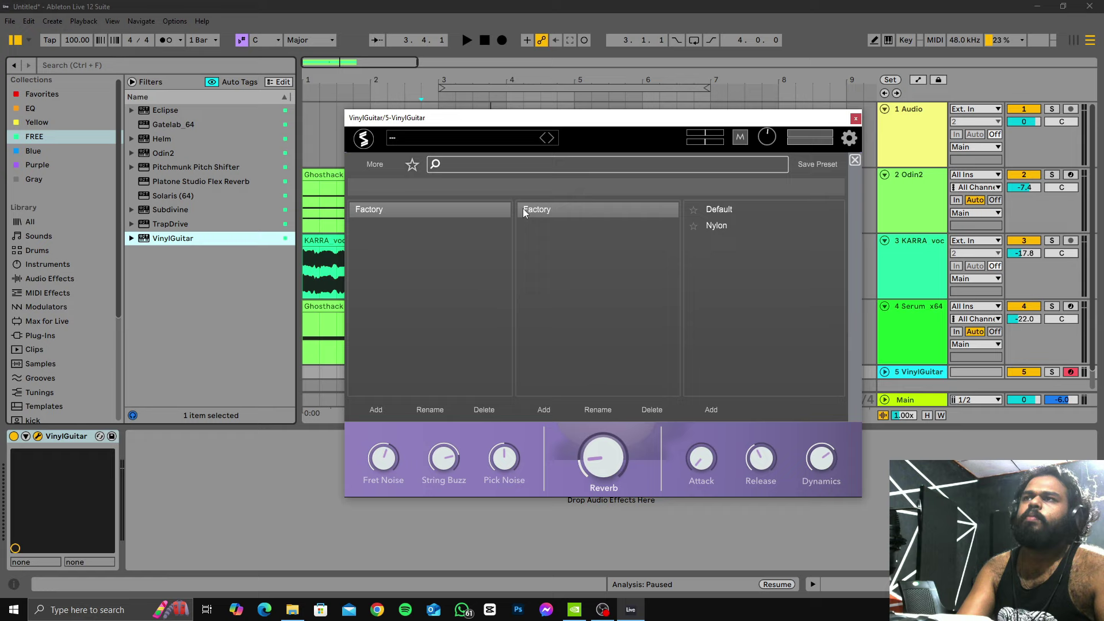
{"action": "double_click", "coordinate": [733, 208]}
{"action": "left_click", "coordinate": [435, 141]}
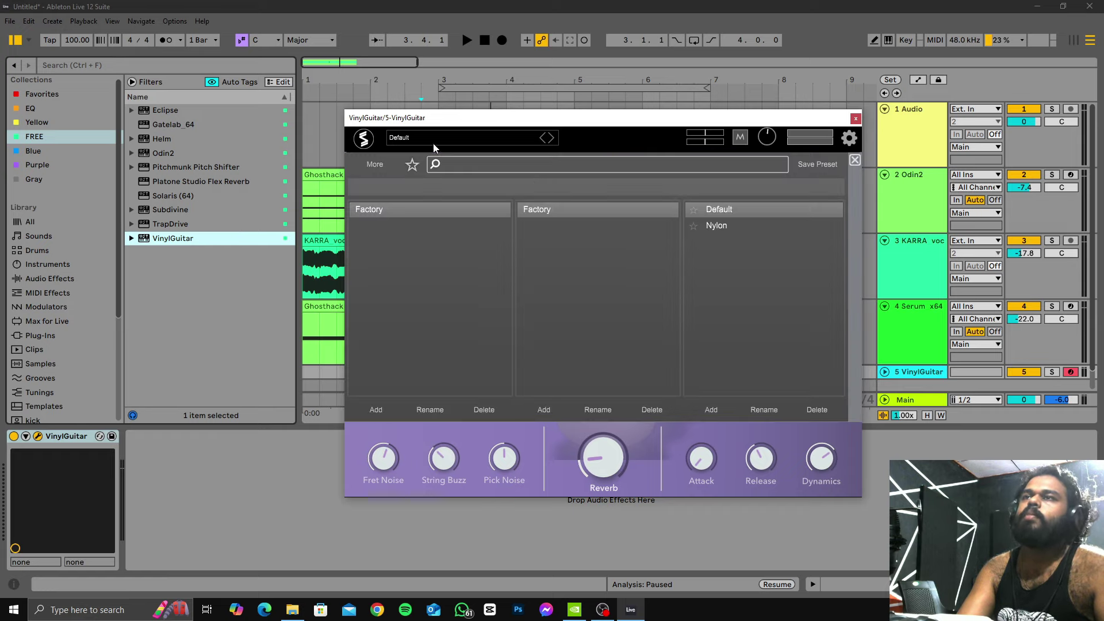
{"action": "double_click", "coordinate": [727, 229]}
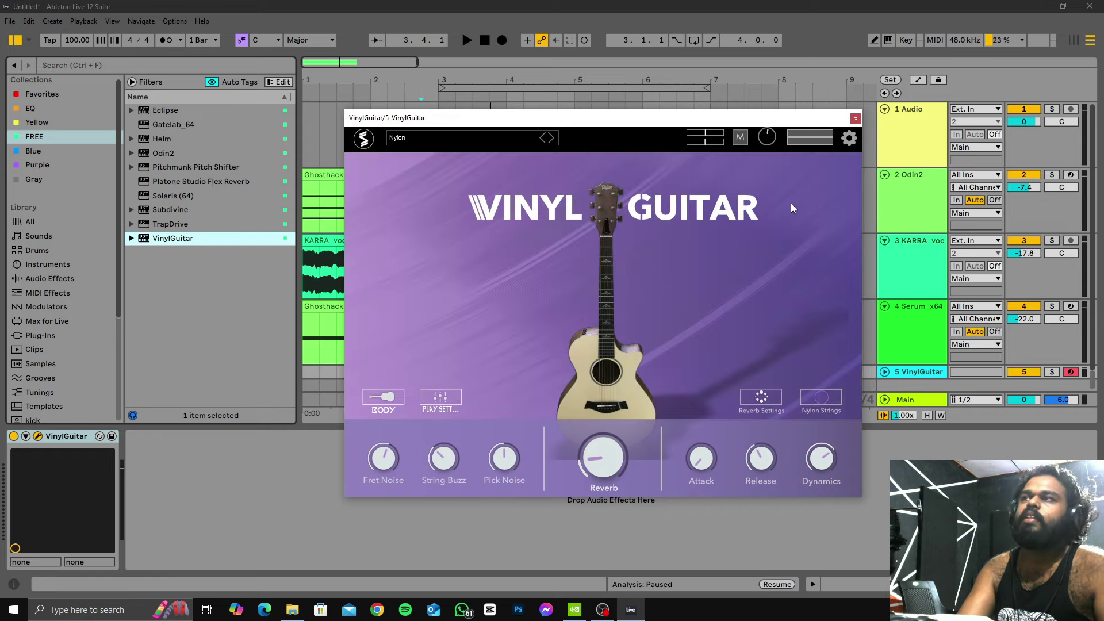
{"action": "left_click", "coordinate": [856, 119]}
{"action": "left_click", "coordinate": [863, 123]}
Step: Copy the Odin2 track's Piano Loop Affair clip to the start of the unfolded VinylGuitar track
{"action": "left_click", "coordinate": [358, 187]}
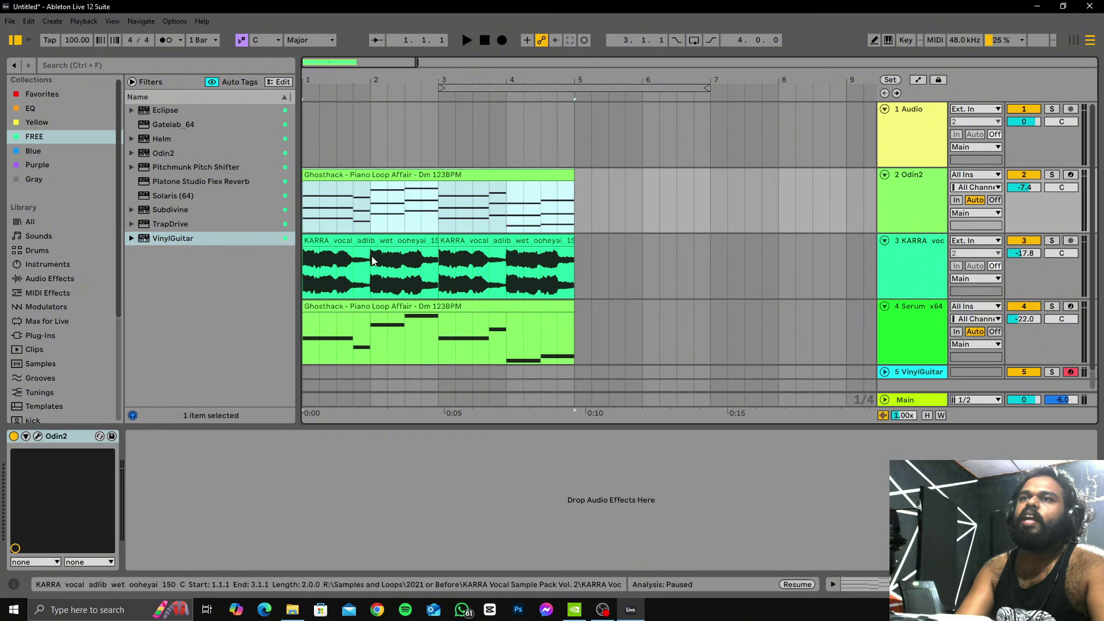
{"action": "scroll", "coordinate": [359, 259], "scroll_direction": "down", "scroll_amount": 1}
{"action": "left_click", "coordinate": [901, 355]}
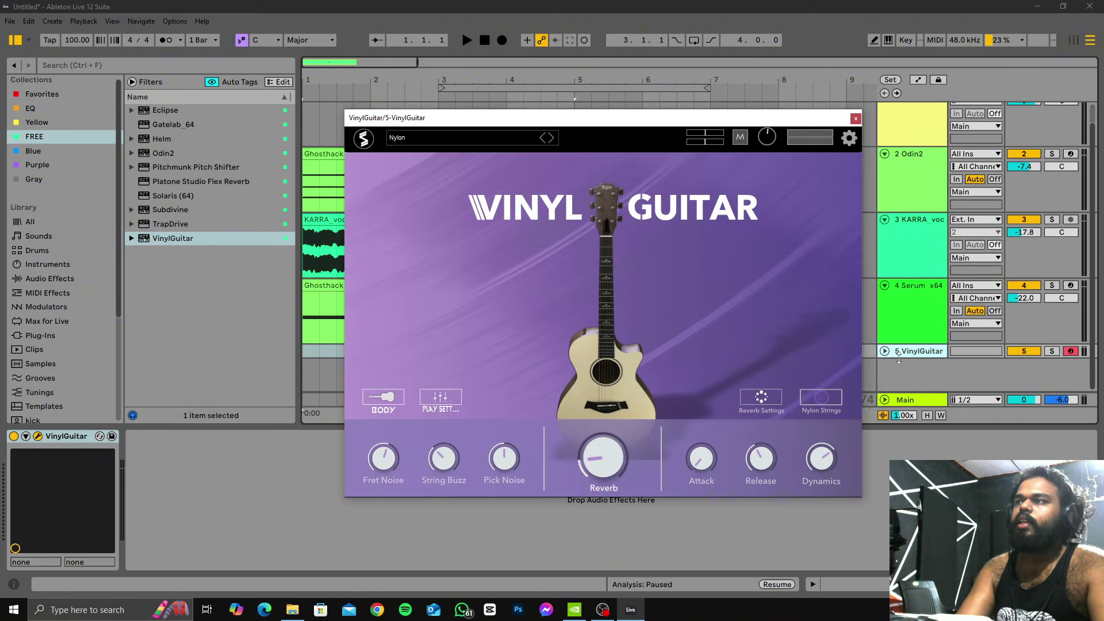
{"action": "left_click", "coordinate": [885, 351]}
{"action": "left_click", "coordinate": [856, 118]}
{"action": "scroll", "coordinate": [395, 384], "scroll_direction": "down", "scroll_amount": 1}
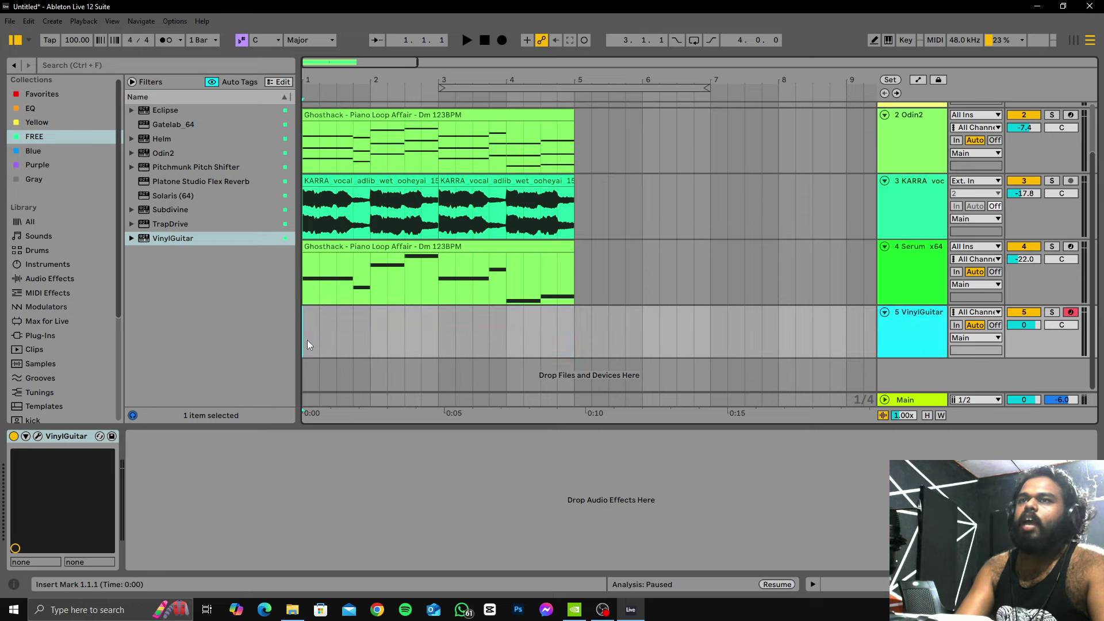
{"action": "key", "text": "ctrl+v"}
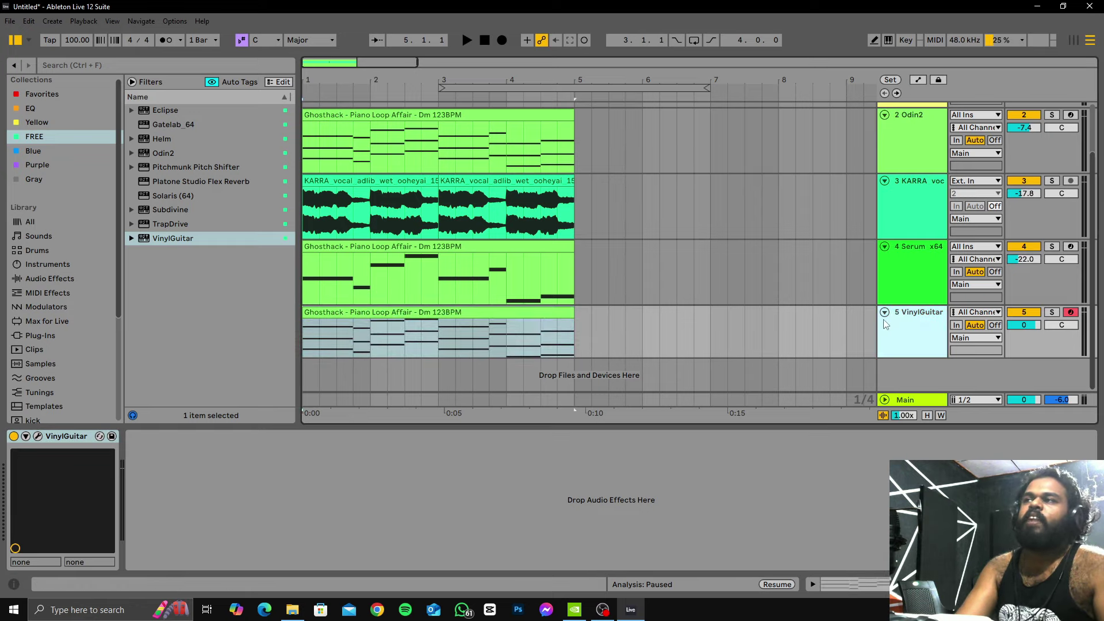
Step: Load ESW Vinyl Guitar 2 onto a new track, check its keyboard view, and close the guitar plugin windows
{"action": "left_click", "coordinate": [884, 312]}
{"action": "left_click", "coordinate": [884, 312]}
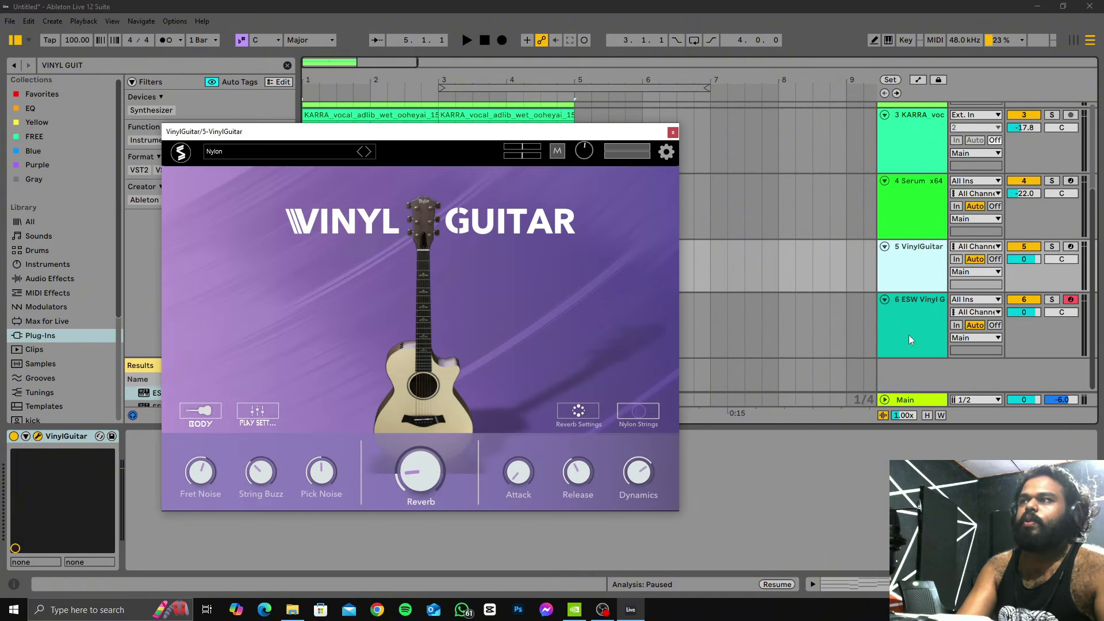
{"action": "left_click", "coordinate": [909, 335]}
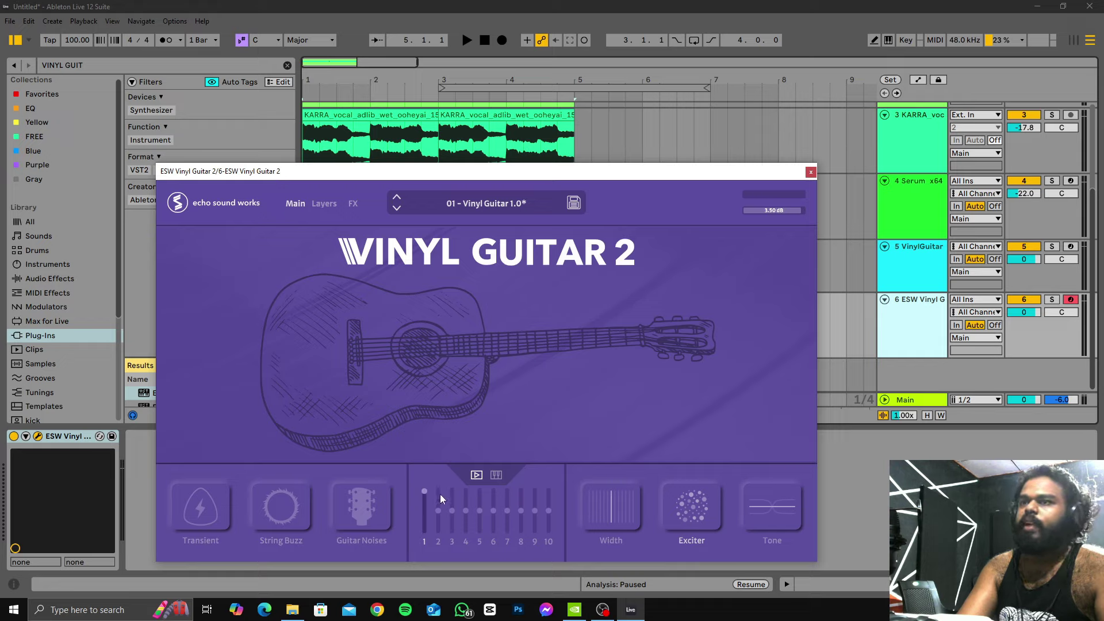
{"action": "left_click", "coordinate": [496, 475]}
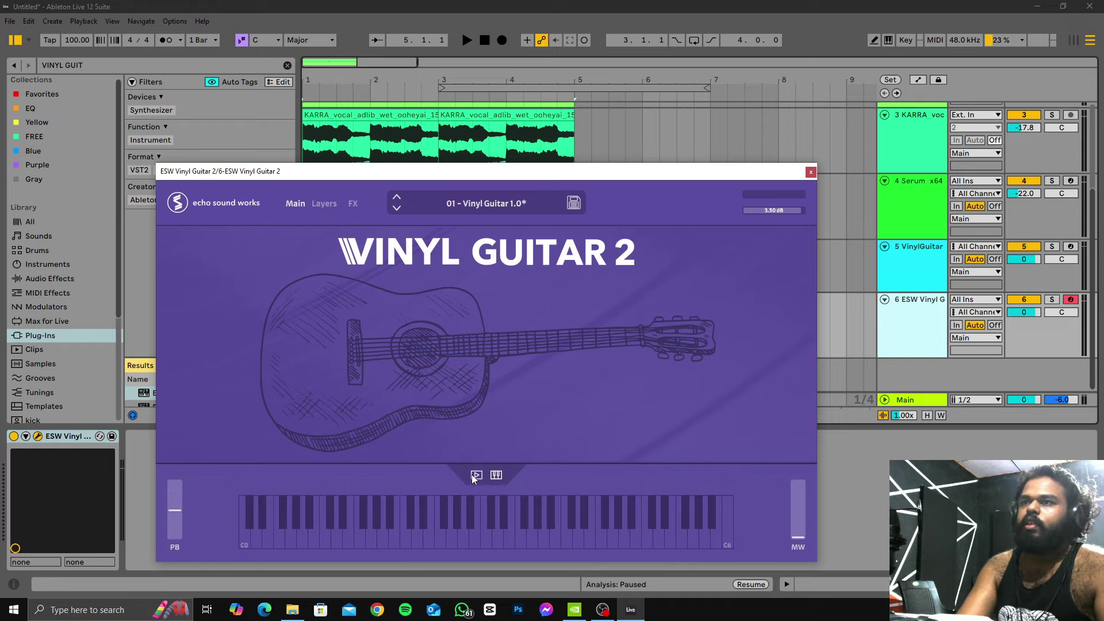
{"action": "left_click", "coordinate": [475, 475]}
{"action": "left_click", "coordinate": [811, 172]}
{"action": "left_click", "coordinate": [642, 284]}
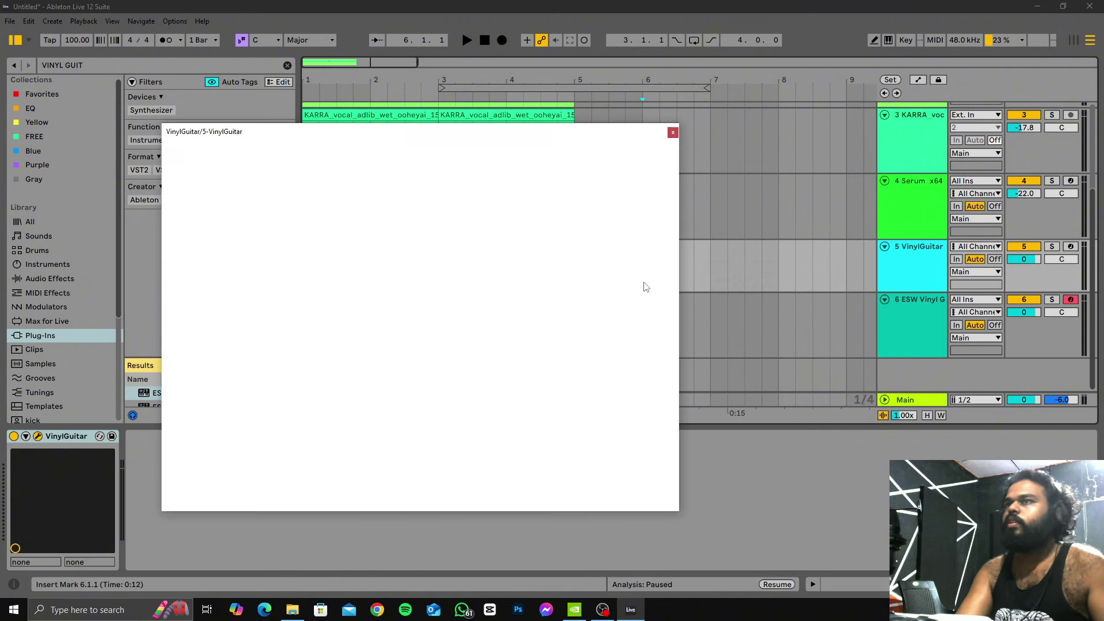
{"action": "left_click", "coordinate": [672, 133]}
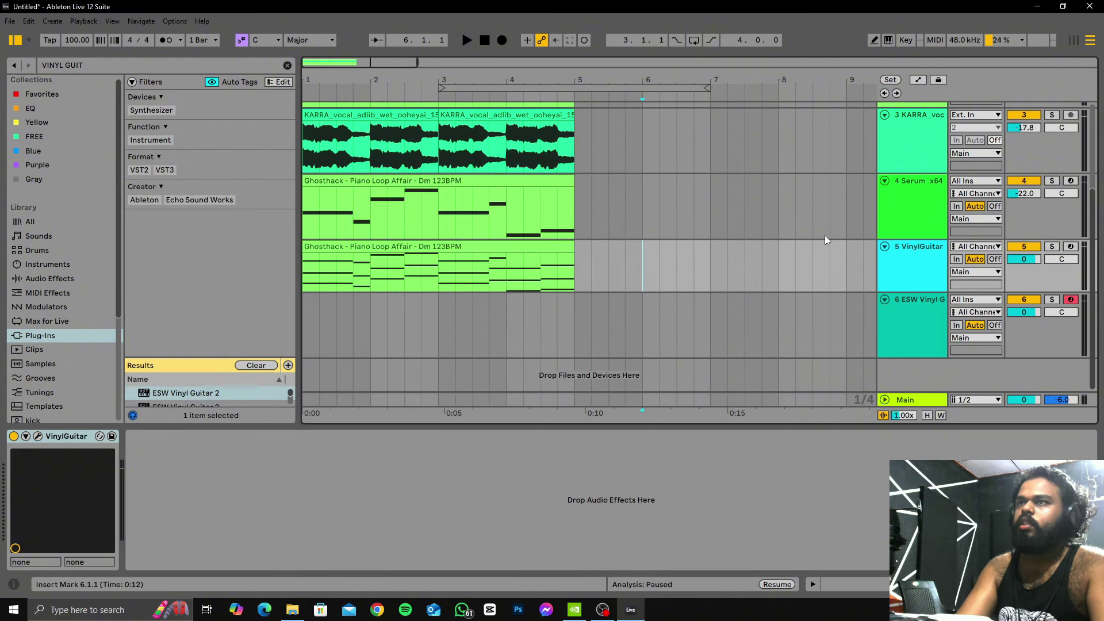
Step: Mute the Odin2, KARRA vocal and Serum tracks and play the VinylGuitar clip from the start
{"action": "scroll", "coordinate": [825, 236], "scroll_direction": "up", "scroll_amount": 2}
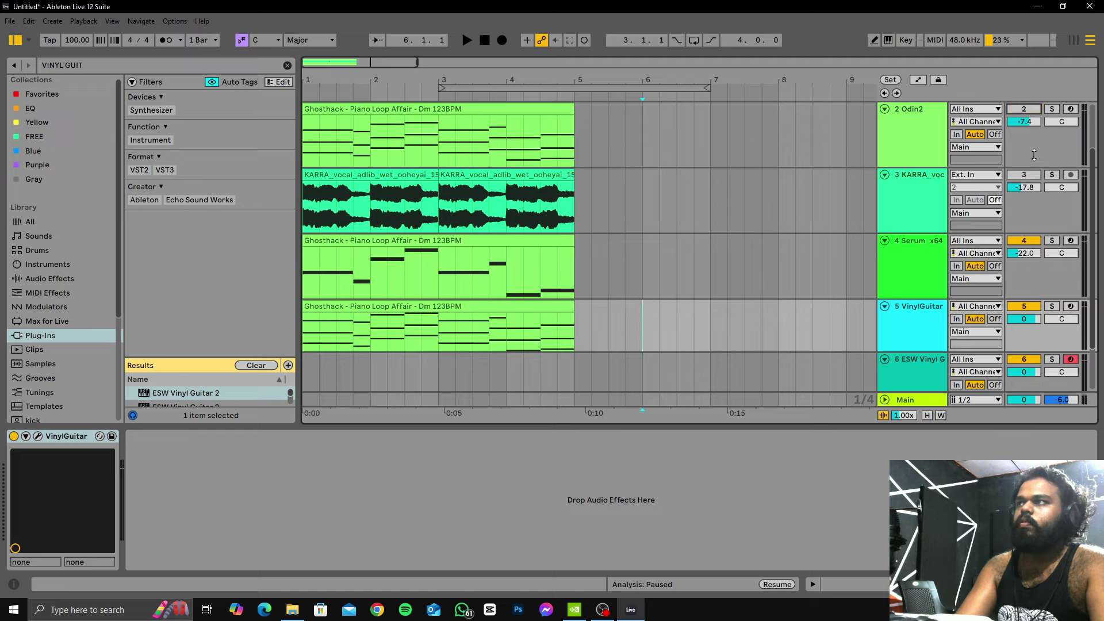
{"action": "key", "text": "space"}
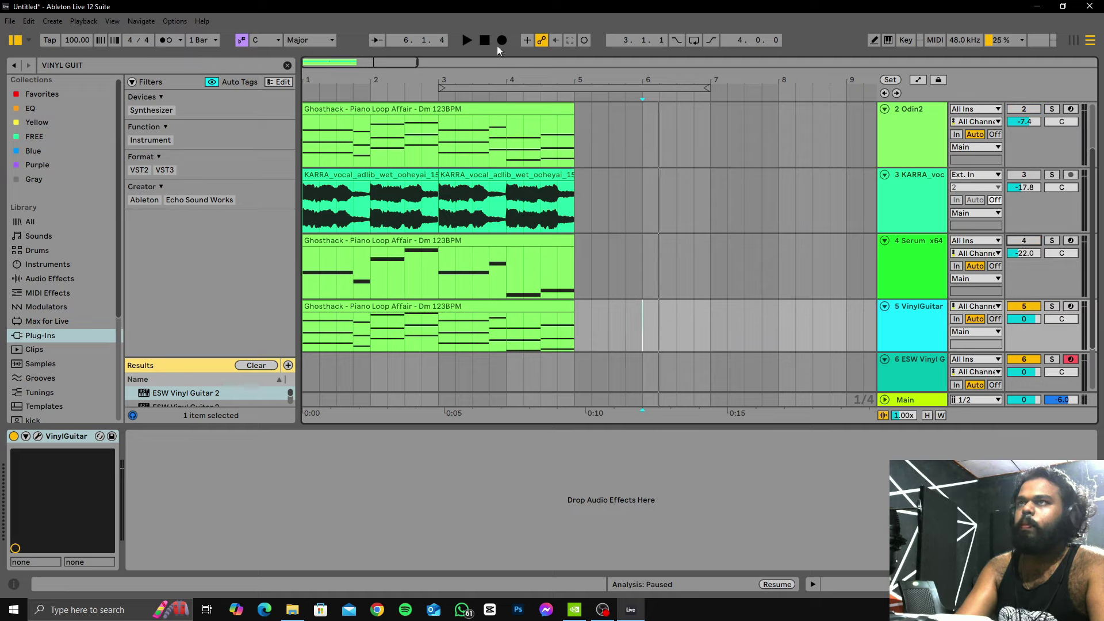
{"action": "left_click", "coordinate": [486, 41]}
{"action": "key", "text": "space"}
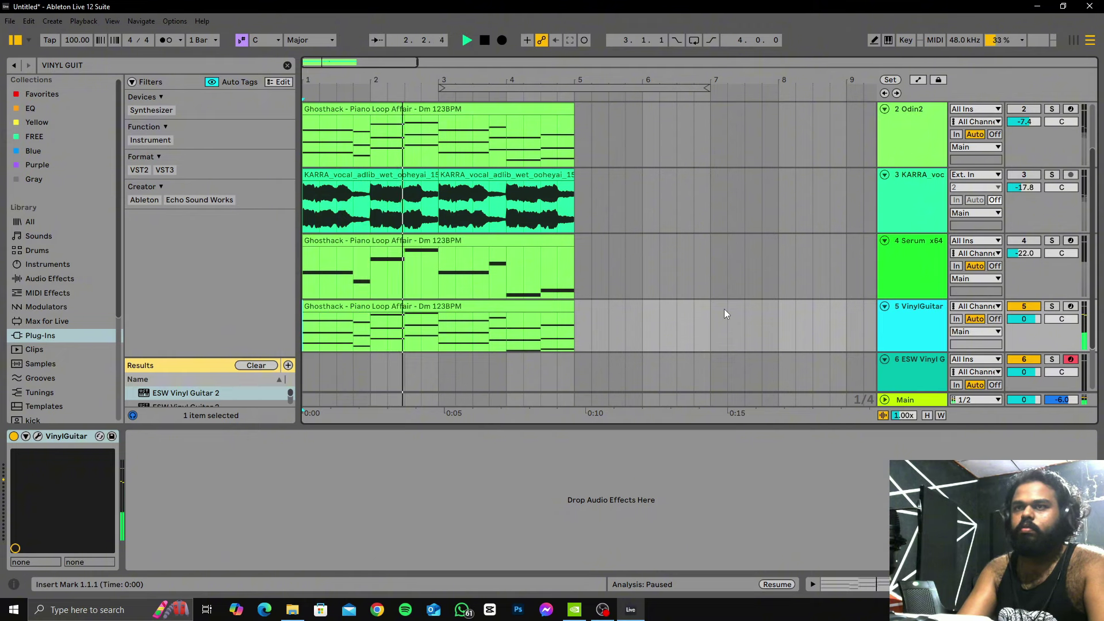
{"action": "scroll", "coordinate": [724, 311], "scroll_direction": "down", "scroll_amount": 1}
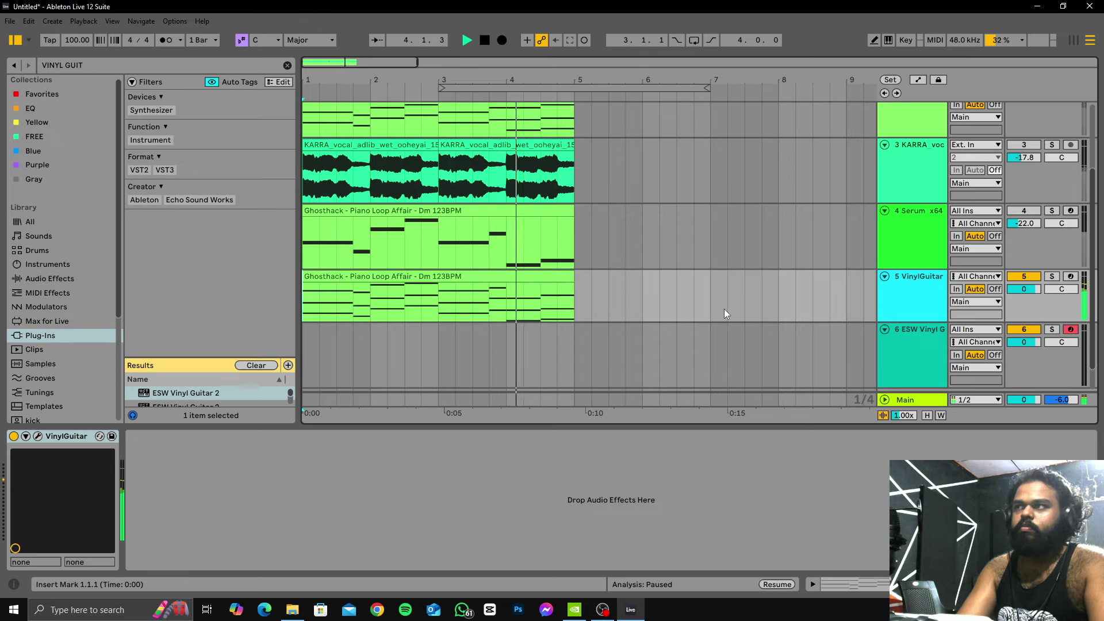
{"action": "scroll", "coordinate": [724, 314], "scroll_direction": "down", "scroll_amount": 1}
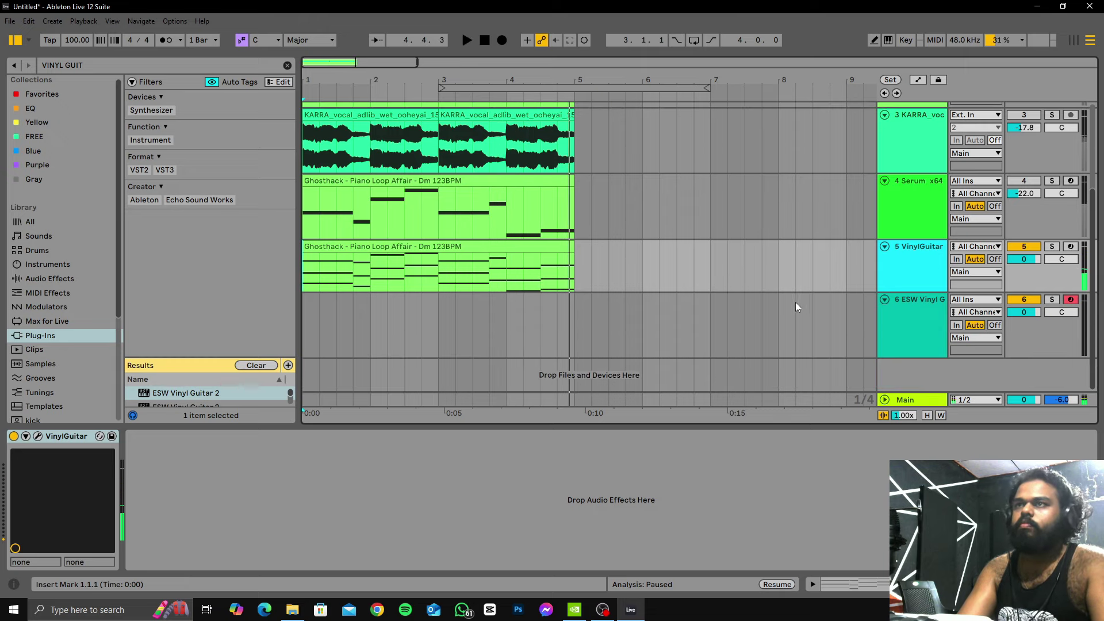
{"action": "key", "text": "space"}
{"action": "key", "text": "space"}
Step: Search the library for GUITAR MIDI, replace the VinylGuitar track's clip with Guitar Chords.mid, and audition it
{"action": "double_click", "coordinate": [896, 267]}
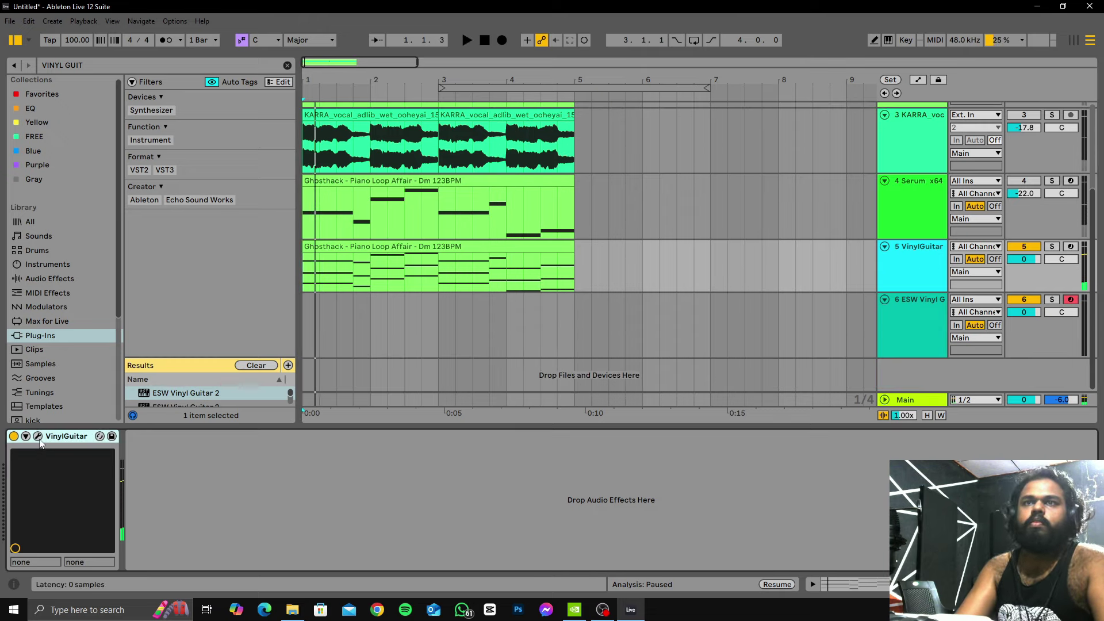
{"action": "left_click", "coordinate": [38, 437]}
{"action": "left_click", "coordinate": [113, 68]}
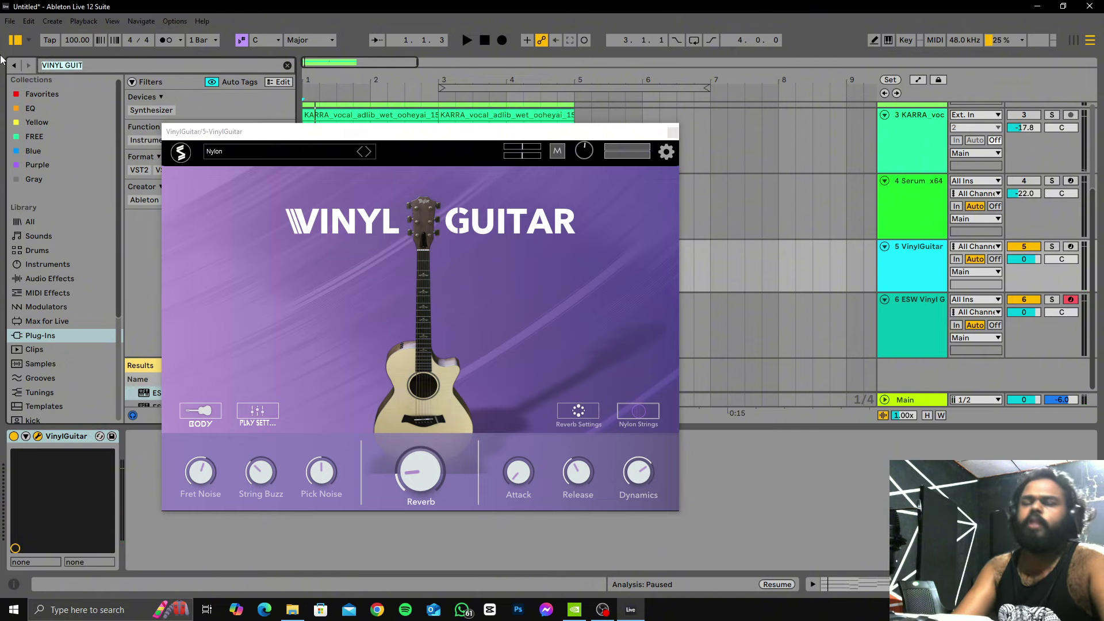
{"action": "type", "text": "GUITAR MIDI"}
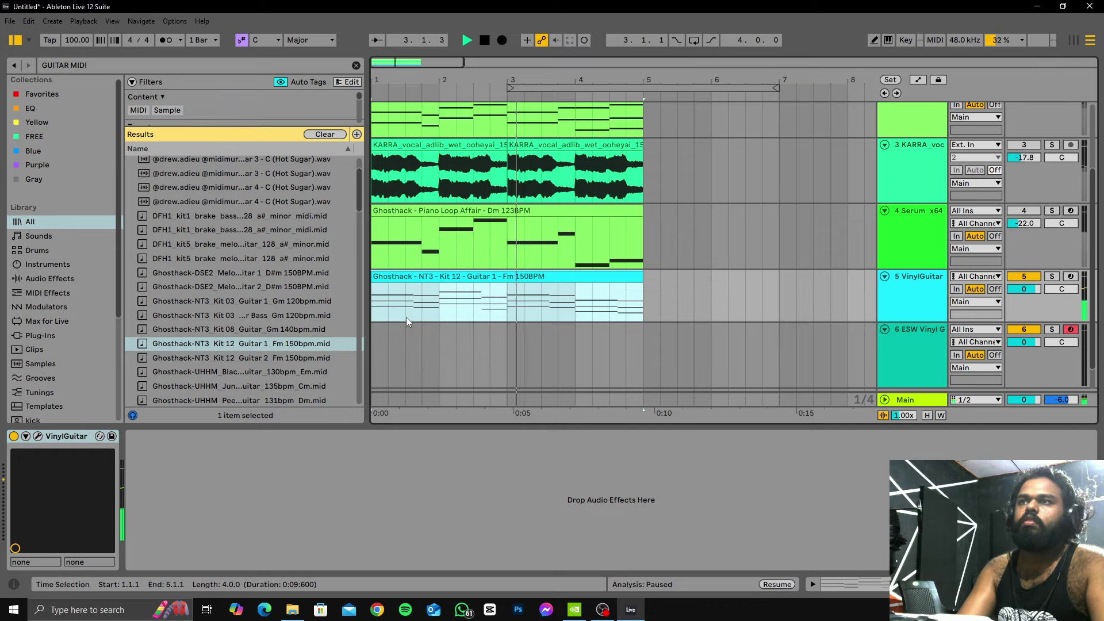
{"action": "left_click", "coordinate": [431, 276]}
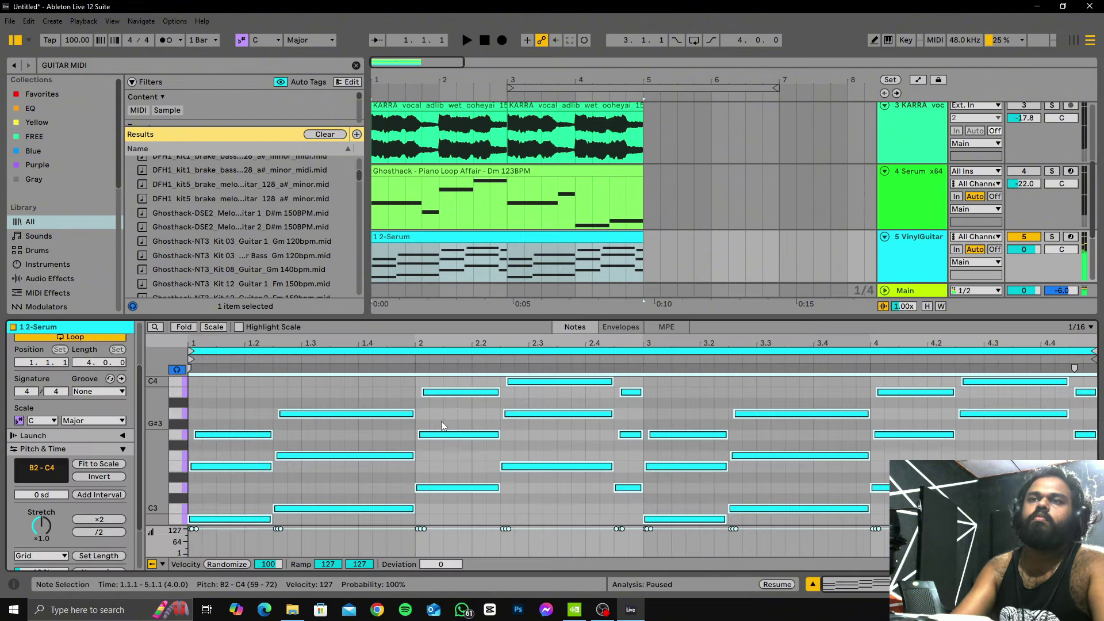
{"action": "key", "text": "space"}
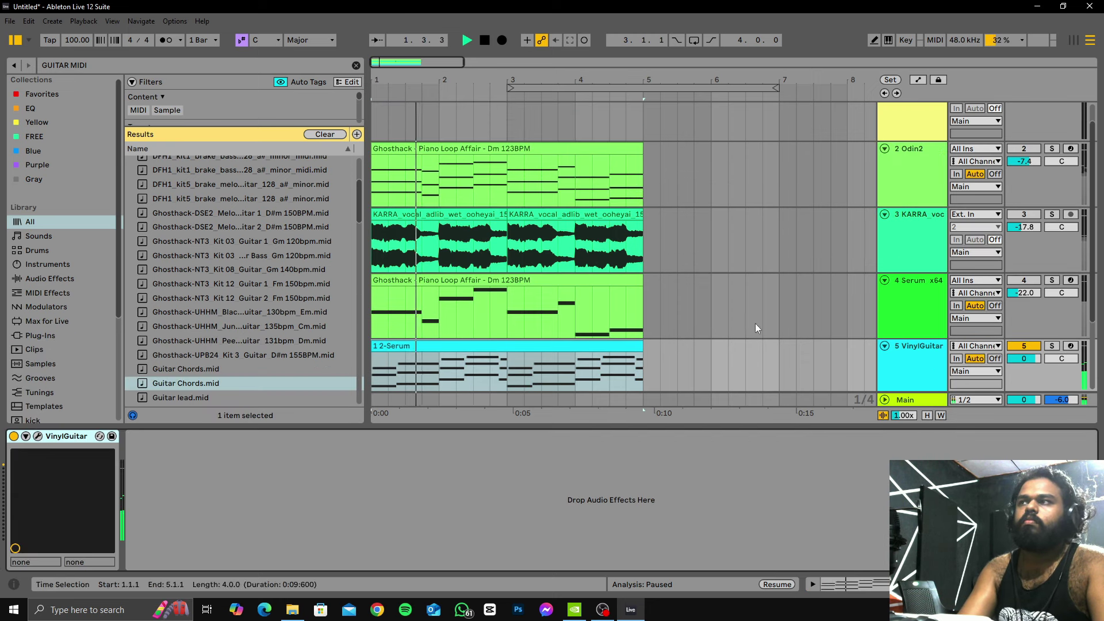
{"action": "key", "text": "space"}
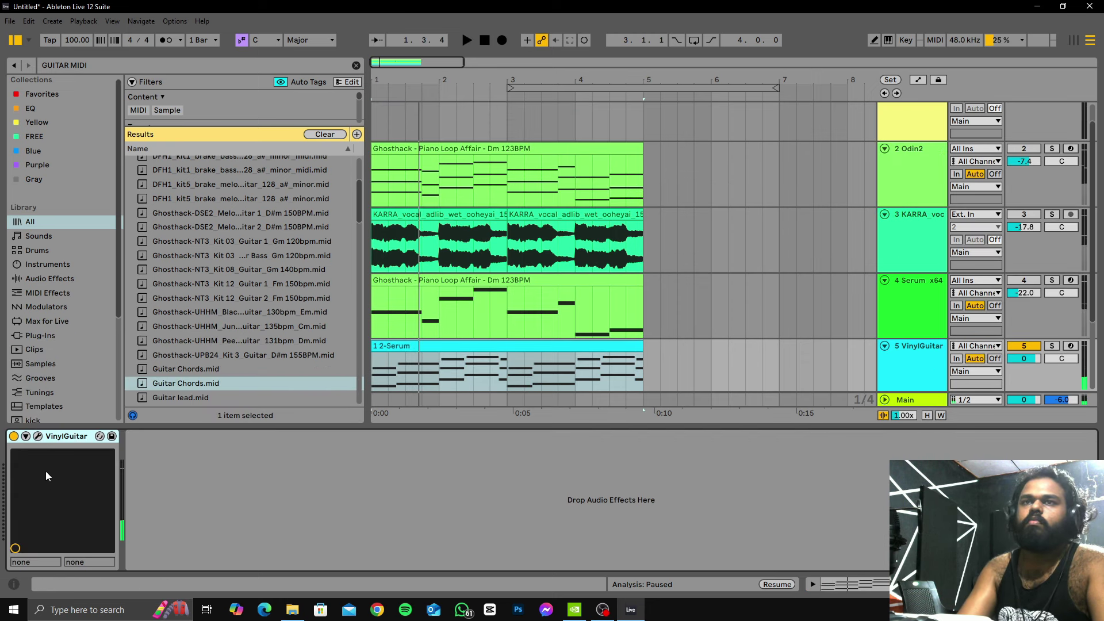
Step: Load VinylGuitar's Default factory preset and start playback of the guitar chords
{"action": "left_click", "coordinate": [38, 437]}
{"action": "left_click", "coordinate": [244, 153]}
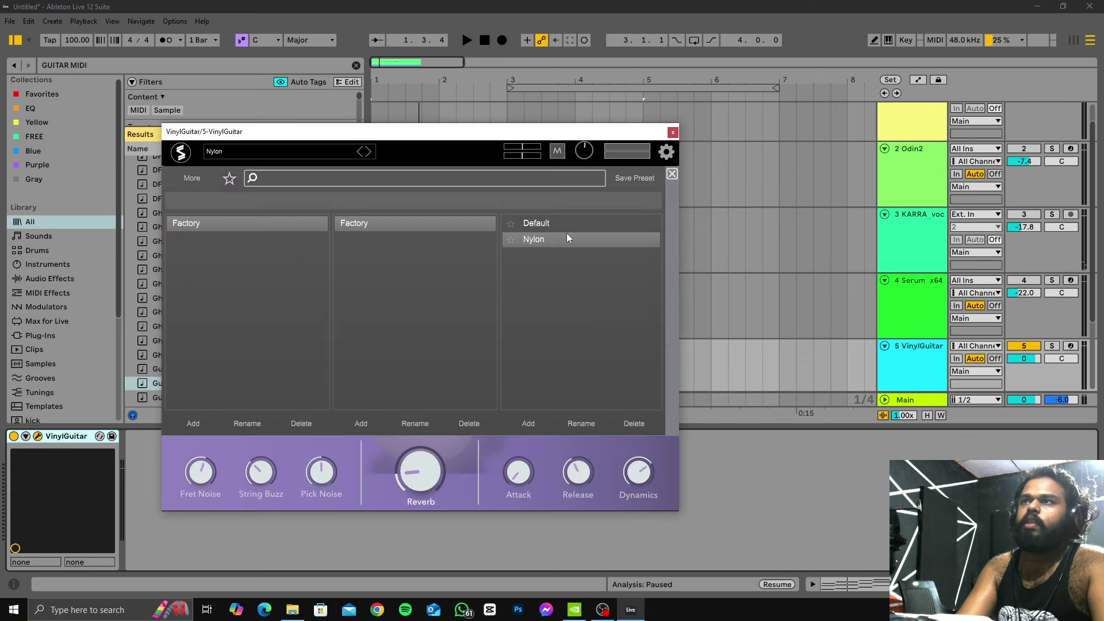
{"action": "double_click", "coordinate": [540, 224]}
{"action": "key", "text": "space"}
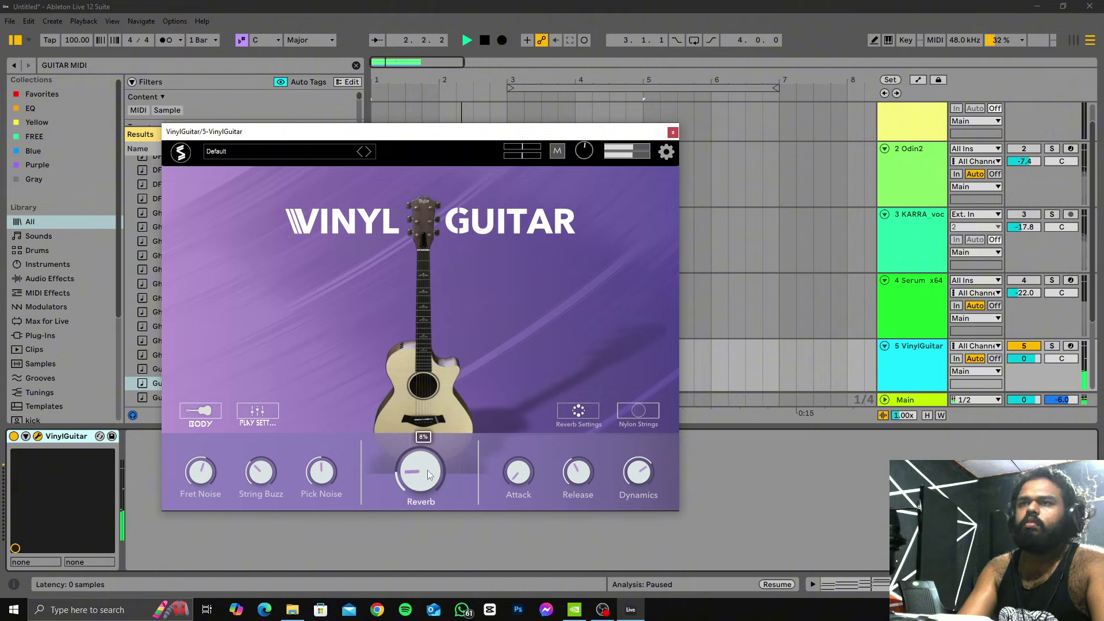
Step: Raise VinylGuitar's Reverb, Fret Noise, String Buzz and Pick Noise during playback
{"action": "left_click_drag", "start_coordinate": [426, 466], "coordinate": [433, 439]}
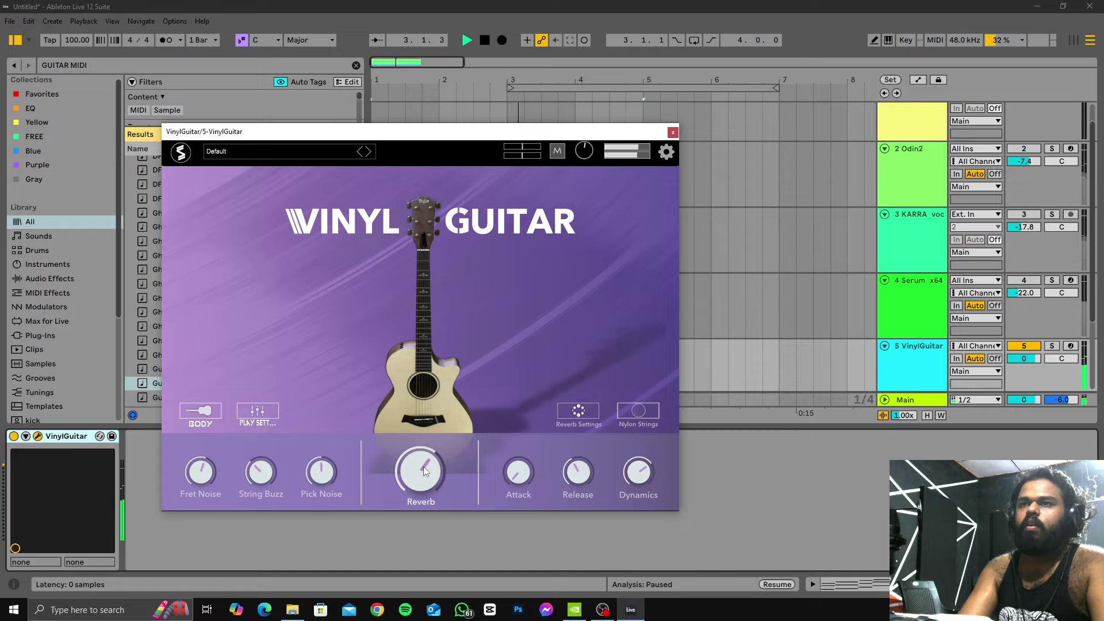
{"action": "left_click_drag", "start_coordinate": [201, 476], "coordinate": [212, 444]}
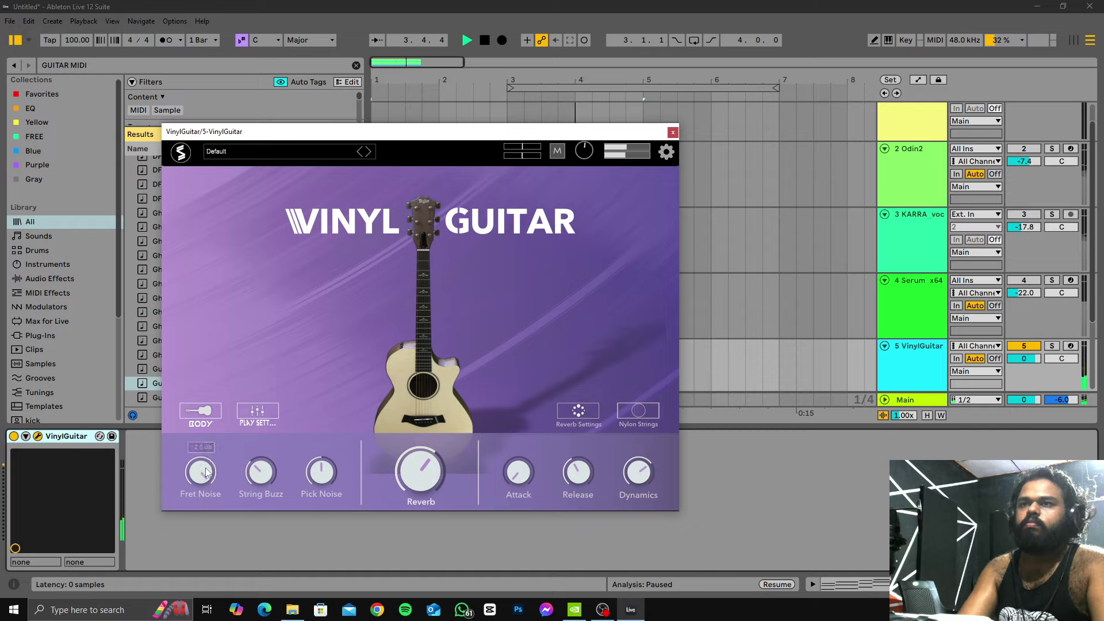
{"action": "left_click_drag", "start_coordinate": [256, 478], "coordinate": [327, 481]}
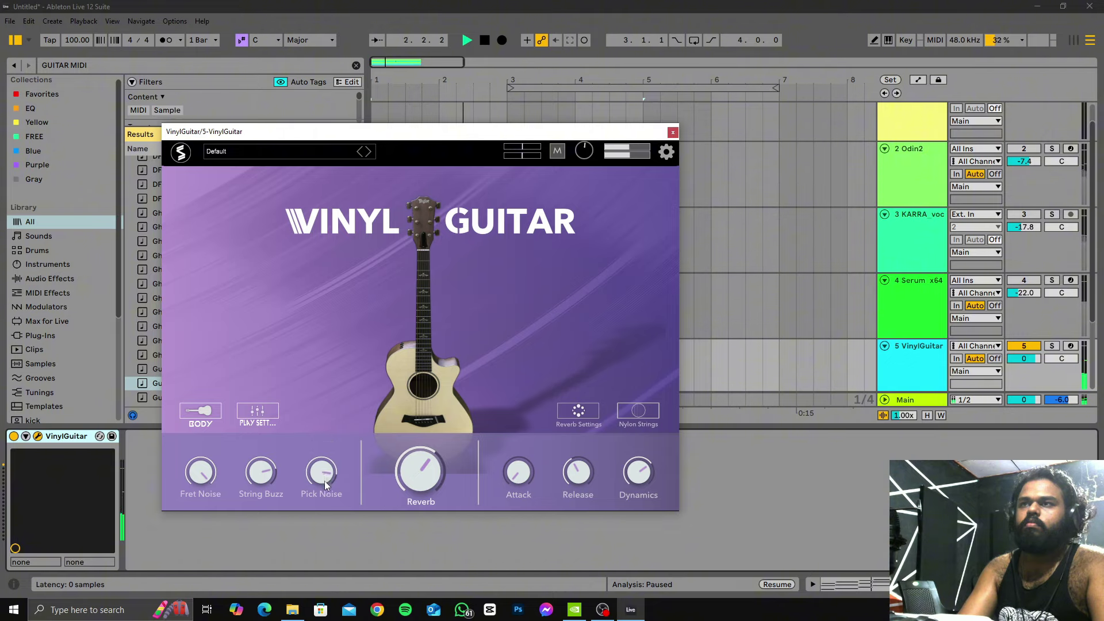
Step: In VinylGuitar's reverb settings, set the reverb to about 45% and adjust the room size and stereo amount
{"action": "left_click", "coordinate": [580, 412]}
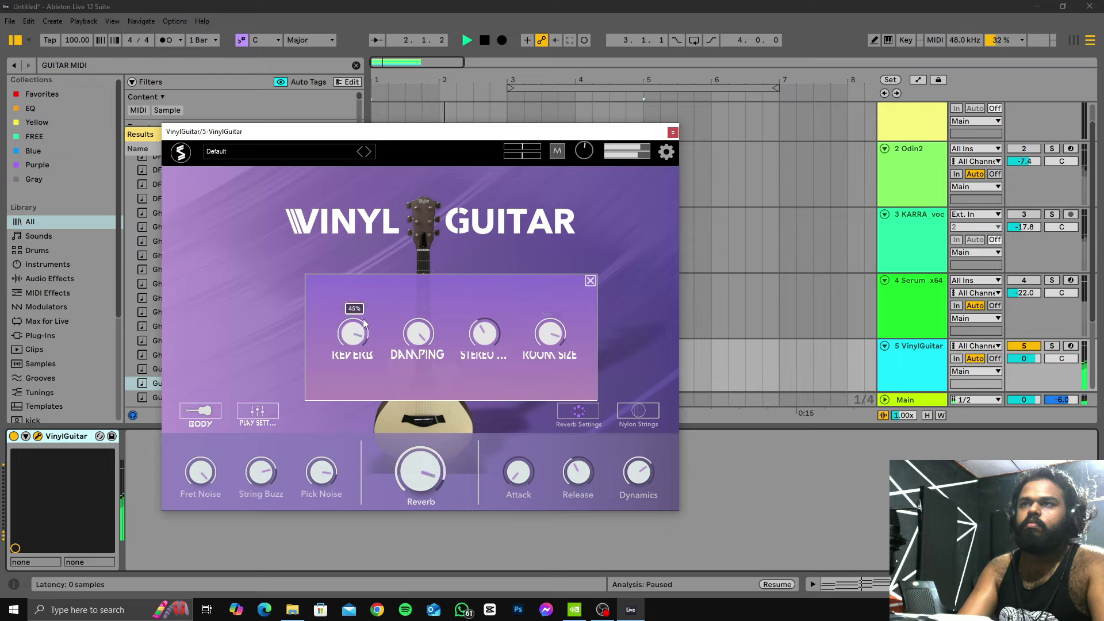
{"action": "left_click_drag", "start_coordinate": [560, 340], "coordinate": [560, 373]}
{"action": "left_click_drag", "start_coordinate": [486, 334], "coordinate": [503, 291]}
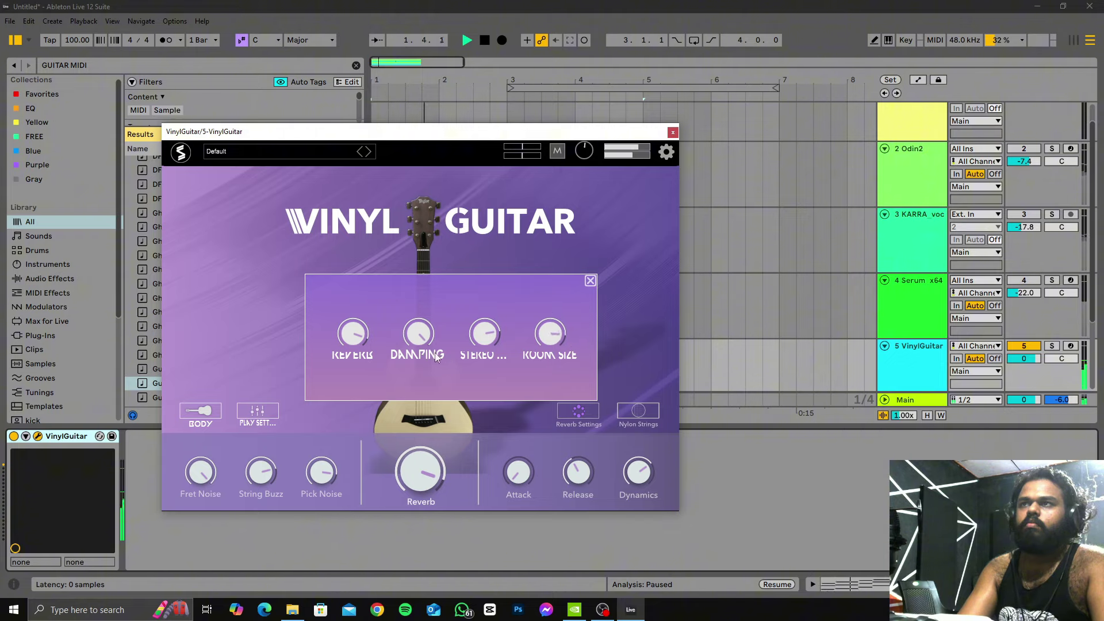
{"action": "left_click", "coordinate": [591, 281]}
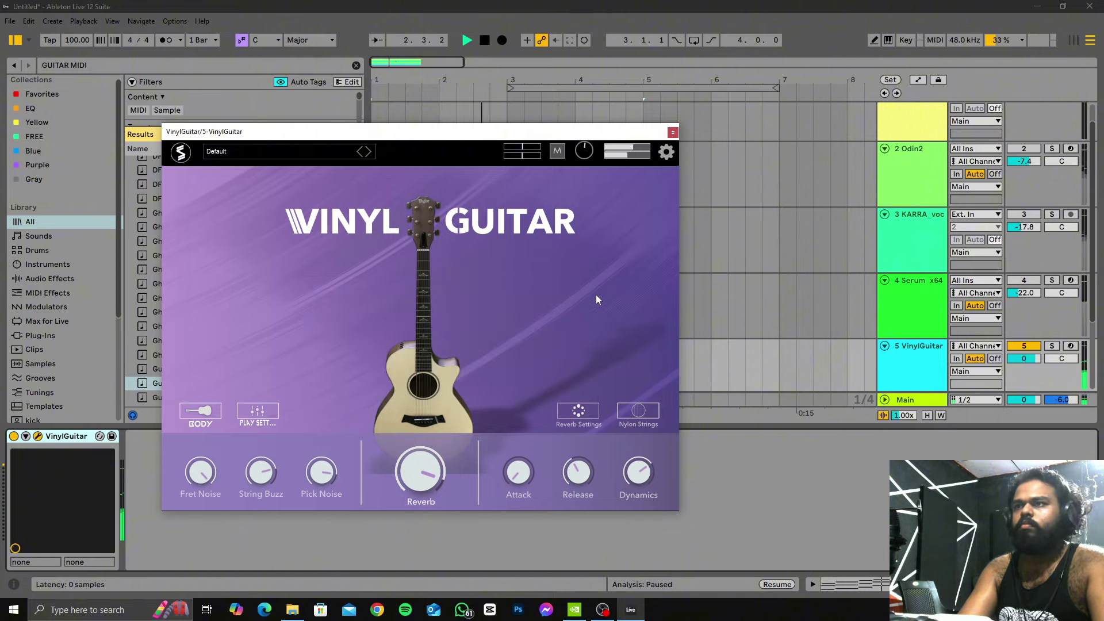
Step: Lower VinylGuitar's Dynamics to about 47% and check the MIDI assignment options for Nylon Strings
{"action": "left_click_drag", "start_coordinate": [626, 482], "coordinate": [629, 518]}
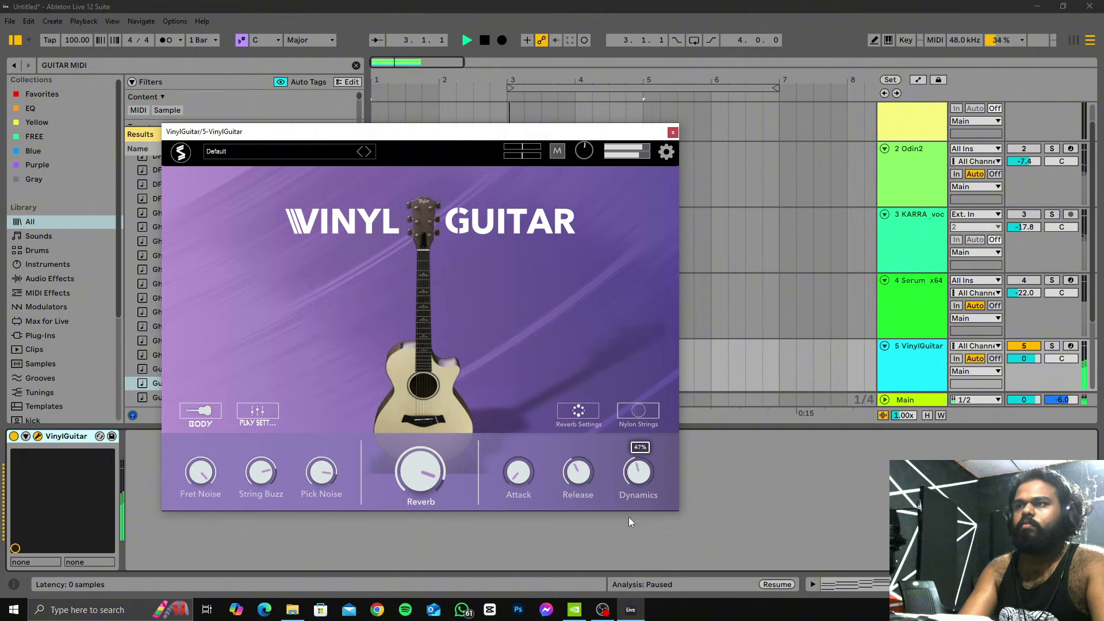
{"action": "right_click", "coordinate": [640, 410]}
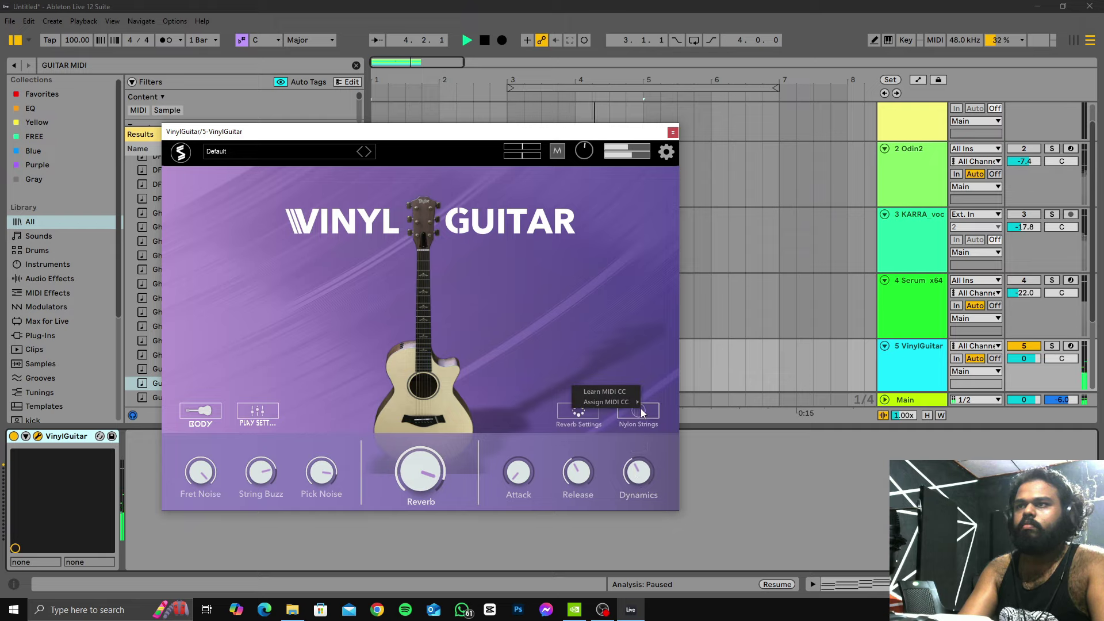
{"action": "left_click", "coordinate": [599, 318]}
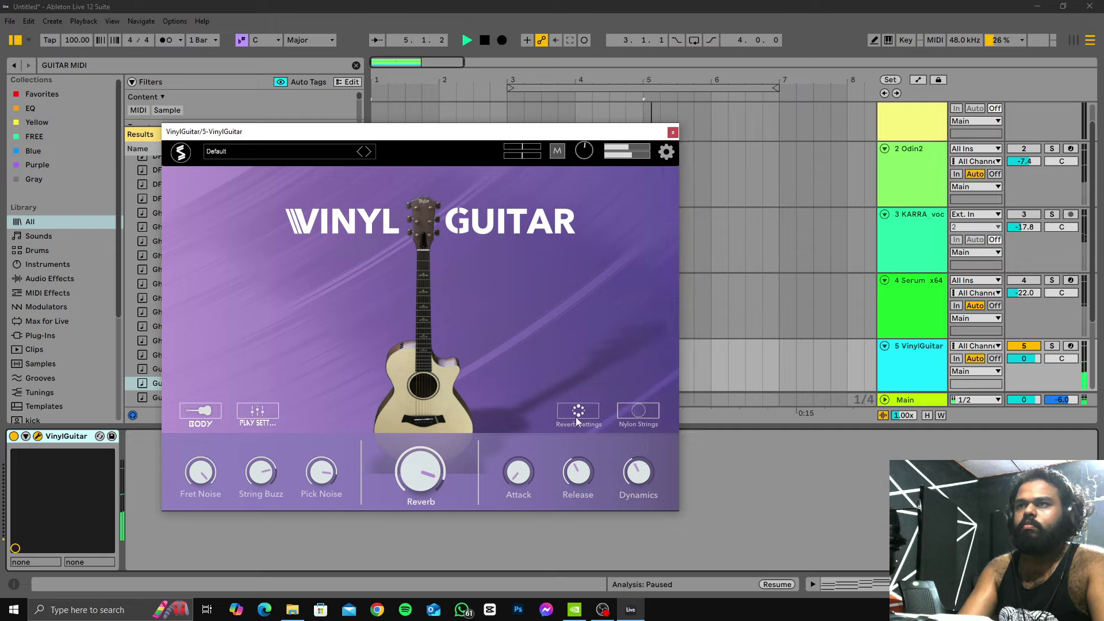
Step: Replay the guitar chords with the adjusted VinylGuitar settings, close the plugin window and stop playback
{"action": "key", "text": "space"}
{"action": "key", "text": "space"}
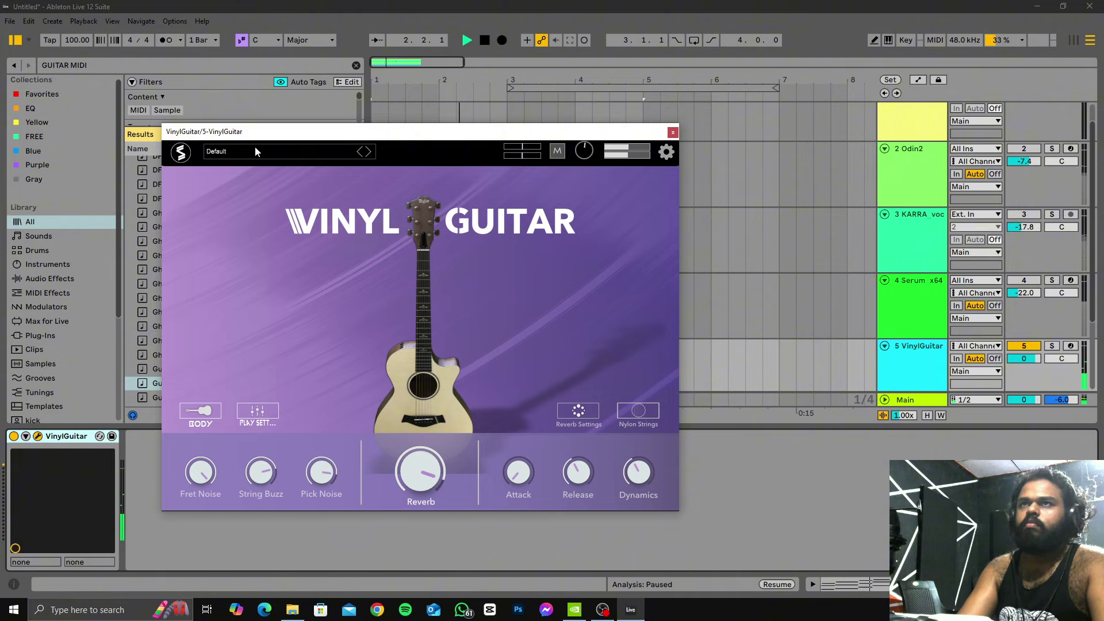
{"action": "left_click_drag", "start_coordinate": [264, 138], "coordinate": [216, 115]}
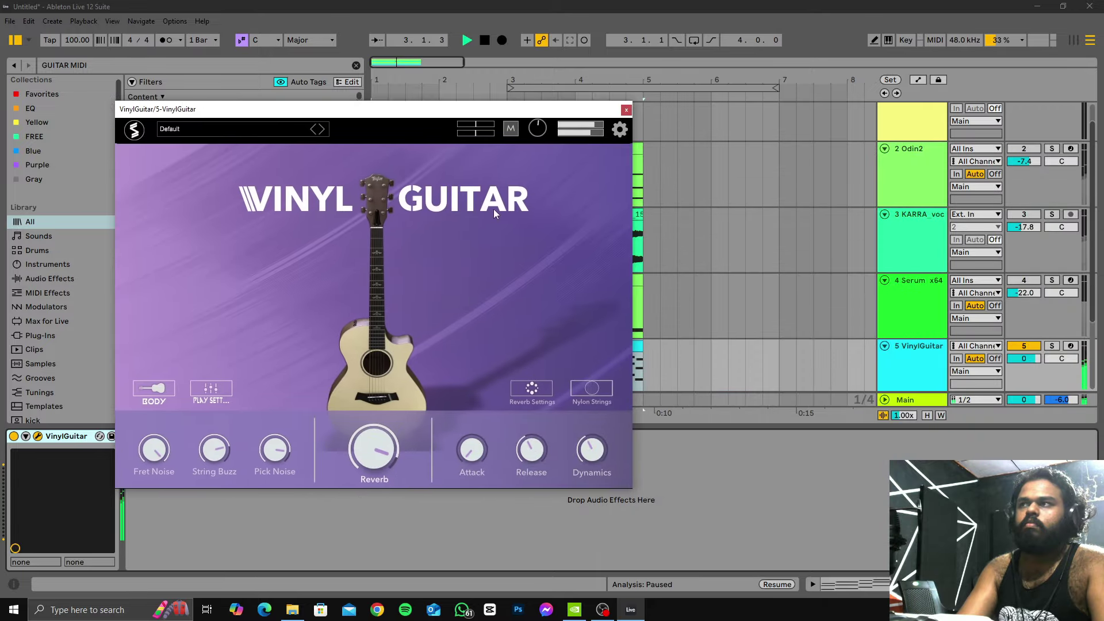
{"action": "left_click", "coordinate": [627, 113]}
{"action": "key", "text": "space"}
Step: Duplicate the guitar chord clip onto the ESW Vinyl Guitar track, mute the VinylGuitar track and play it
{"action": "scroll", "coordinate": [710, 231], "scroll_direction": "down", "scroll_amount": 3}
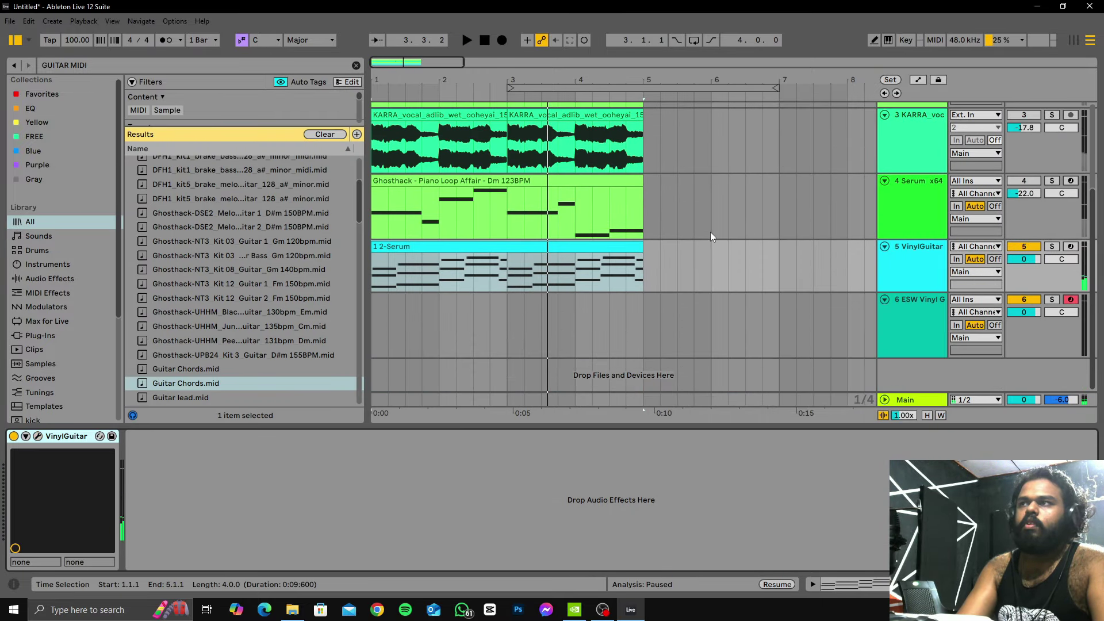
{"action": "left_click_drag", "start_coordinate": [558, 248], "coordinate": [564, 322]}
{"action": "left_click", "coordinate": [585, 246]}
{"action": "left_click", "coordinate": [1023, 247]}
{"action": "key", "text": "space"}
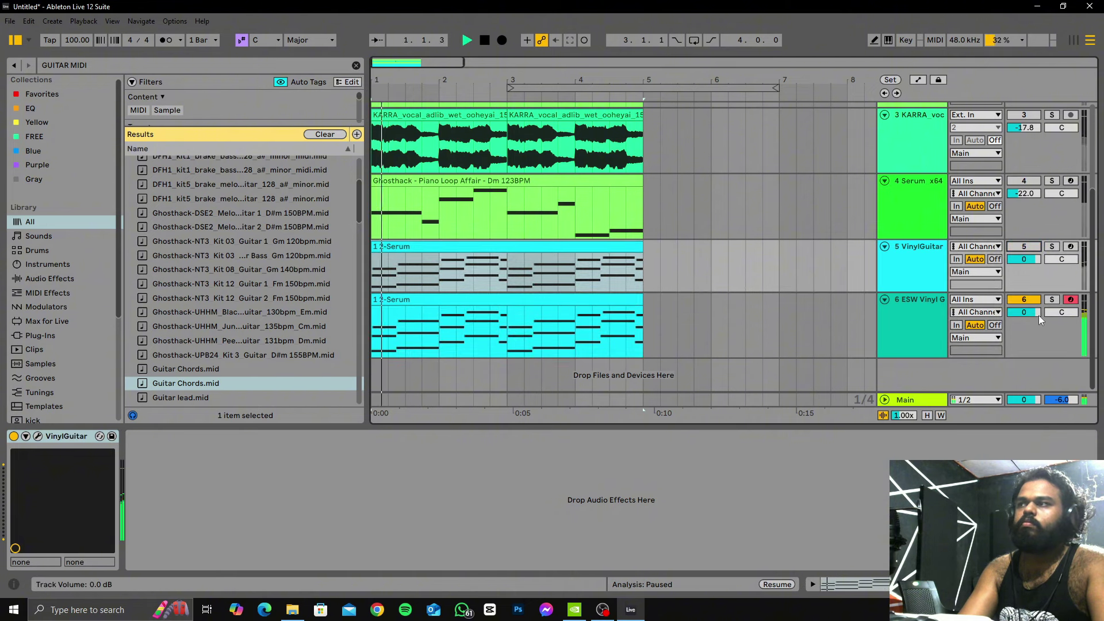
Step: Lower the ESW Vinyl Guitar track's volume to about -3.2 dB while the guitar chords play and stop playback
{"action": "left_click_drag", "start_coordinate": [1024, 313], "coordinate": [1024, 319]}
{"action": "left_click", "coordinate": [912, 330]}
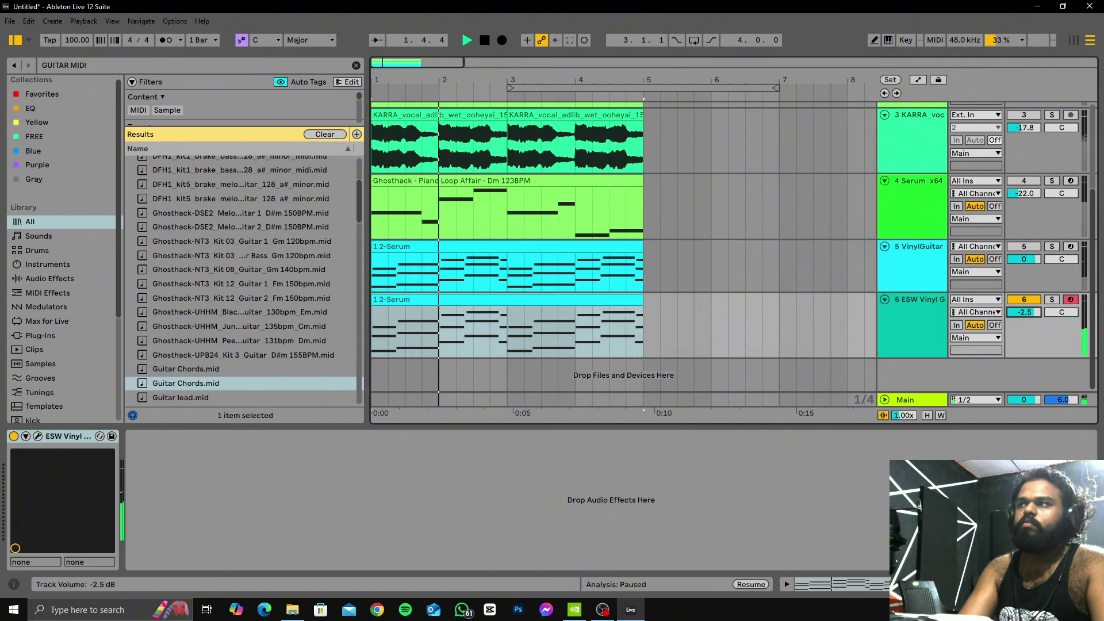
{"action": "double_click", "coordinate": [938, 332]}
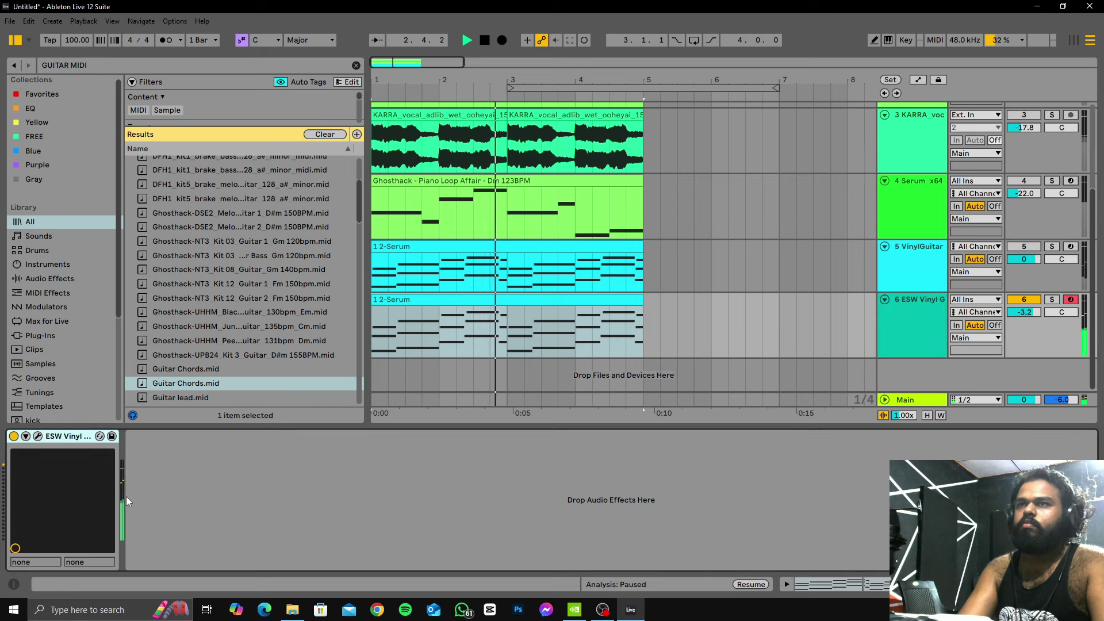
{"action": "key", "text": "space"}
Step: Load the ESW Vinyl Guitar 2 presets Postcard Guitar and Rainy Keetar, auditioning the chords with the track volume at -5.5 dB
{"action": "left_click", "coordinate": [37, 436]}
{"action": "left_click", "coordinate": [480, 206]}
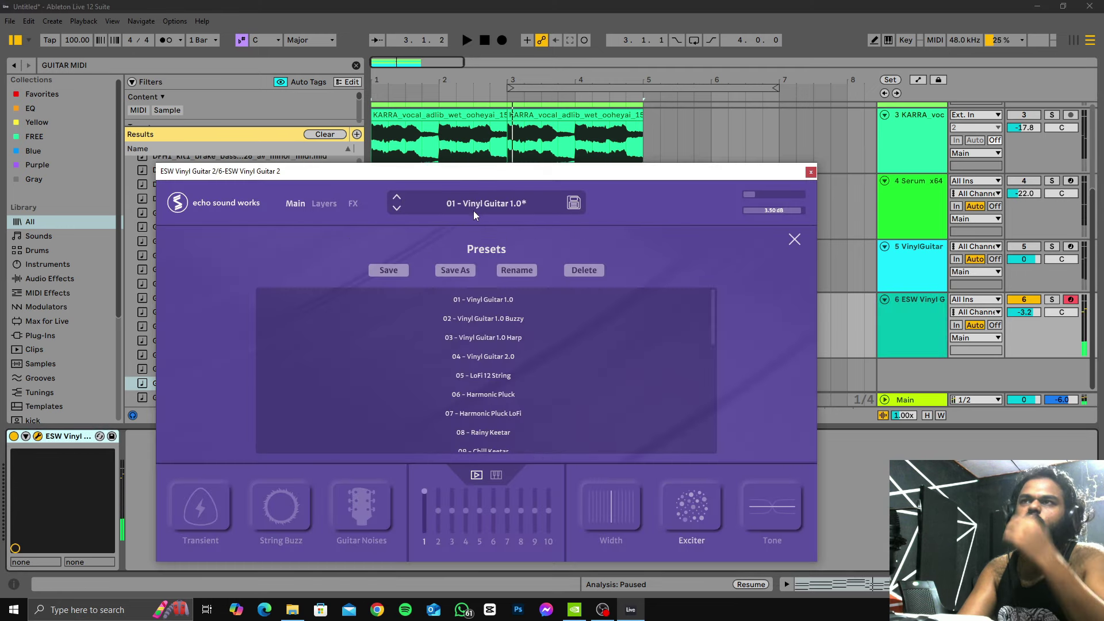
{"action": "left_click", "coordinate": [480, 206]}
{"action": "left_click", "coordinate": [480, 205]}
{"action": "scroll", "coordinate": [520, 359], "scroll_direction": "down", "scroll_amount": 5}
{"action": "left_click", "coordinate": [505, 373]}
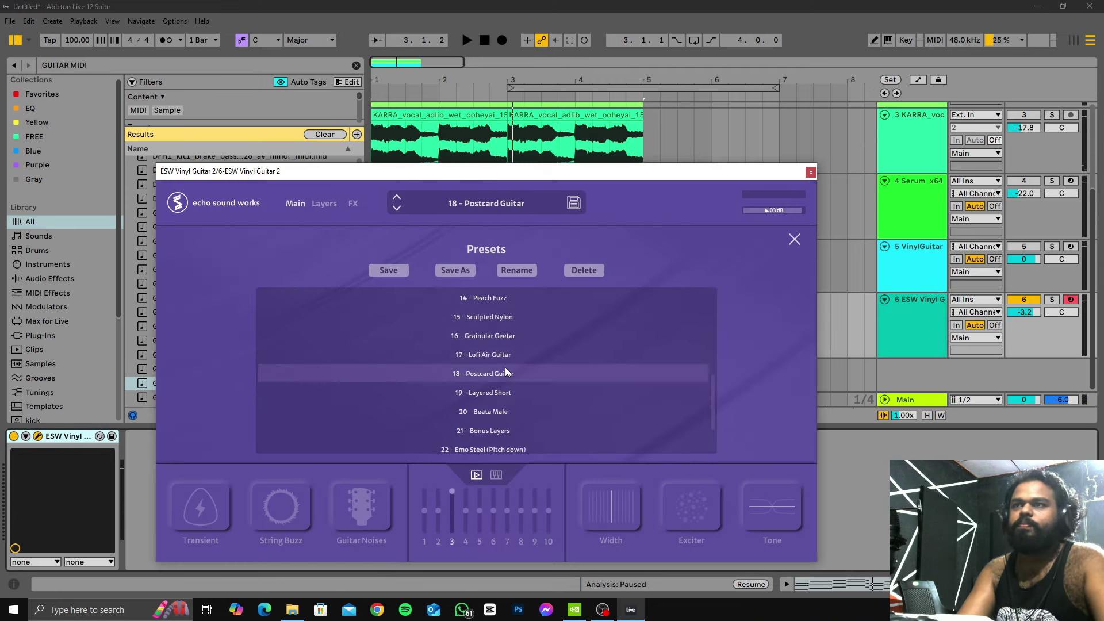
{"action": "key", "text": "space"}
{"action": "left_click", "coordinate": [483, 408]}
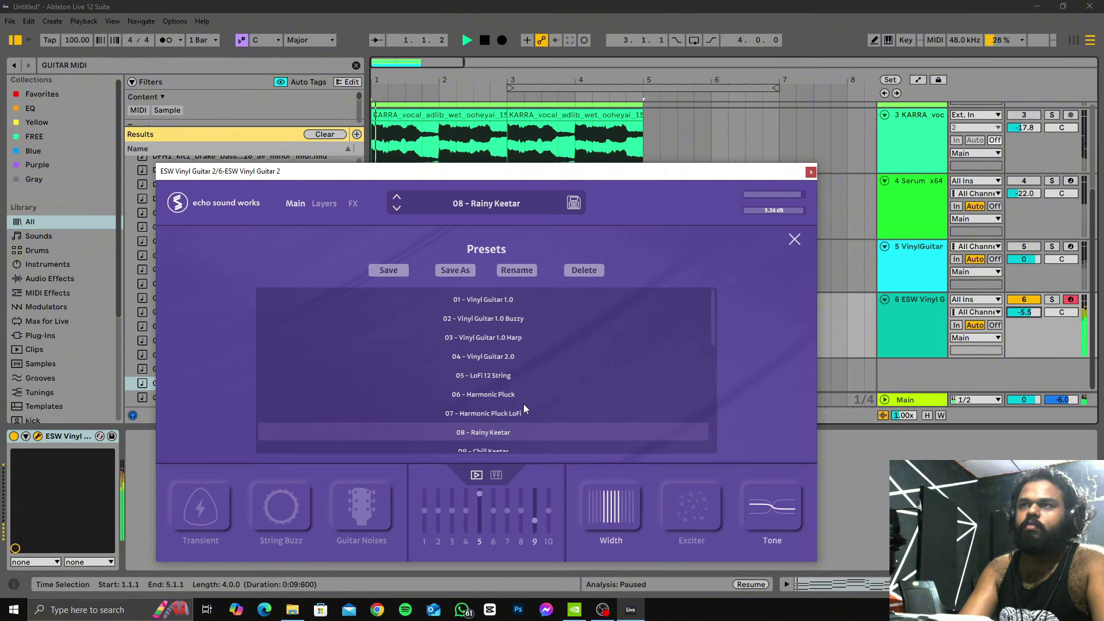
Step: Mute the ESW Vinyl Guitar track, close its plugin window and play the chords through the unmuted VinylGuitar track
{"action": "left_click", "coordinate": [1022, 301]}
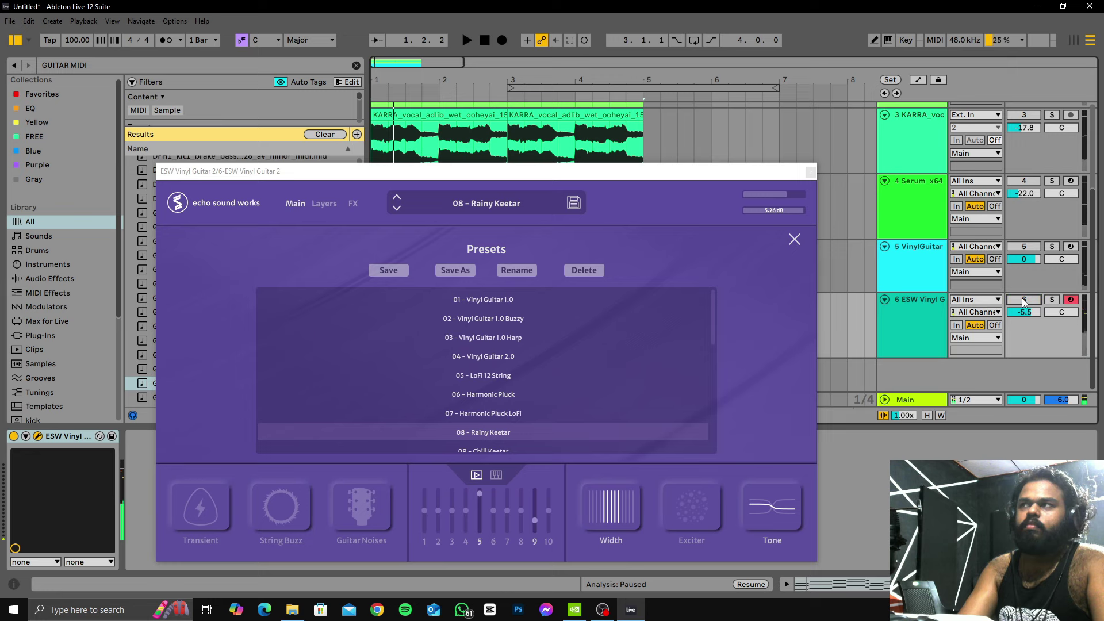
{"action": "left_click", "coordinate": [811, 171]}
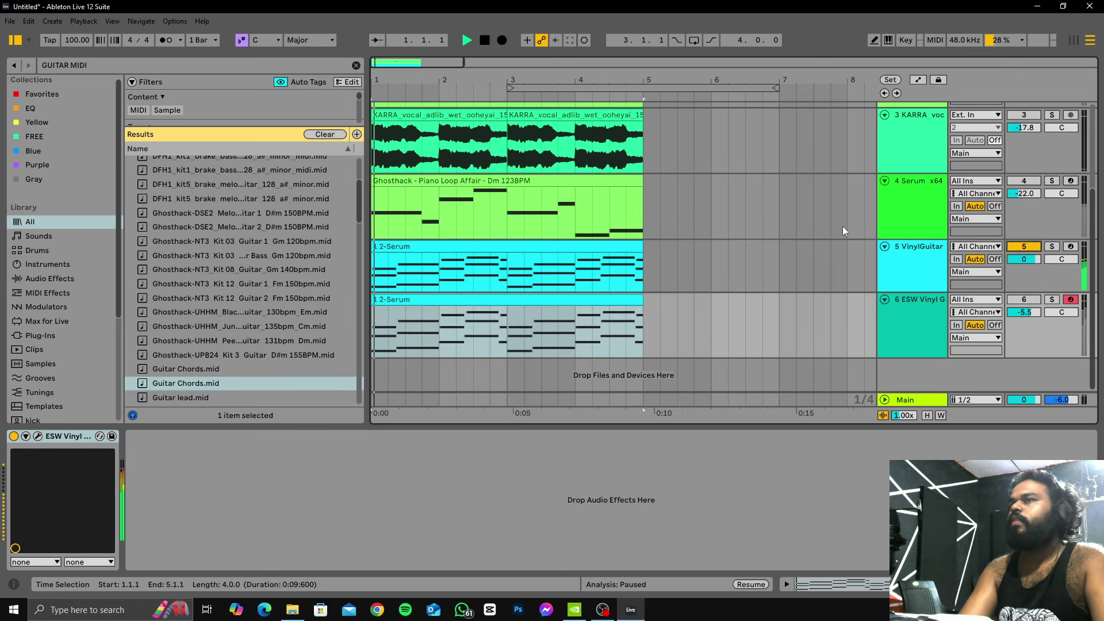
{"action": "left_click", "coordinate": [933, 267]}
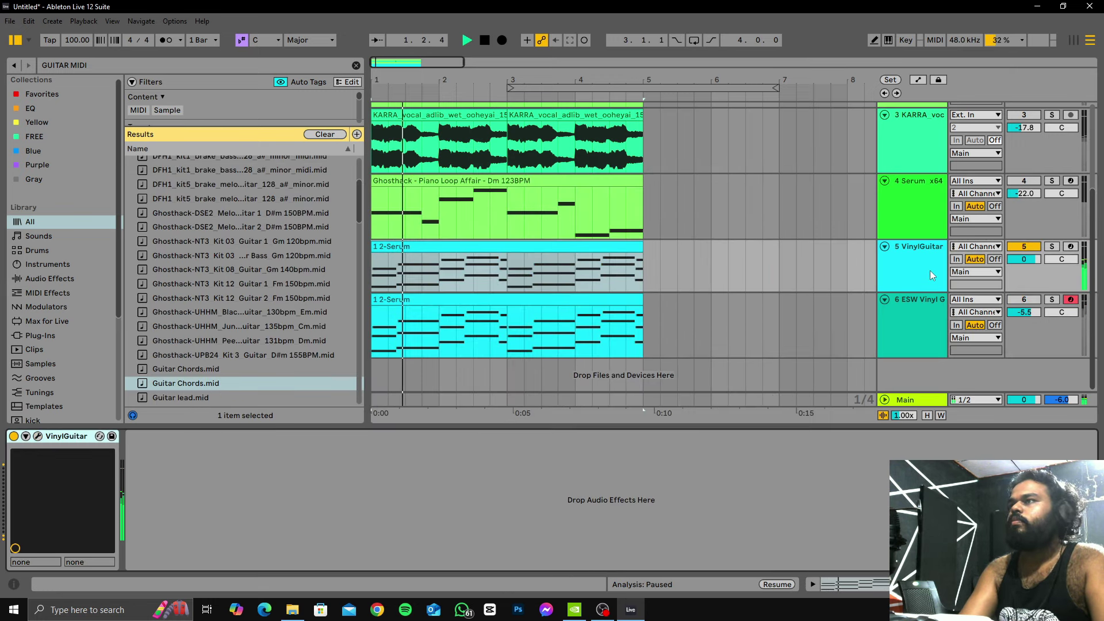
Step: Set the Note level in VinylGuitar's Body settings to about -3.1 dB during playback, close the plugin window and stop
{"action": "left_click", "coordinate": [38, 437]}
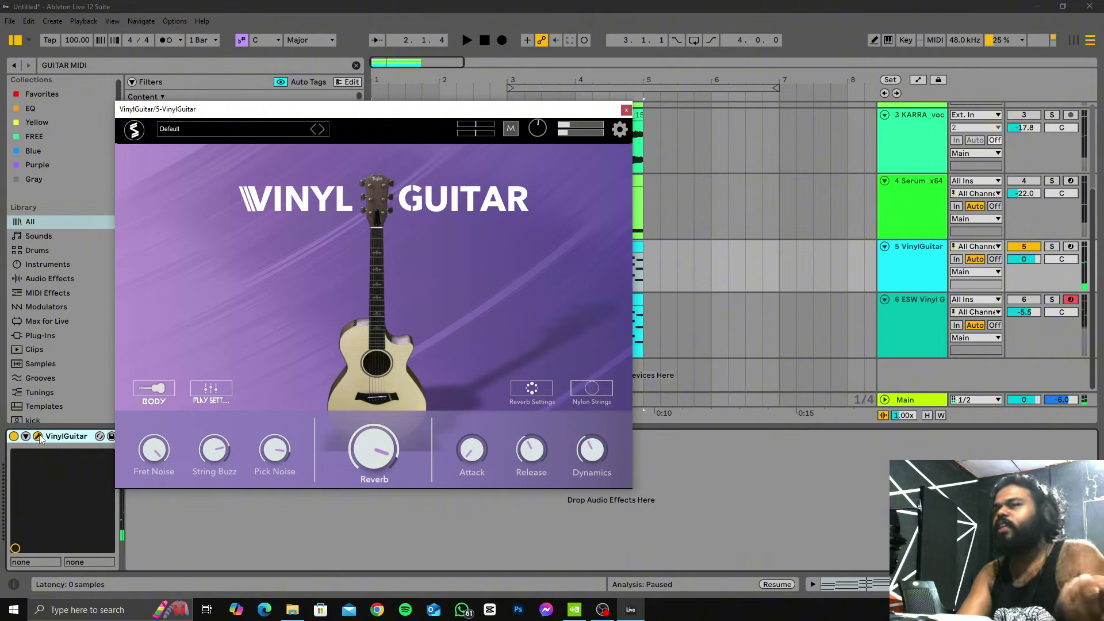
{"action": "key", "text": "space"}
{"action": "left_click", "coordinate": [151, 387]}
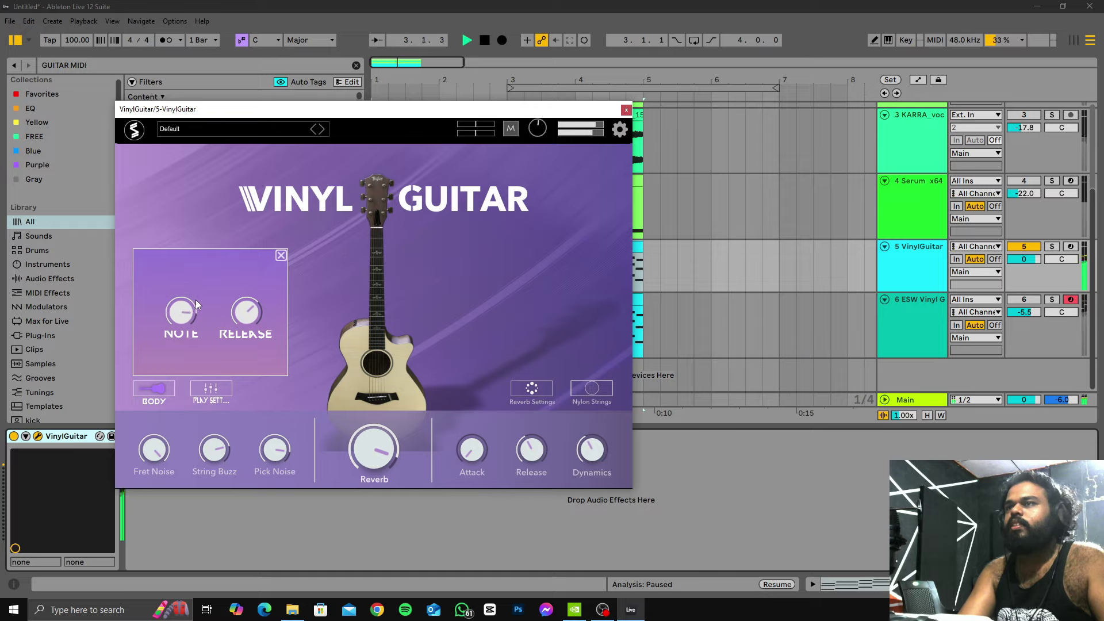
{"action": "left_click_drag", "start_coordinate": [190, 311], "coordinate": [191, 318]}
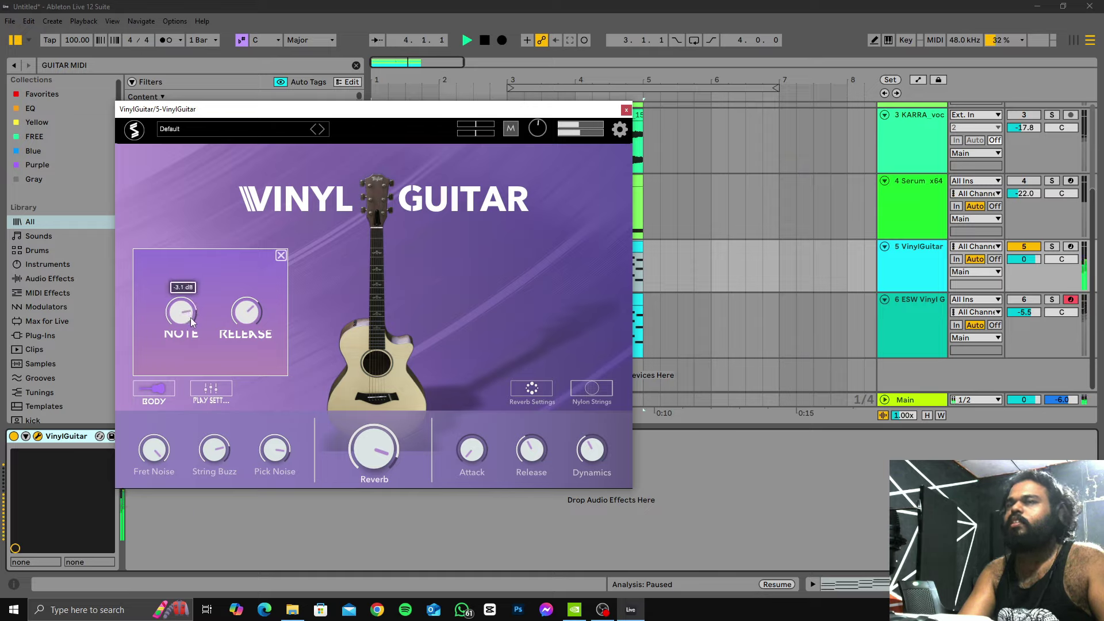
{"action": "left_click_drag", "start_coordinate": [377, 110], "coordinate": [459, 165]}
{"action": "left_click", "coordinate": [710, 162]}
{"action": "key", "text": "space"}
Step: Replace the chord clips on both guitar tracks with a single copy of Odin2's piano loop clip on the VinylGuitar track
{"action": "left_click_drag", "start_coordinate": [673, 322], "coordinate": [371, 286]}
{"action": "key", "text": "Delete"}
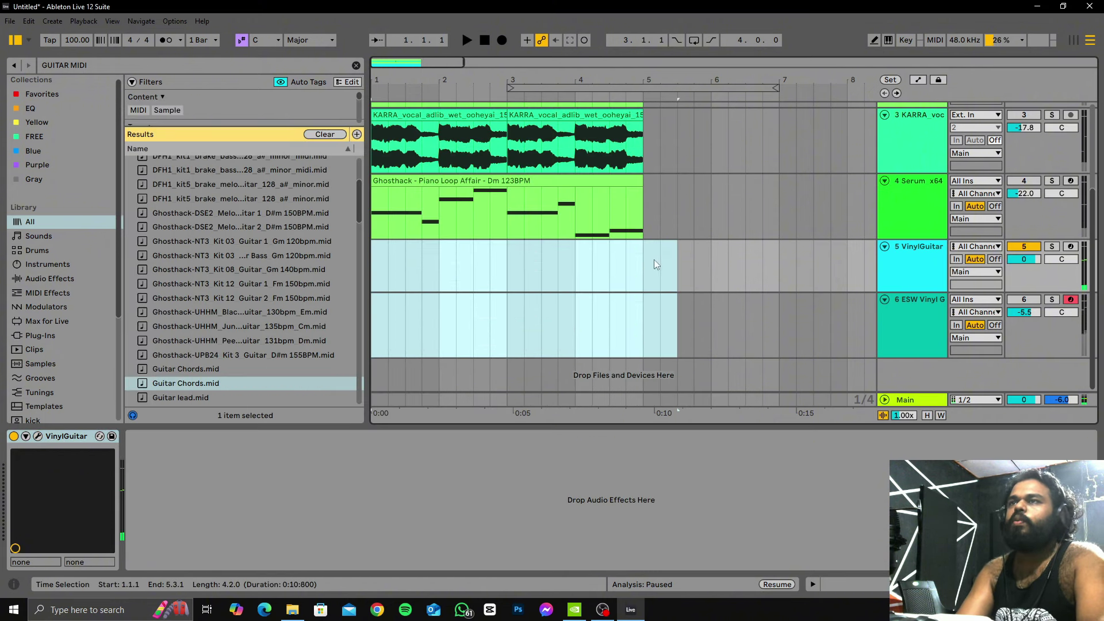
{"action": "scroll", "coordinate": [653, 258], "scroll_direction": "up", "scroll_amount": 2}
{"action": "left_click", "coordinate": [593, 138]}
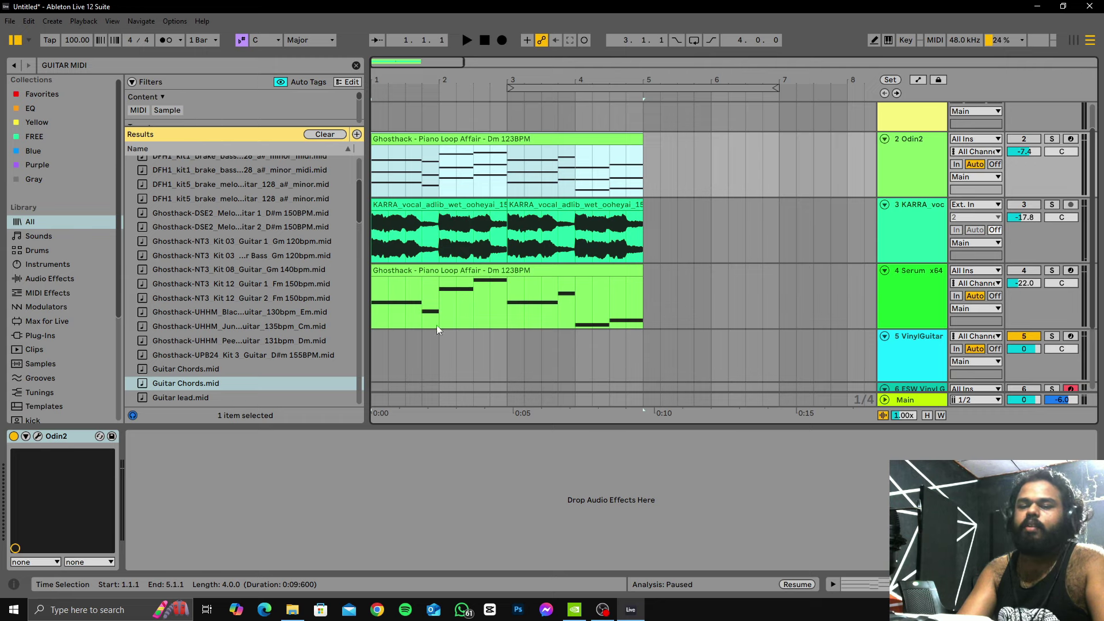
{"action": "scroll", "coordinate": [436, 325], "scroll_direction": "down", "scroll_amount": 2}
{"action": "left_click", "coordinate": [376, 301]}
{"action": "key", "text": "ctrl+v"}
{"action": "key", "text": "space"}
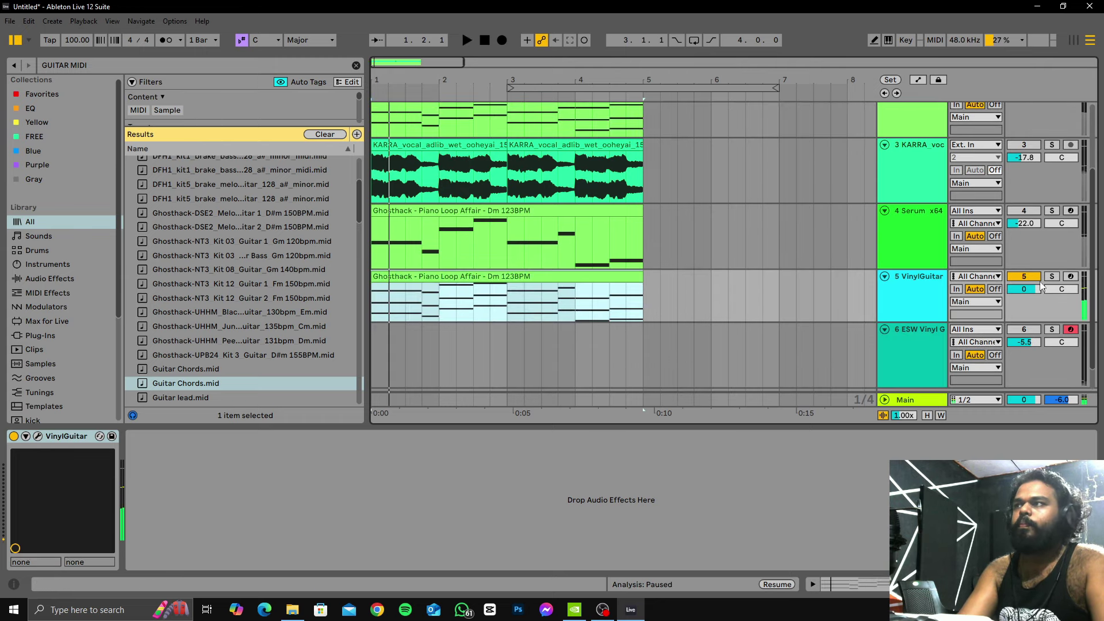
Step: Unmute the Serum, vocal and Odin2 tracks and play the loop together with VinylGuitar
{"action": "left_click", "coordinate": [1052, 277]}
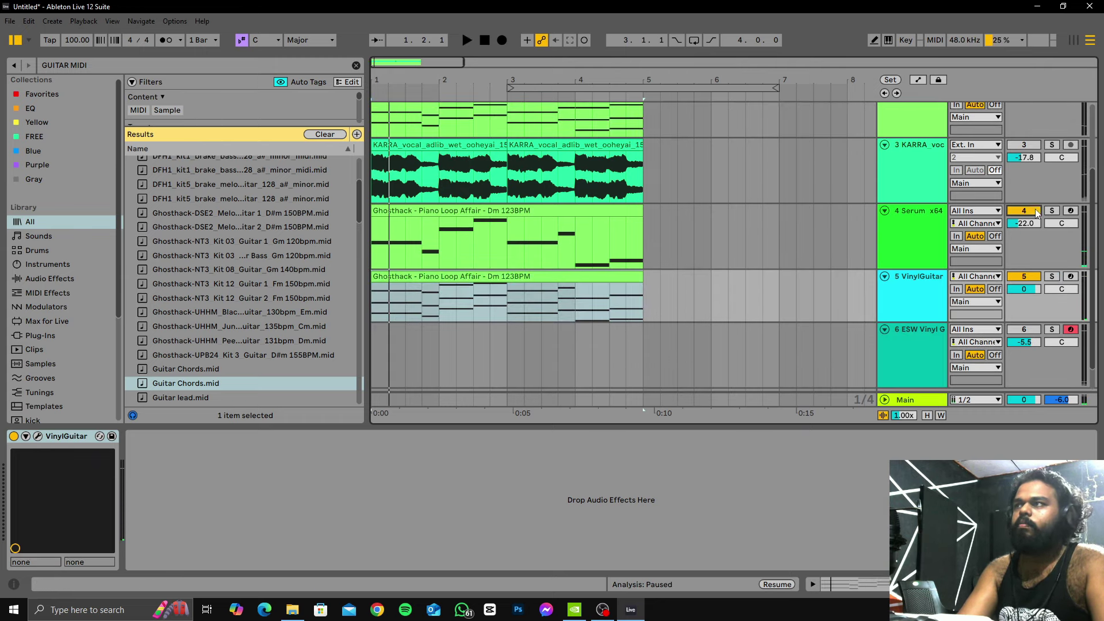
{"action": "scroll", "coordinate": [1039, 213], "scroll_direction": "up", "scroll_amount": 1}
{"action": "scroll", "coordinate": [1030, 164], "scroll_direction": "up", "scroll_amount": 1}
{"action": "left_click", "coordinate": [1027, 140]}
{"action": "key", "text": "space"}
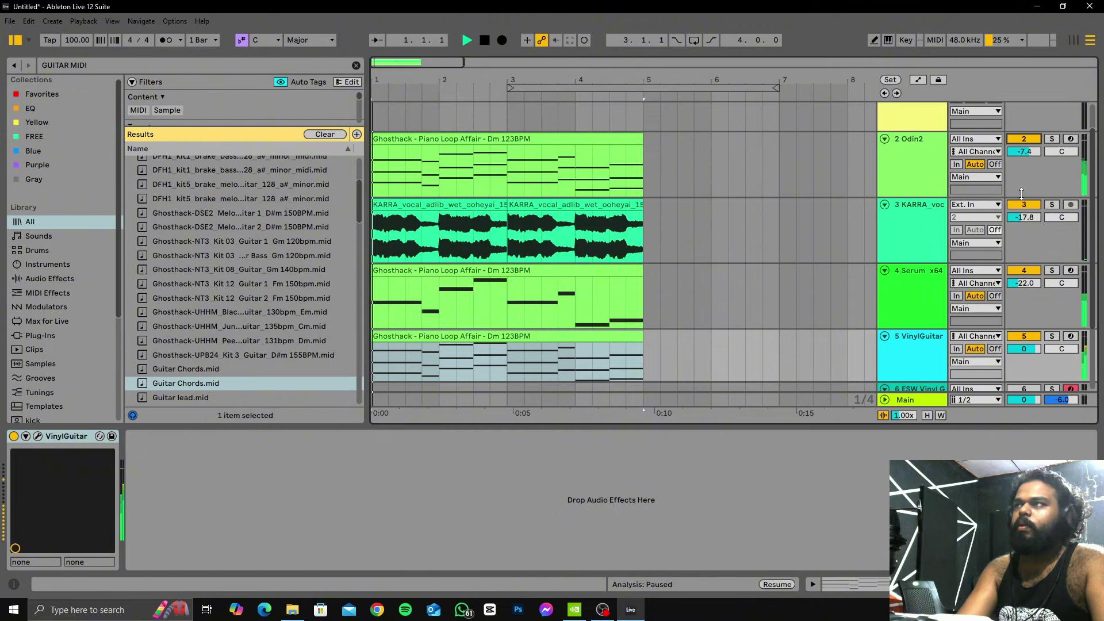
{"action": "scroll", "coordinate": [1024, 253], "scroll_direction": "down", "scroll_amount": 2}
{"action": "scroll", "coordinate": [1001, 247], "scroll_direction": "up", "scroll_amount": 2}
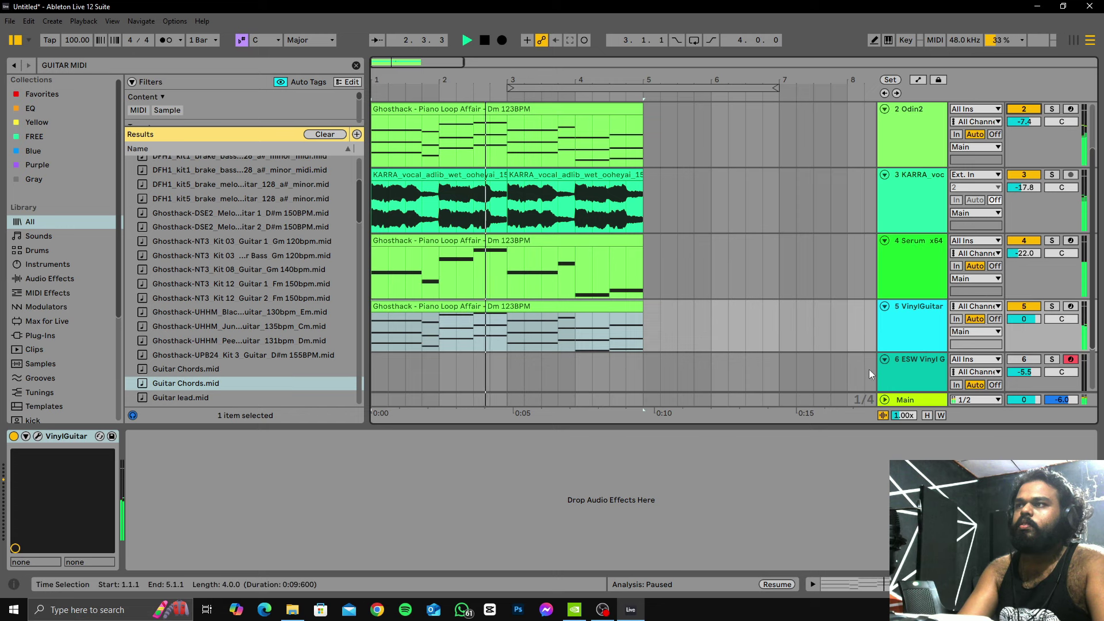
Step: Raise VinylGuitar's output volume to 7 dB, close its window and lower the Serum track's volume to -24.8 dB
{"action": "double_click", "coordinate": [907, 331]}
{"action": "left_click", "coordinate": [38, 437]}
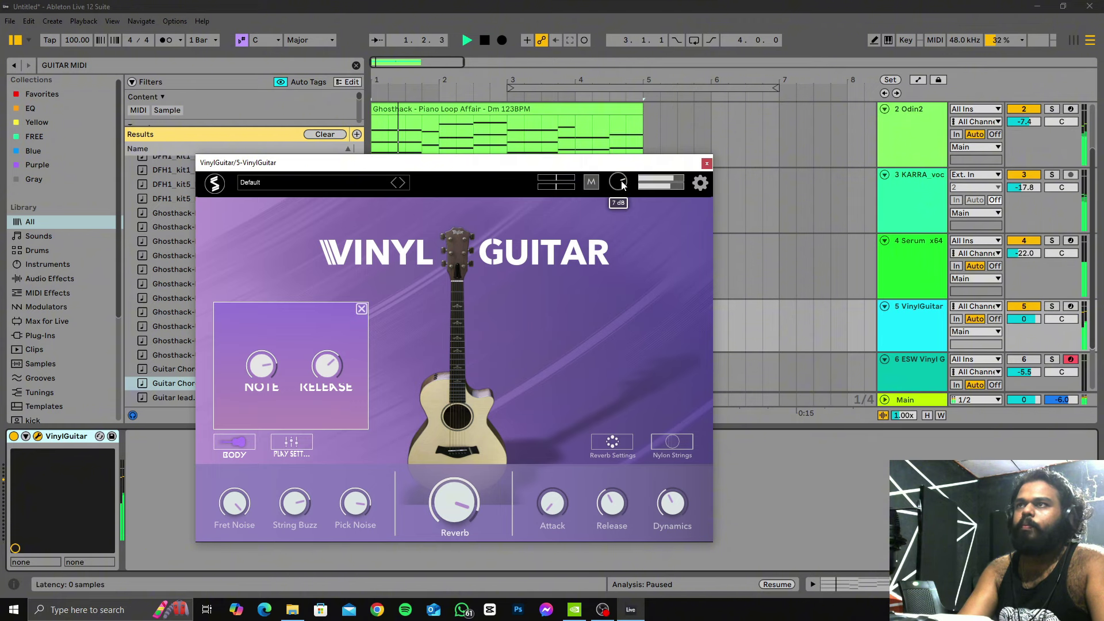
{"action": "left_click", "coordinate": [707, 163]}
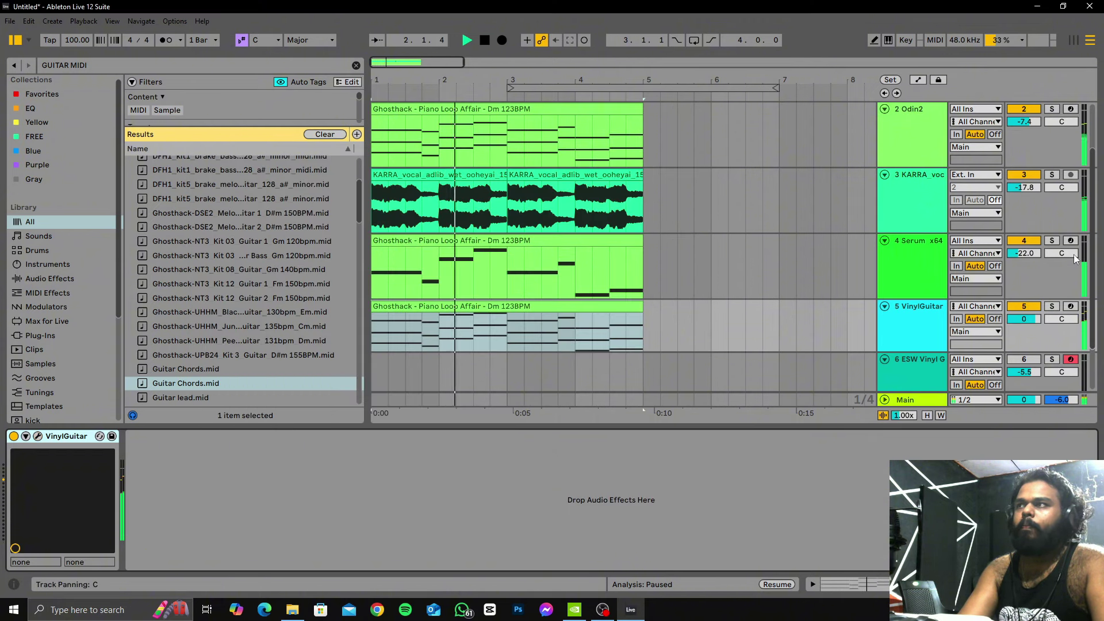
{"action": "left_click_drag", "start_coordinate": [1026, 253], "coordinate": [1030, 256]}
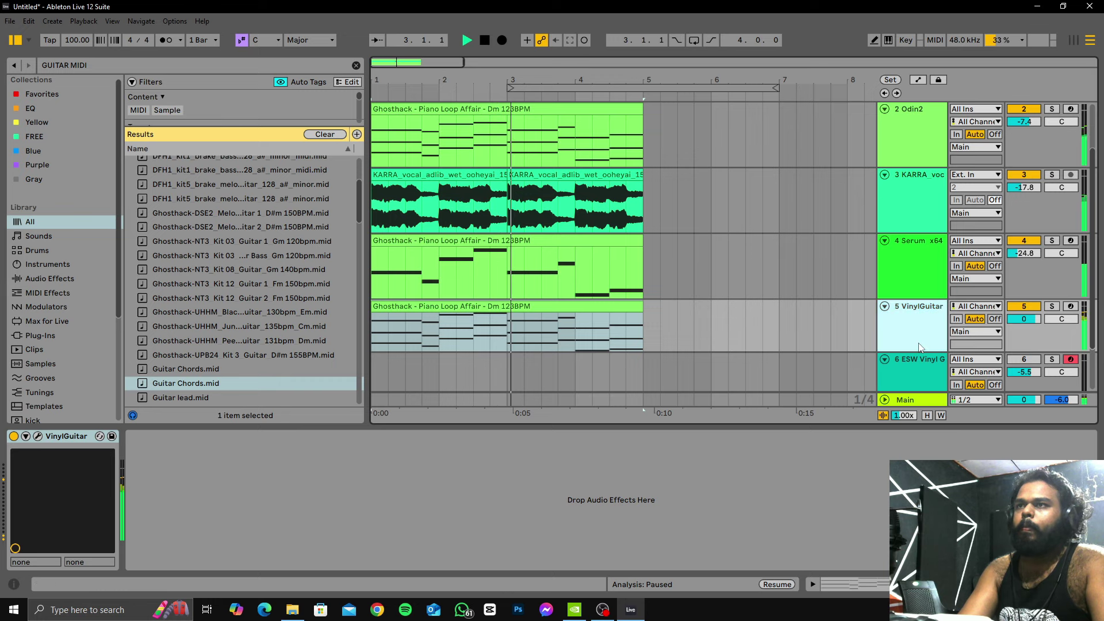
Step: Search for "DRIVE" in the FREE collection and add a second TrapDrive after the existing one on the Serum track
{"action": "left_click", "coordinate": [936, 287]}
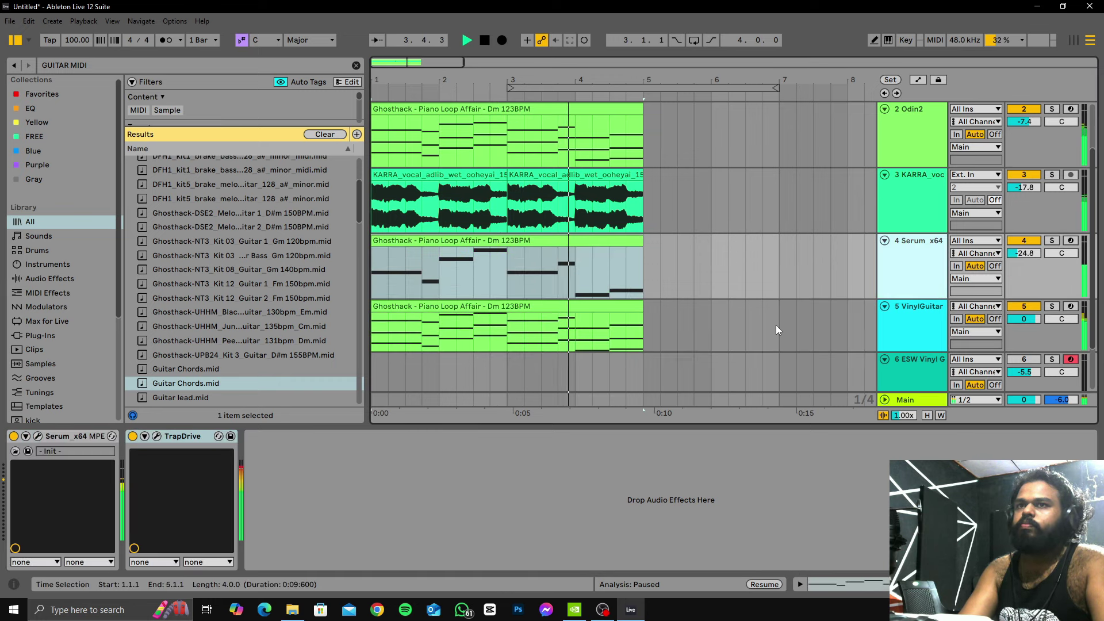
{"action": "scroll", "coordinate": [738, 303], "scroll_direction": "down", "scroll_amount": 1}
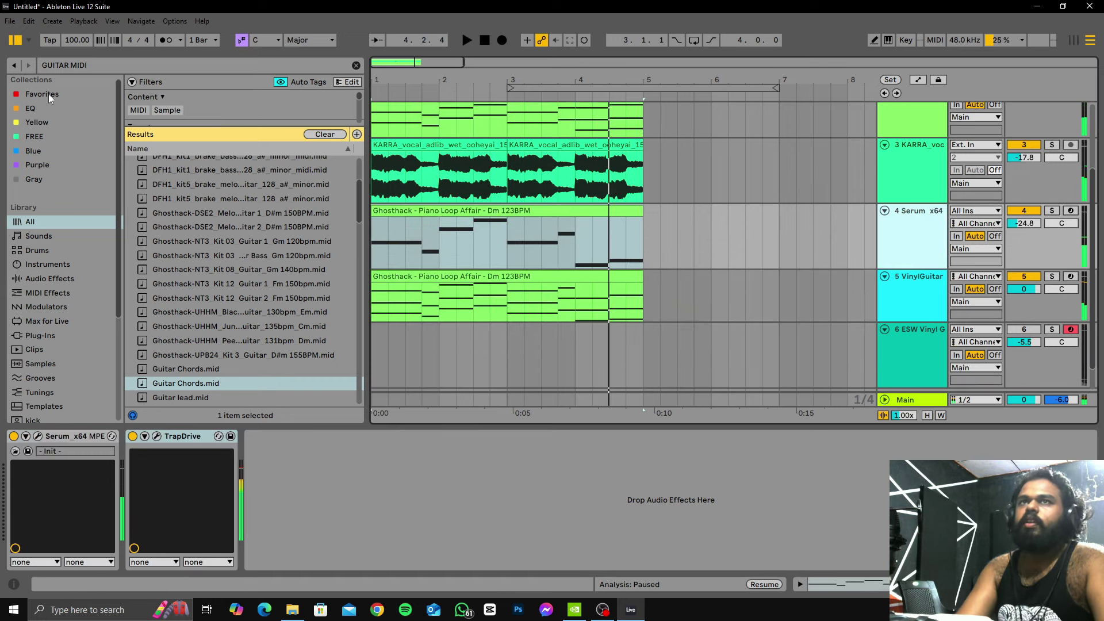
{"action": "key", "text": "ctrl+f"}
{"action": "type", "text": "DRIVE"}
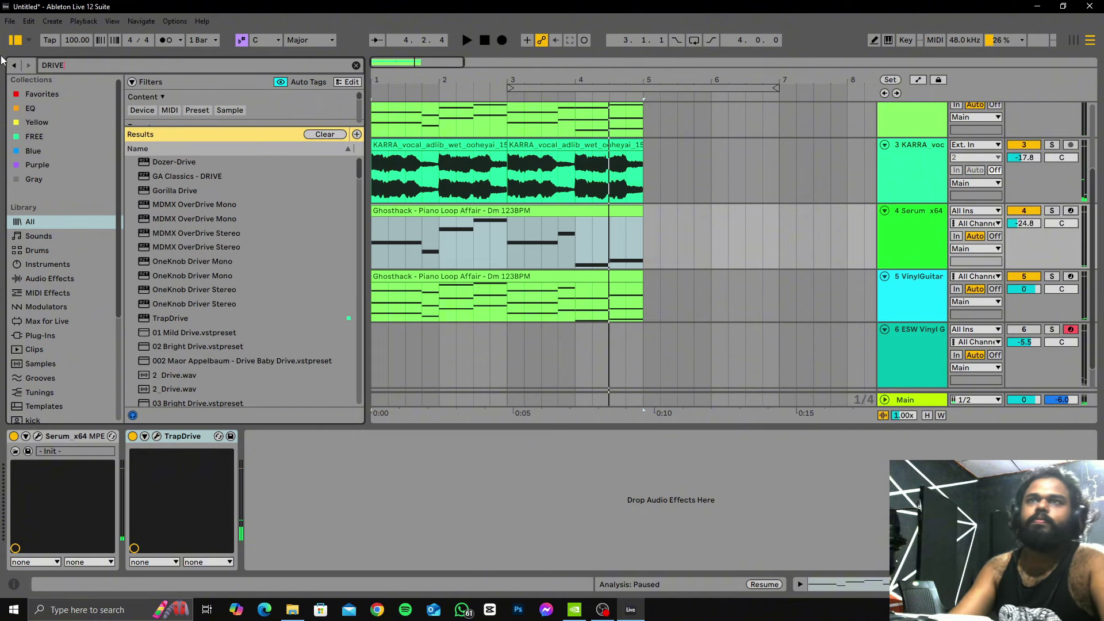
{"action": "left_click", "coordinate": [40, 337]}
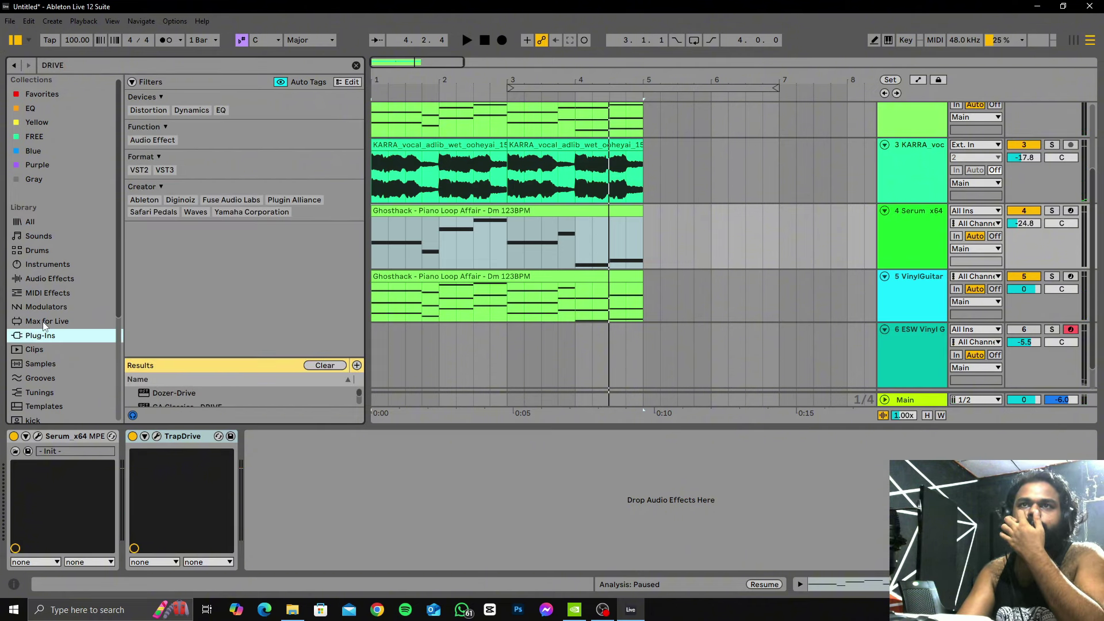
{"action": "left_click", "coordinate": [35, 137]}
{"action": "left_click_drag", "start_coordinate": [170, 124], "coordinate": [294, 502]}
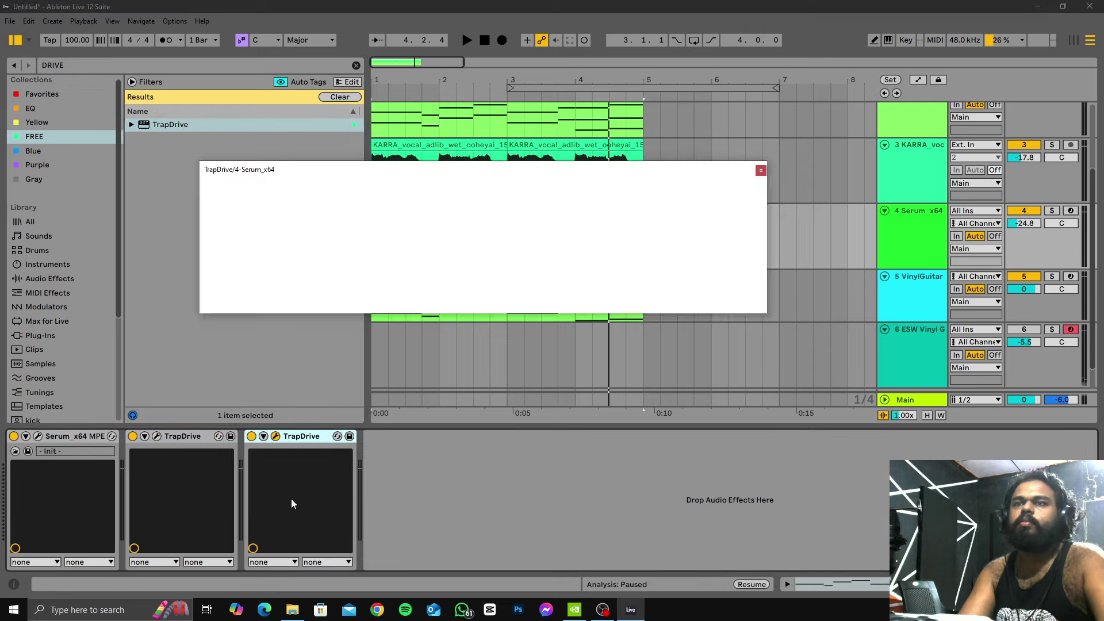
Step: Adjust the Type and Amount of the second TrapDrive on the Serum track during playback and stop
{"action": "left_click", "coordinate": [419, 94]}
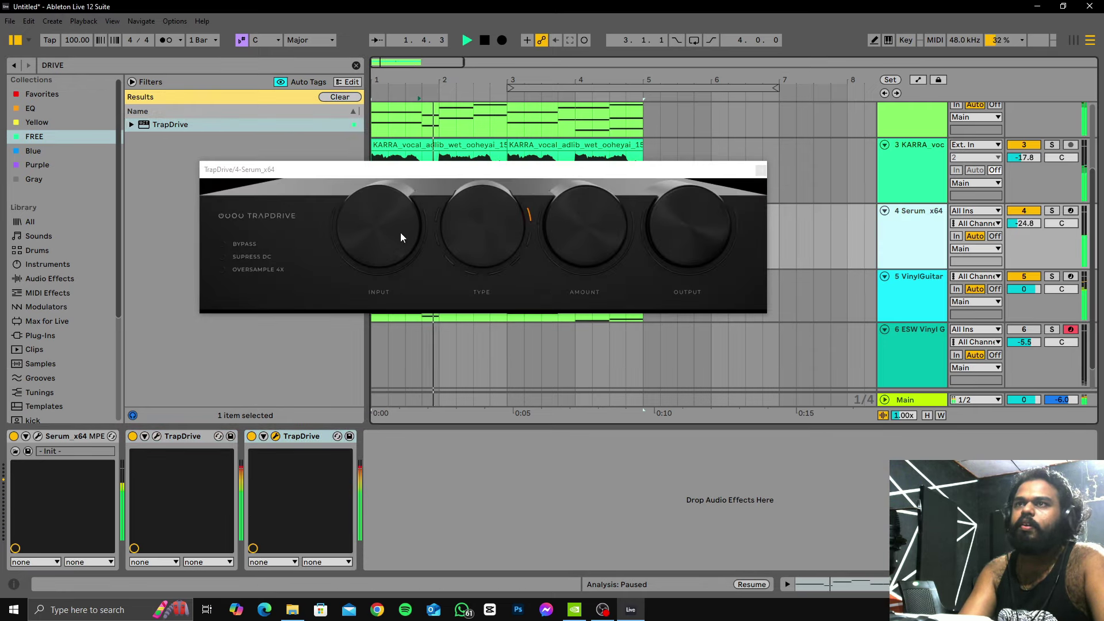
{"action": "left_click_drag", "start_coordinate": [555, 232], "coordinate": [557, 225]}
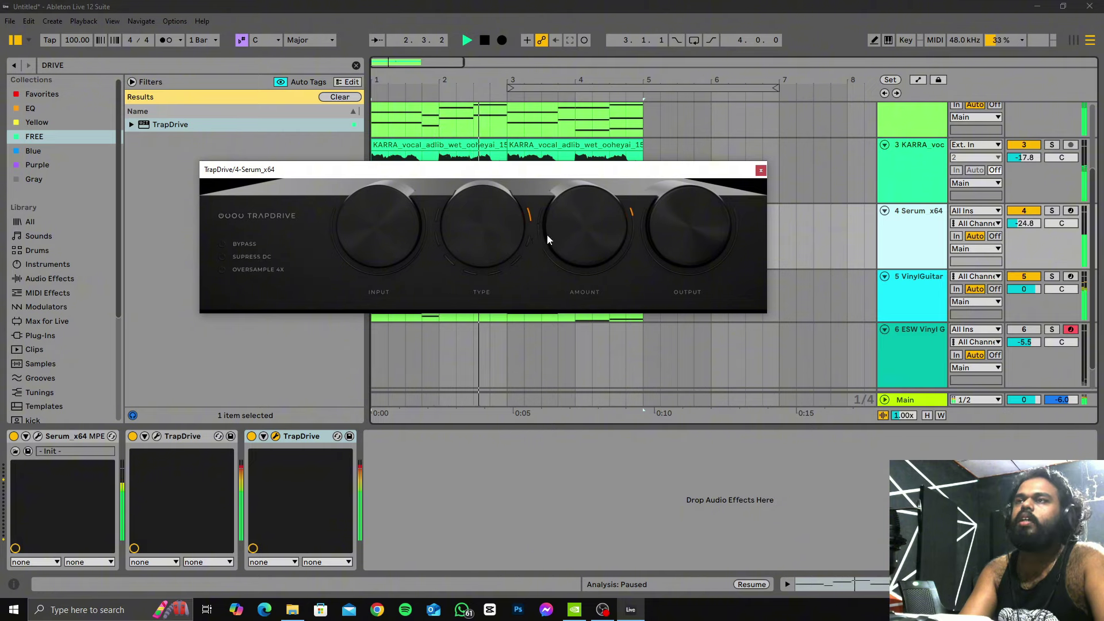
{"action": "mouse_move", "coordinate": [585, 234]}
{"action": "left_mouse_down"}
{"action": "mouse_move", "coordinate": [588, 218]}
{"action": "mouse_move", "coordinate": [517, 242]}
{"action": "mouse_move", "coordinate": [518, 216]}
{"action": "mouse_move", "coordinate": [555, 241]}
{"action": "mouse_move", "coordinate": [582, 237]}
{"action": "left_mouse_up"}
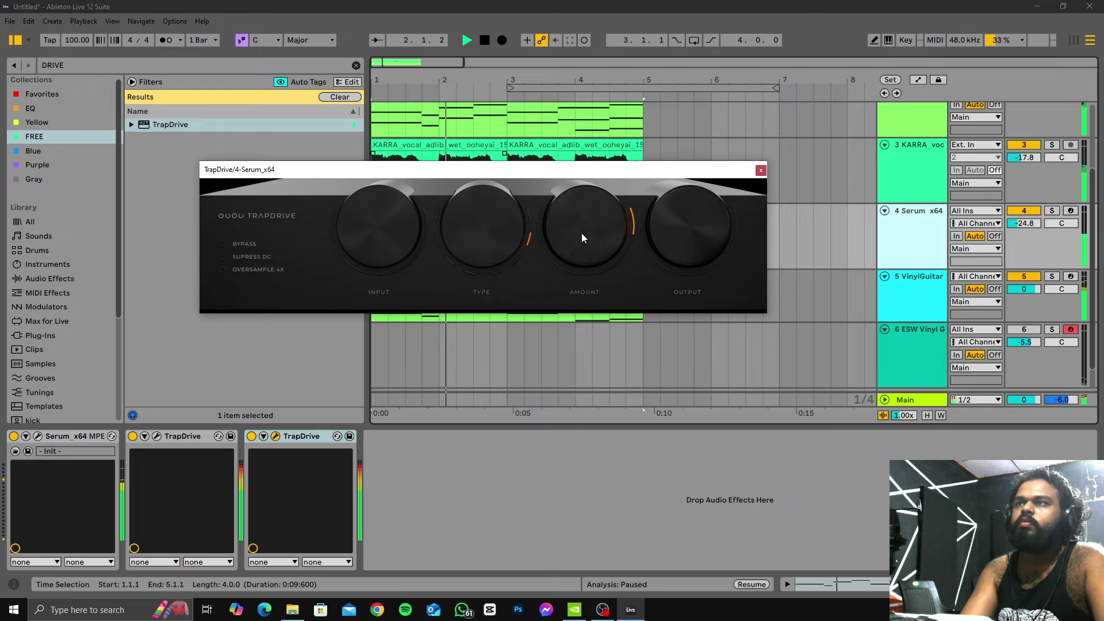
{"action": "key", "text": "space"}
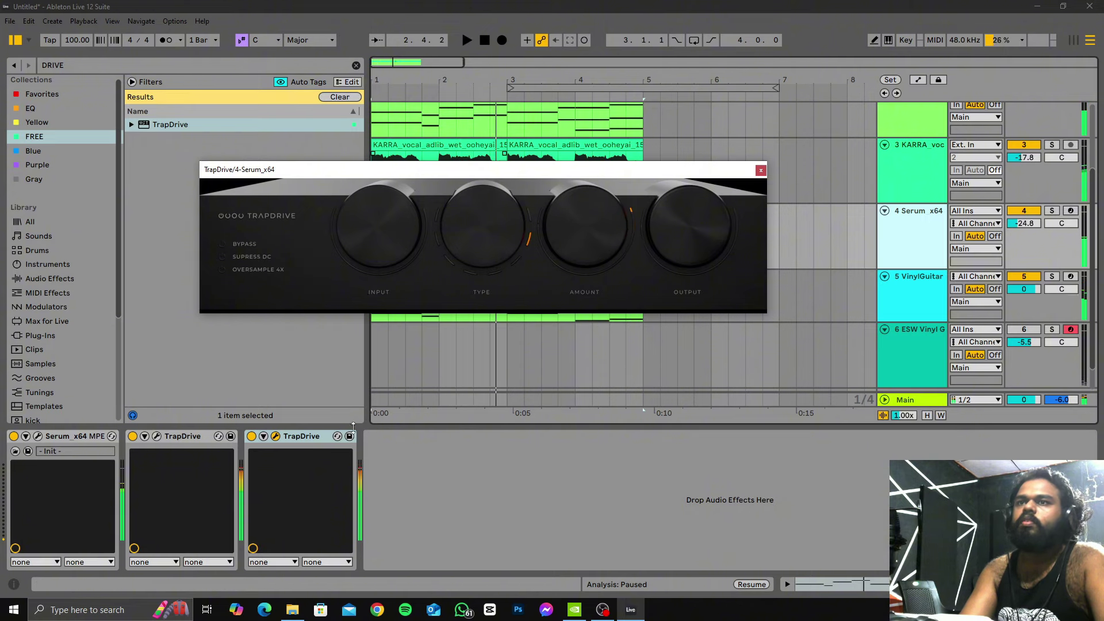
Step: Add TrapDrive to the VinylGuitar track and start playback
{"action": "left_click", "coordinate": [935, 294]}
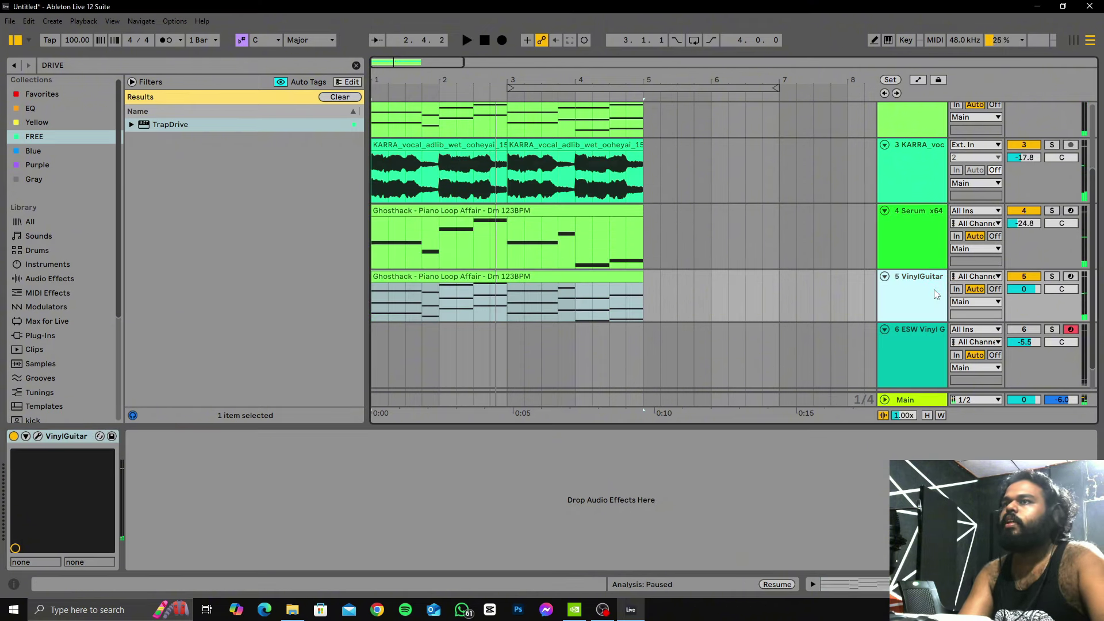
{"action": "double_click", "coordinate": [266, 127]}
{"action": "key", "text": "space"}
Step: Adjust the Amount, Type and Output of the TrapDrive on the VinylGuitar track while the loop plays
{"action": "left_click_drag", "start_coordinate": [566, 264], "coordinate": [584, 248]}
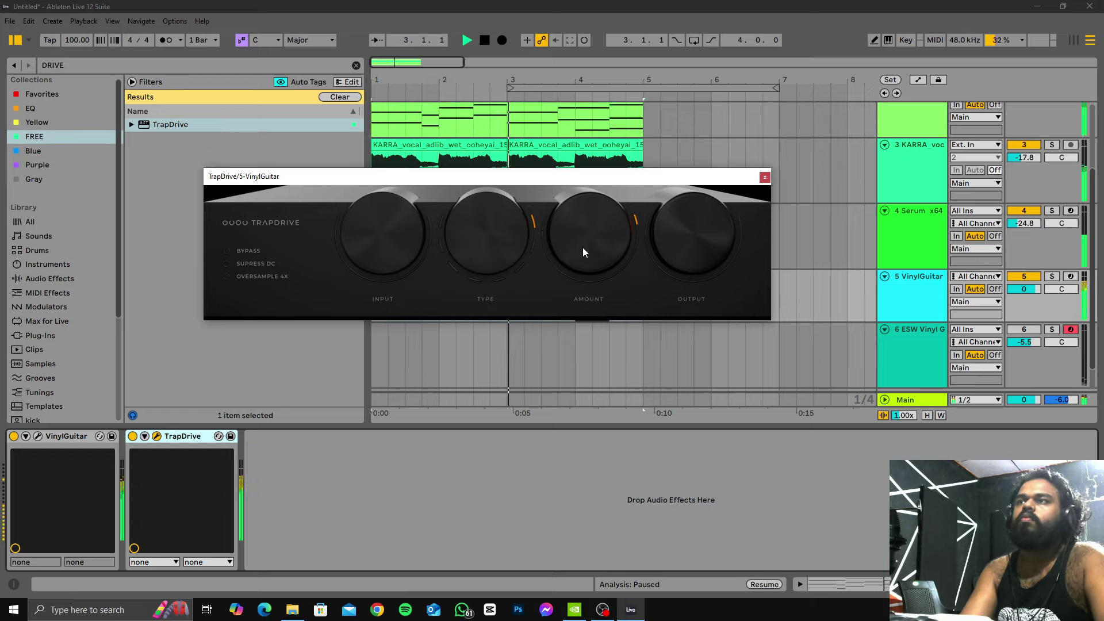
{"action": "left_click_drag", "start_coordinate": [510, 237], "coordinate": [512, 228]}
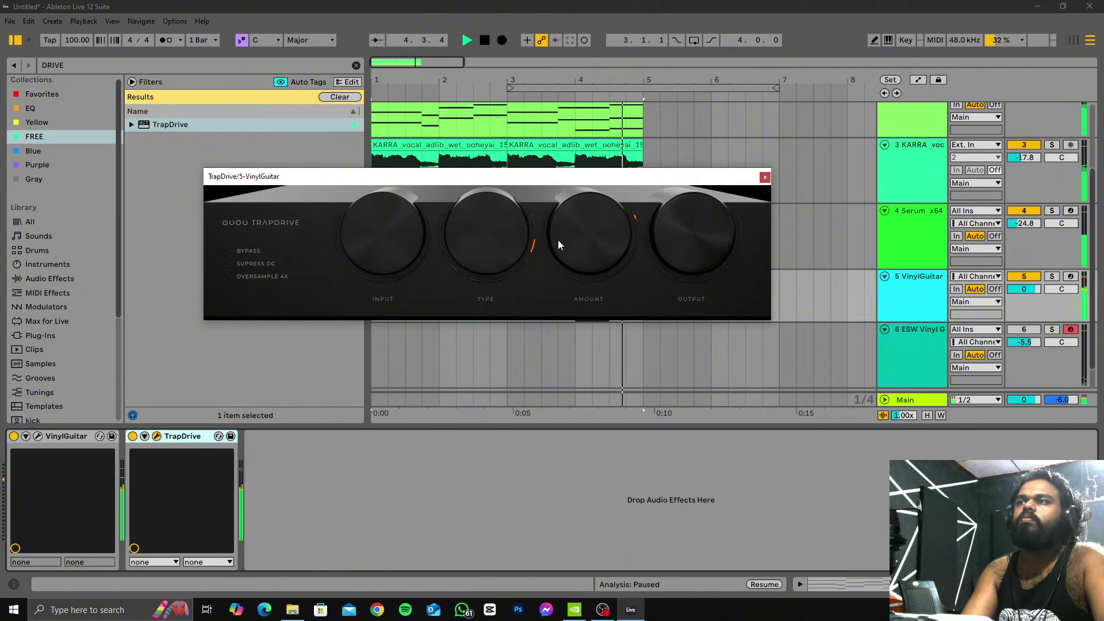
{"action": "left_click_drag", "start_coordinate": [689, 236], "coordinate": [687, 248]}
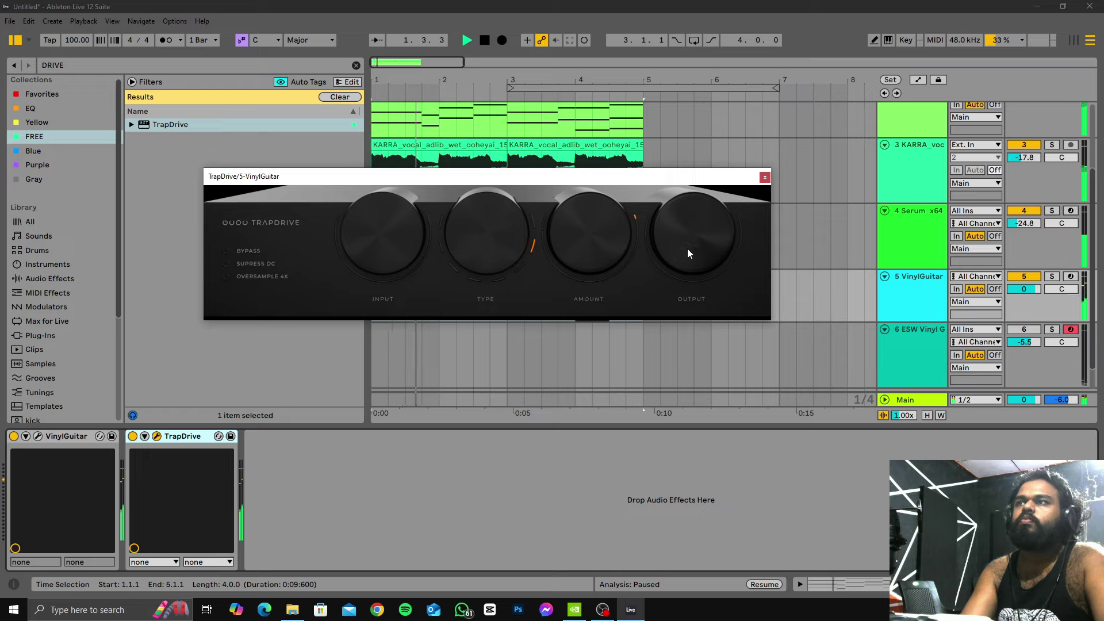
{"action": "left_click_drag", "start_coordinate": [486, 241], "coordinate": [487, 231]}
{"action": "mouse_move", "coordinate": [585, 241]}
{"action": "left_mouse_down"}
{"action": "mouse_move", "coordinate": [592, 229]}
{"action": "mouse_move", "coordinate": [584, 237]}
{"action": "left_mouse_up"}
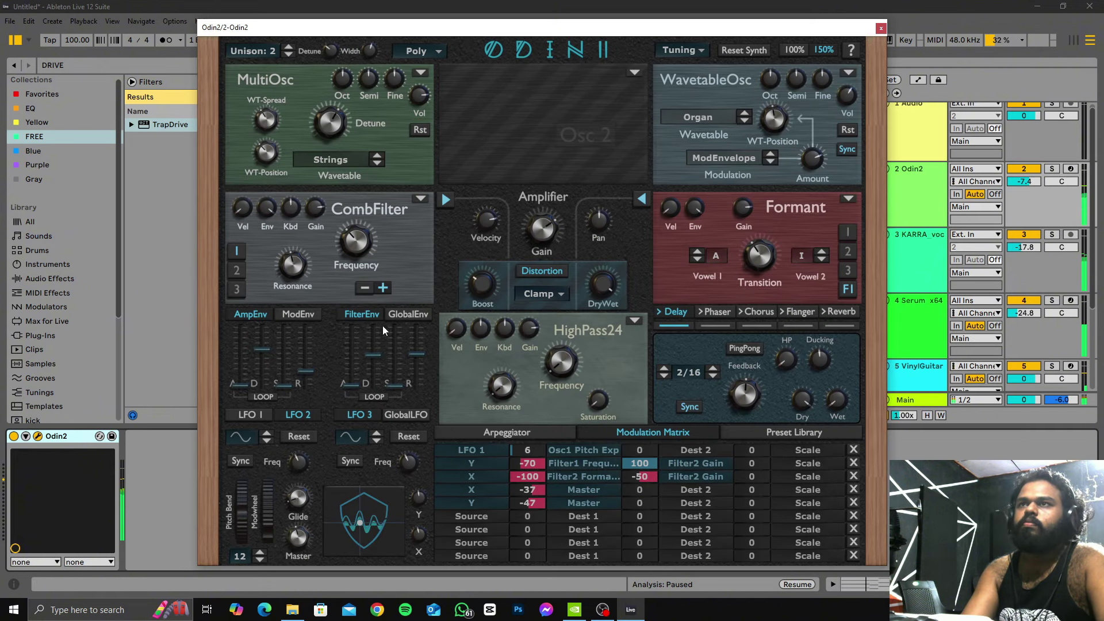
Step: Adjust the CombFilter in Odin2 while the loop plays and empty the Filter 1 slot
{"action": "left_click_drag", "start_coordinate": [359, 243], "coordinate": [380, 278]}
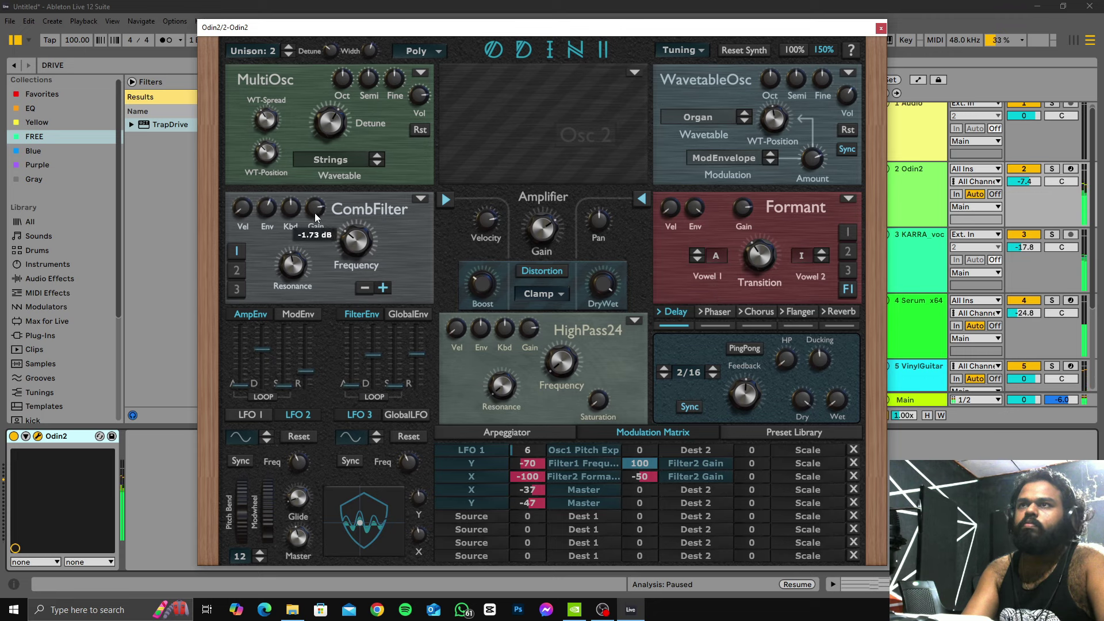
{"action": "left_click_drag", "start_coordinate": [322, 249], "coordinate": [334, 228]}
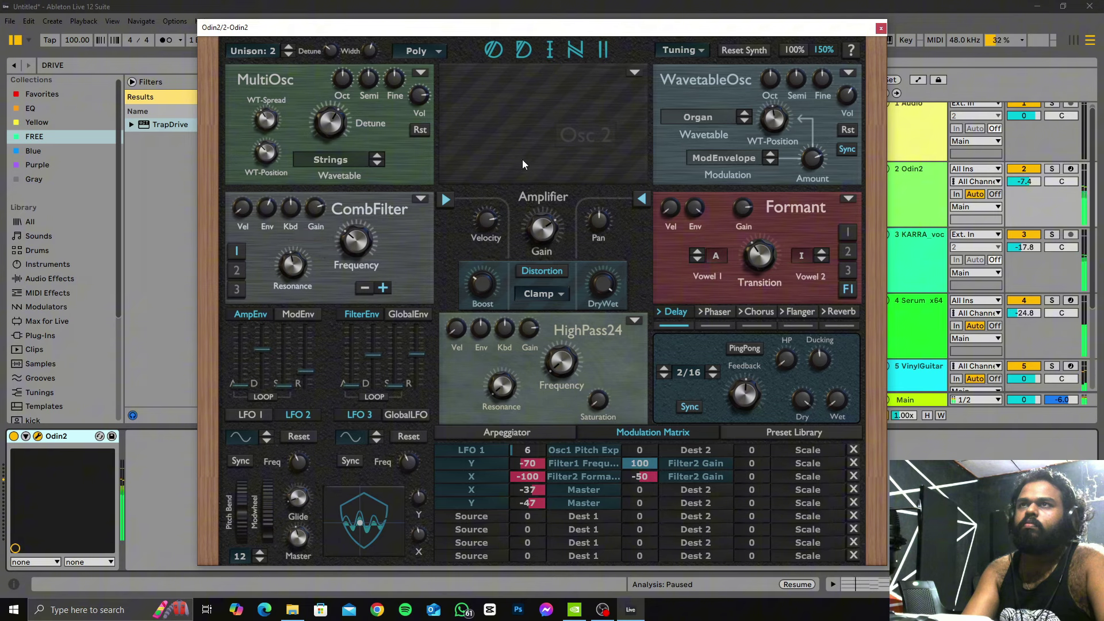
{"action": "left_click", "coordinate": [421, 199]}
{"action": "left_click", "coordinate": [448, 211]}
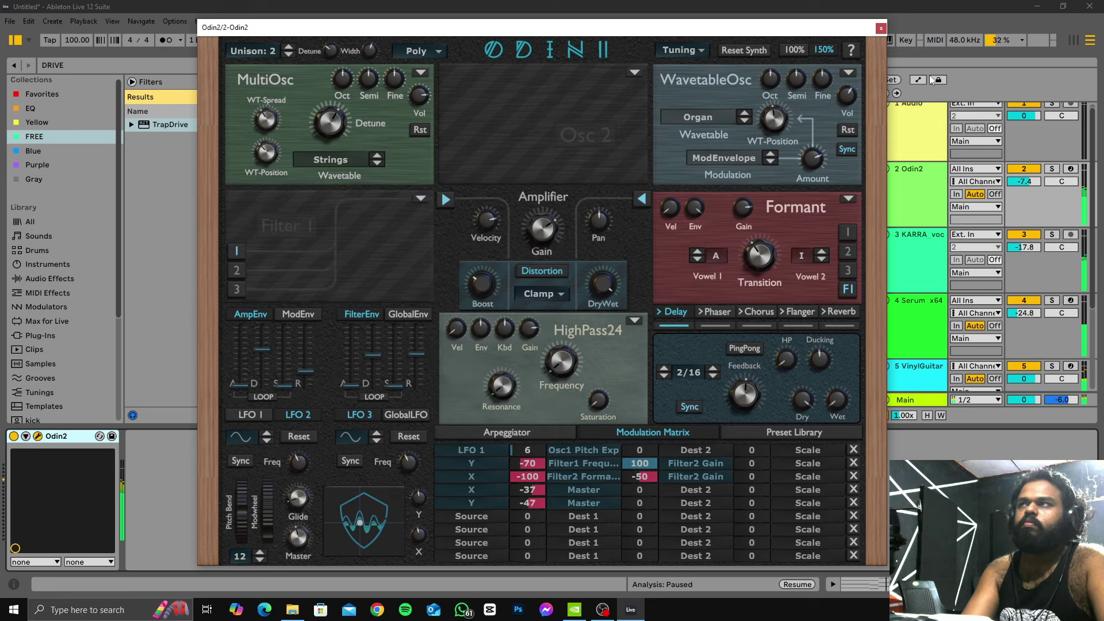
Step: Set the Odin2 track's volume to -8.2 dB with the synth window closed and stop playback
{"action": "left_click", "coordinate": [881, 27]}
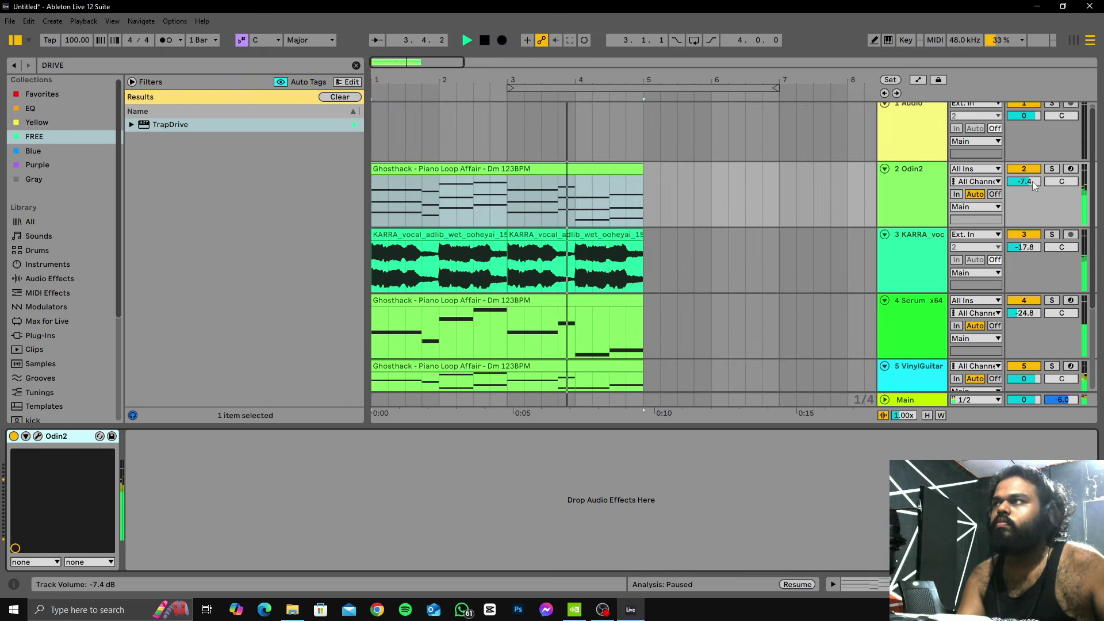
{"action": "scroll", "coordinate": [773, 231], "scroll_direction": "down", "scroll_amount": 2}
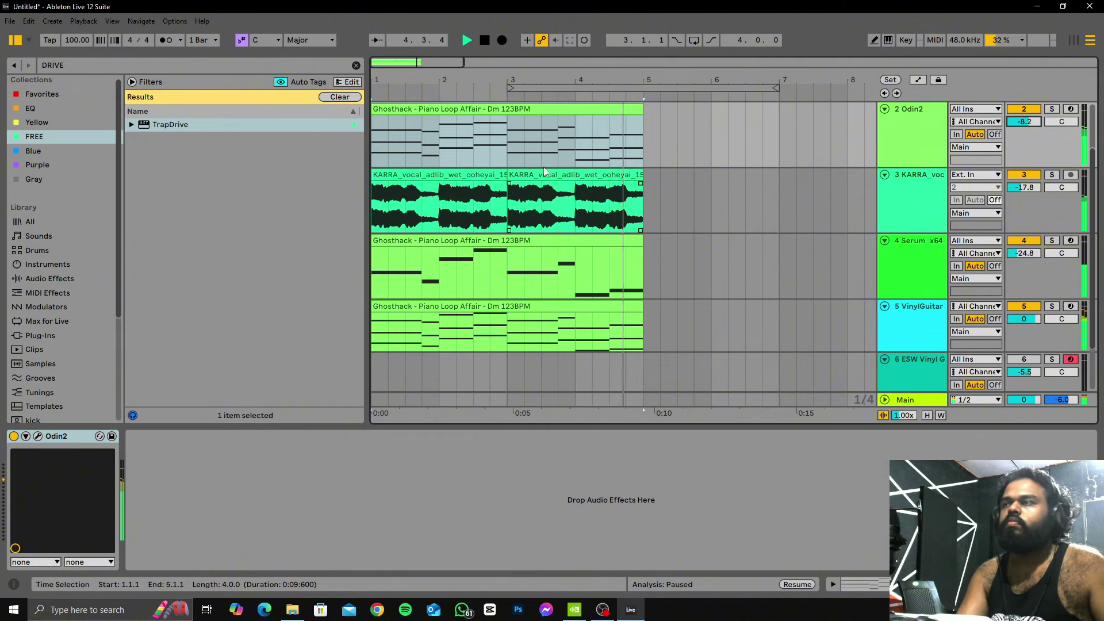
{"action": "left_click", "coordinate": [482, 42]}
Step: Check the devices on the VinylGuitar and ESW Vinyl Guitar tracks and open the VinylGuitar plugin window
{"action": "scroll", "coordinate": [911, 248], "scroll_direction": "down", "scroll_amount": 2}
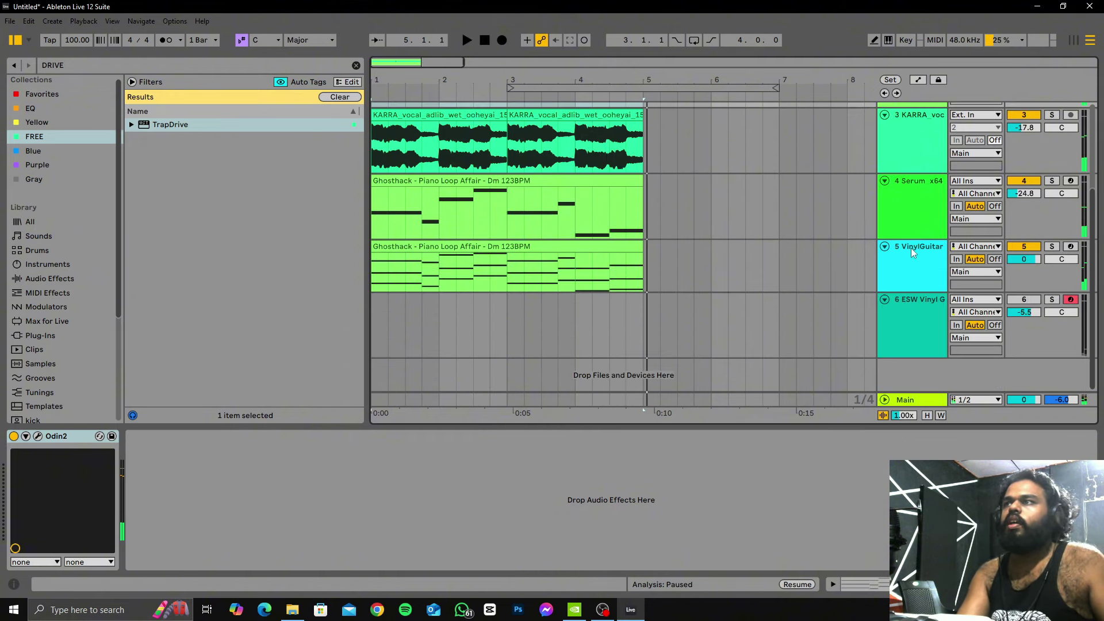
{"action": "left_click", "coordinate": [900, 277]}
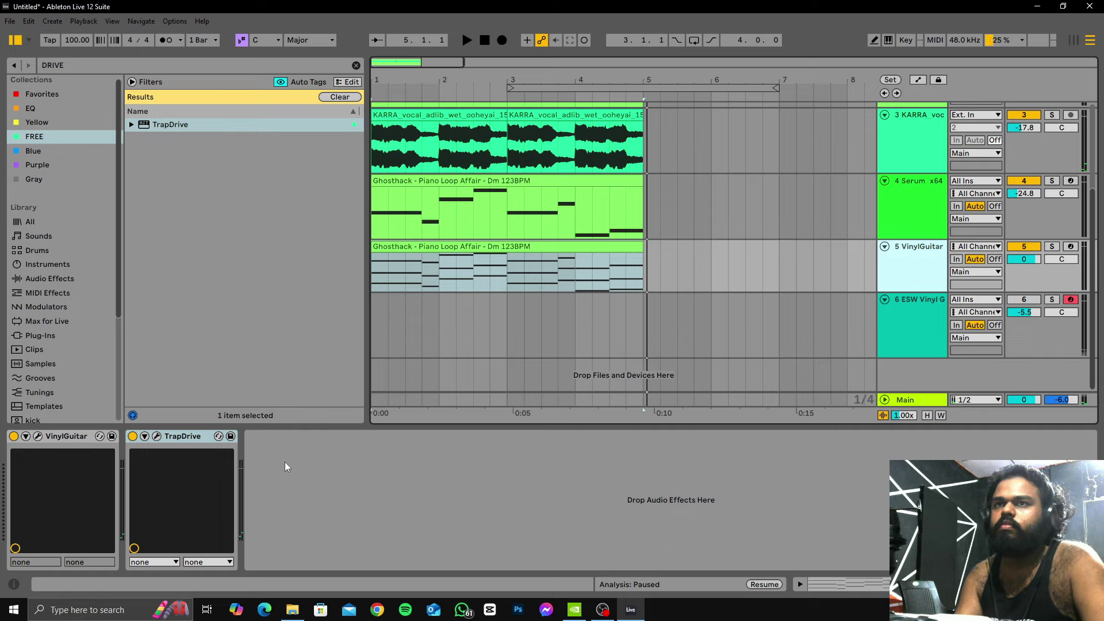
{"action": "left_click", "coordinate": [677, 354]}
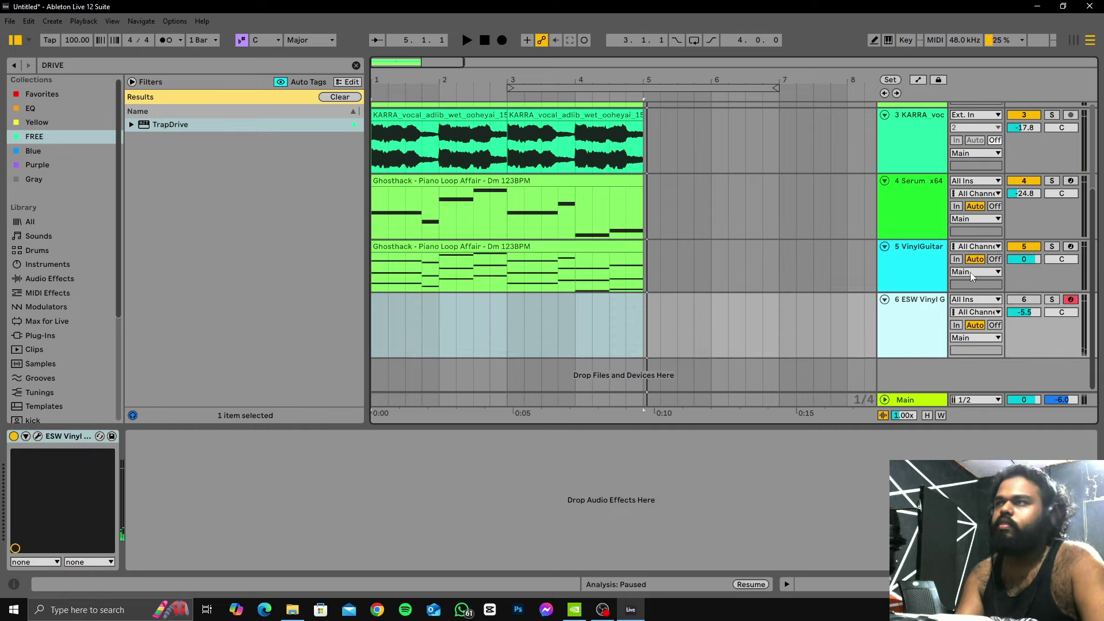
{"action": "left_click", "coordinate": [921, 265]}
{"action": "left_click", "coordinate": [37, 436]}
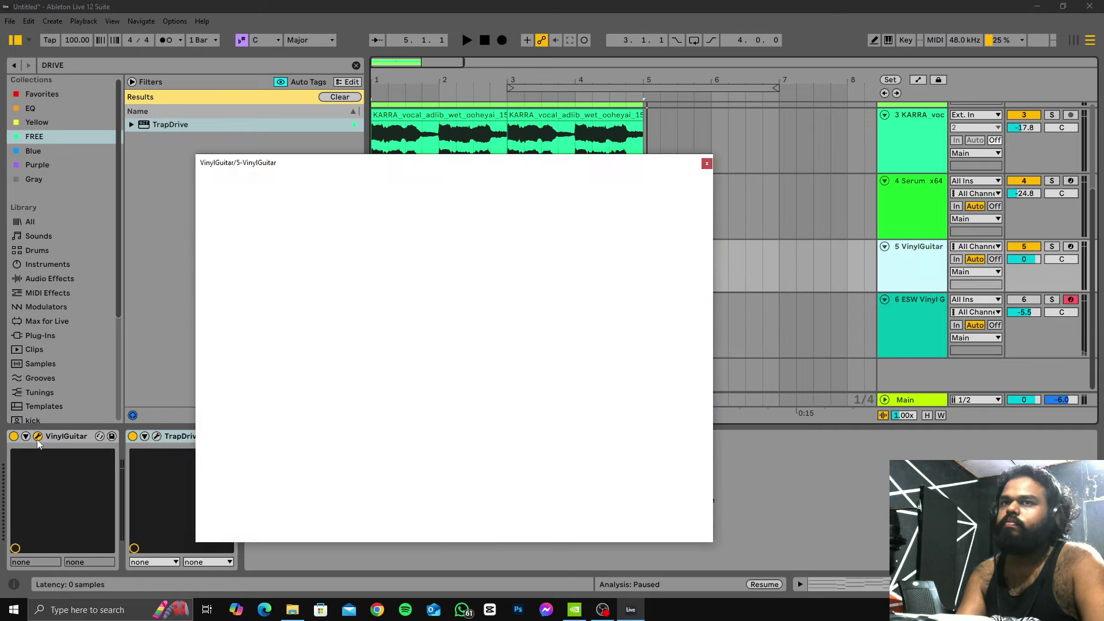